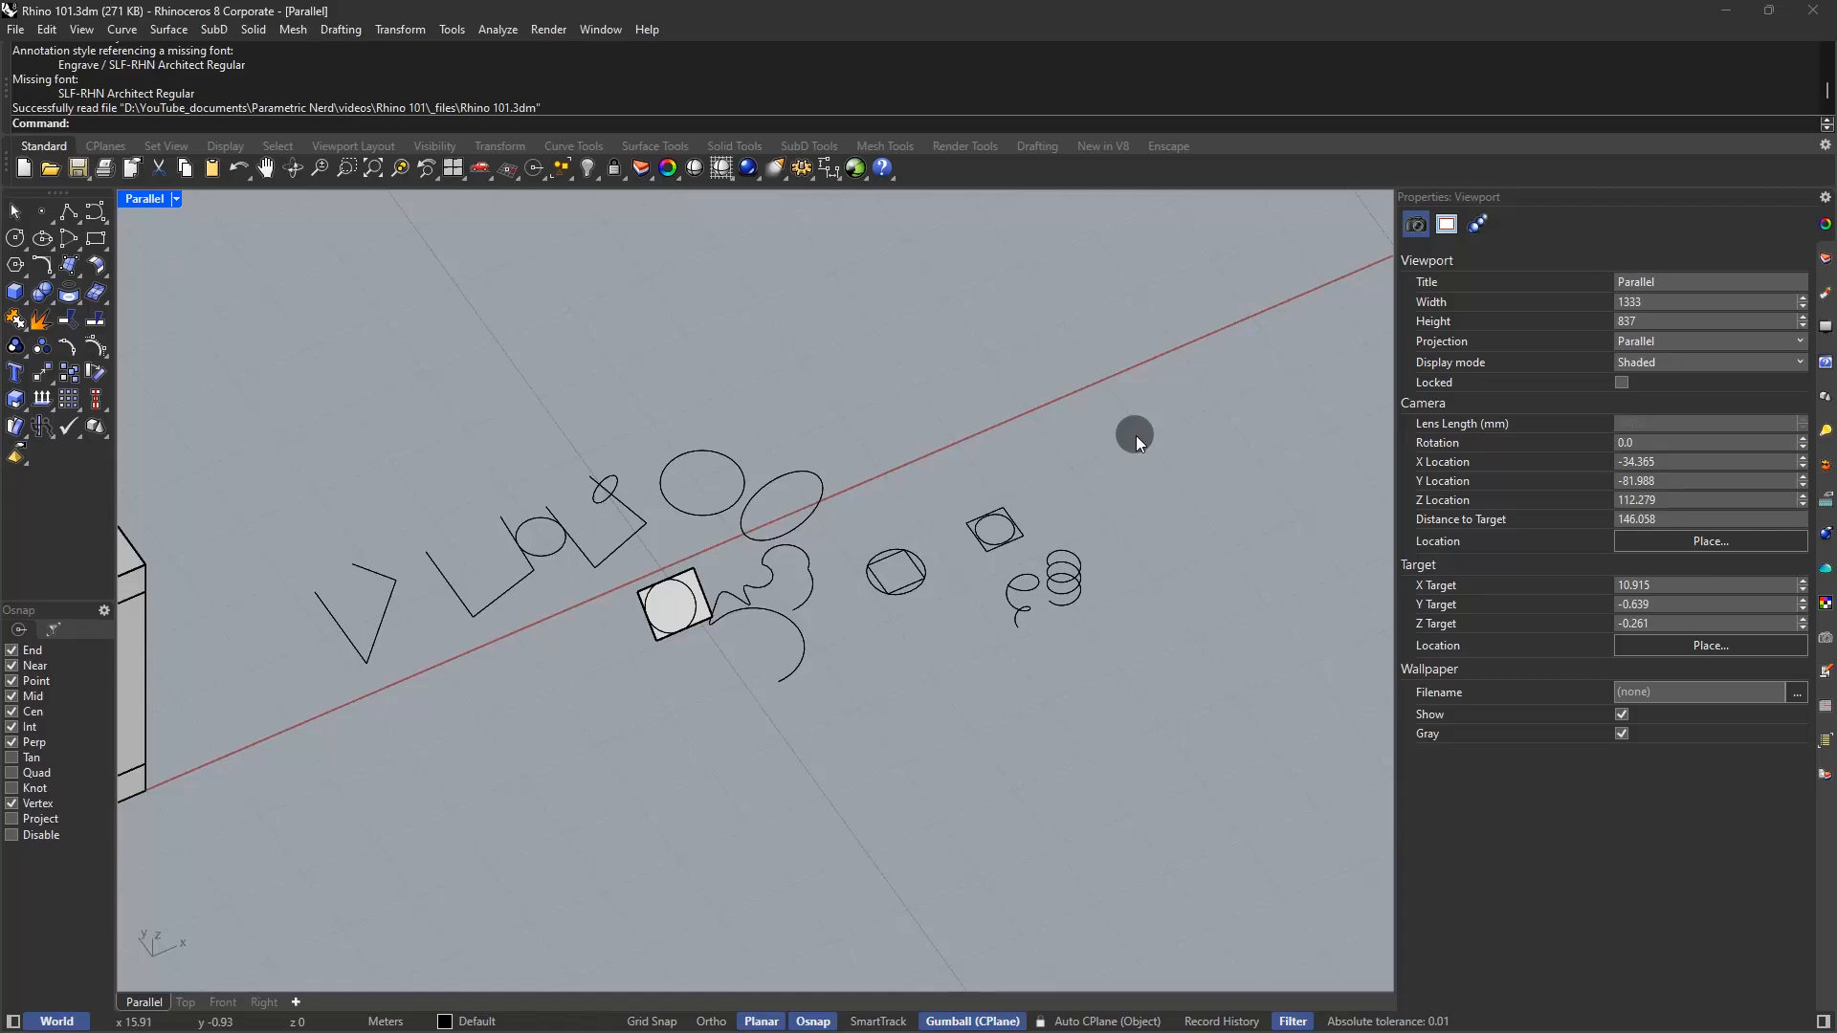
# Crossing-select all 22 sample curves and the surface in Rhino 101.3dm
pyautogui.moveTo(1177, 332); pyautogui.dragTo(313, 835)
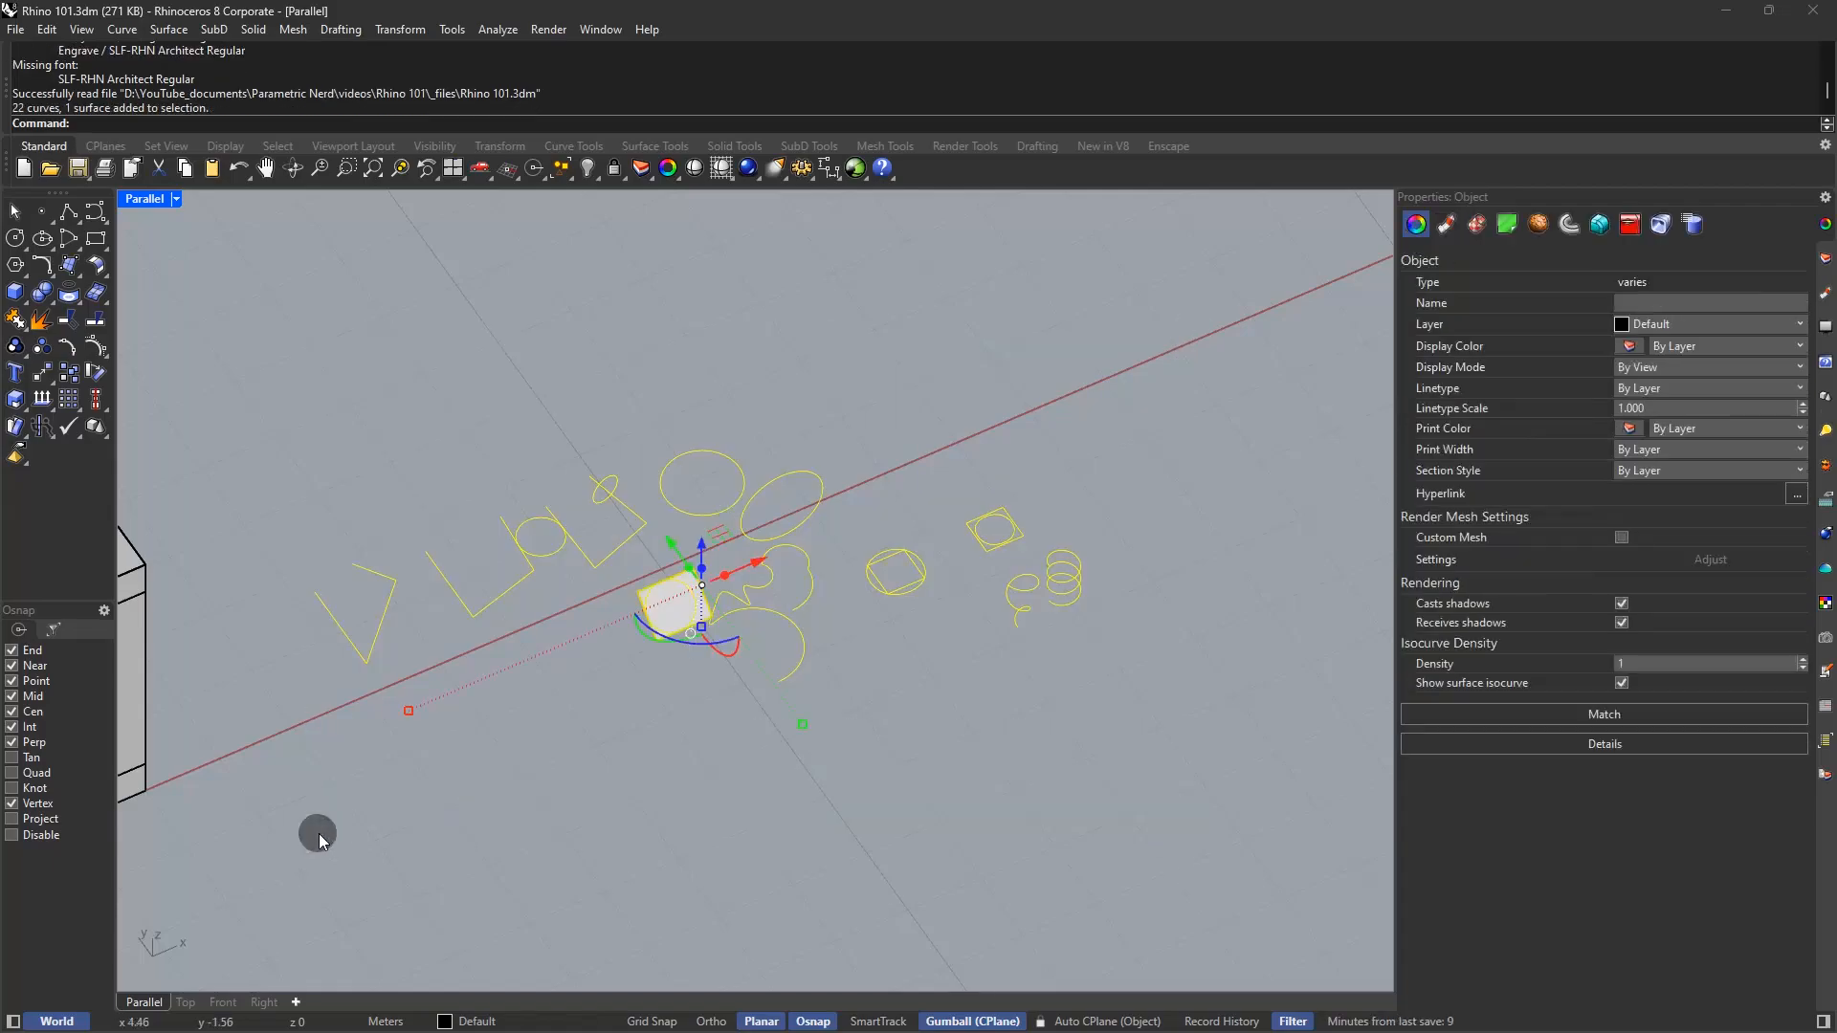
# Delete all the old objects and set the viewport to the Top view
pyautogui.press('Delete')
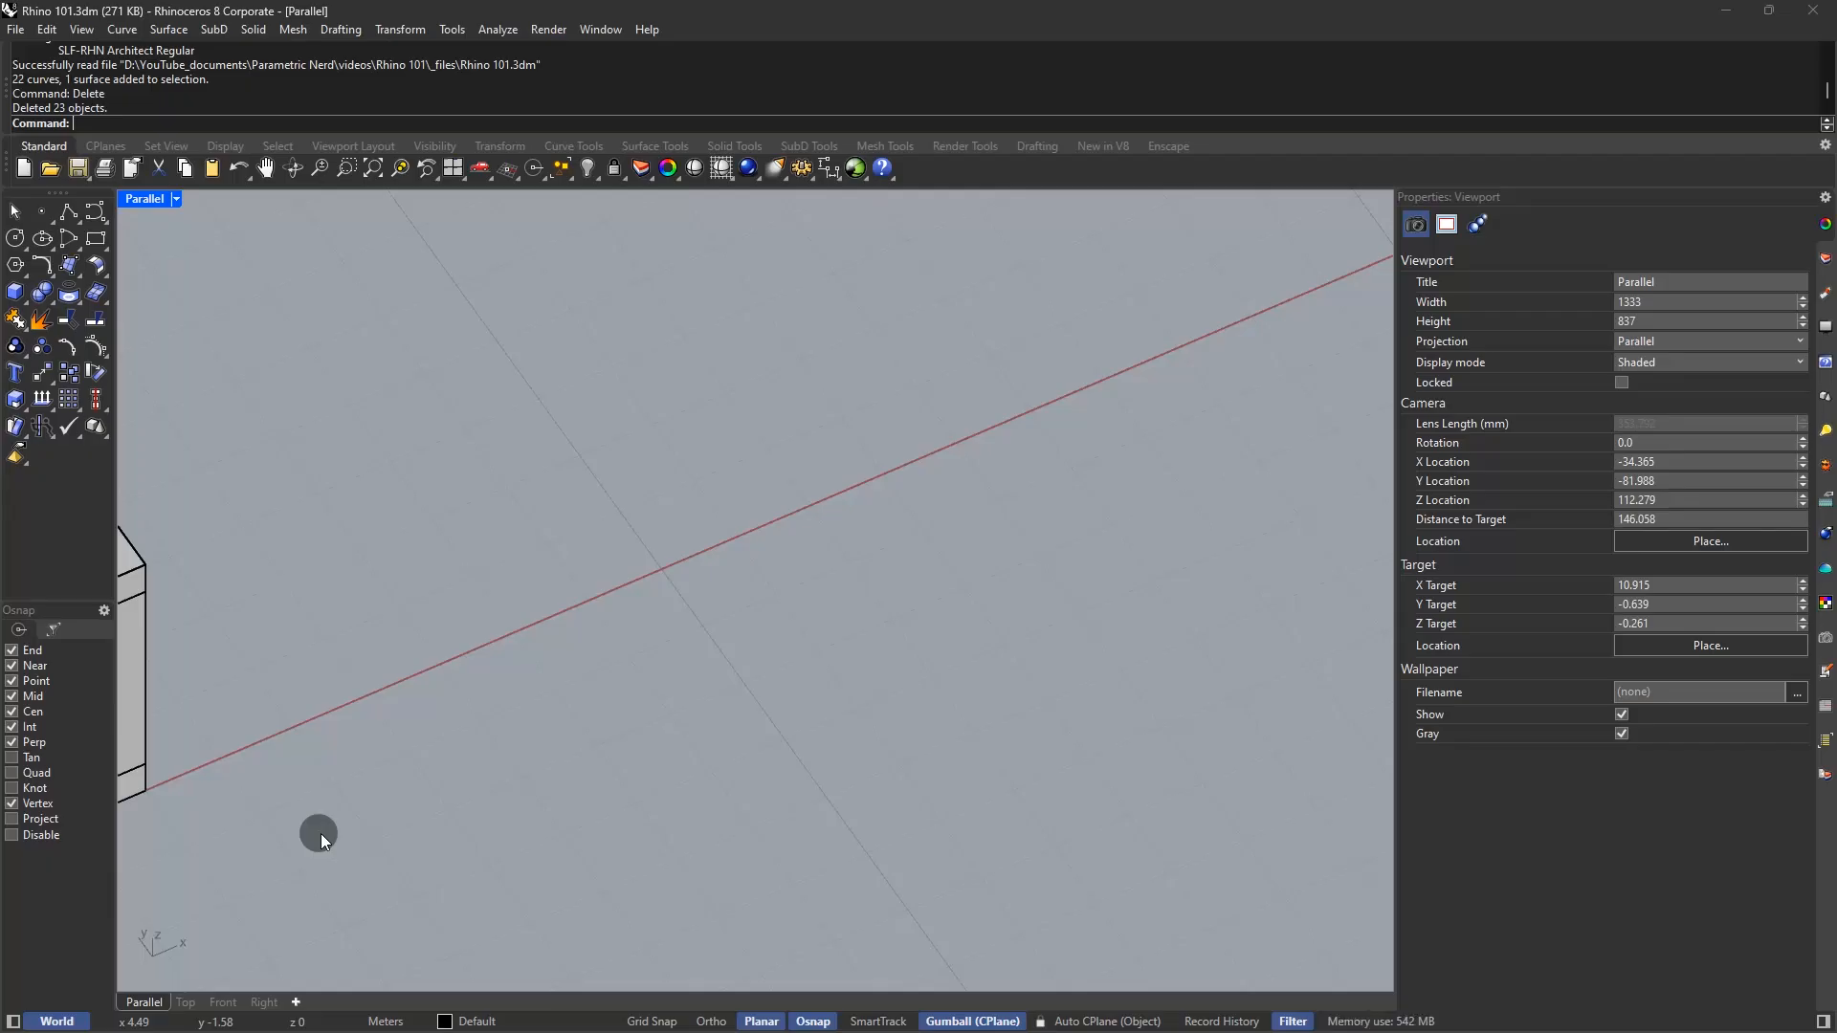
pyautogui.write('Top')
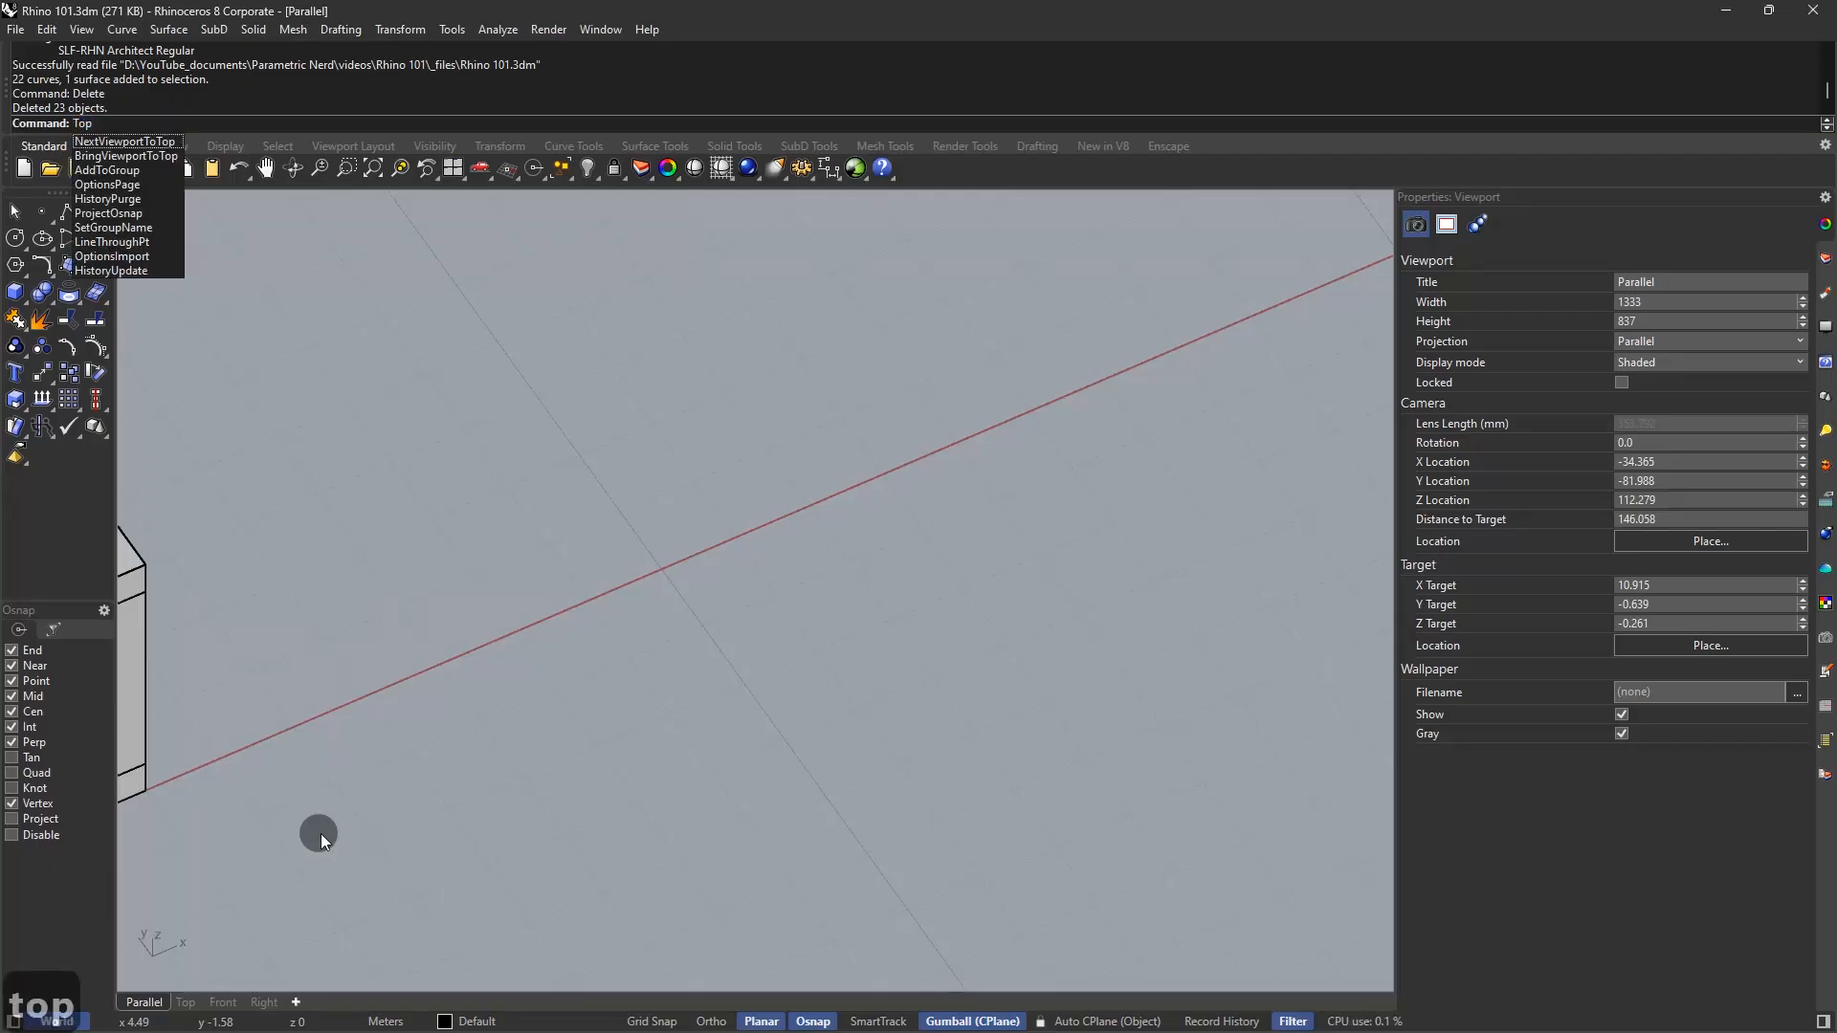
pyautogui.press('Return')
pyautogui.click(138, 200)
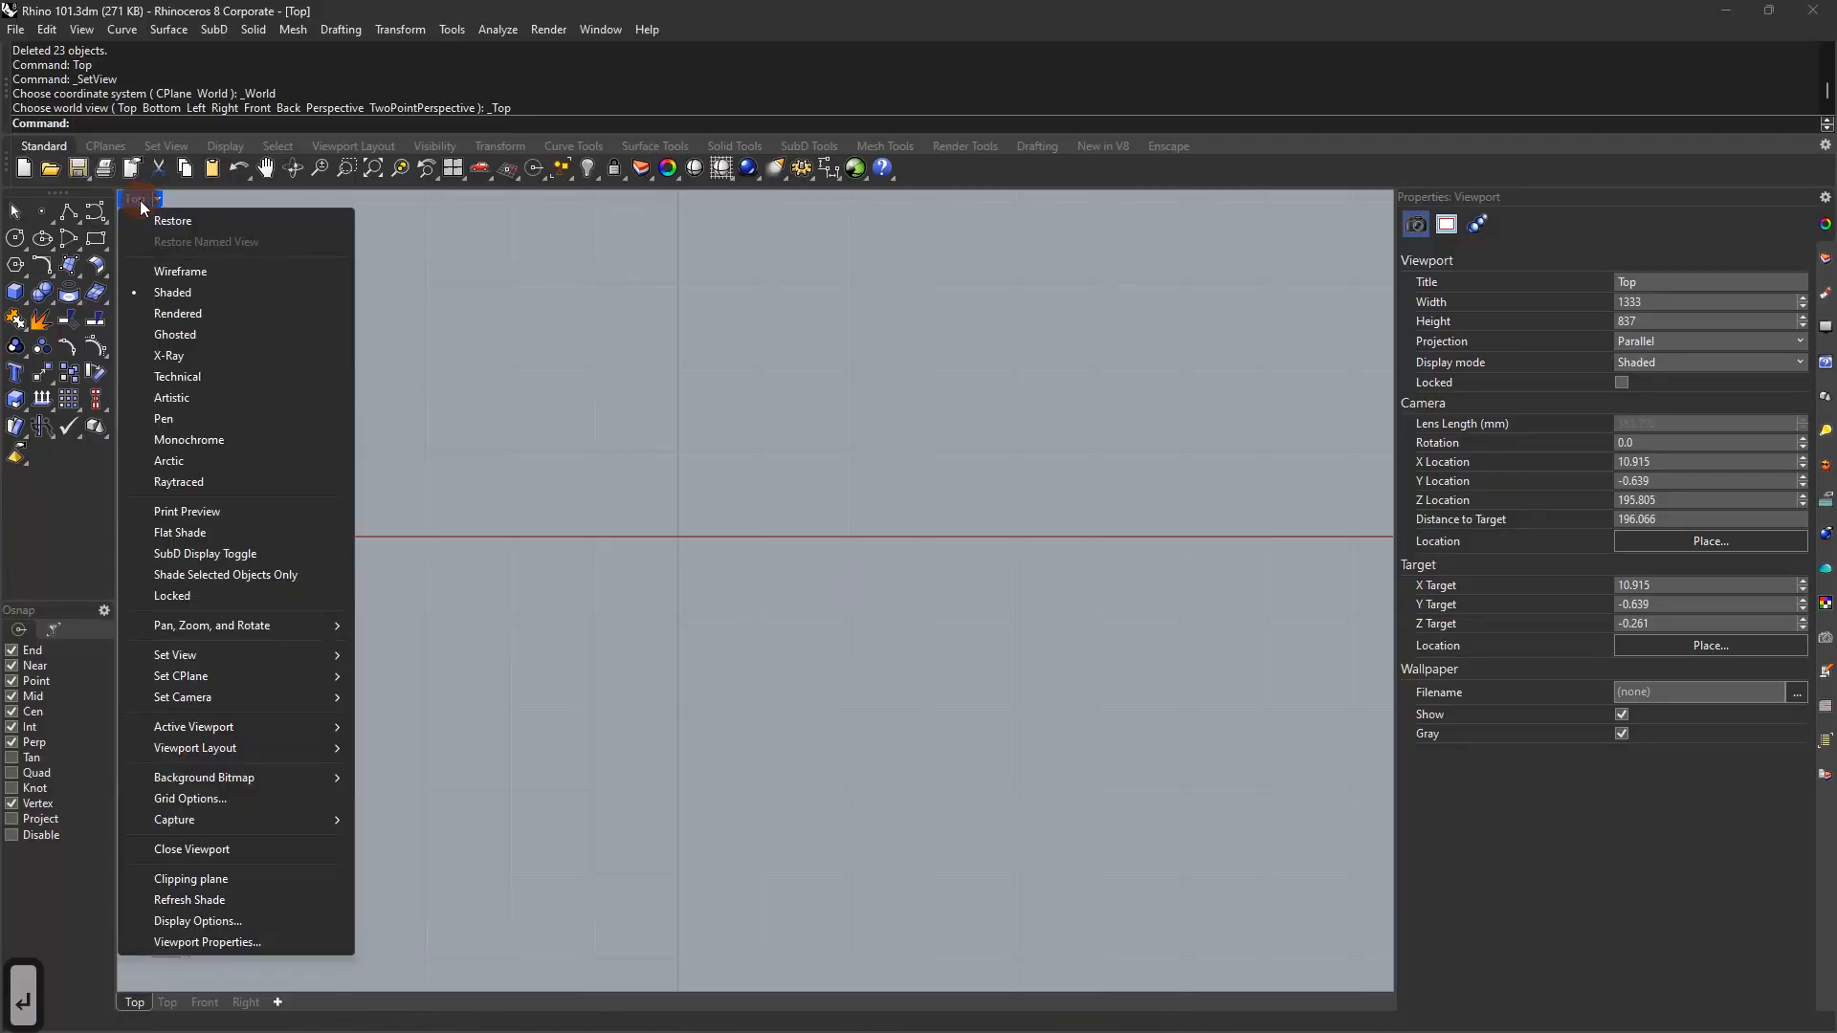
pyautogui.moveTo(262, 657)
pyautogui.click(434, 679)
# Draw a closed six-corner L-shaped polyline outline
pyautogui.click(625, 543)
pyautogui.hotkey('shift', 'Tab')
pyautogui.hotkey('shift', 'Tab')
pyautogui.hotkey('shift', 'Tab')
pyautogui.hotkey('shift', 'Tab')
pyautogui.hotkey('shift', 'Tab')
pyautogui.click(625, 635)
pyautogui.click(736, 635)
pyautogui.click(736, 732)
pyautogui.click(879, 732)
pyautogui.click(879, 543)
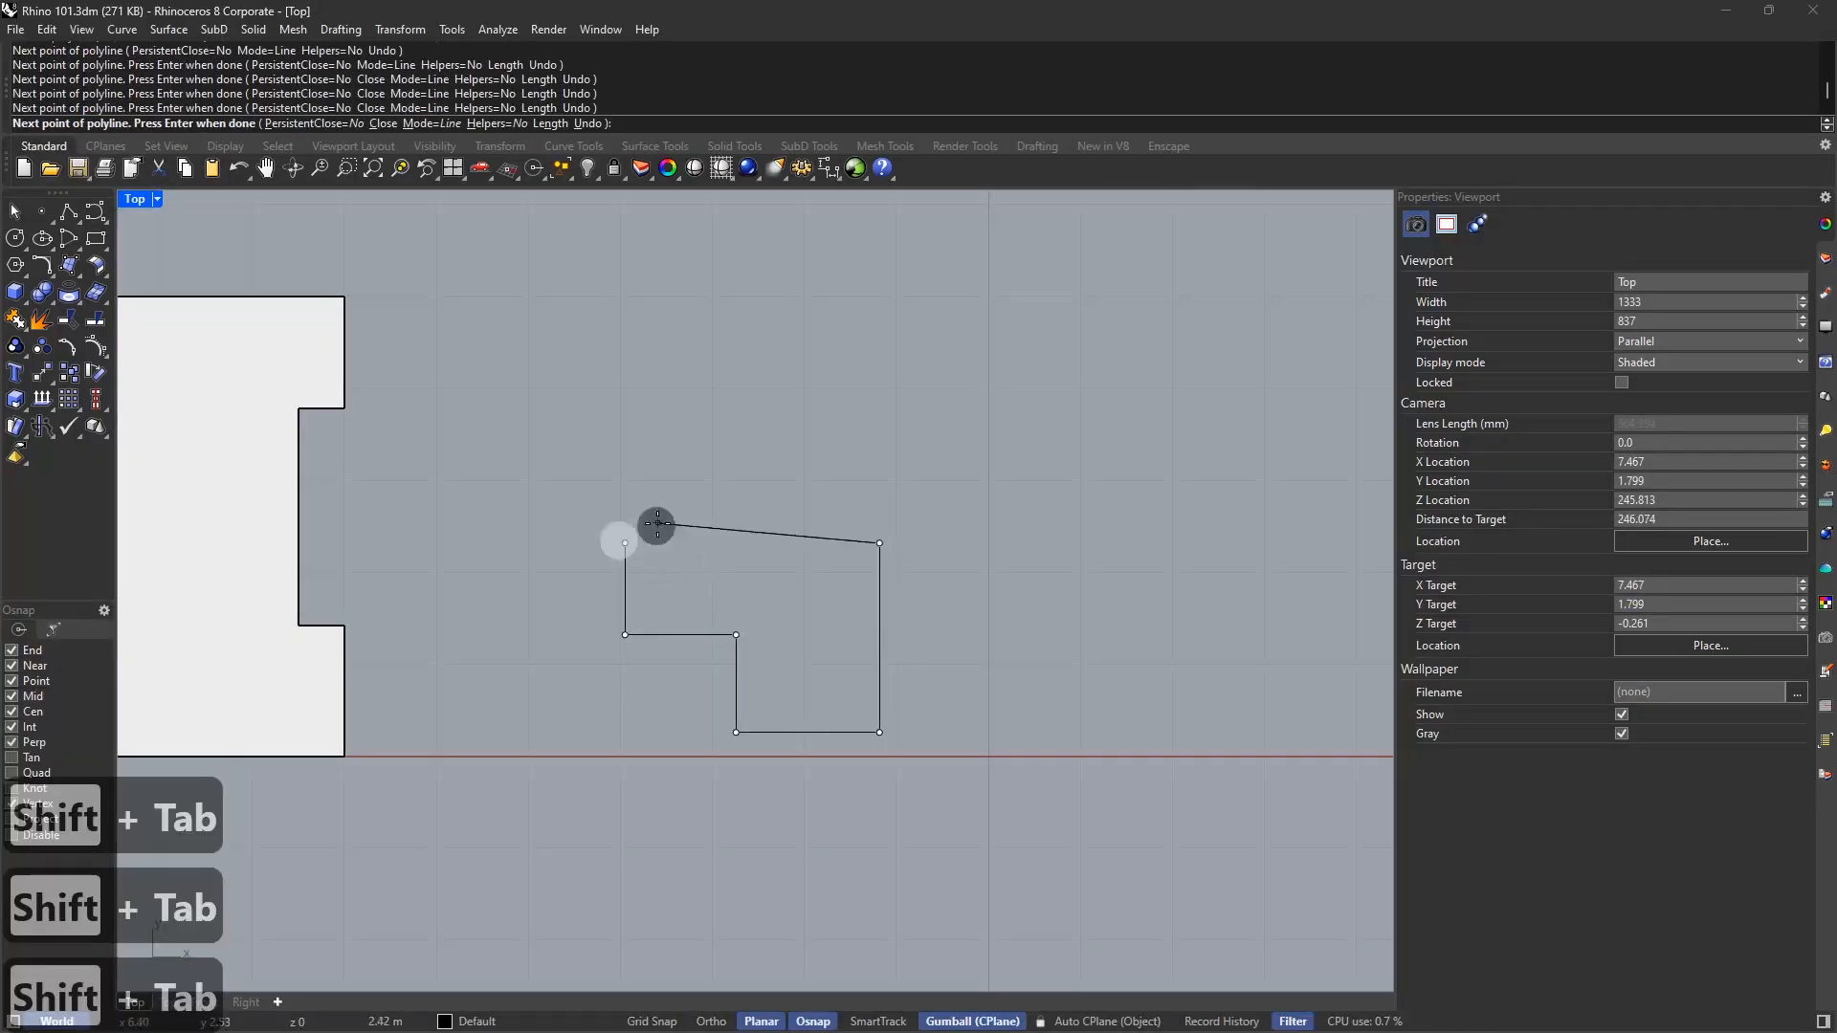
pyautogui.click(625, 543)
# Draw four separate straight lines, ending with a long right vertical line
pyautogui.click(825, 472)
pyautogui.click(826, 597)
pyautogui.click(847, 648)
pyautogui.click(1034, 649)
pyautogui.click(853, 504)
pyautogui.click(1008, 503)
pyautogui.click(961, 535)
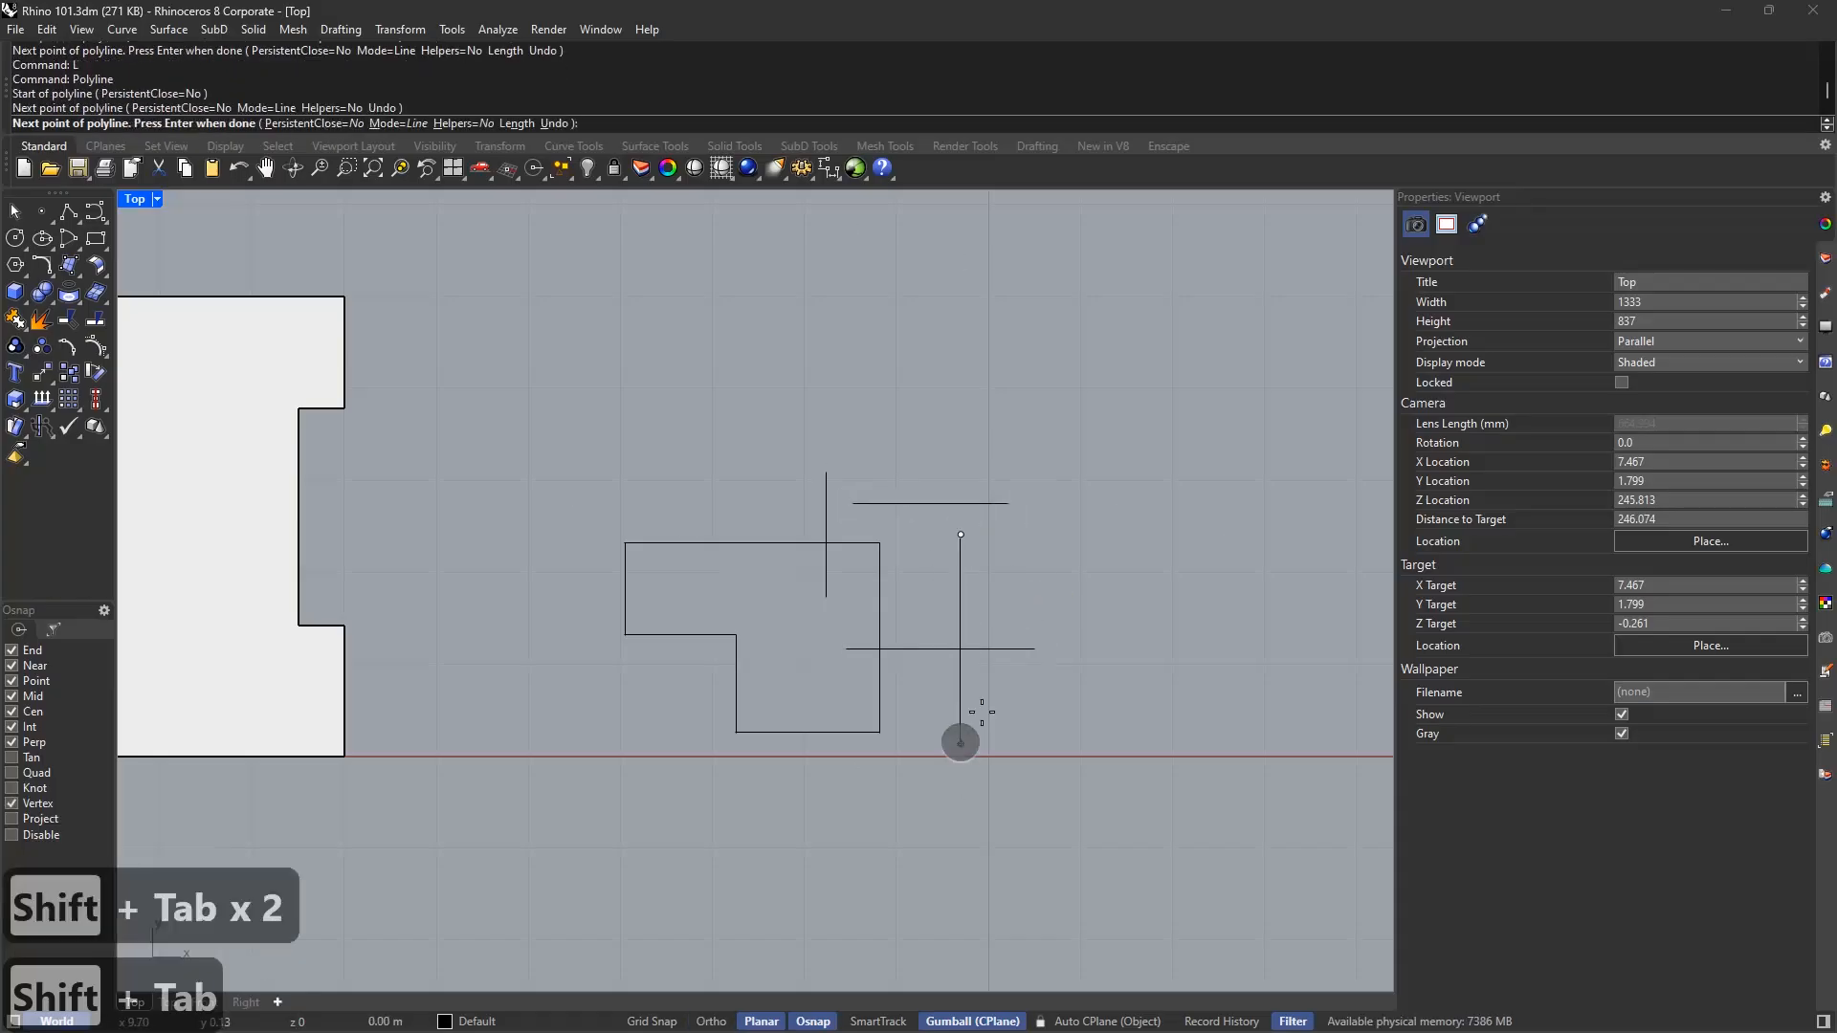
pyautogui.click(960, 744)
pyautogui.rightClick(1037, 563)
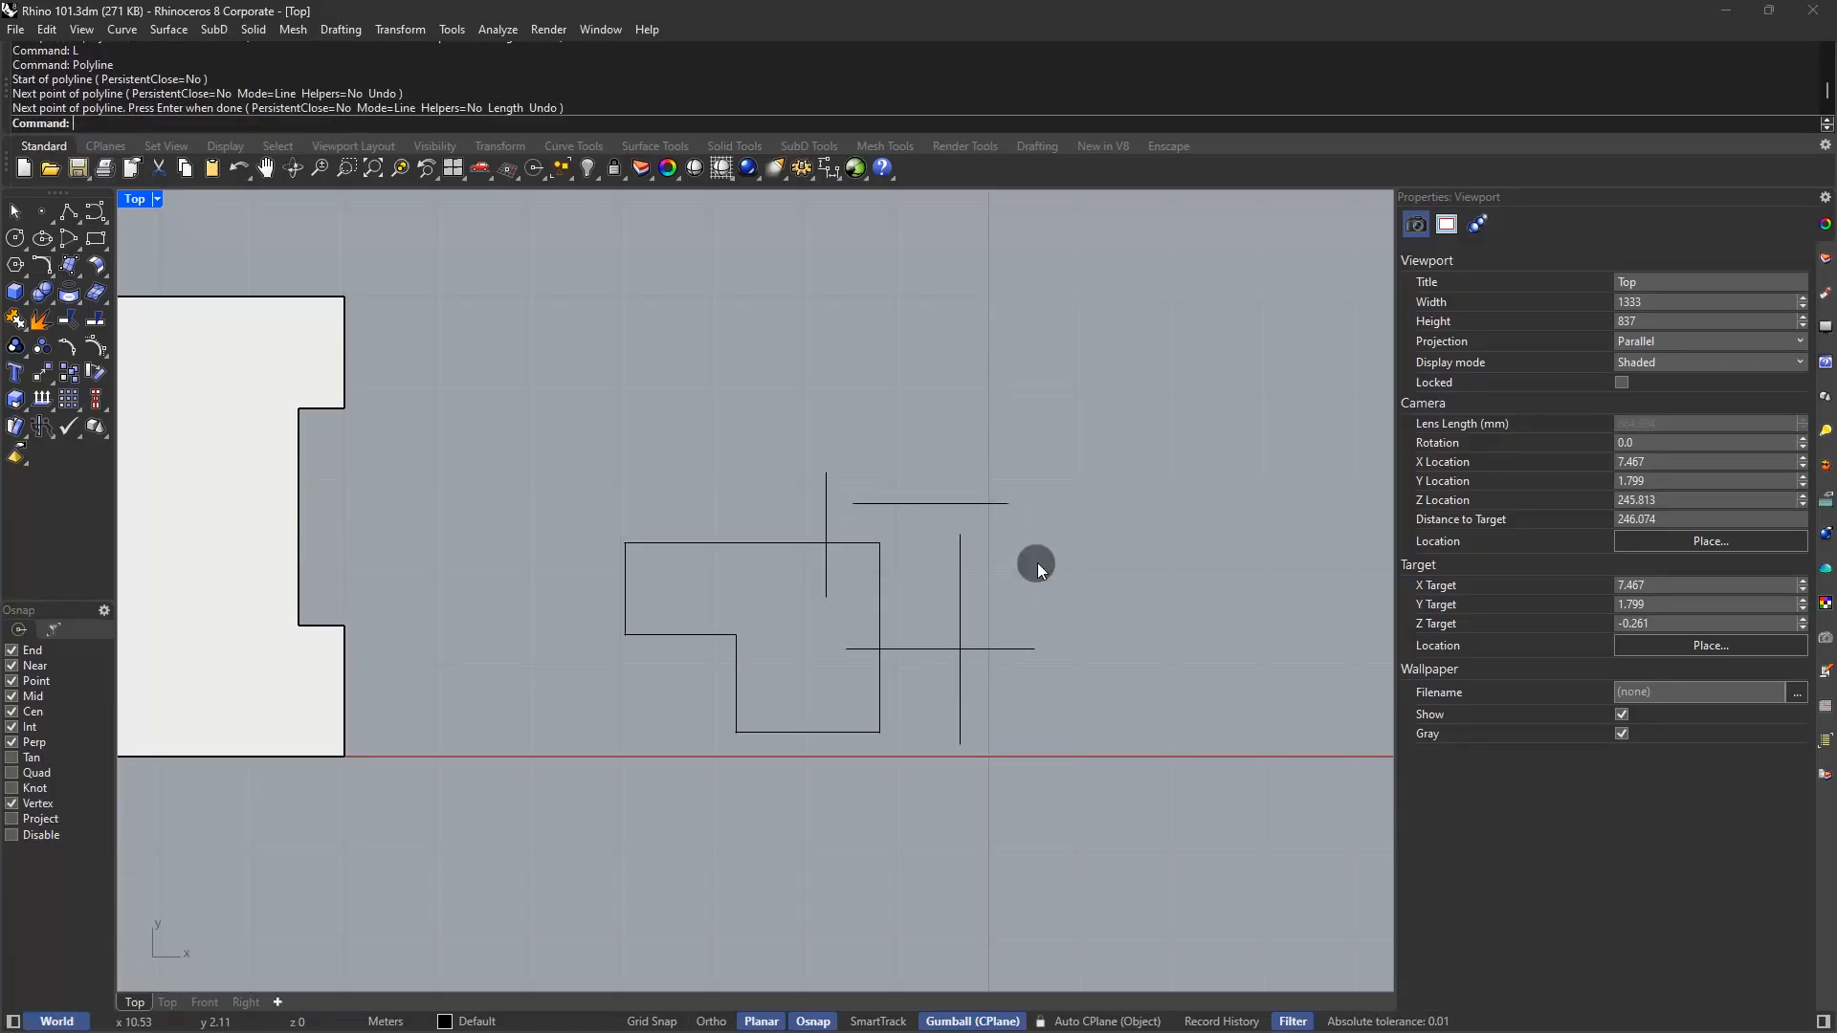
# Connect the short vertical line and upper horizontal line into a sharp corner
pyautogui.write('connec')
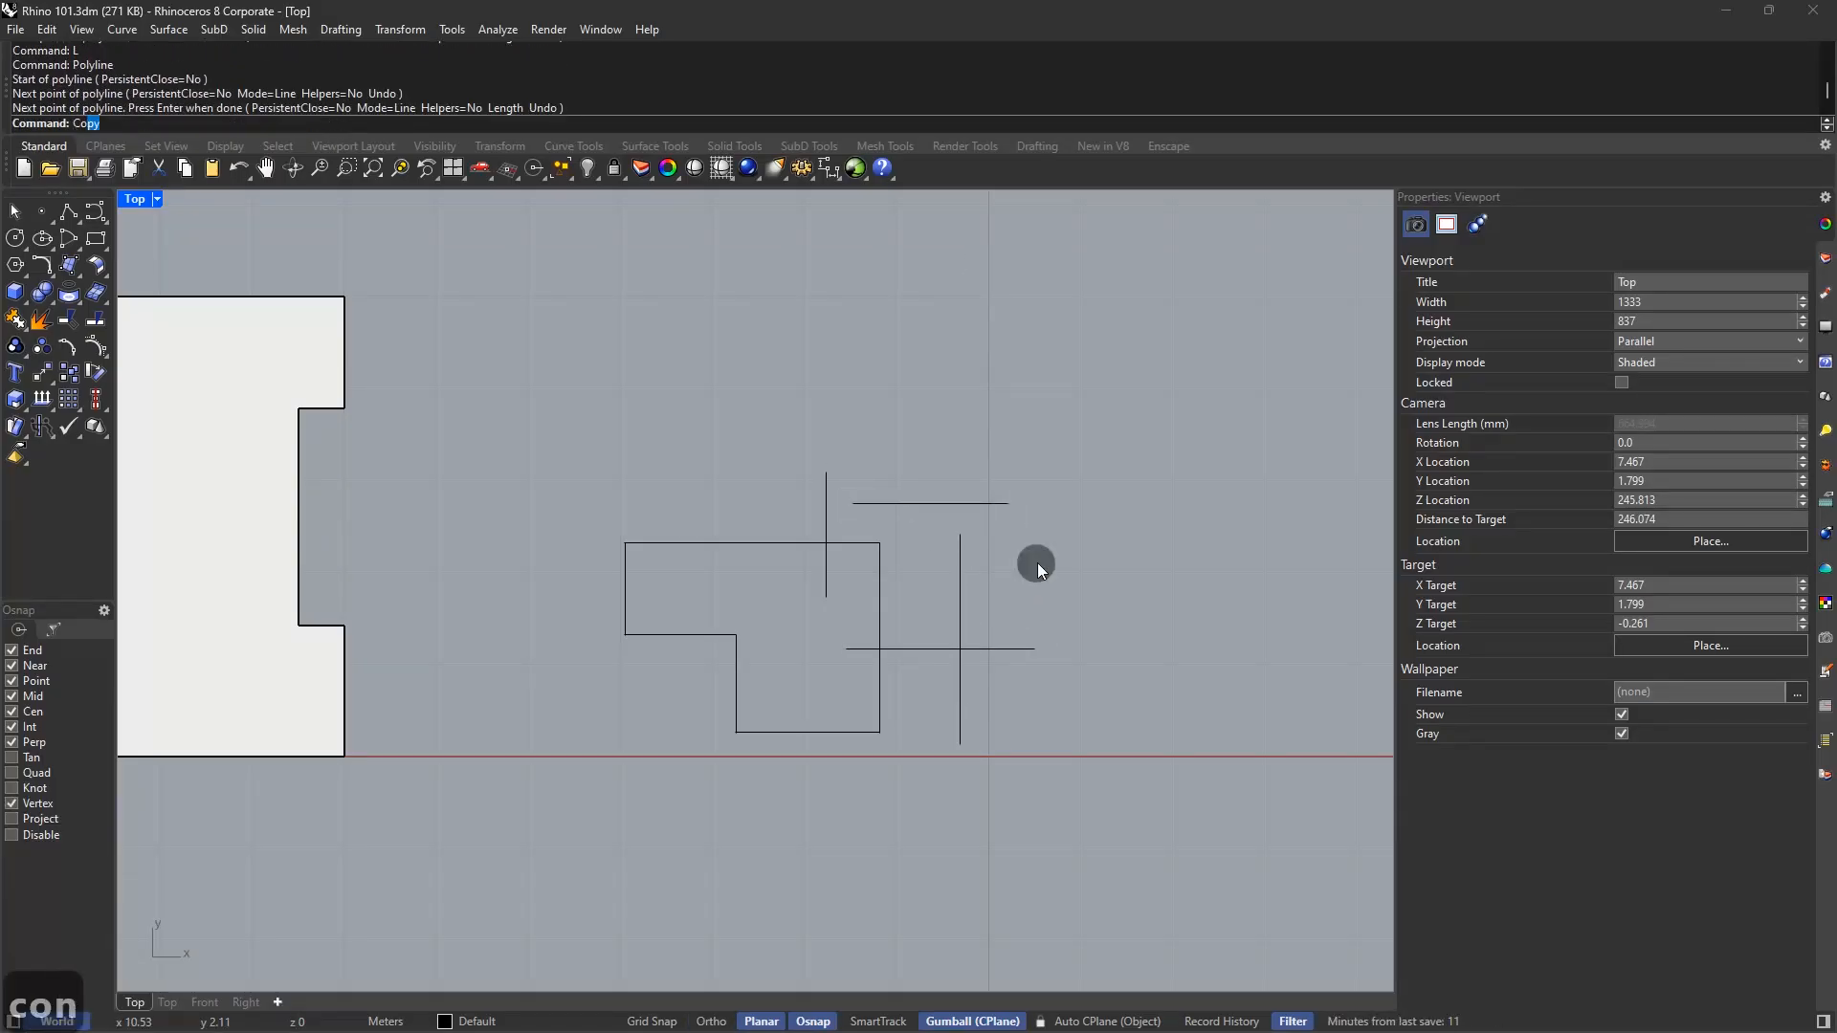
pyautogui.press('Return')
pyautogui.click(825, 532)
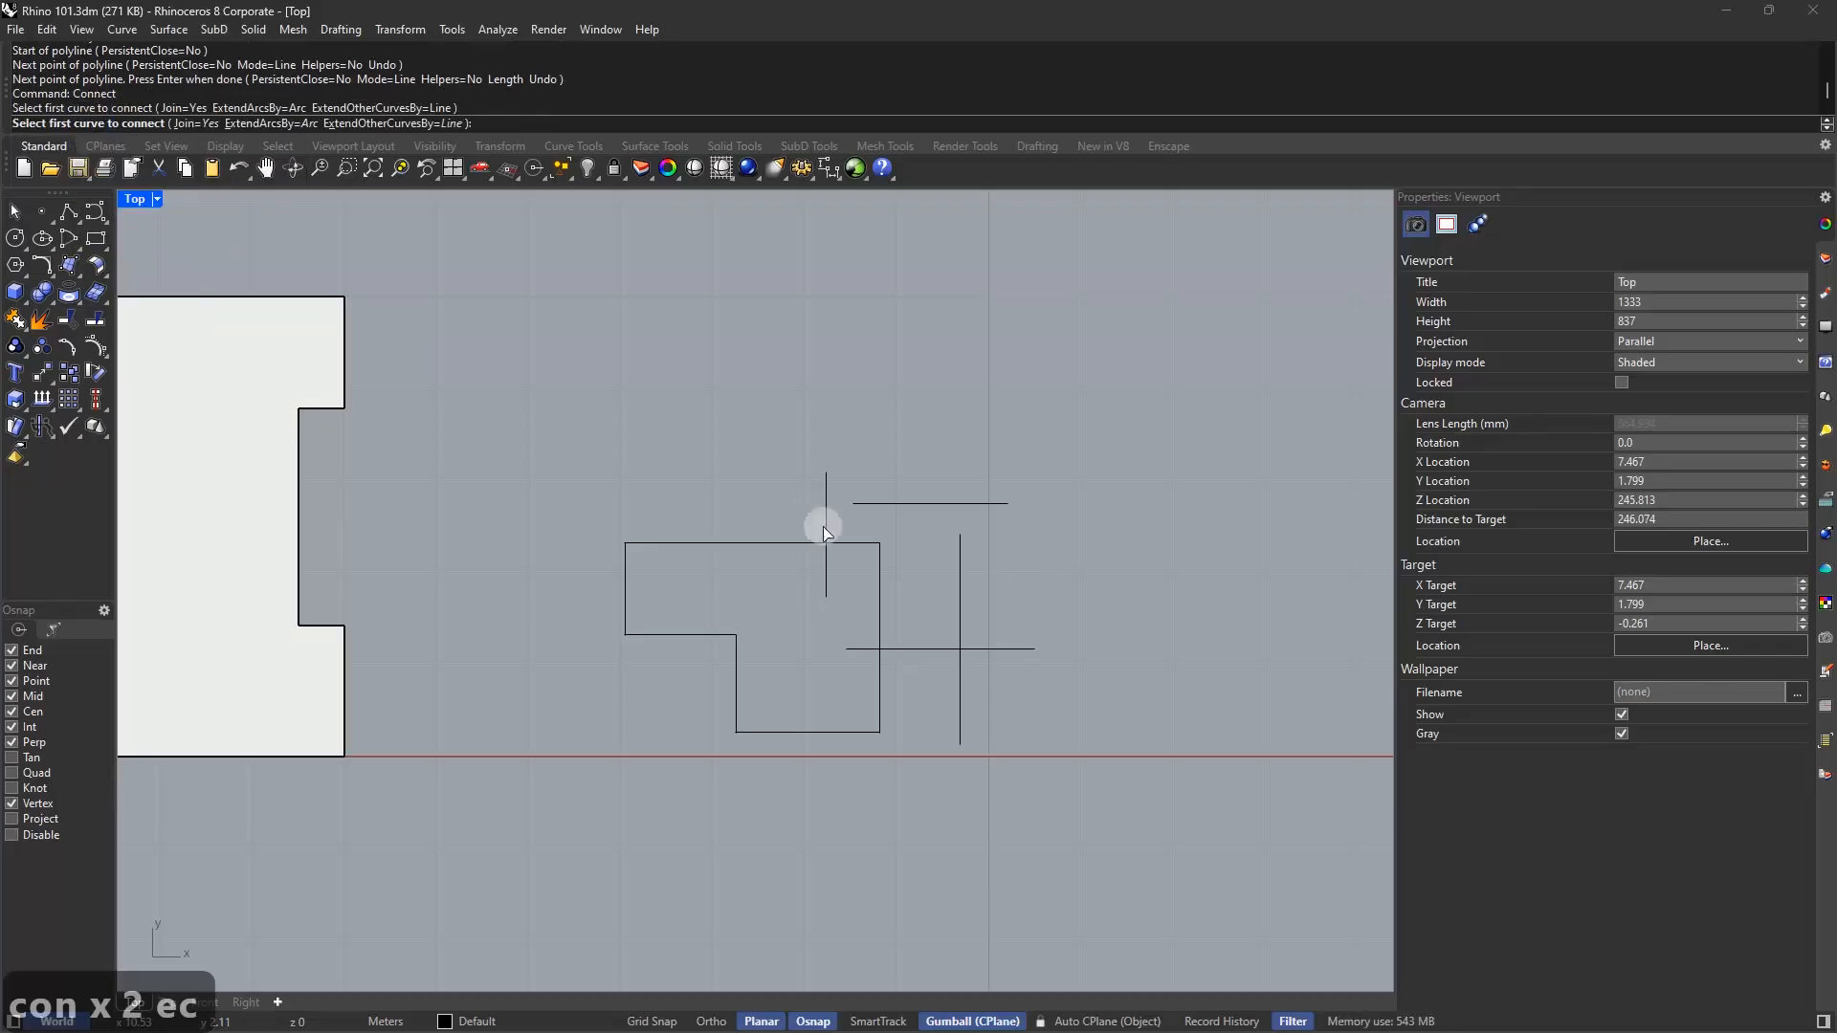
pyautogui.click(873, 502)
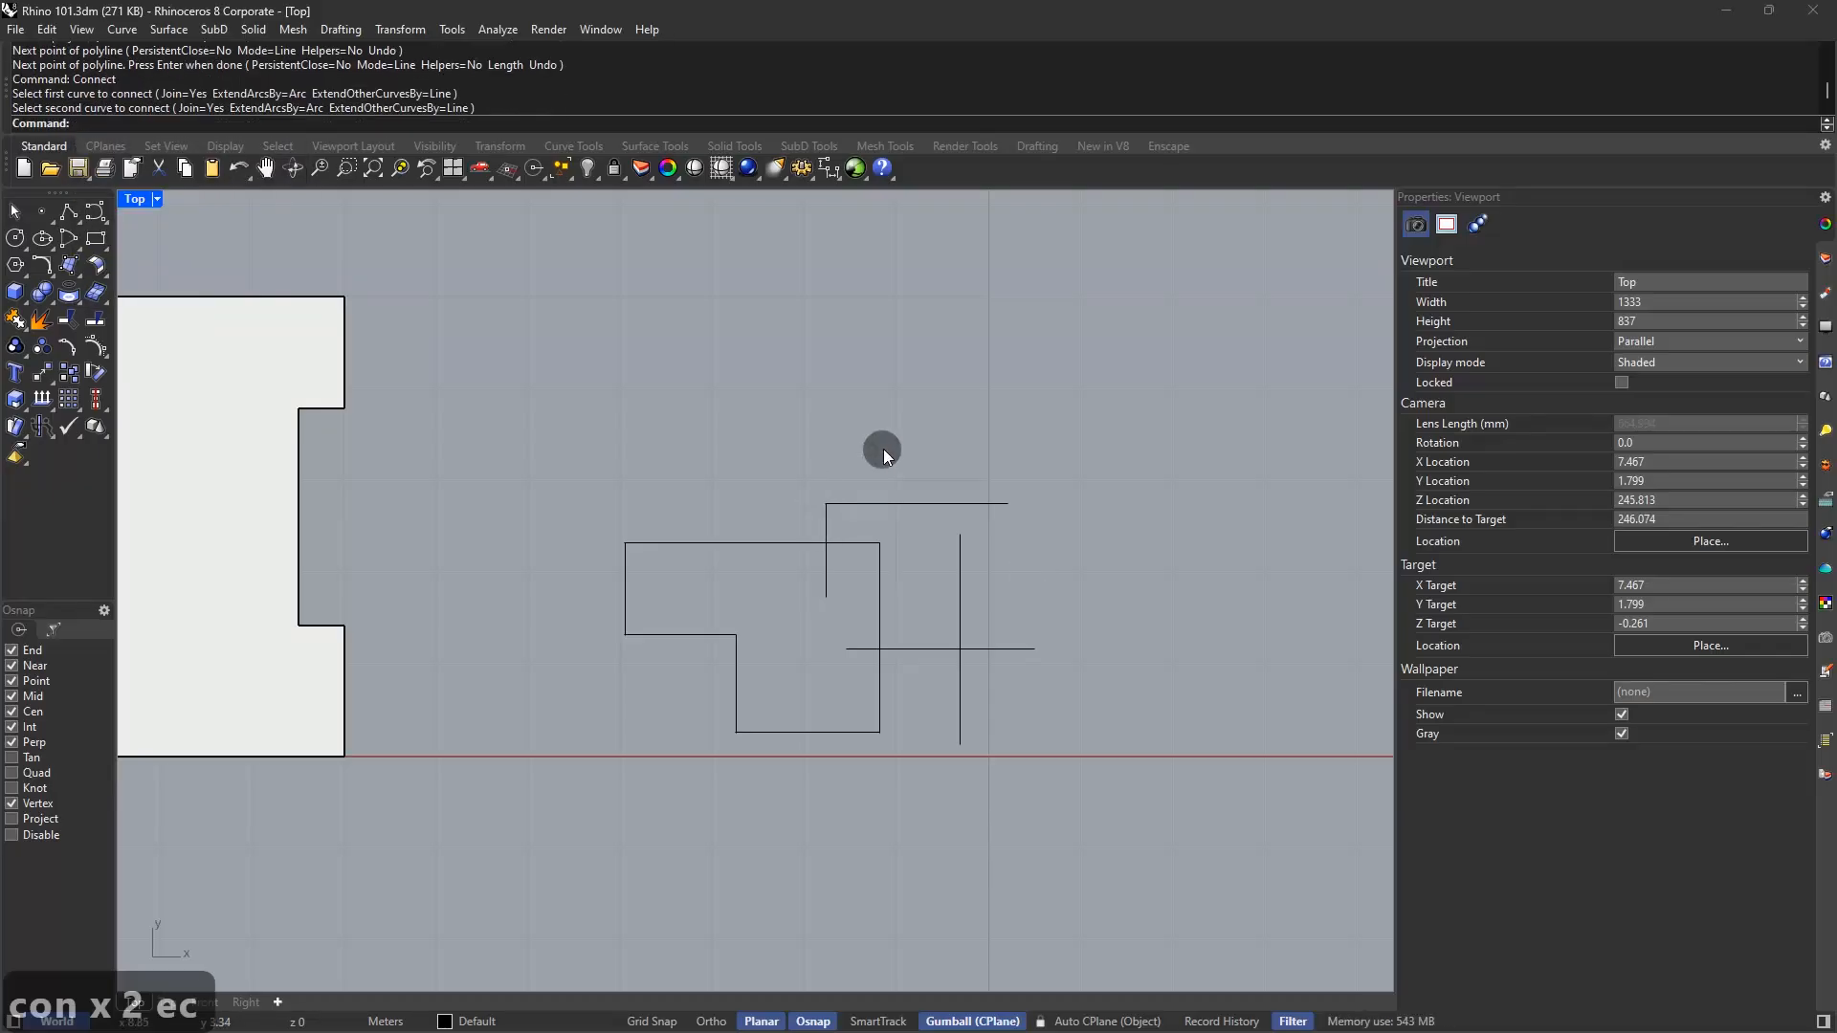
# Fillet the vertical and horizontal lines at the default radius, then undo it
pyautogui.write('fillet')
pyautogui.press('Return')
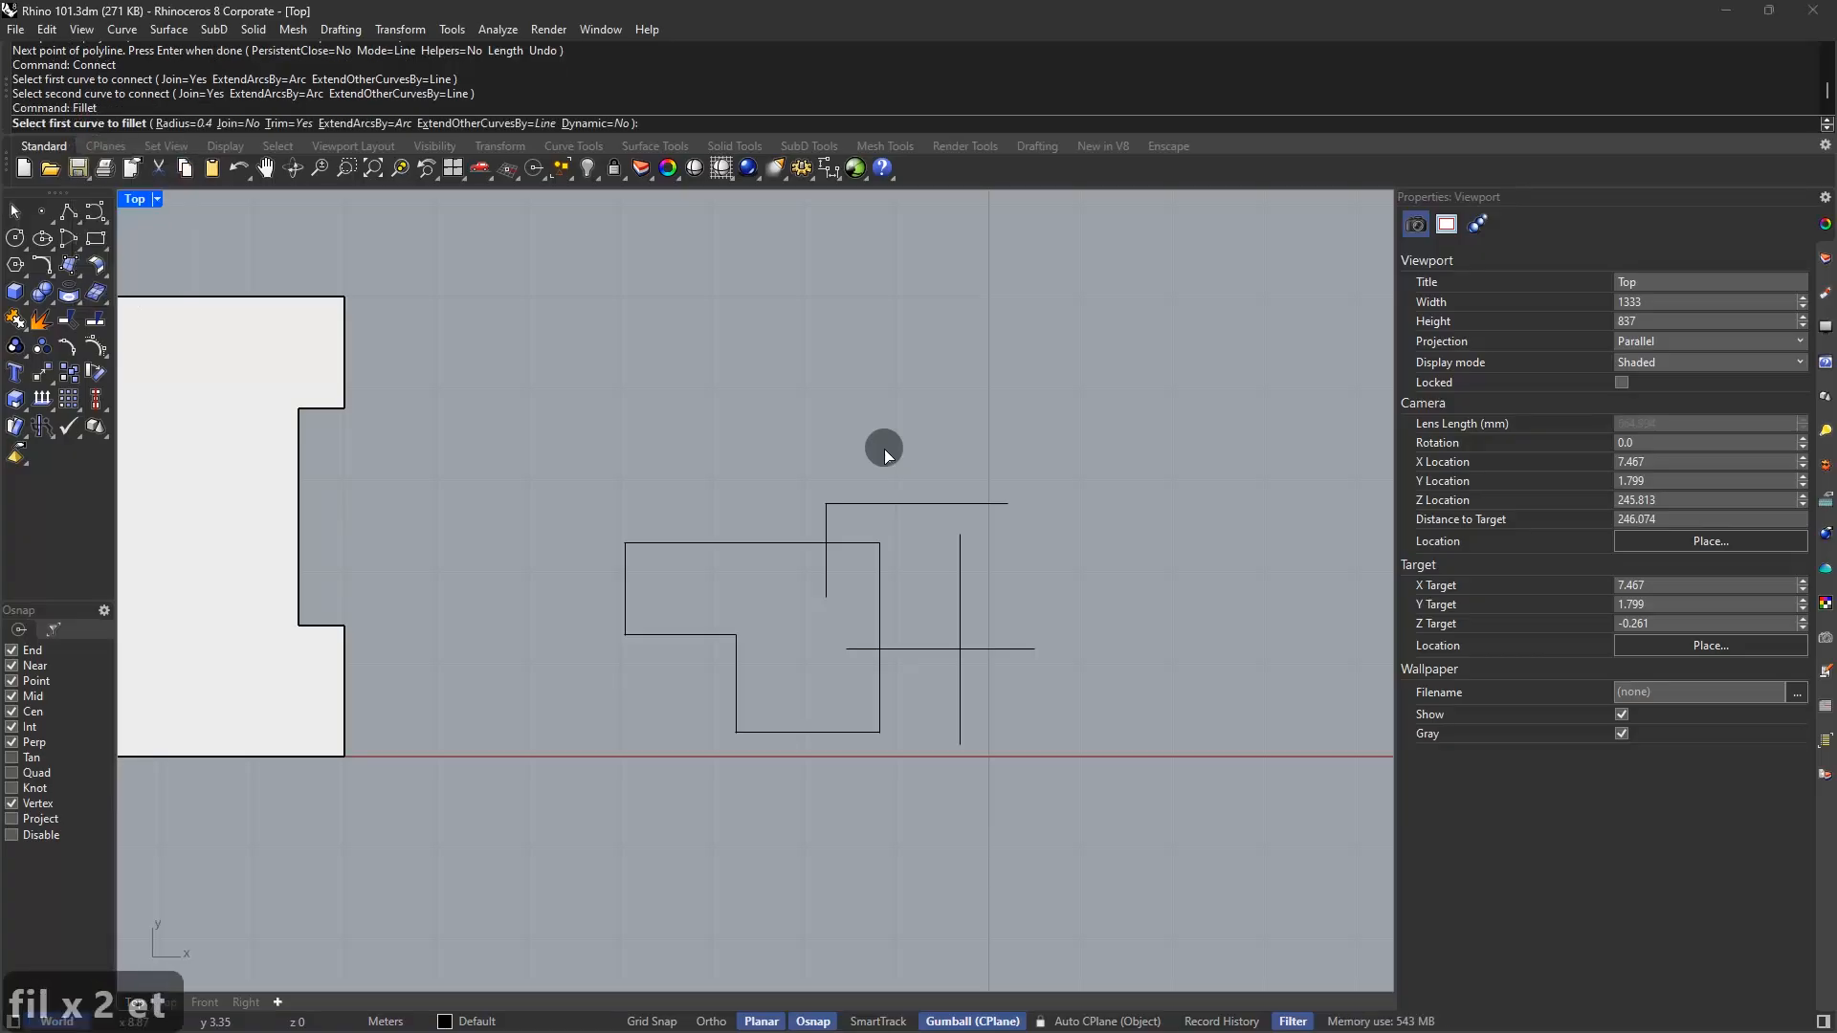
pyautogui.click(826, 579)
pyautogui.click(858, 648)
pyautogui.scroll(6, 858, 646)
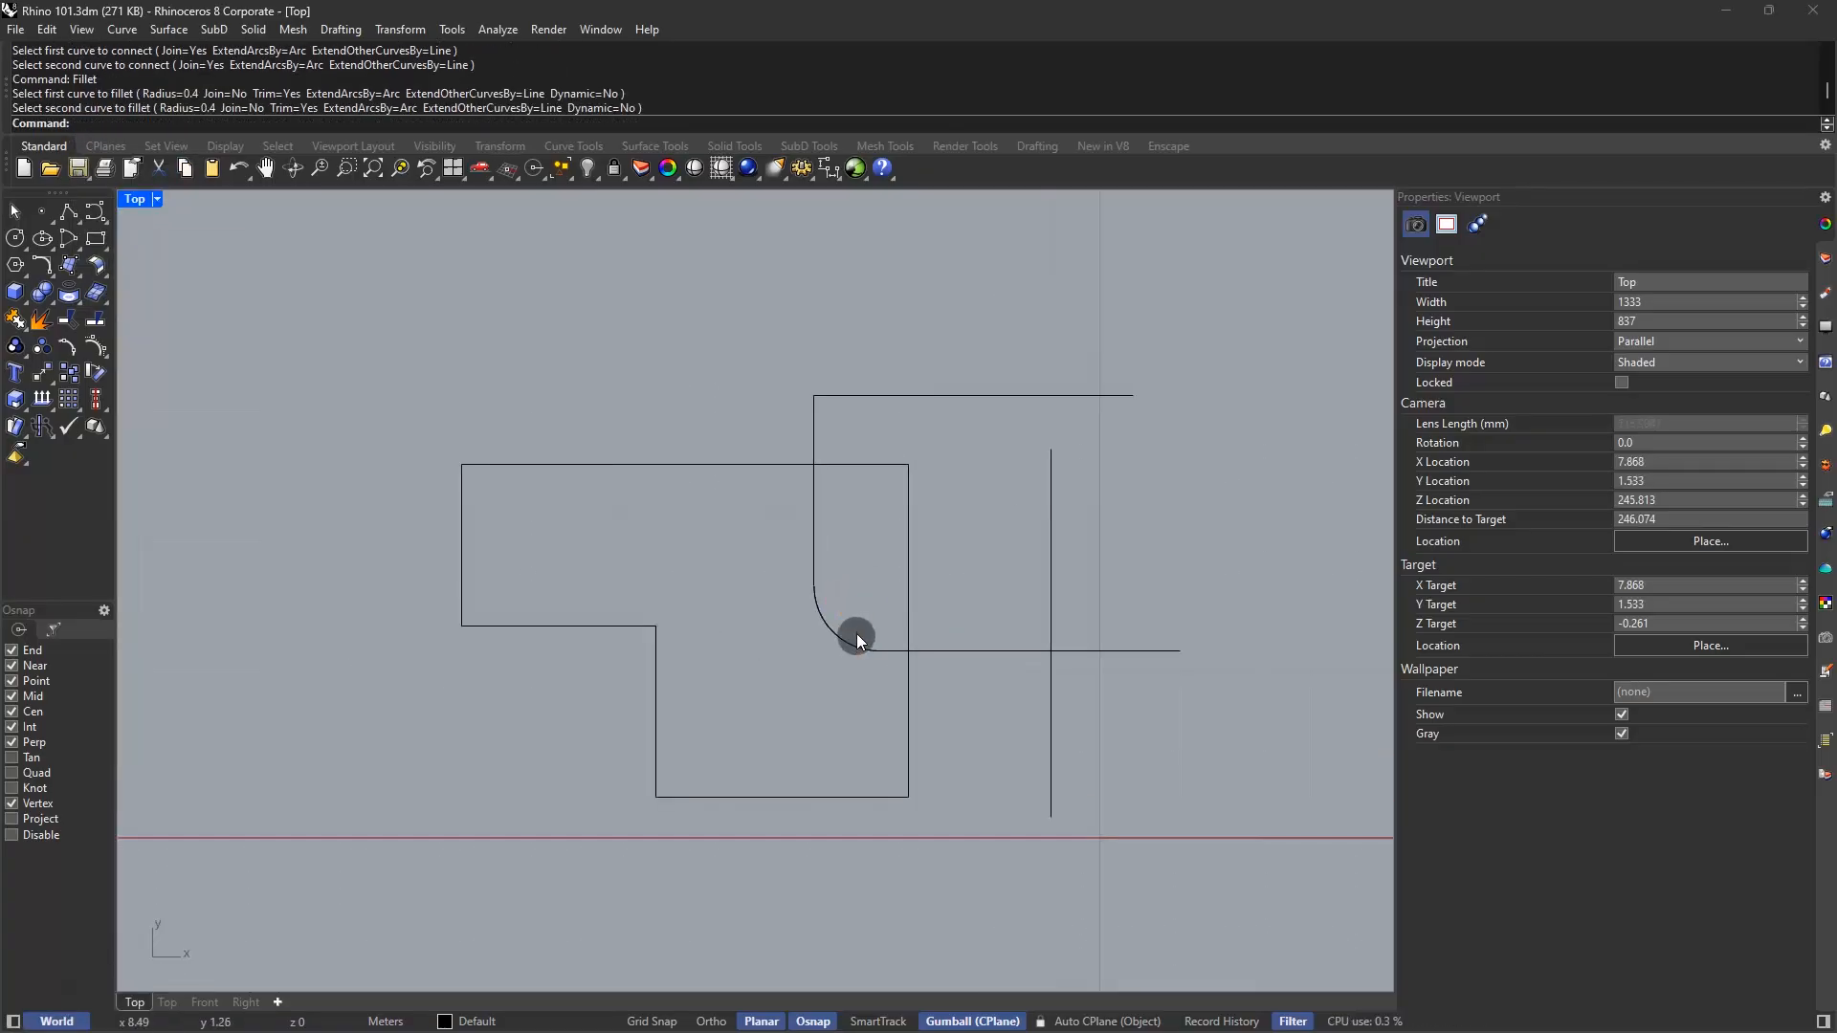
pyautogui.hotkey('ctrl', 'z')
# Refillet the vertical and horizontal lines with radius 0.5 and Join=Yes
pyautogui.rightClick(824, 617)
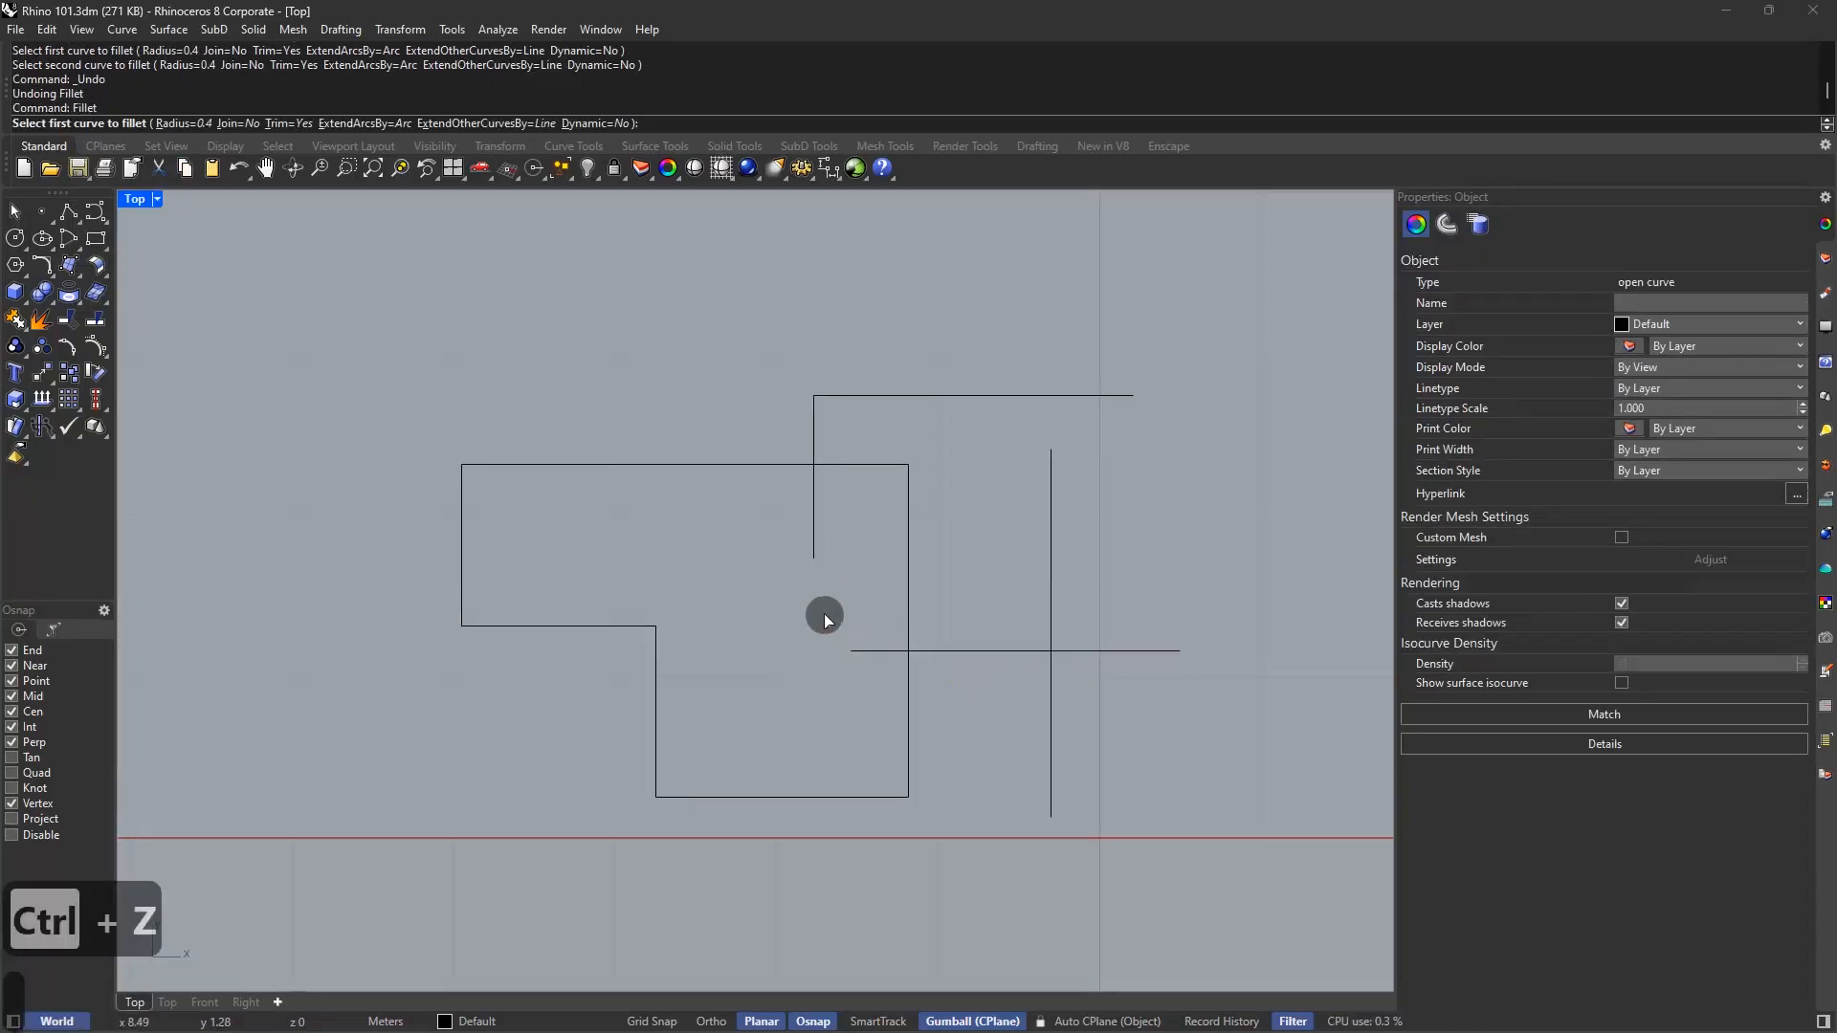
pyautogui.click(191, 124)
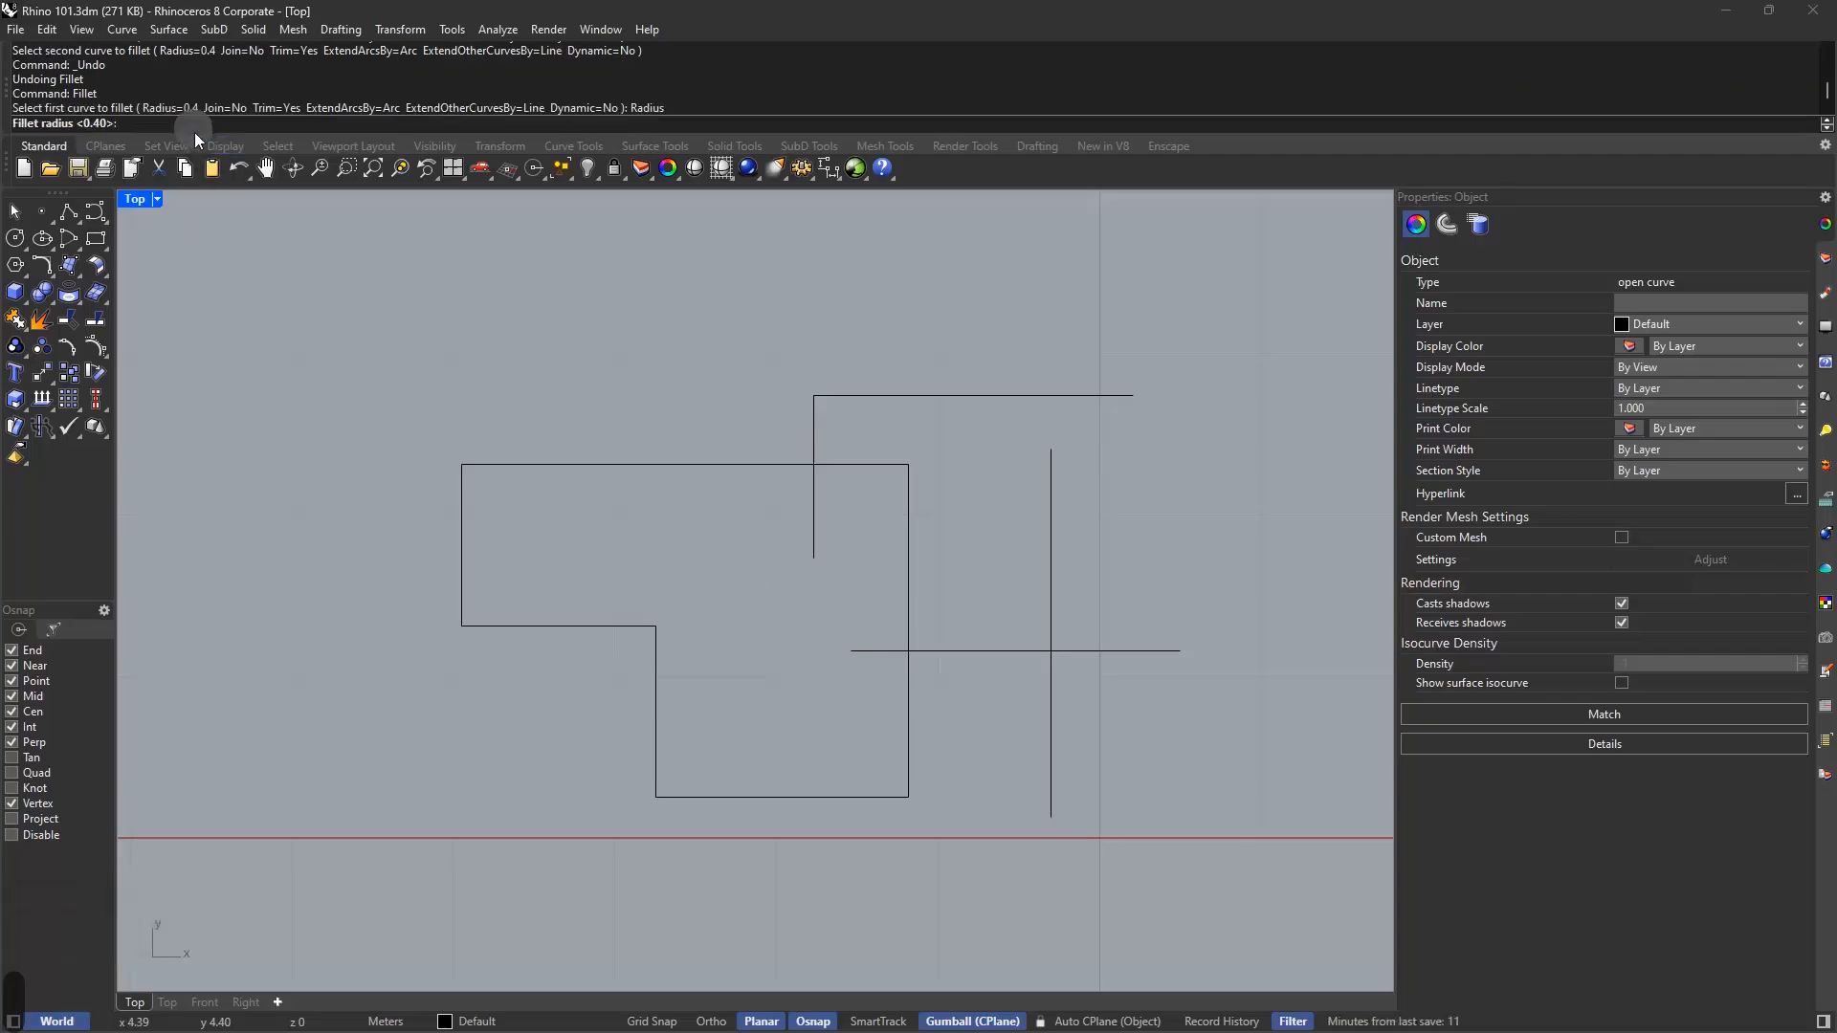
pyautogui.write('0.5')
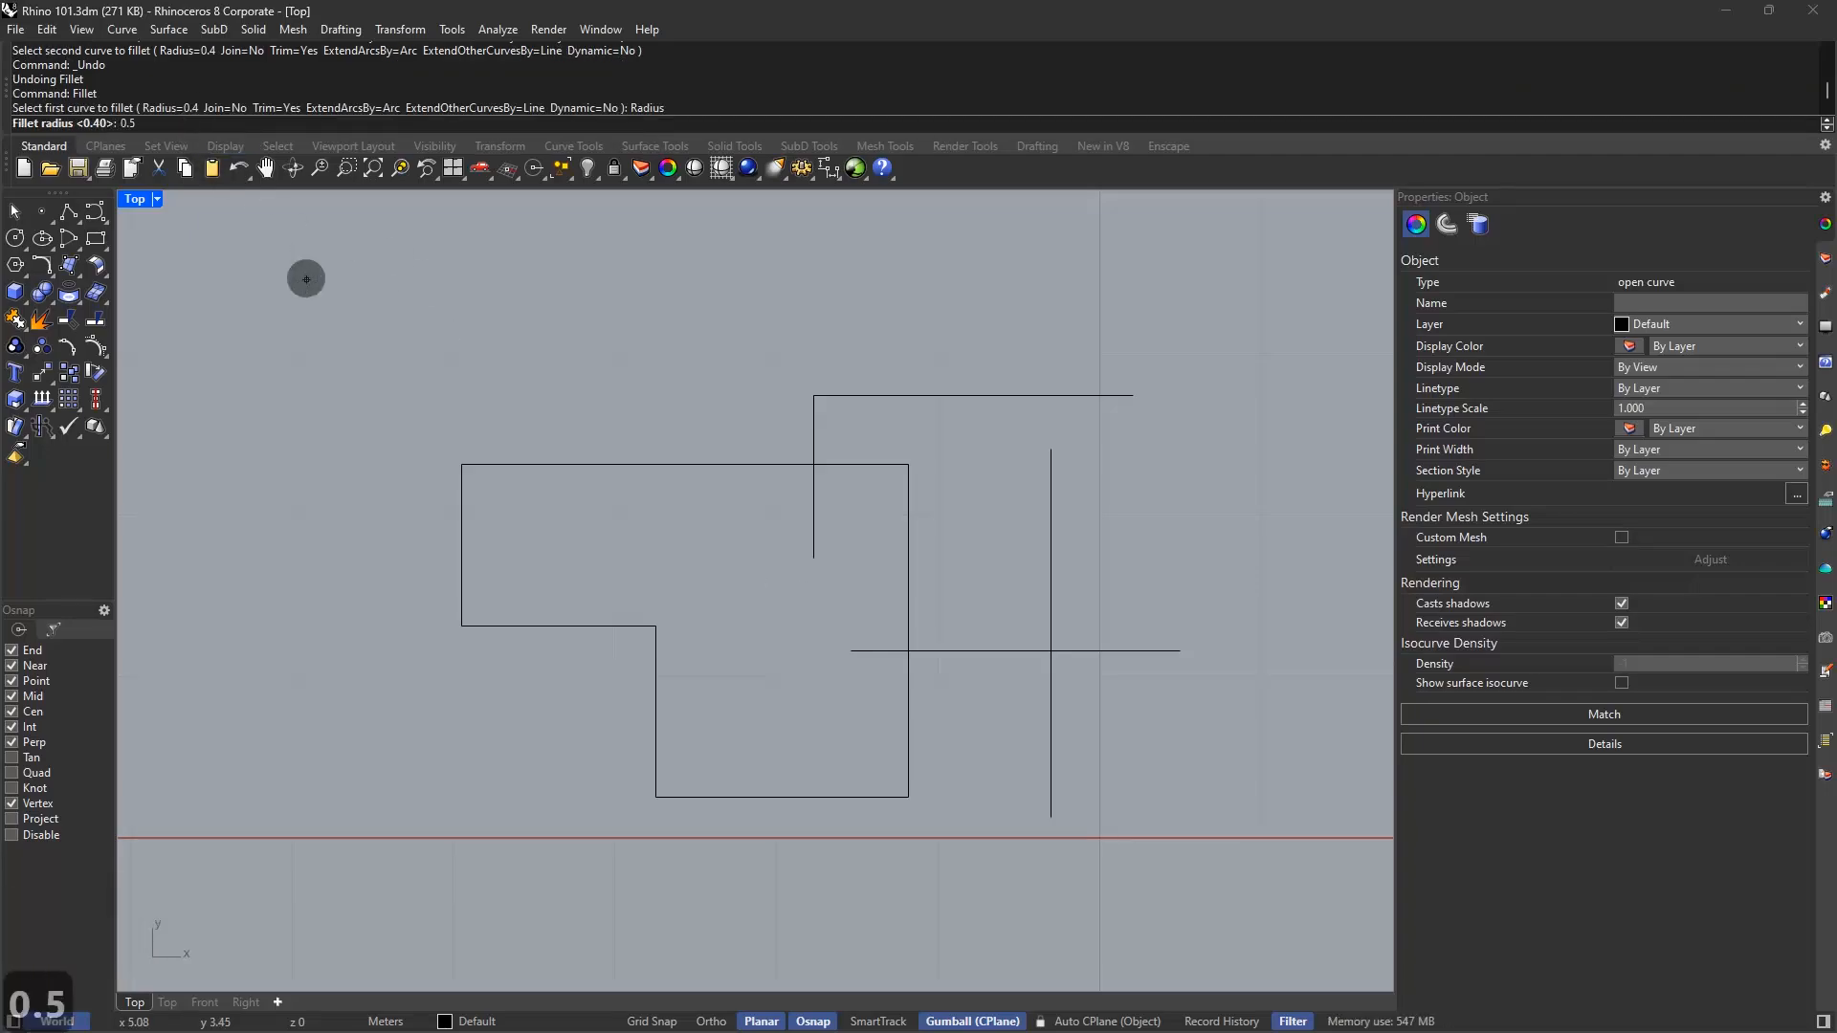
pyautogui.press('Return')
pyautogui.click(240, 125)
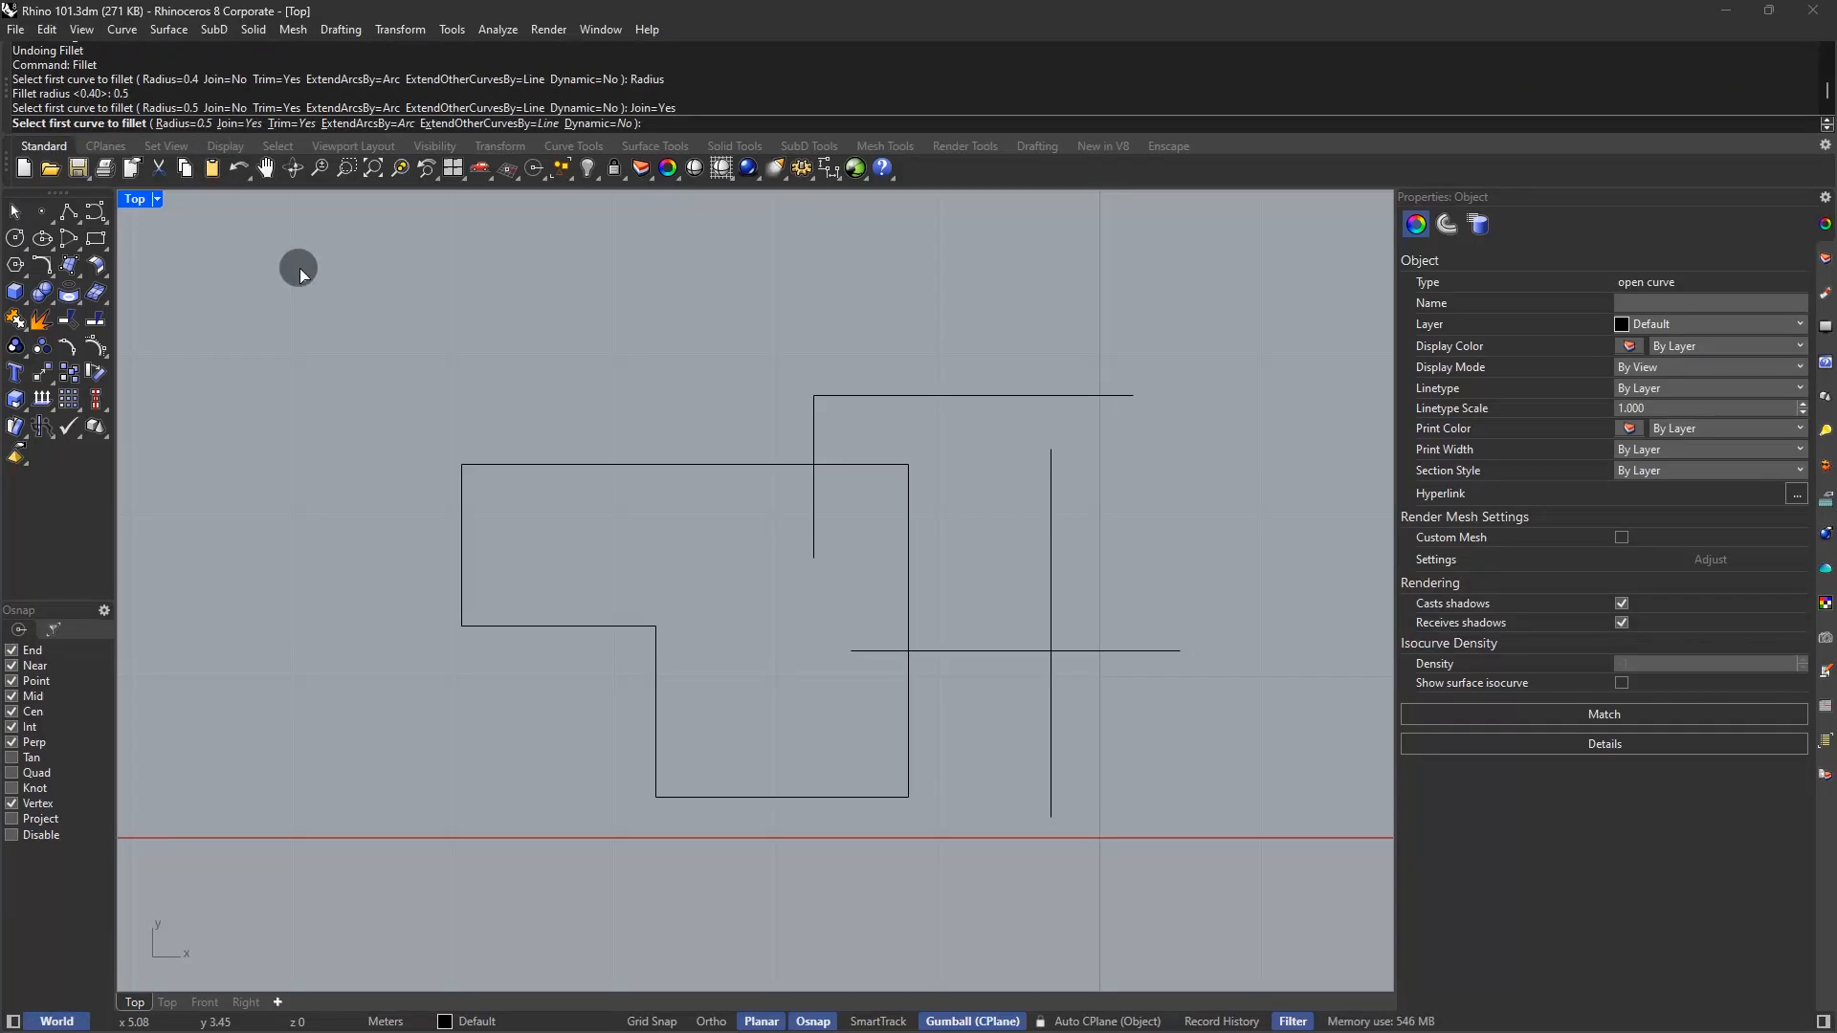
pyautogui.click(814, 553)
pyautogui.click(869, 648)
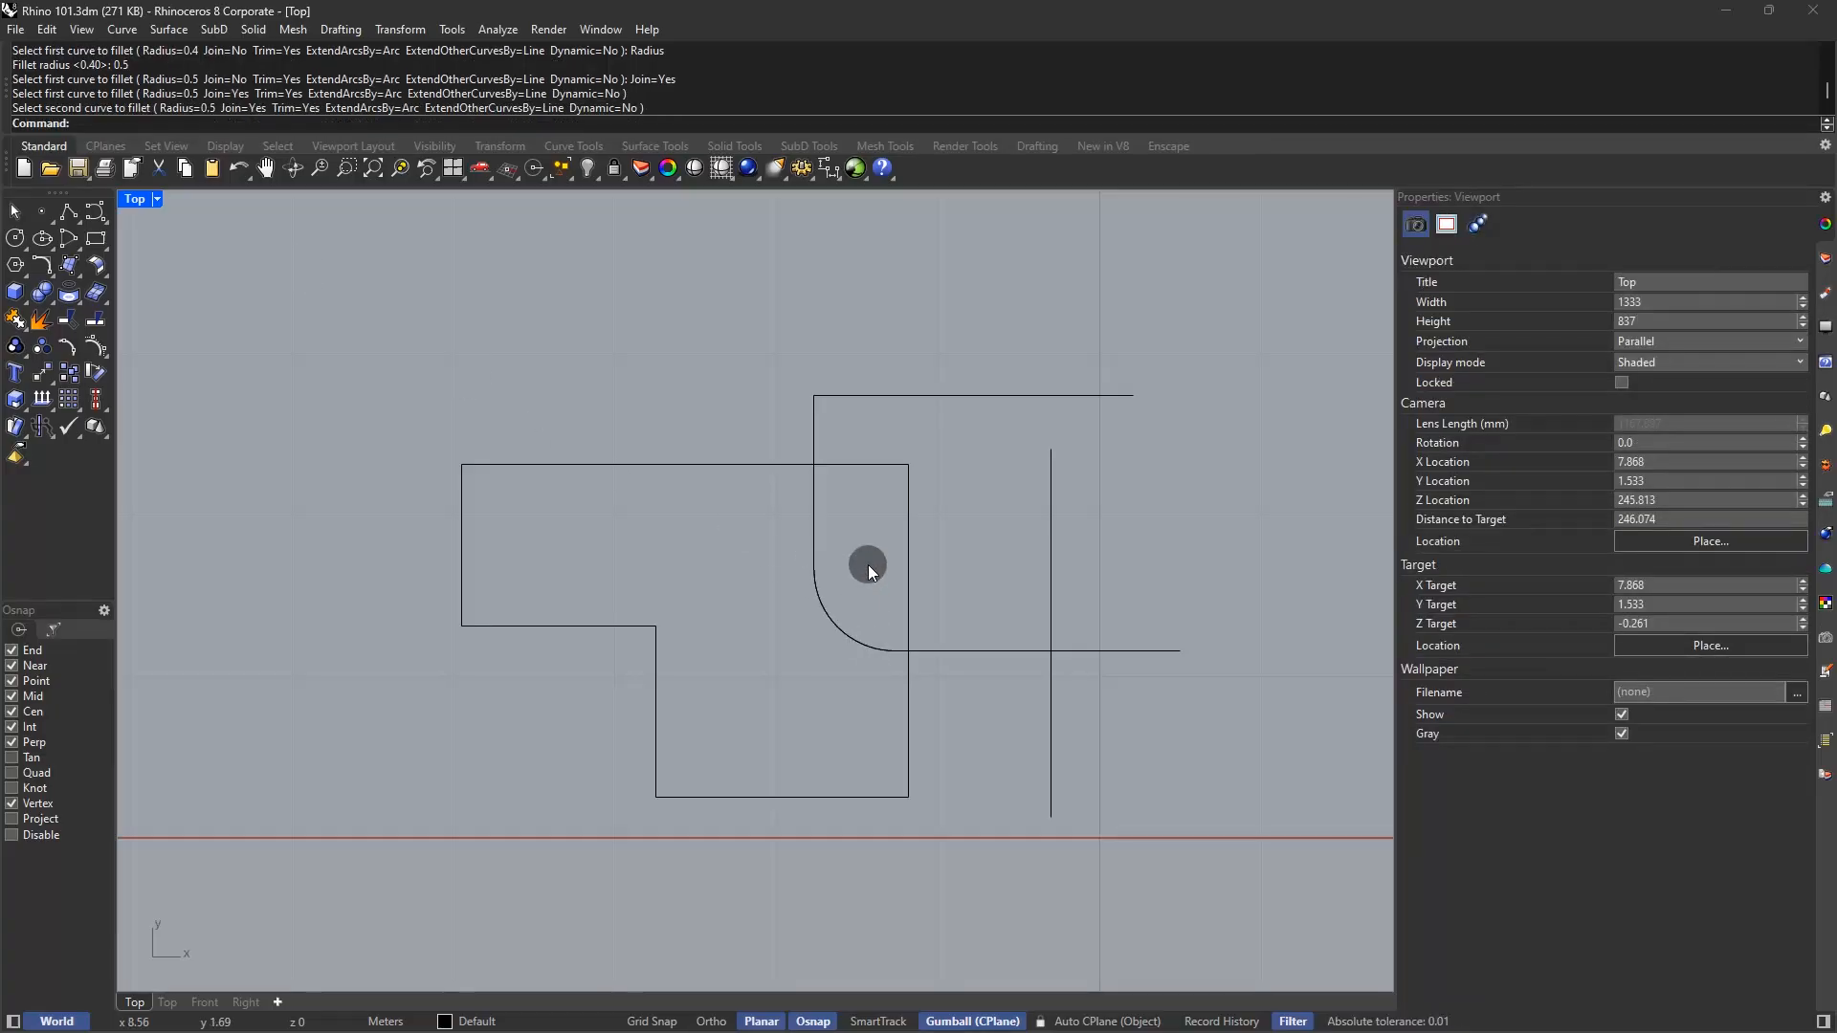
# Trim off the right vertical line's part below the horizontal cutter line
pyautogui.write('tri')
pyautogui.press('Return')
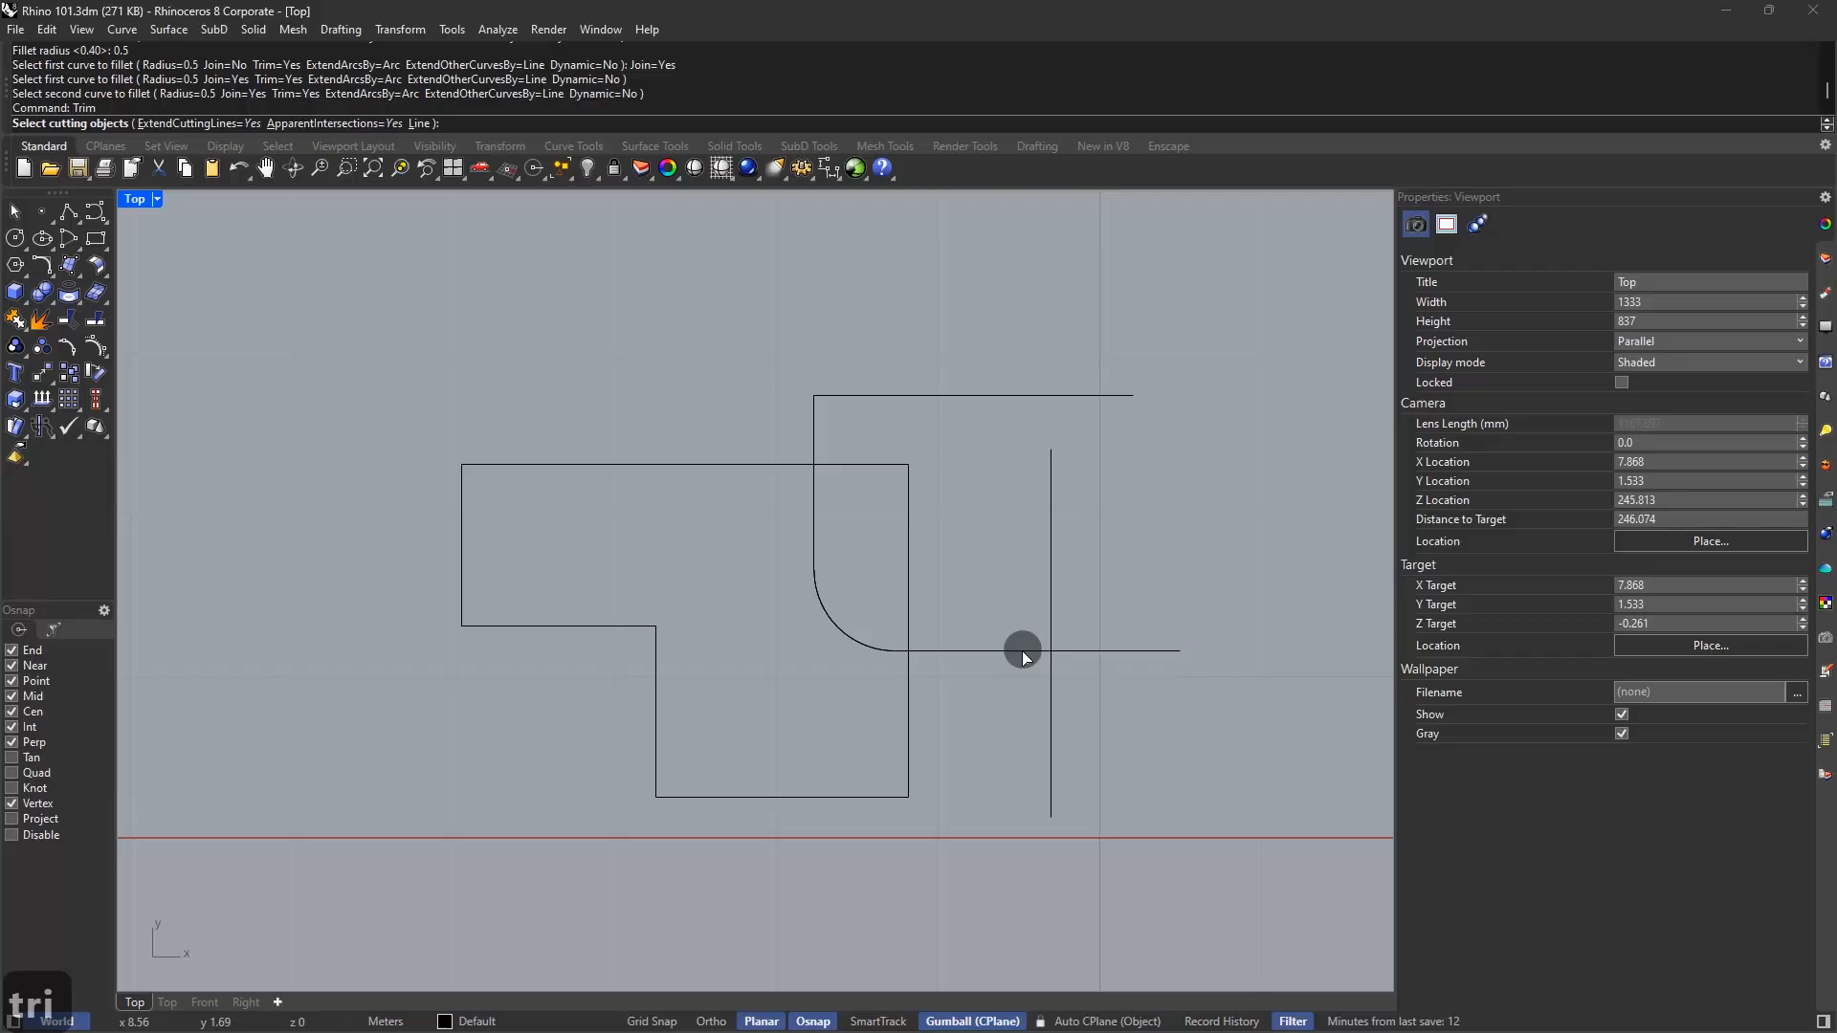
pyautogui.click(1020, 647)
pyautogui.press('Return')
pyautogui.click(1054, 685)
pyautogui.press('Return')
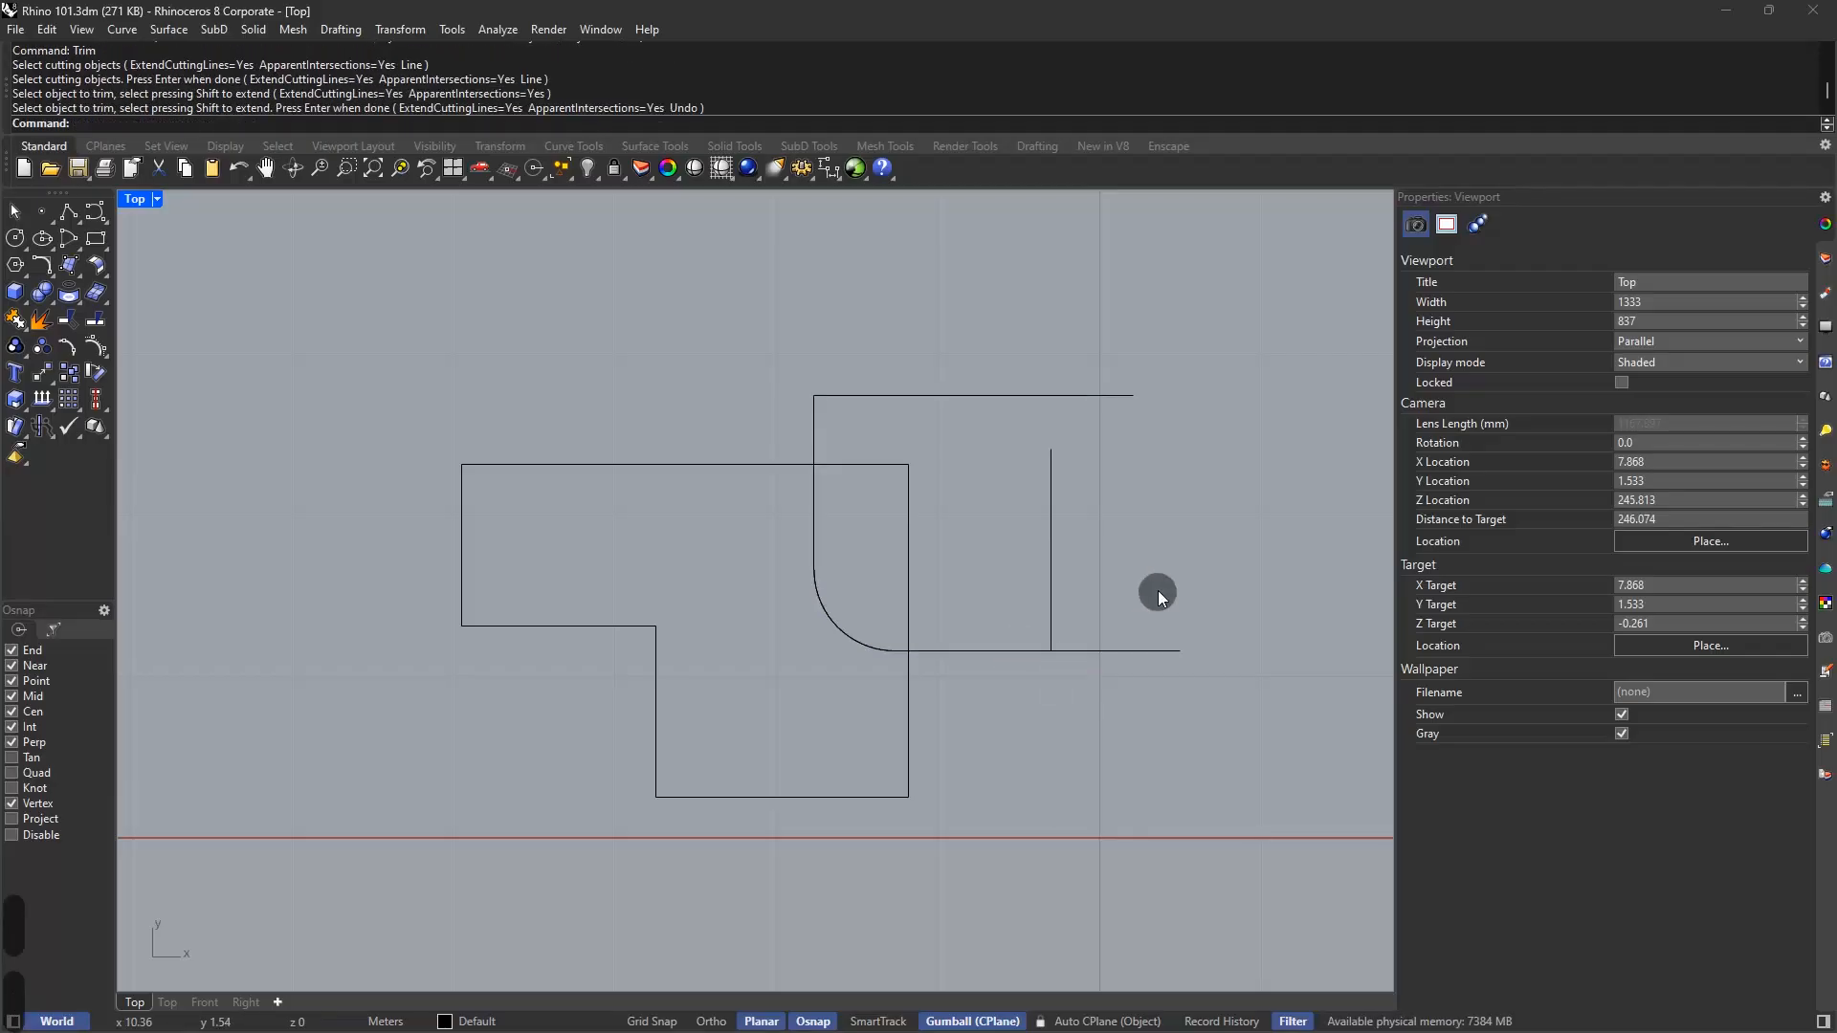
pyautogui.write('chamfer')
pyautogui.press('Return')
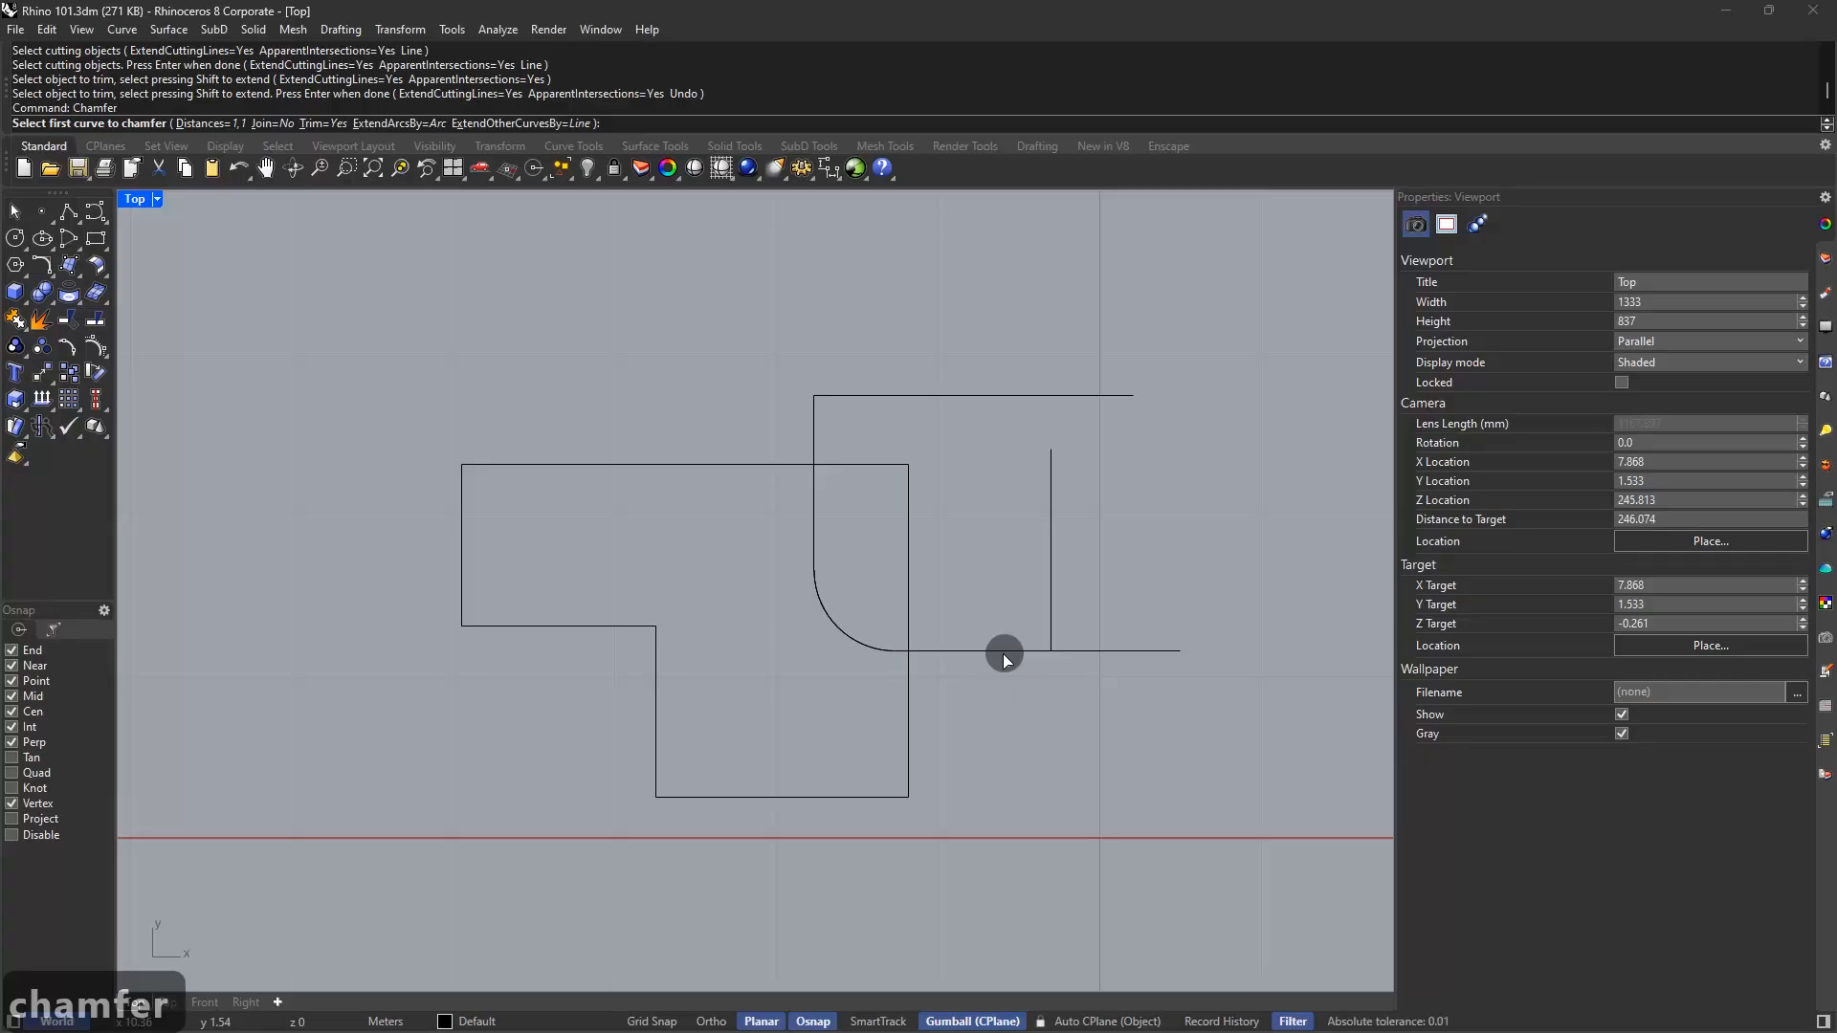
# Chamfer the bottom horizontal and right vertical lines with joined distances 0.3 and 0.1
pyautogui.click(278, 124)
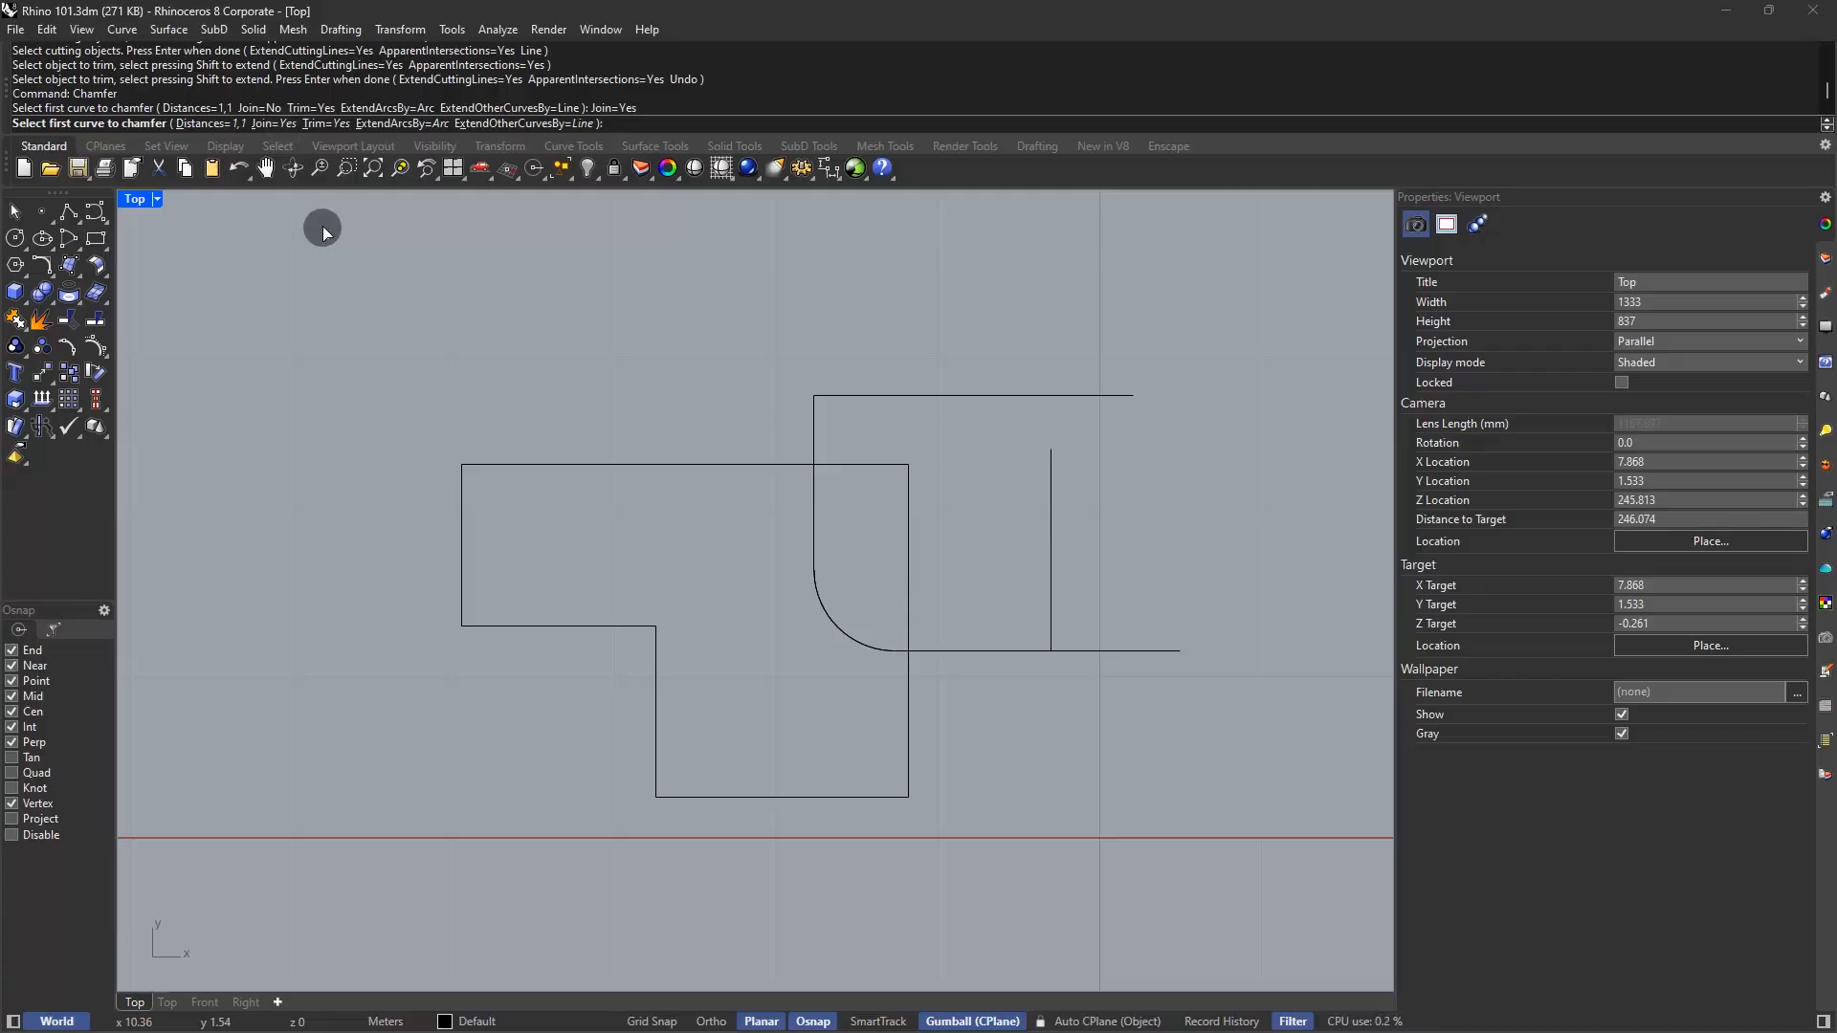
pyautogui.click(212, 127)
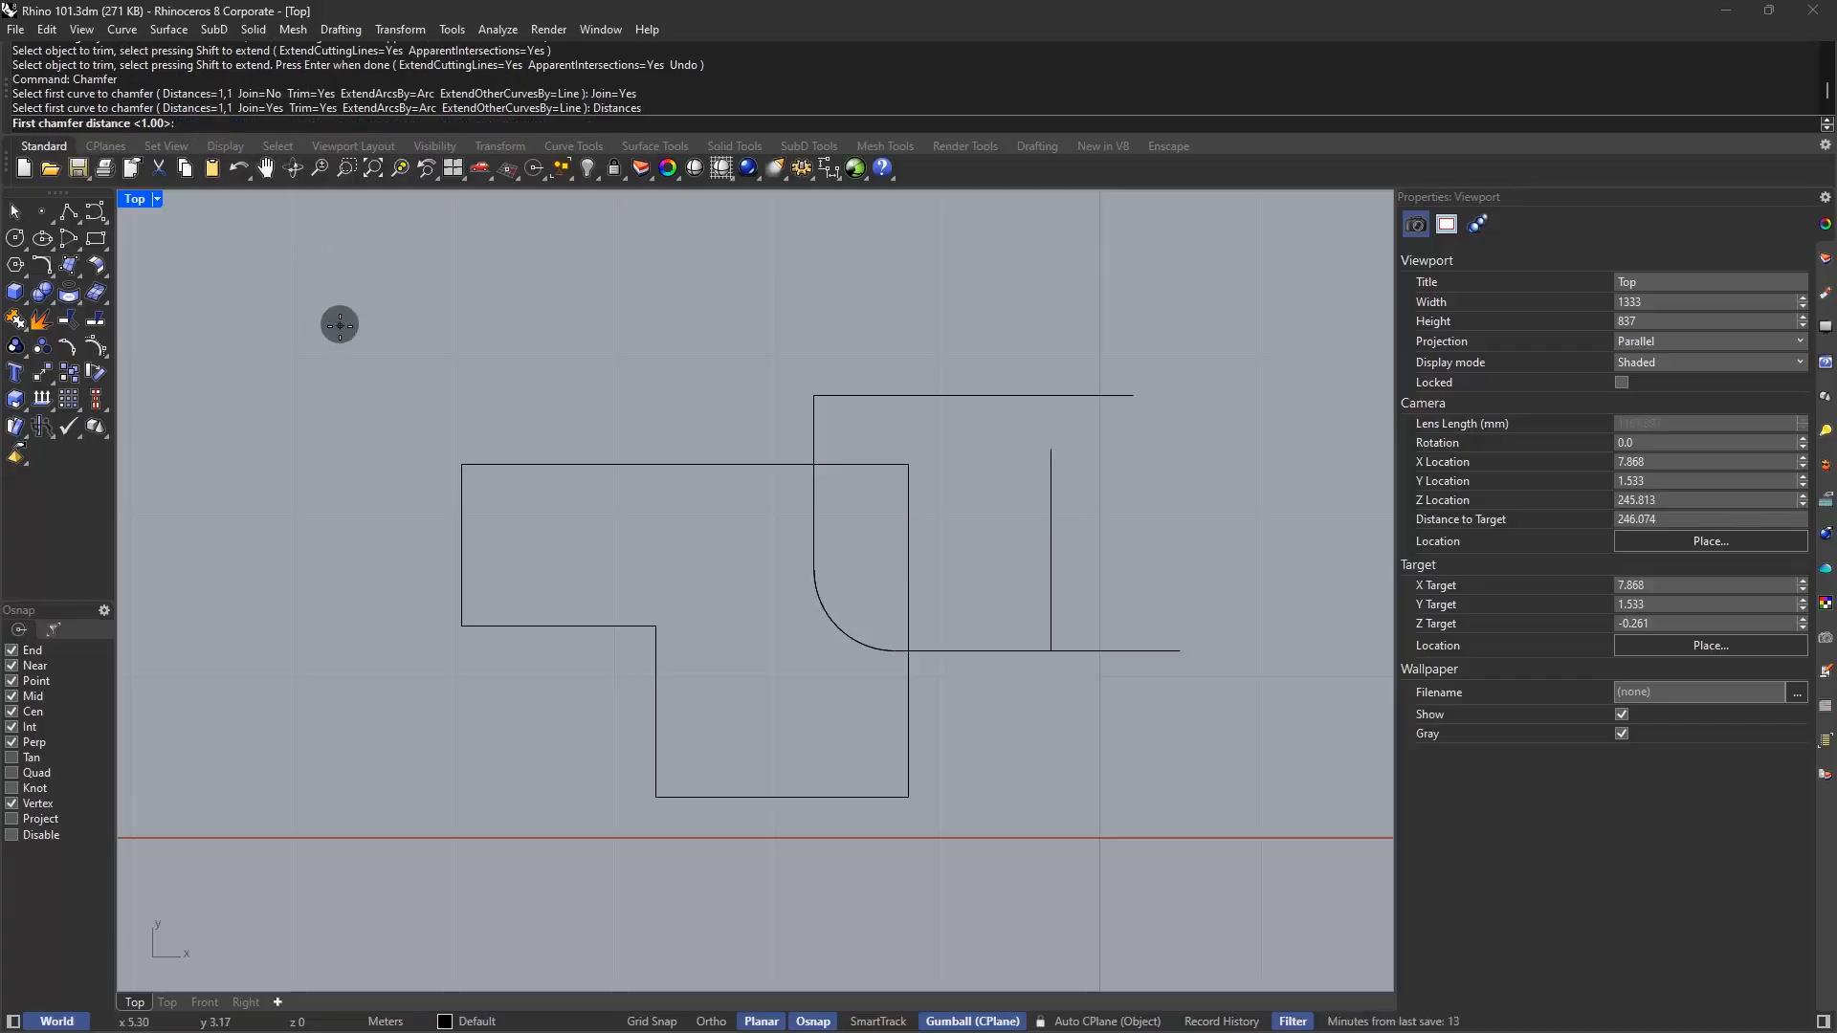
pyautogui.write('0.')
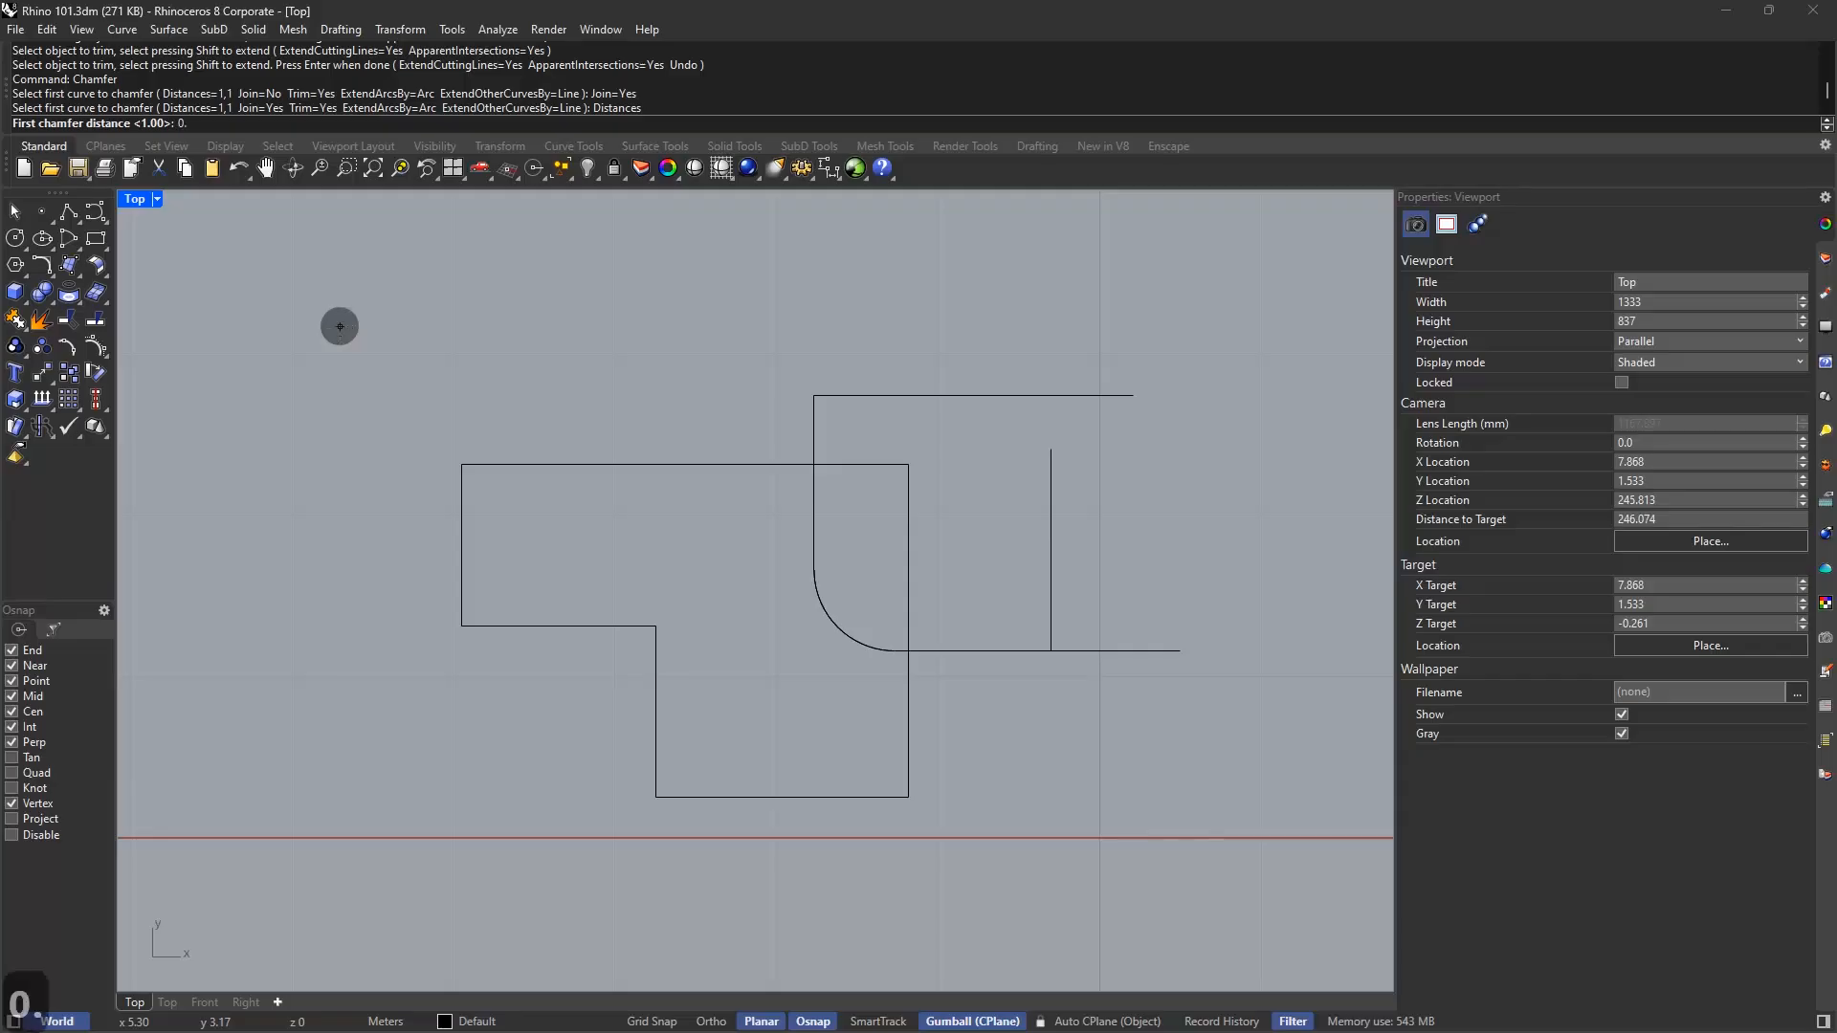
pyautogui.write('3')
pyautogui.press('Return')
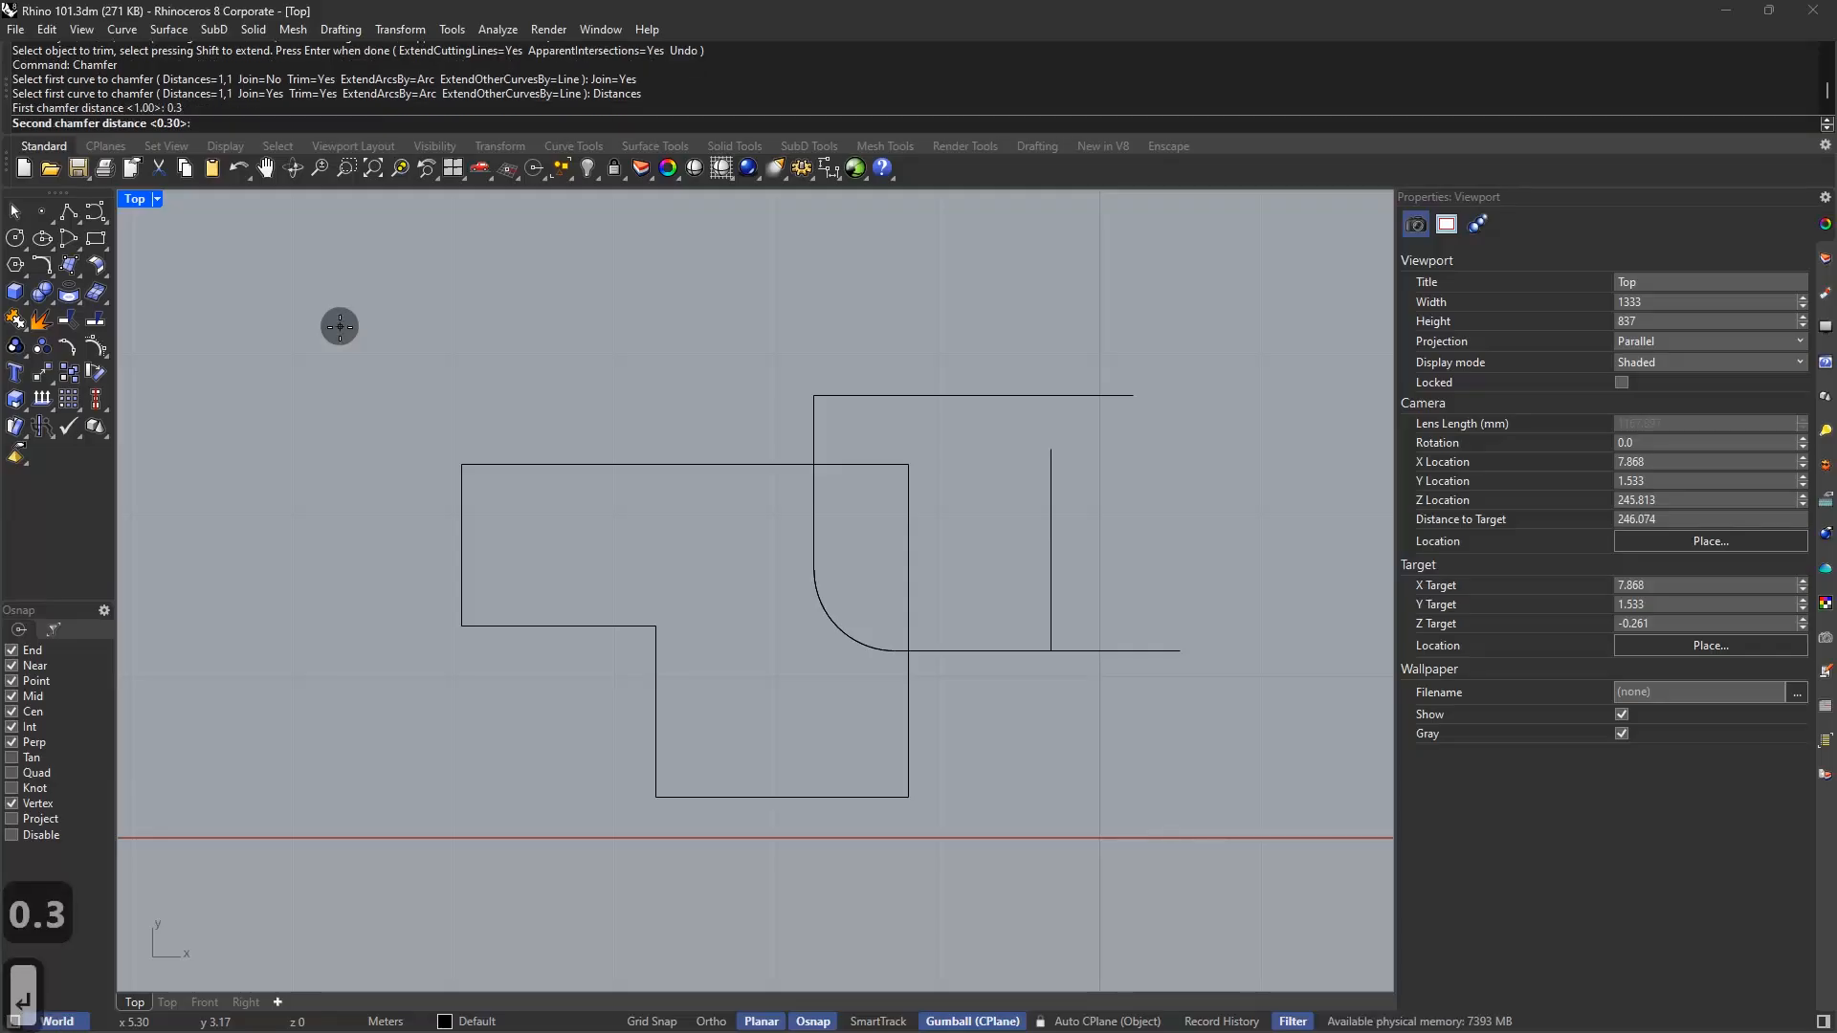
pyautogui.write('0.')
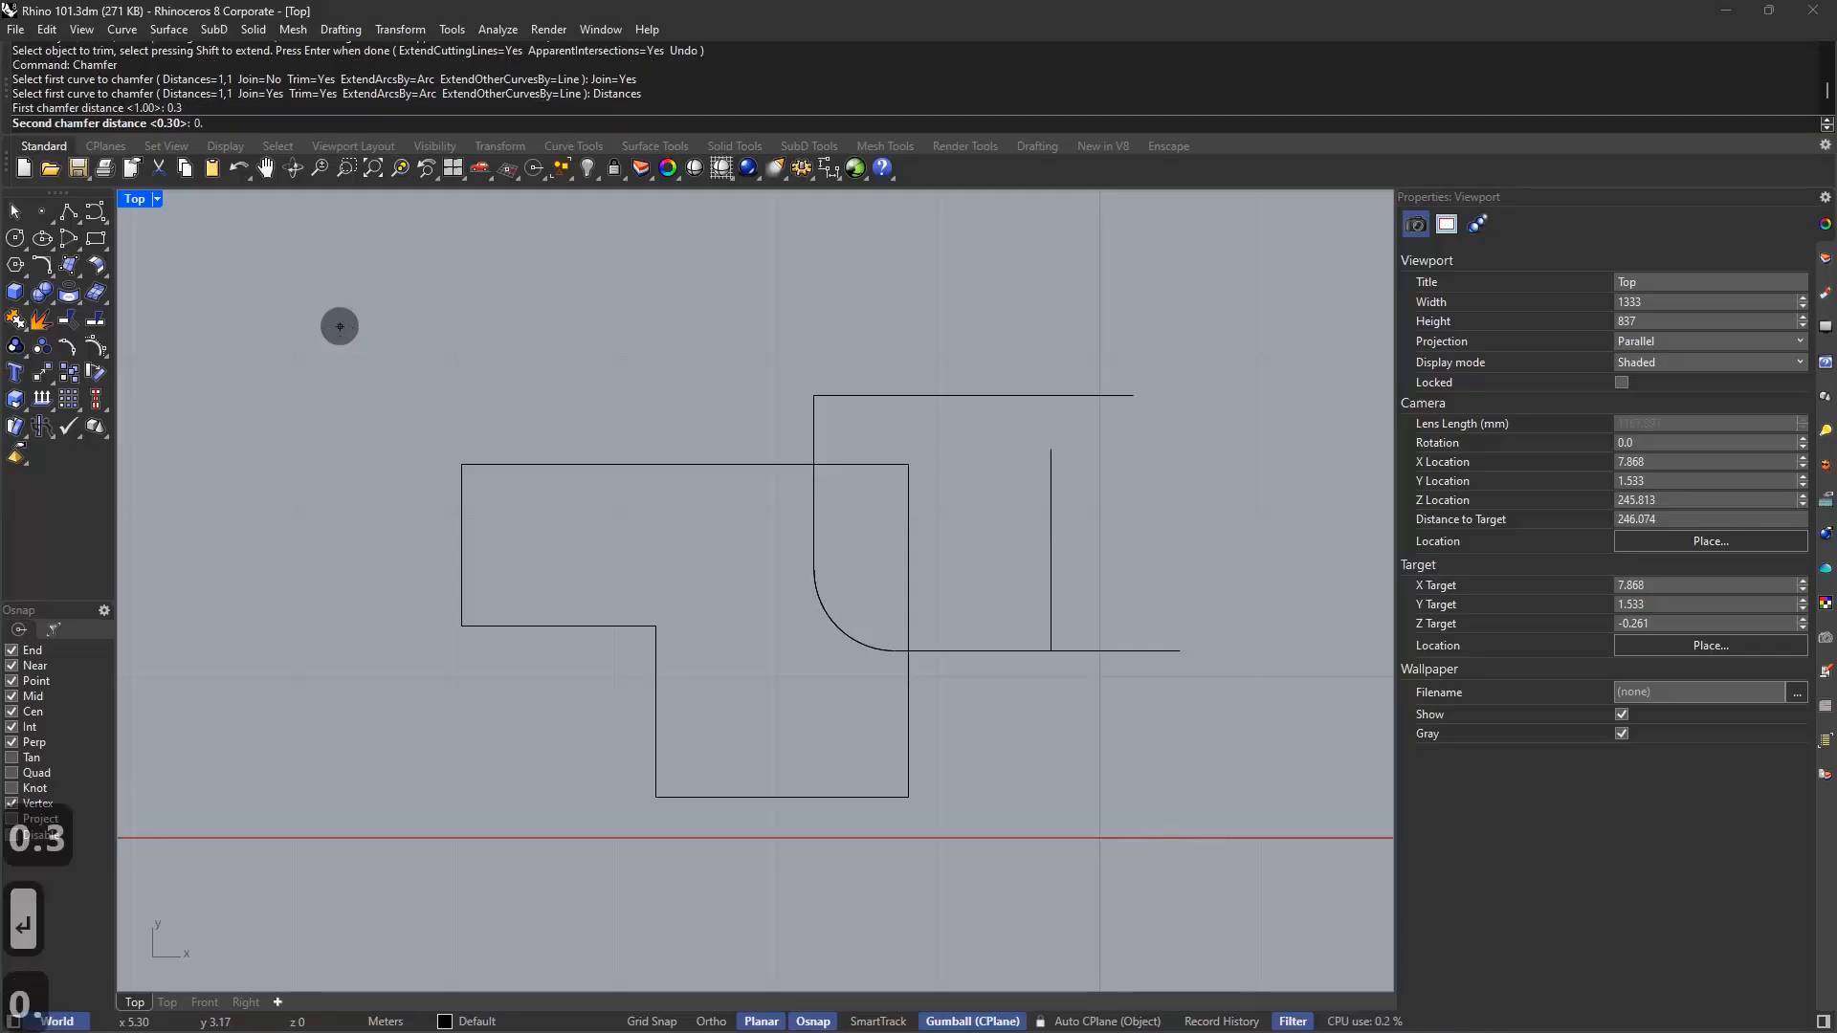
pyautogui.write('1')
pyautogui.press('Return')
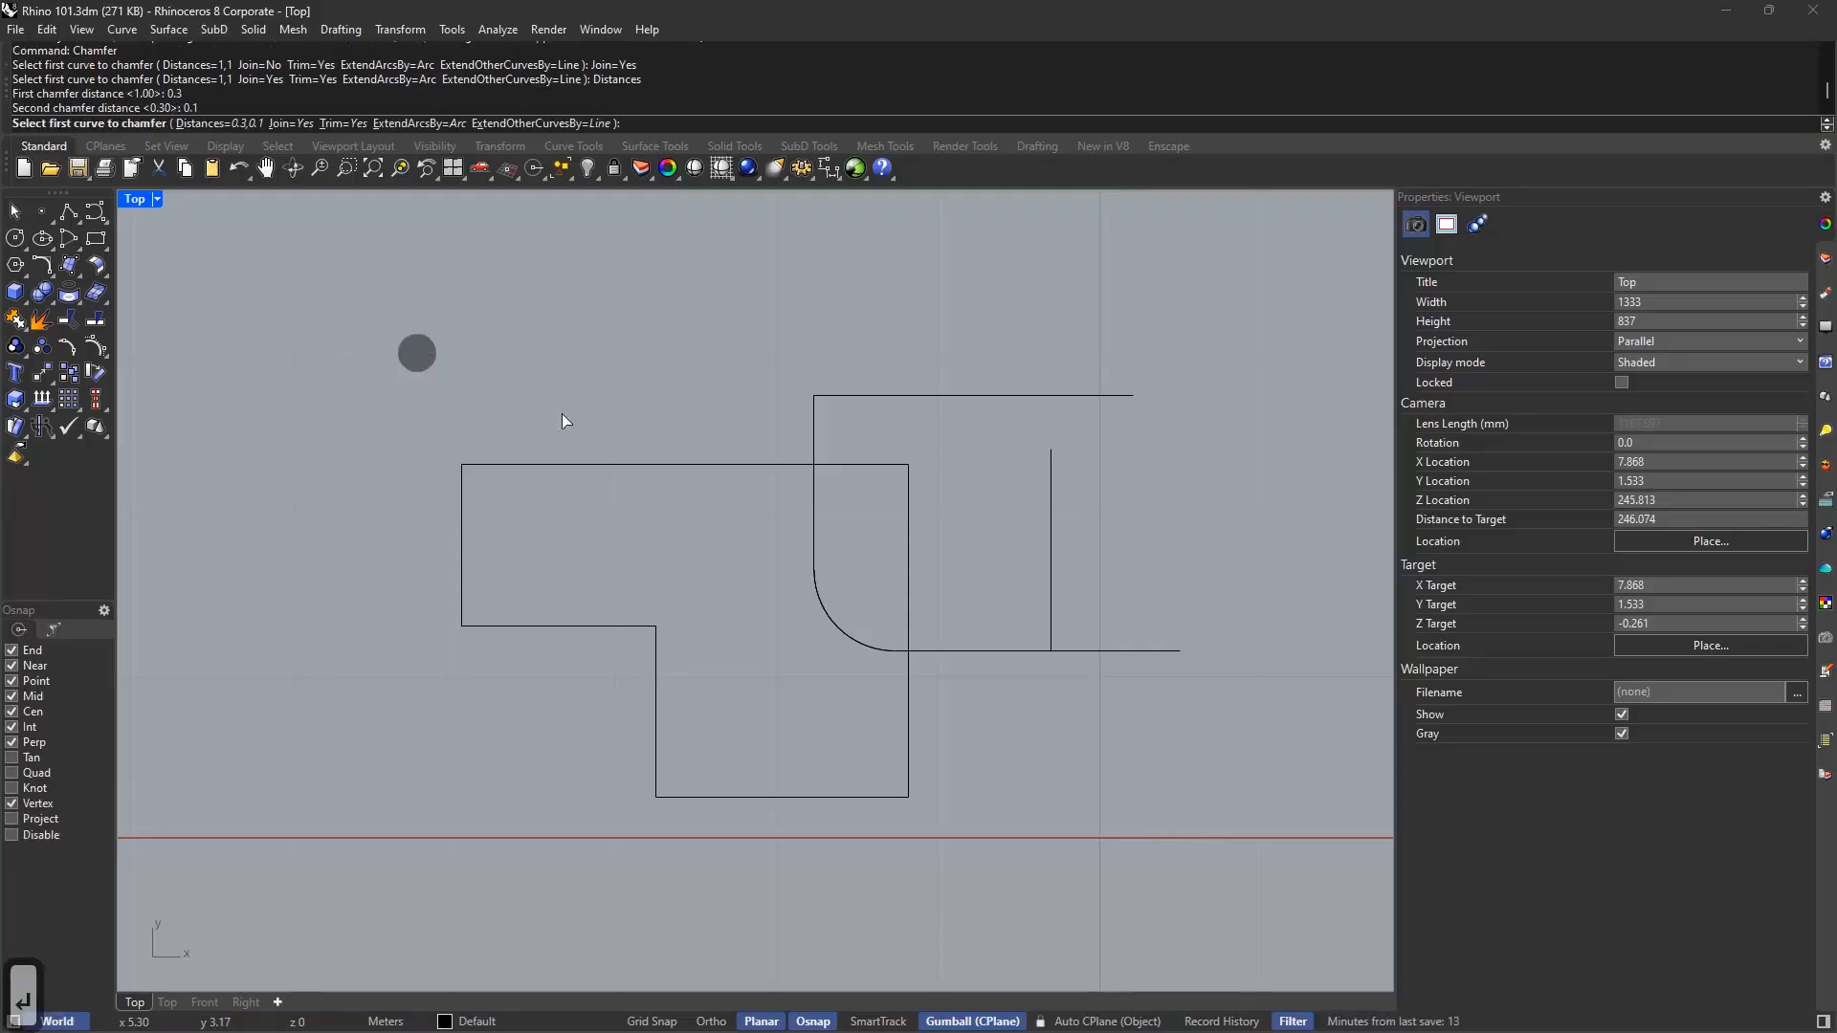
pyautogui.click(979, 652)
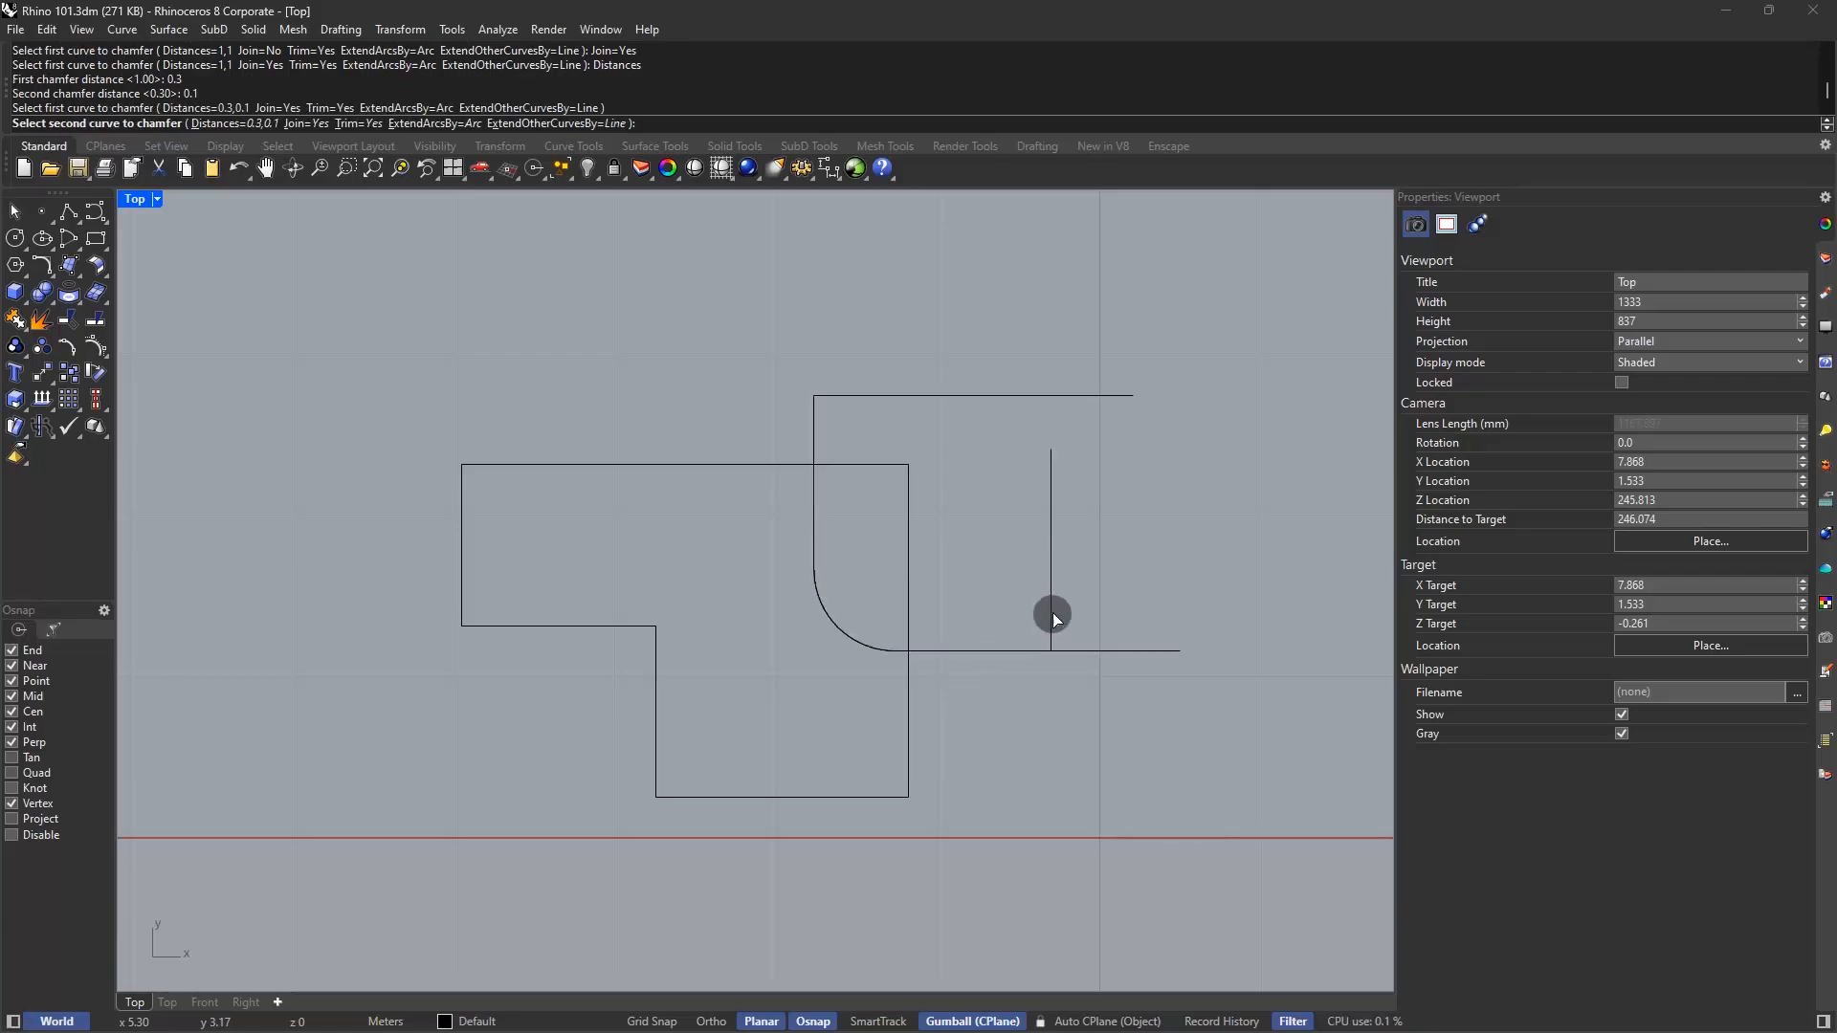
pyautogui.click(1052, 612)
pyautogui.scroll(4, 1047, 622)
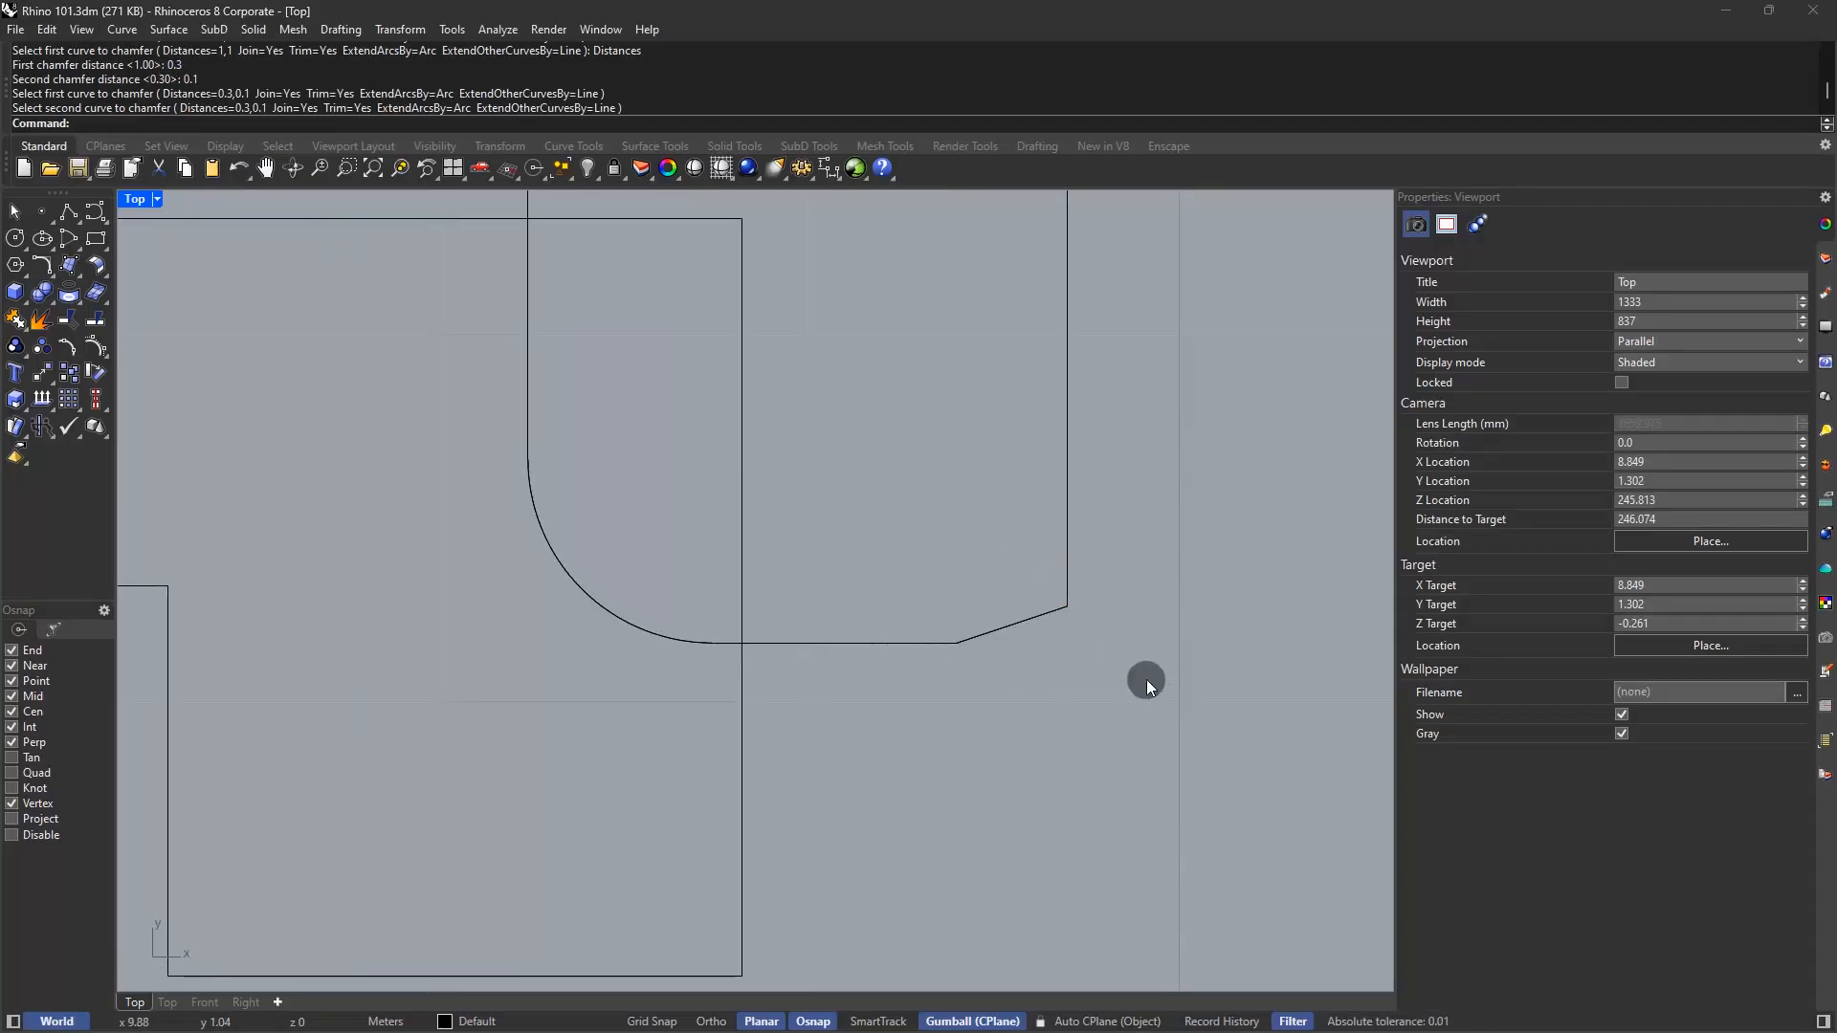
# Trace a temporary polyline from the chamfer's ends through the original corner
pyautogui.write('l')
pyautogui.press('Return')
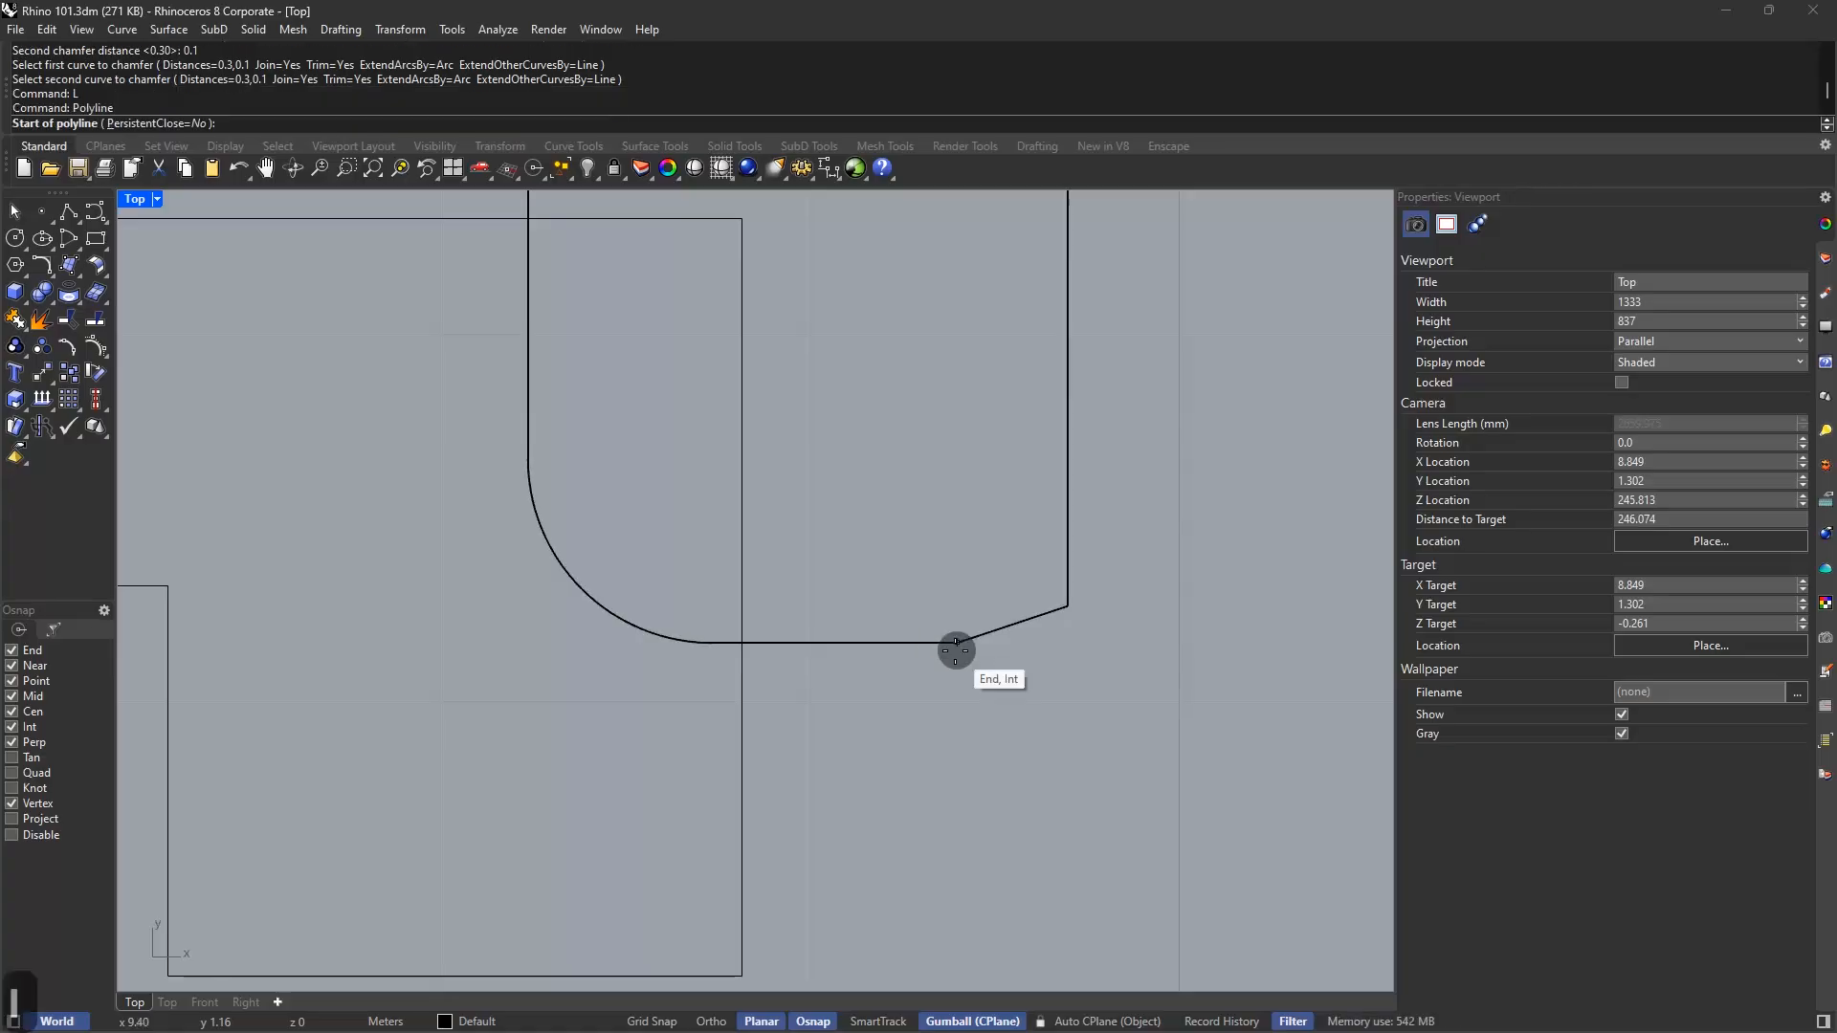
pyautogui.click(957, 642)
pyautogui.hotkey('shift', 'Tab')
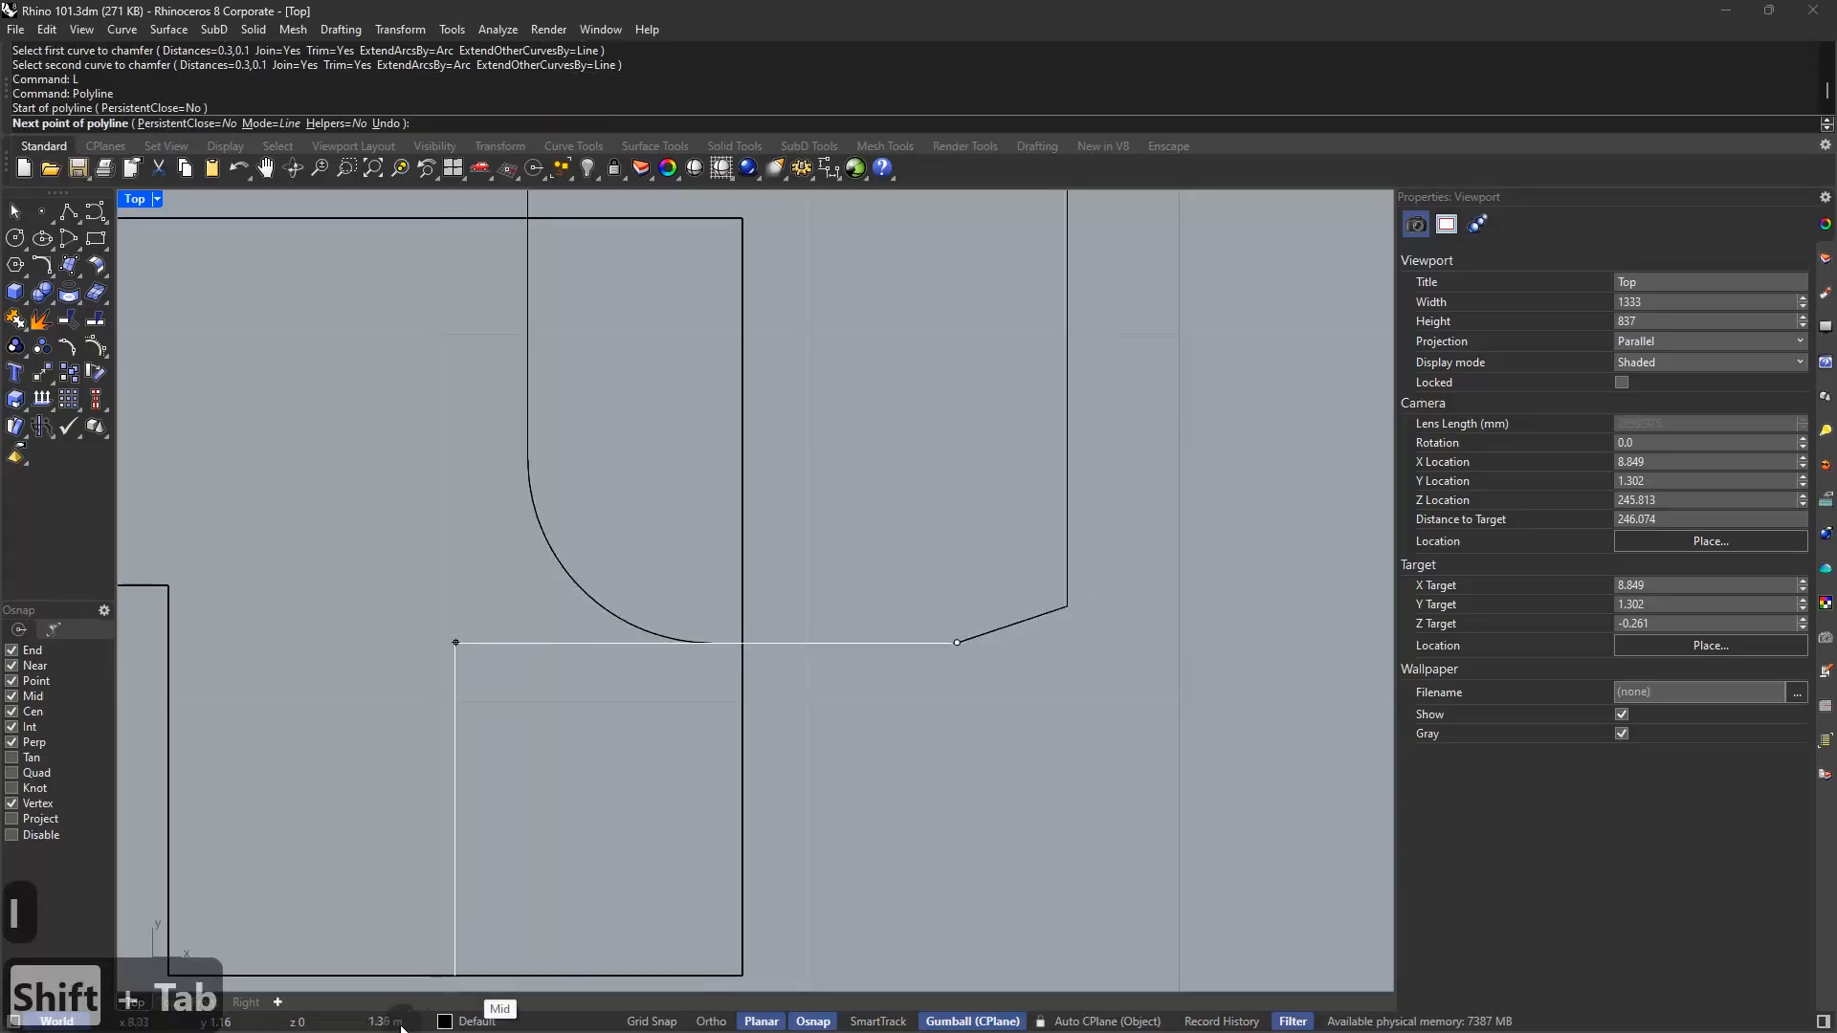
pyautogui.click(1069, 605)
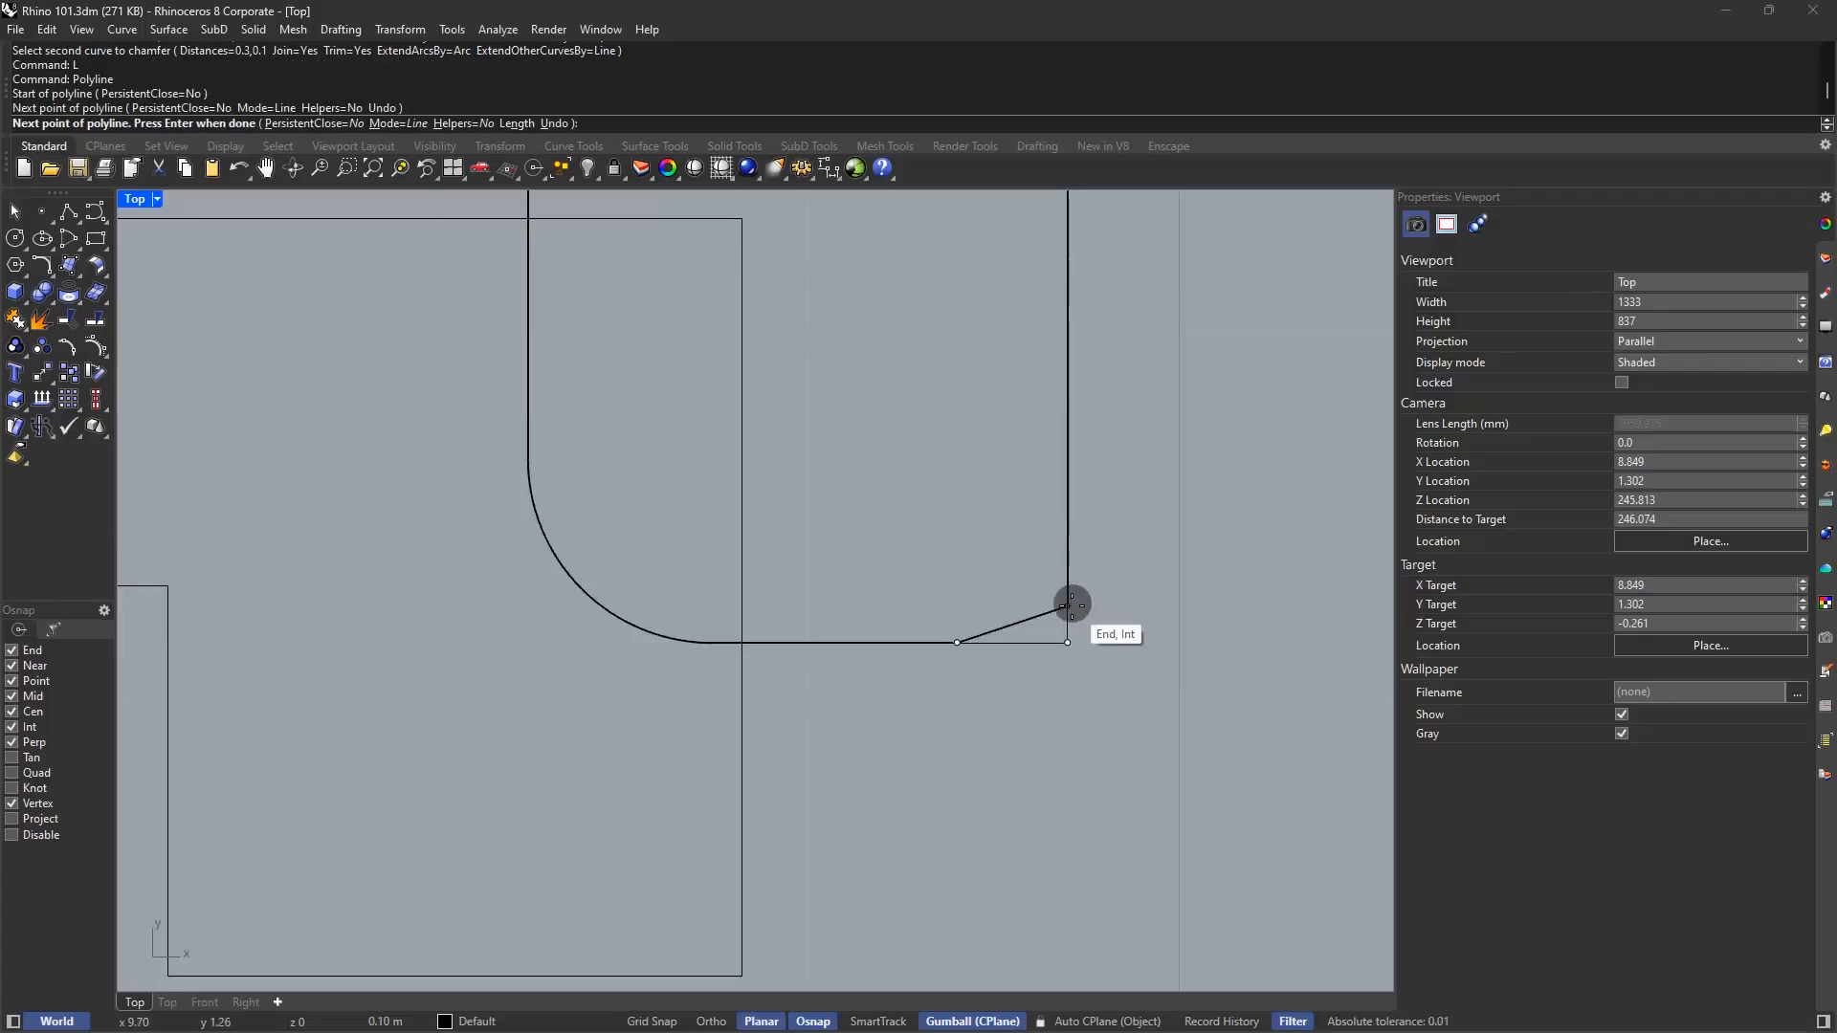
pyautogui.click(1069, 605)
pyautogui.rightClick(1082, 609)
# Measure the chamfer legs with Distance, confirming 0.10 and 0.30
pyautogui.write('dist')
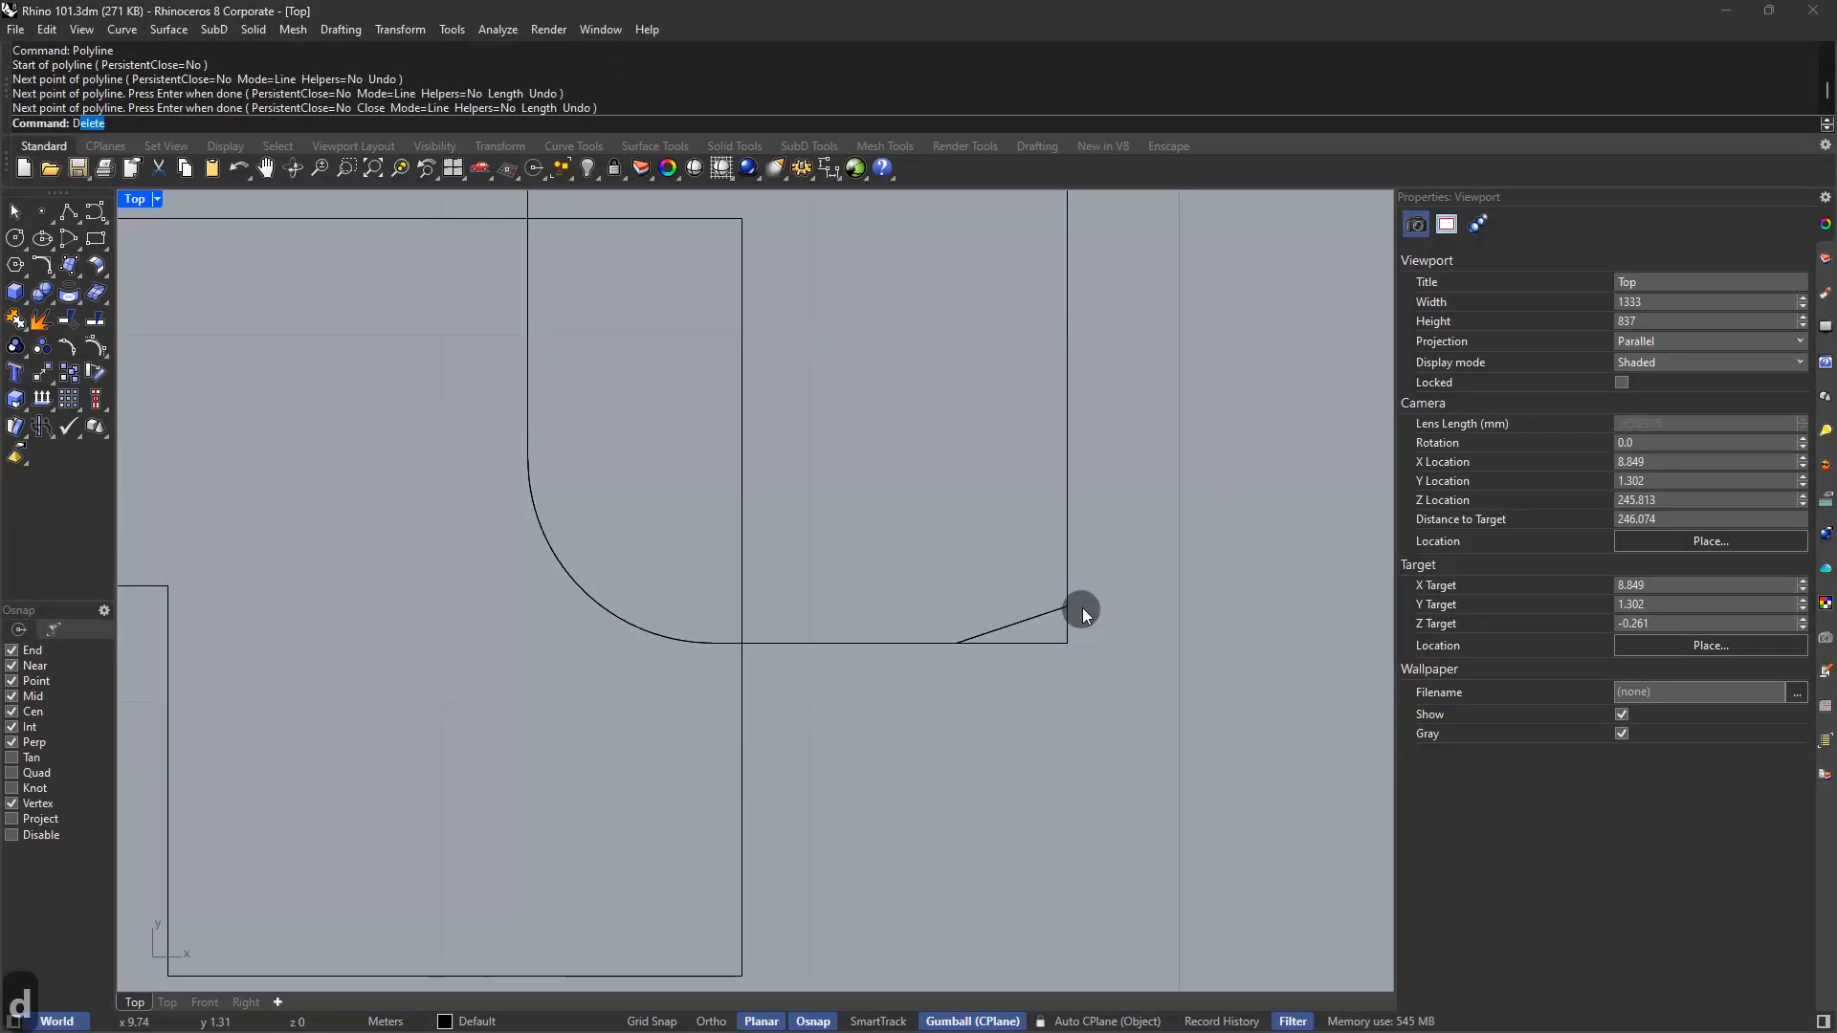
pyautogui.press('Return')
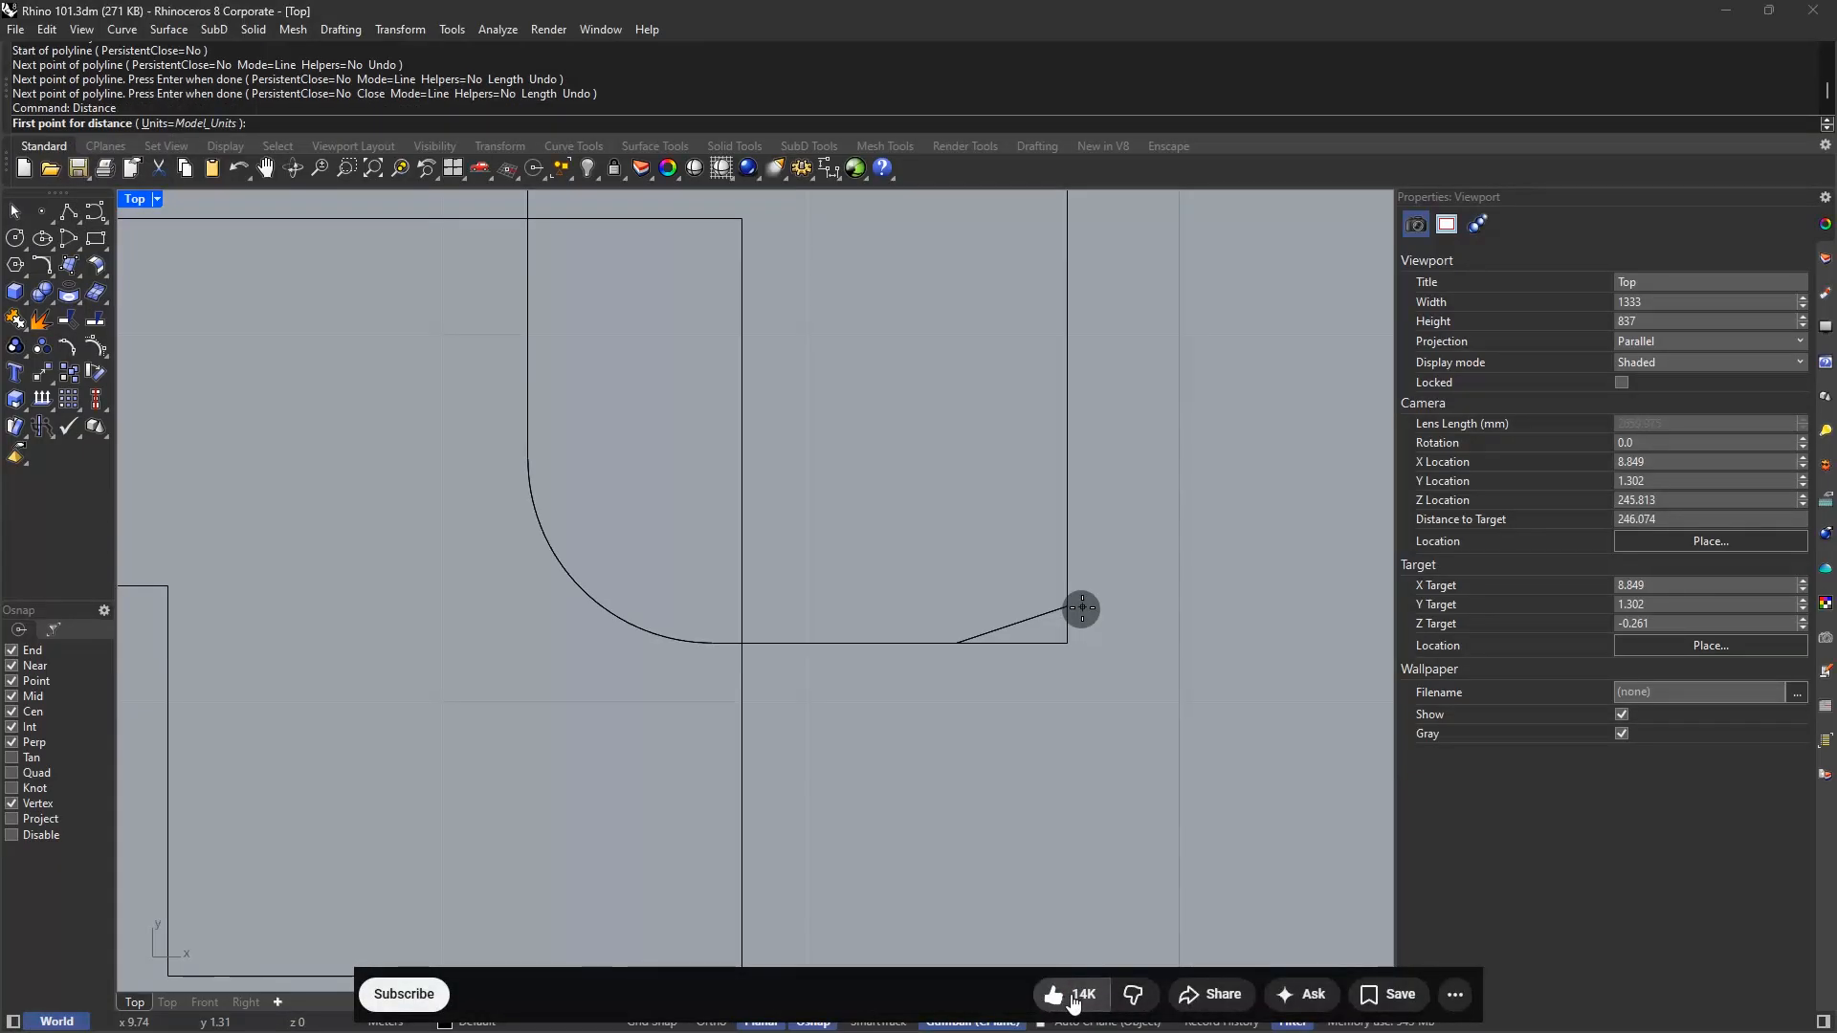
pyautogui.click(424, 997)
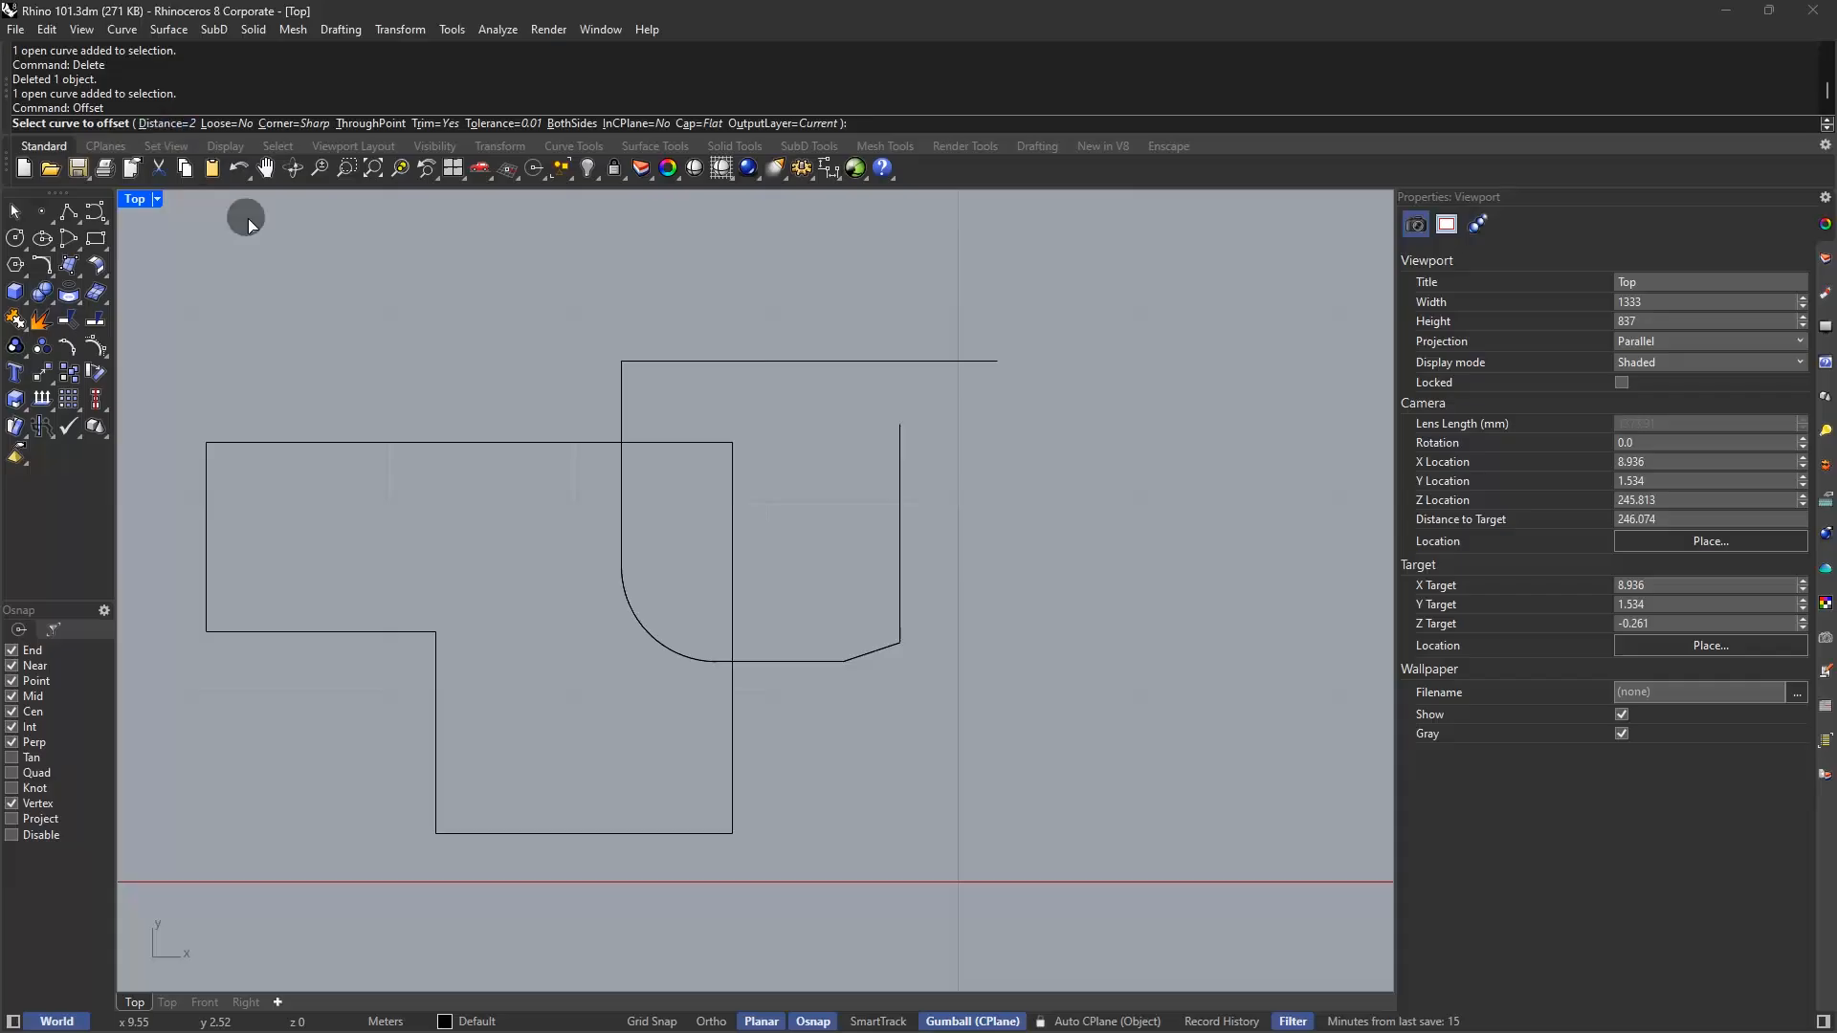
# Offset the chamfered curve by 0.25, trying Round corners before returning to Sharp
pyautogui.click(176, 124)
pyautogui.write('0')
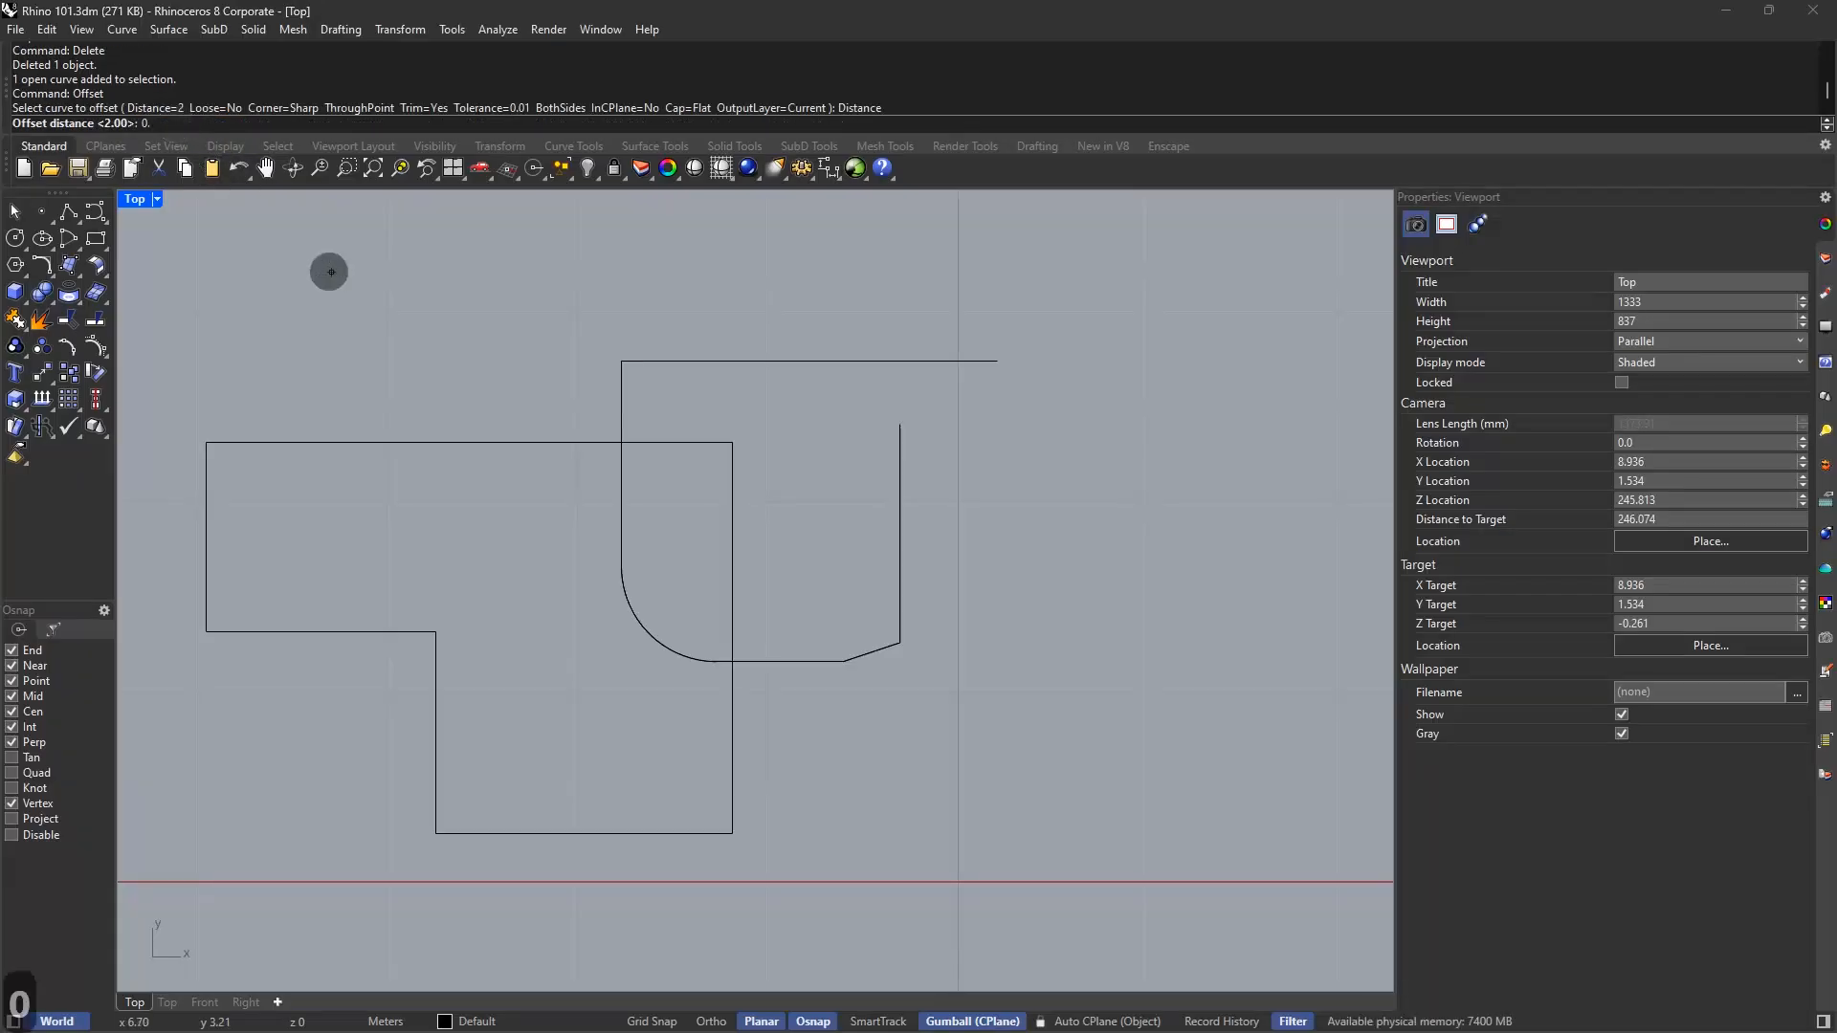
pyautogui.write('.25')
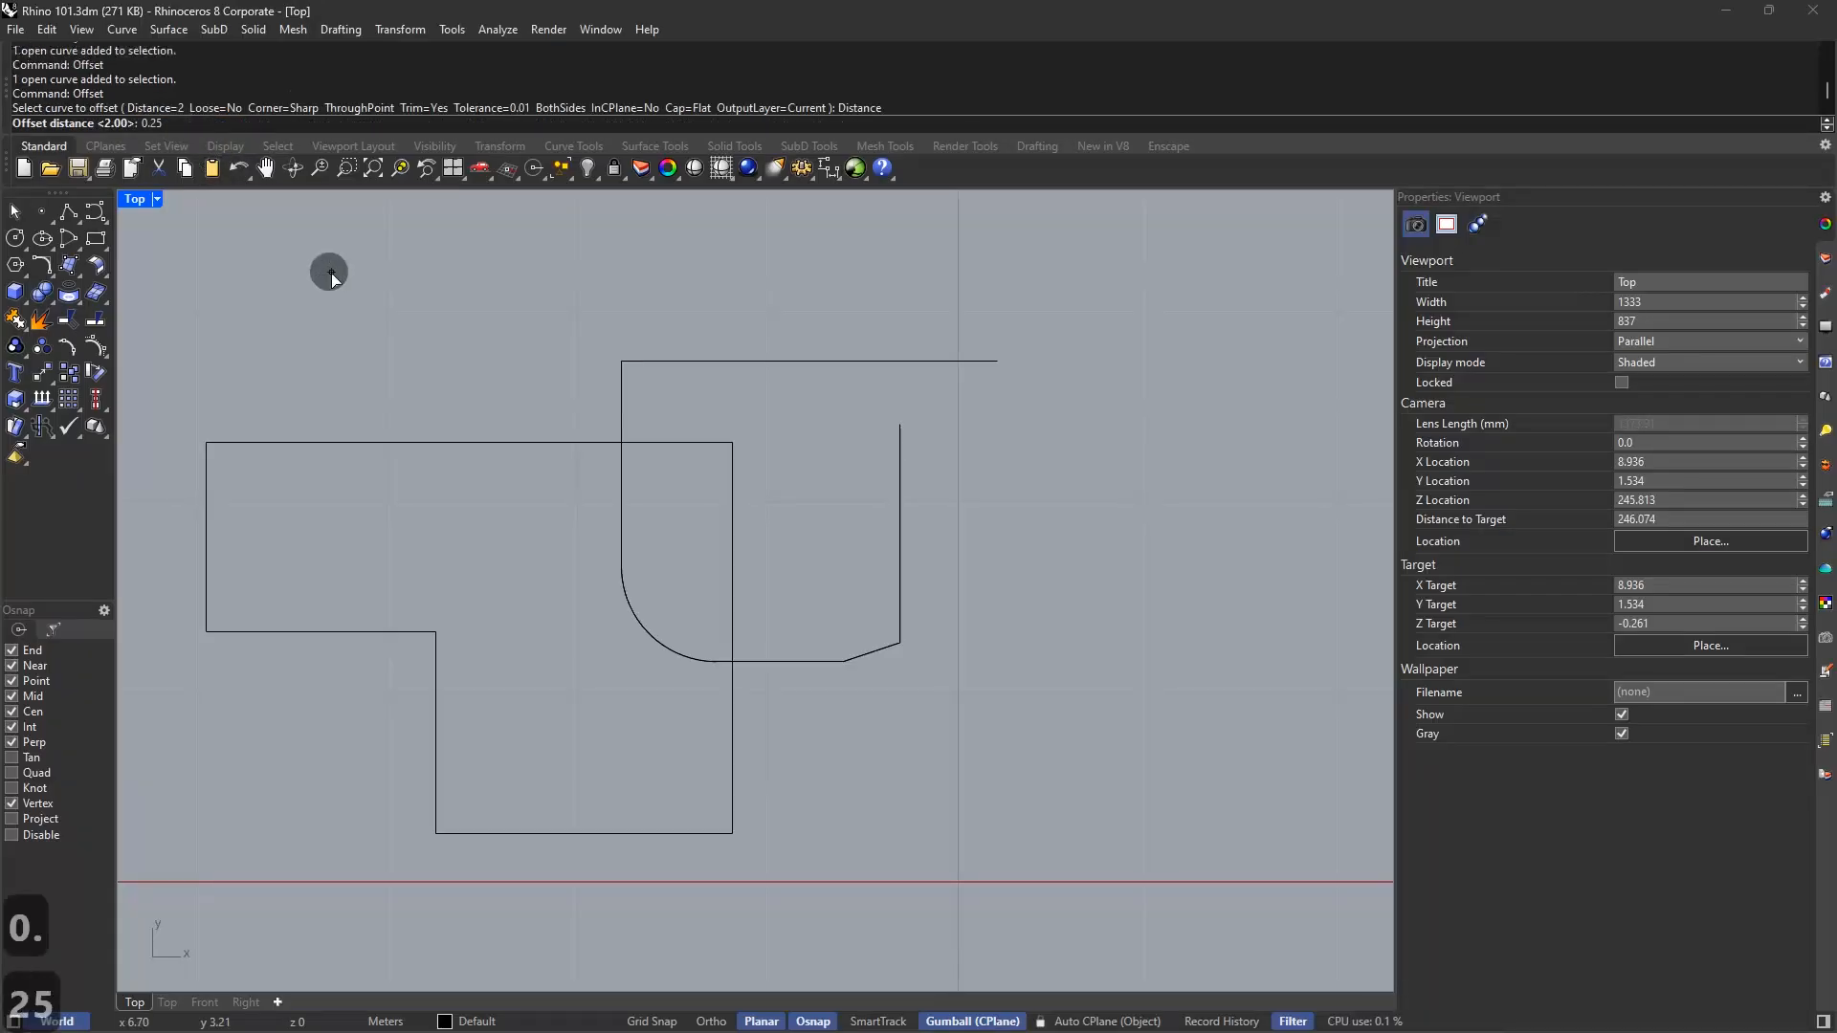
pyautogui.press('Return')
pyautogui.click(897, 475)
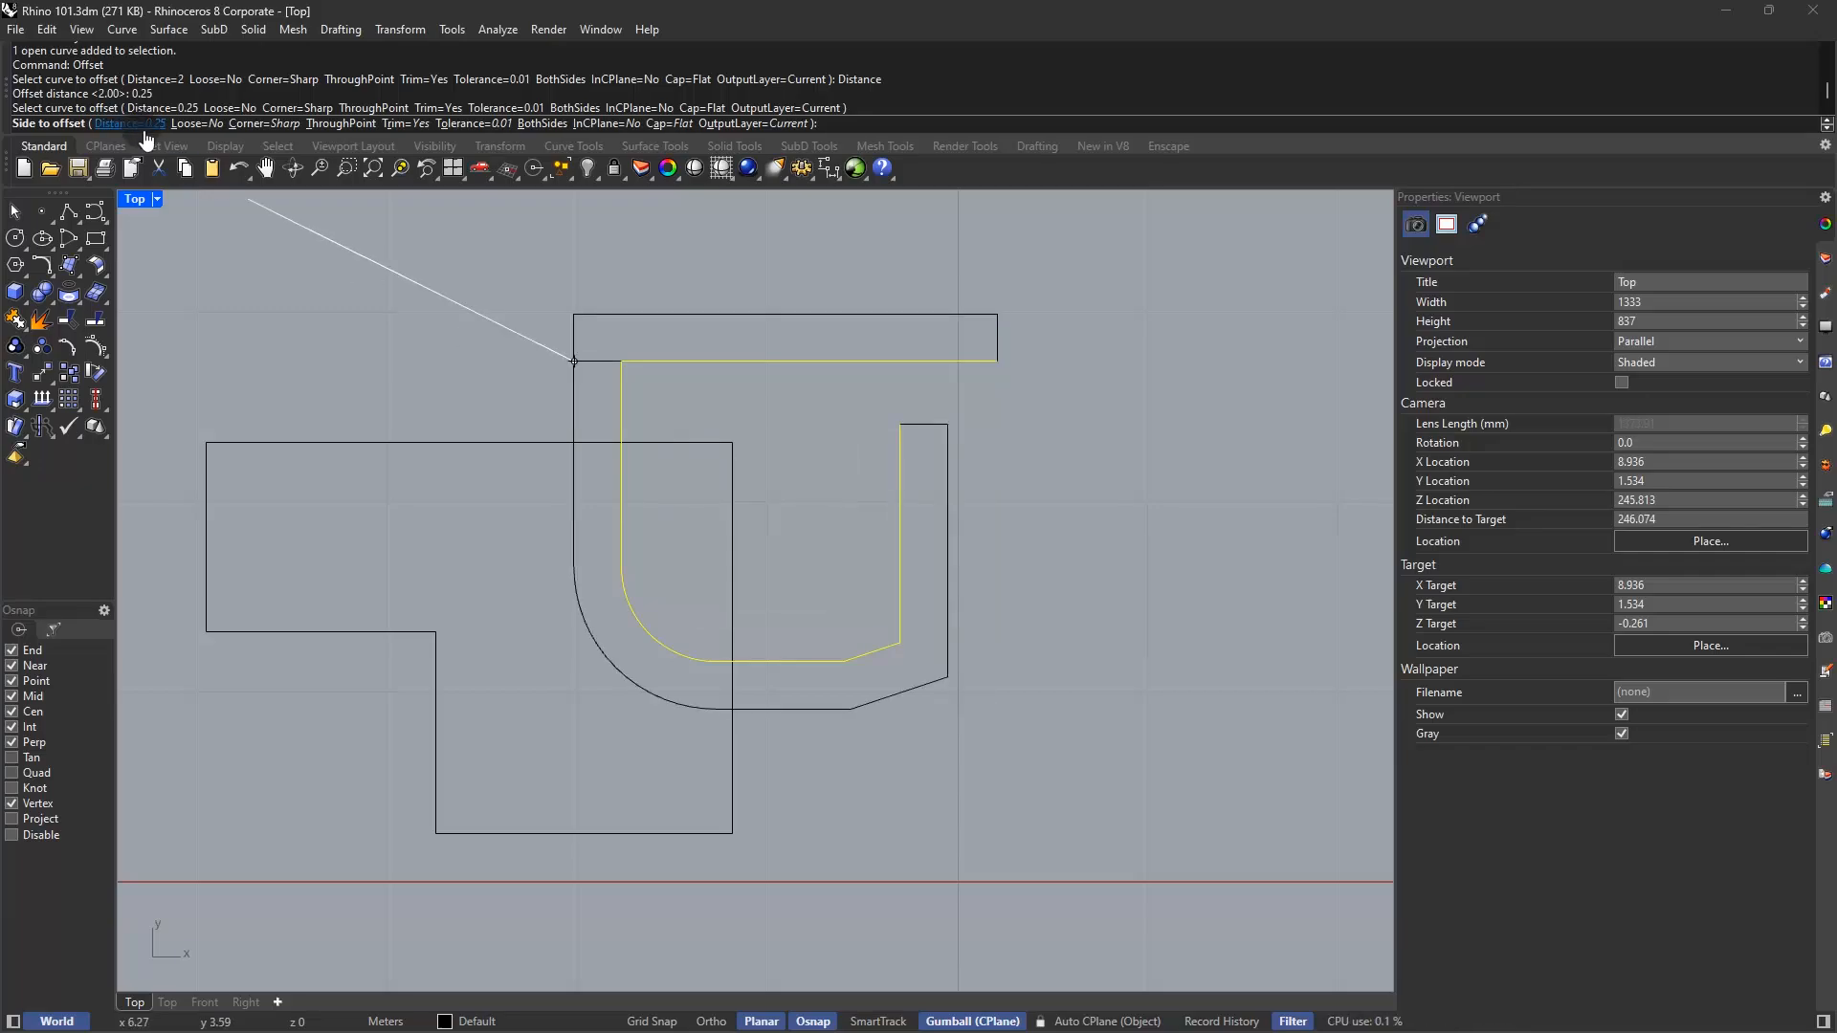
pyautogui.click(269, 124)
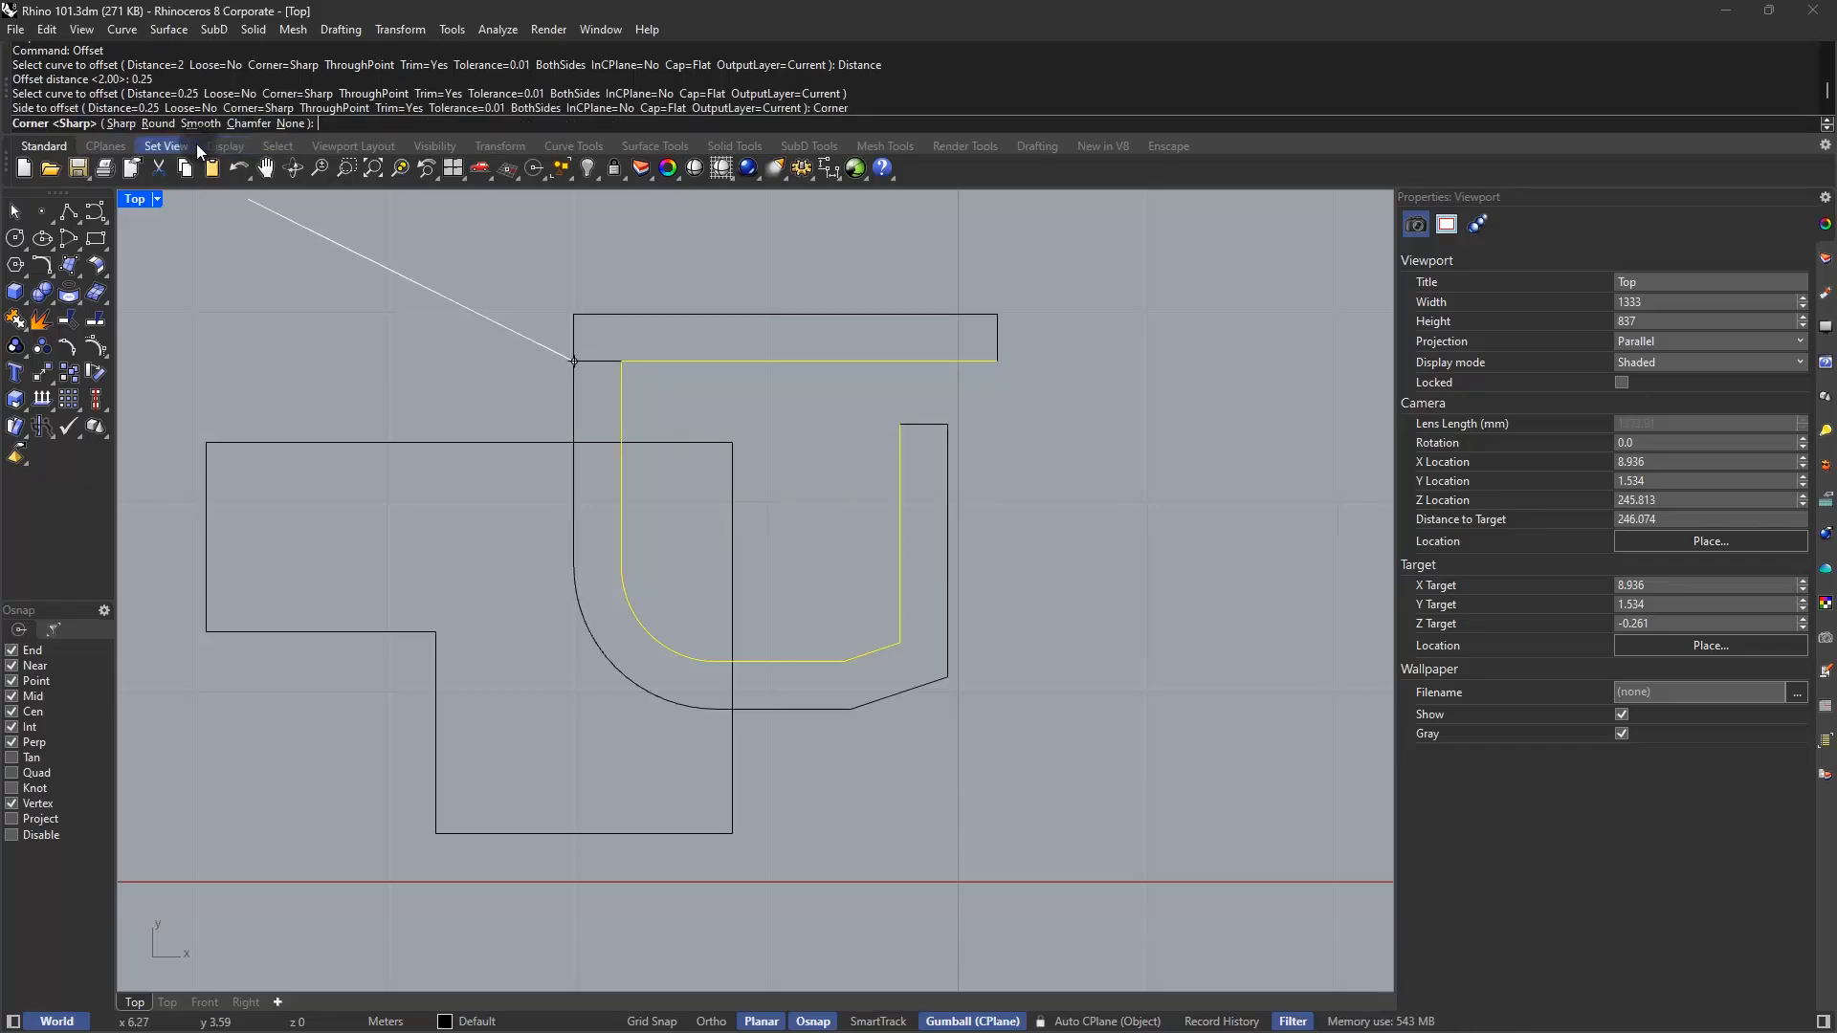
pyautogui.click(158, 123)
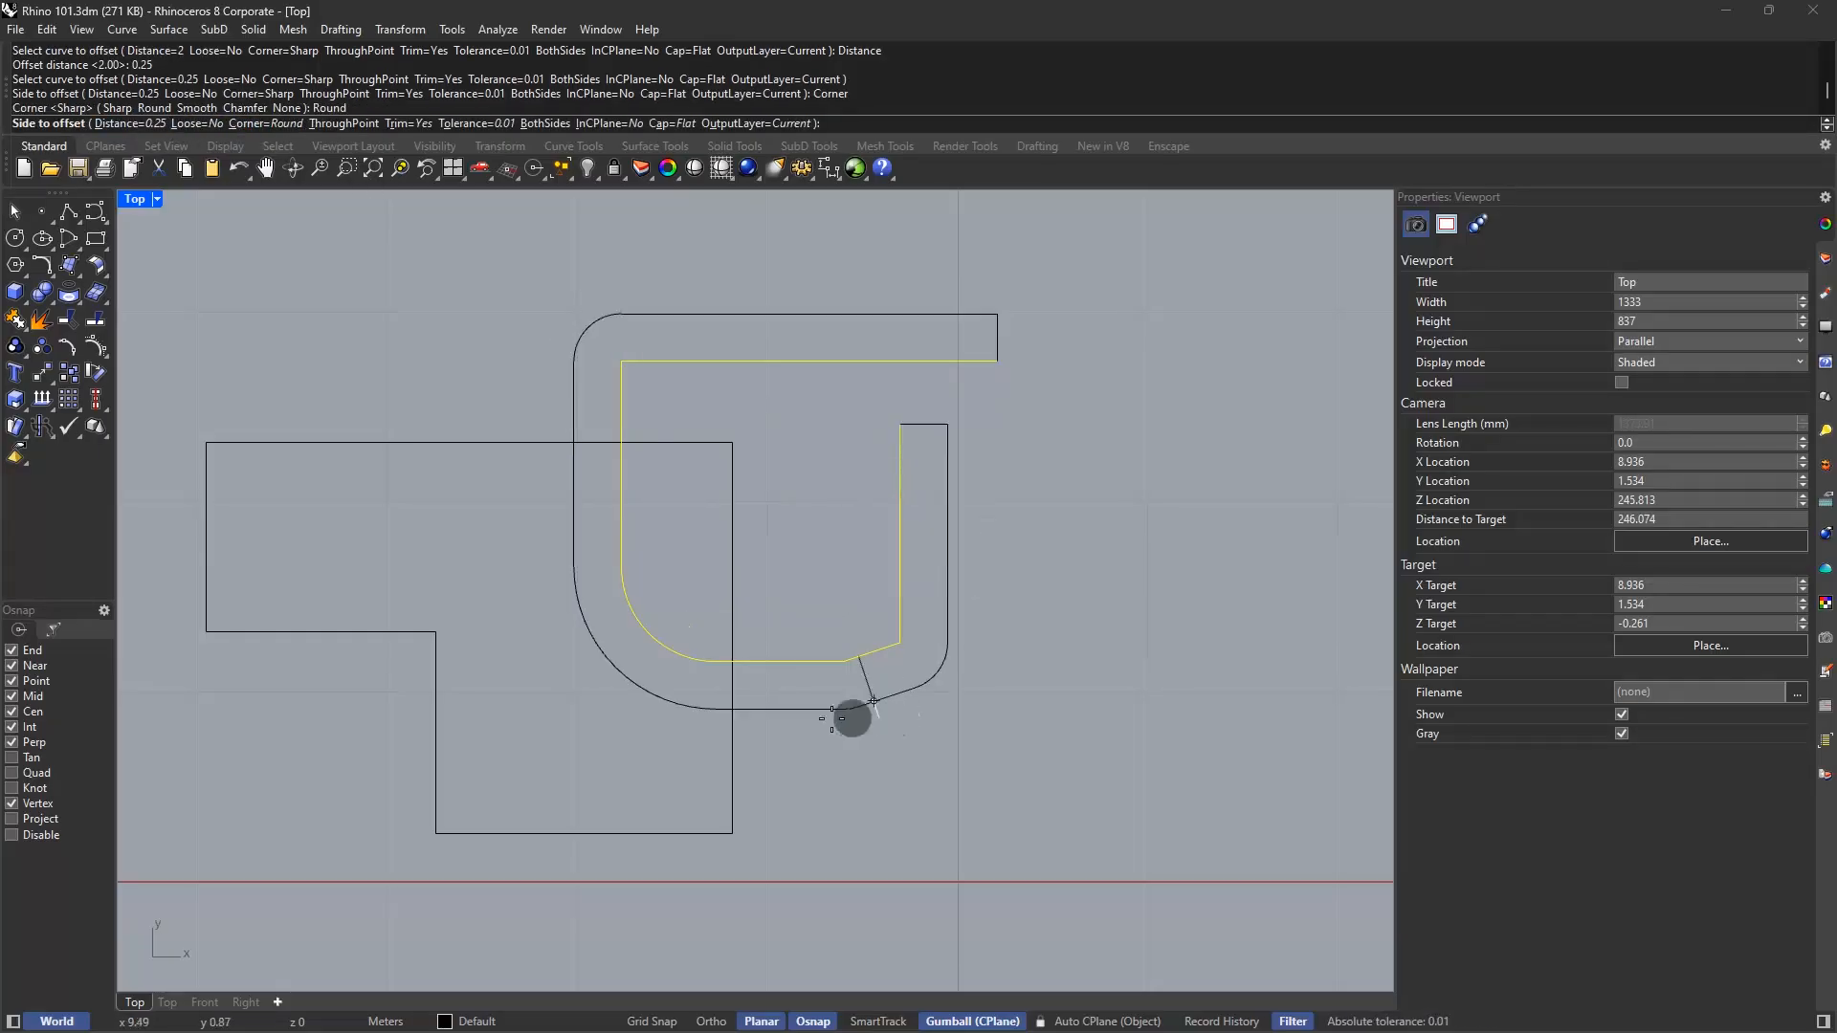
pyautogui.click(218, 124)
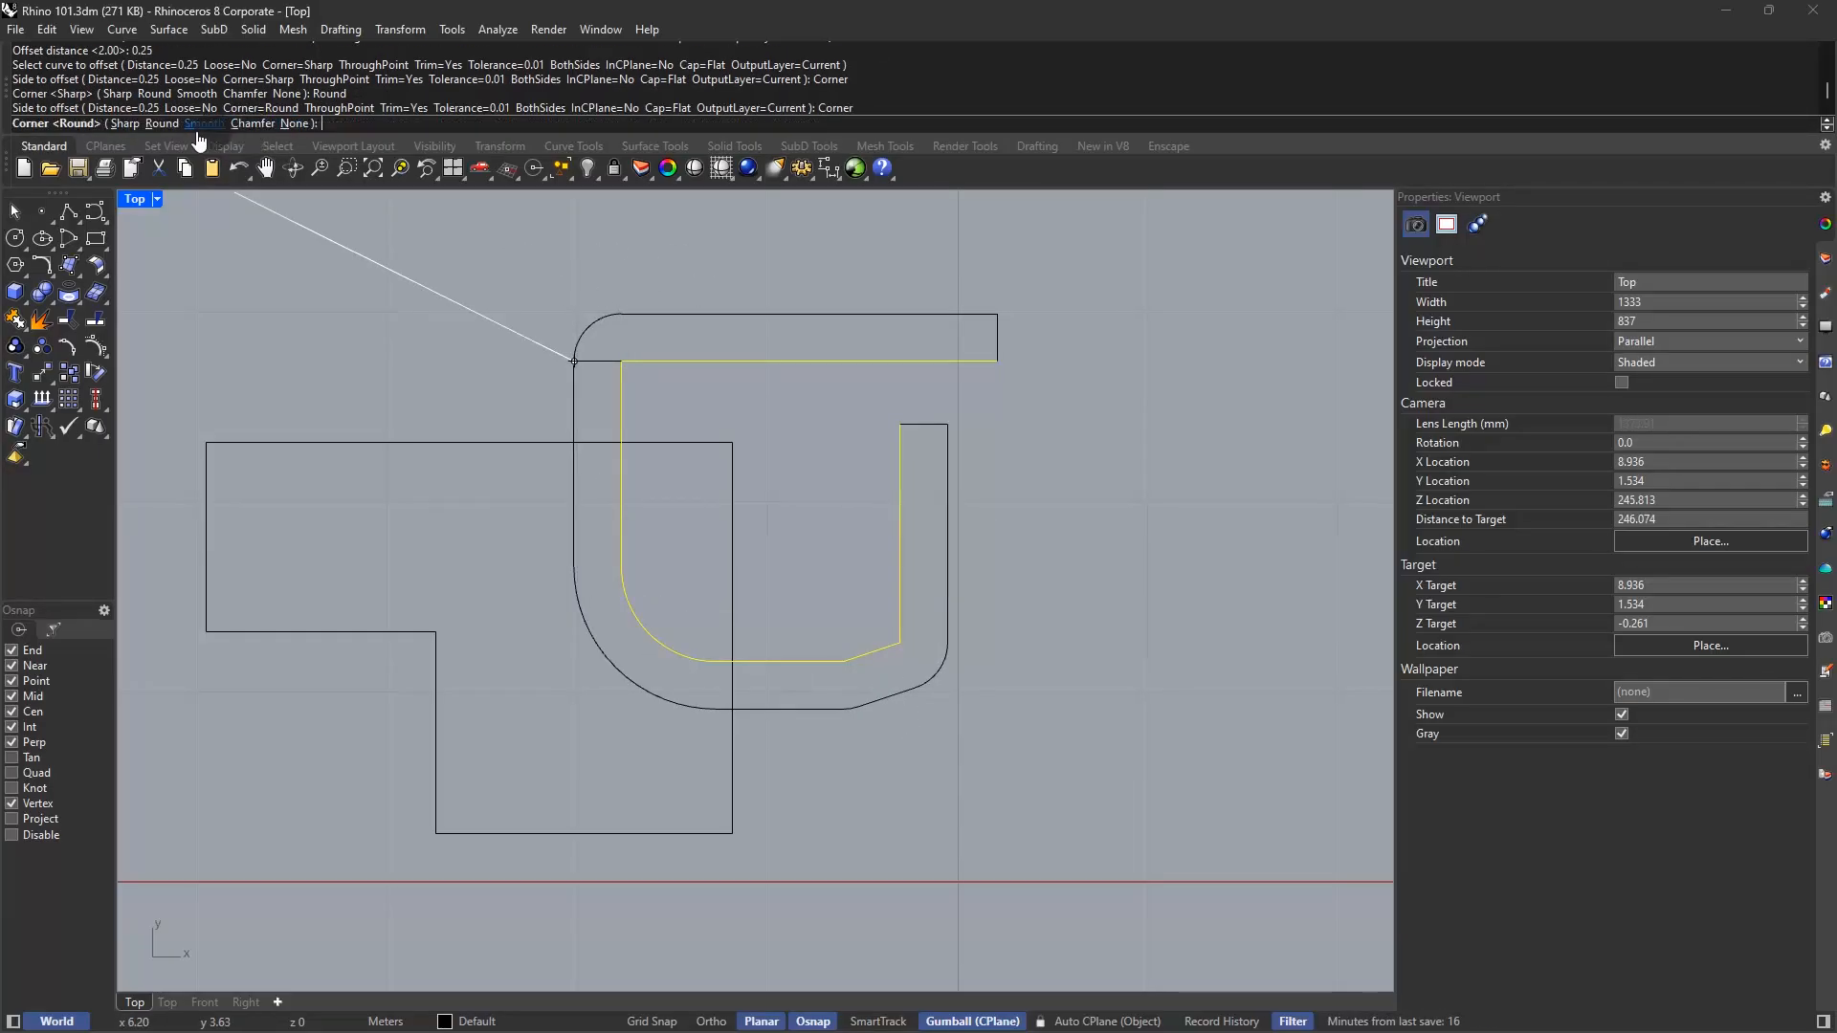
pyautogui.click(125, 123)
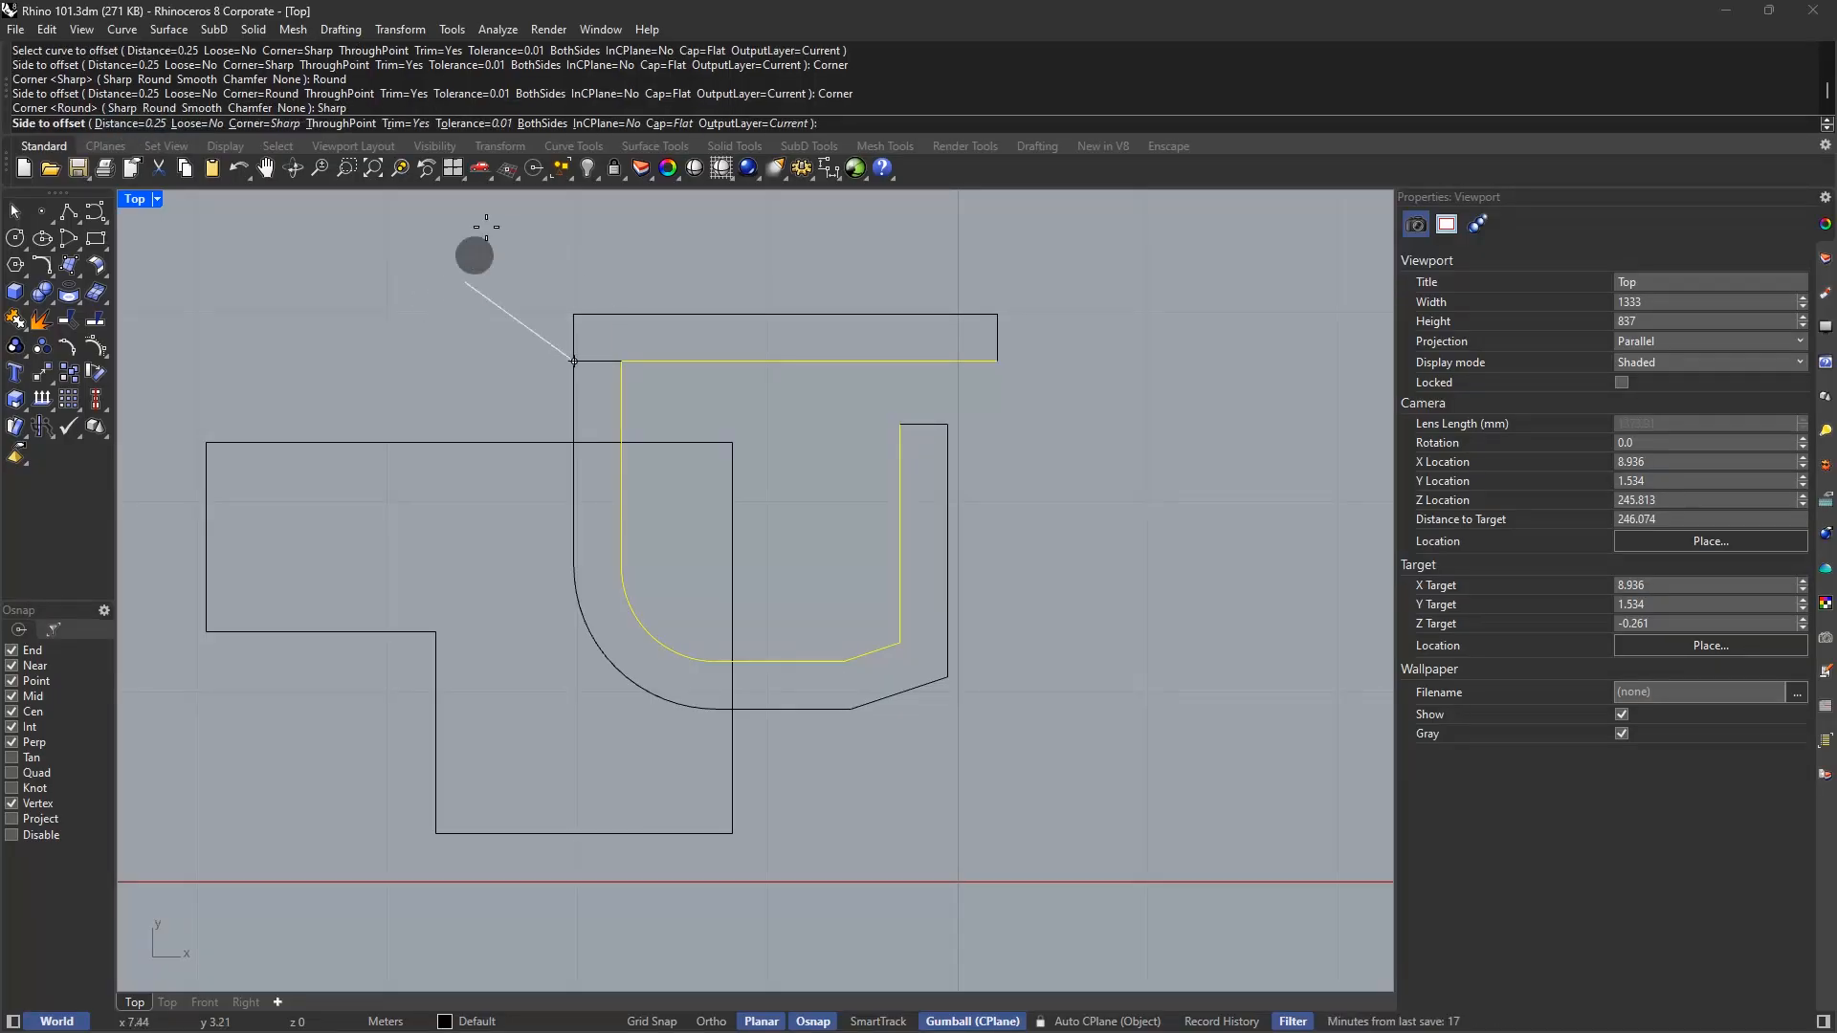
# Try BothSides and Cap=None, then place a single 0.25 offset inside the curve
pyautogui.click(556, 125)
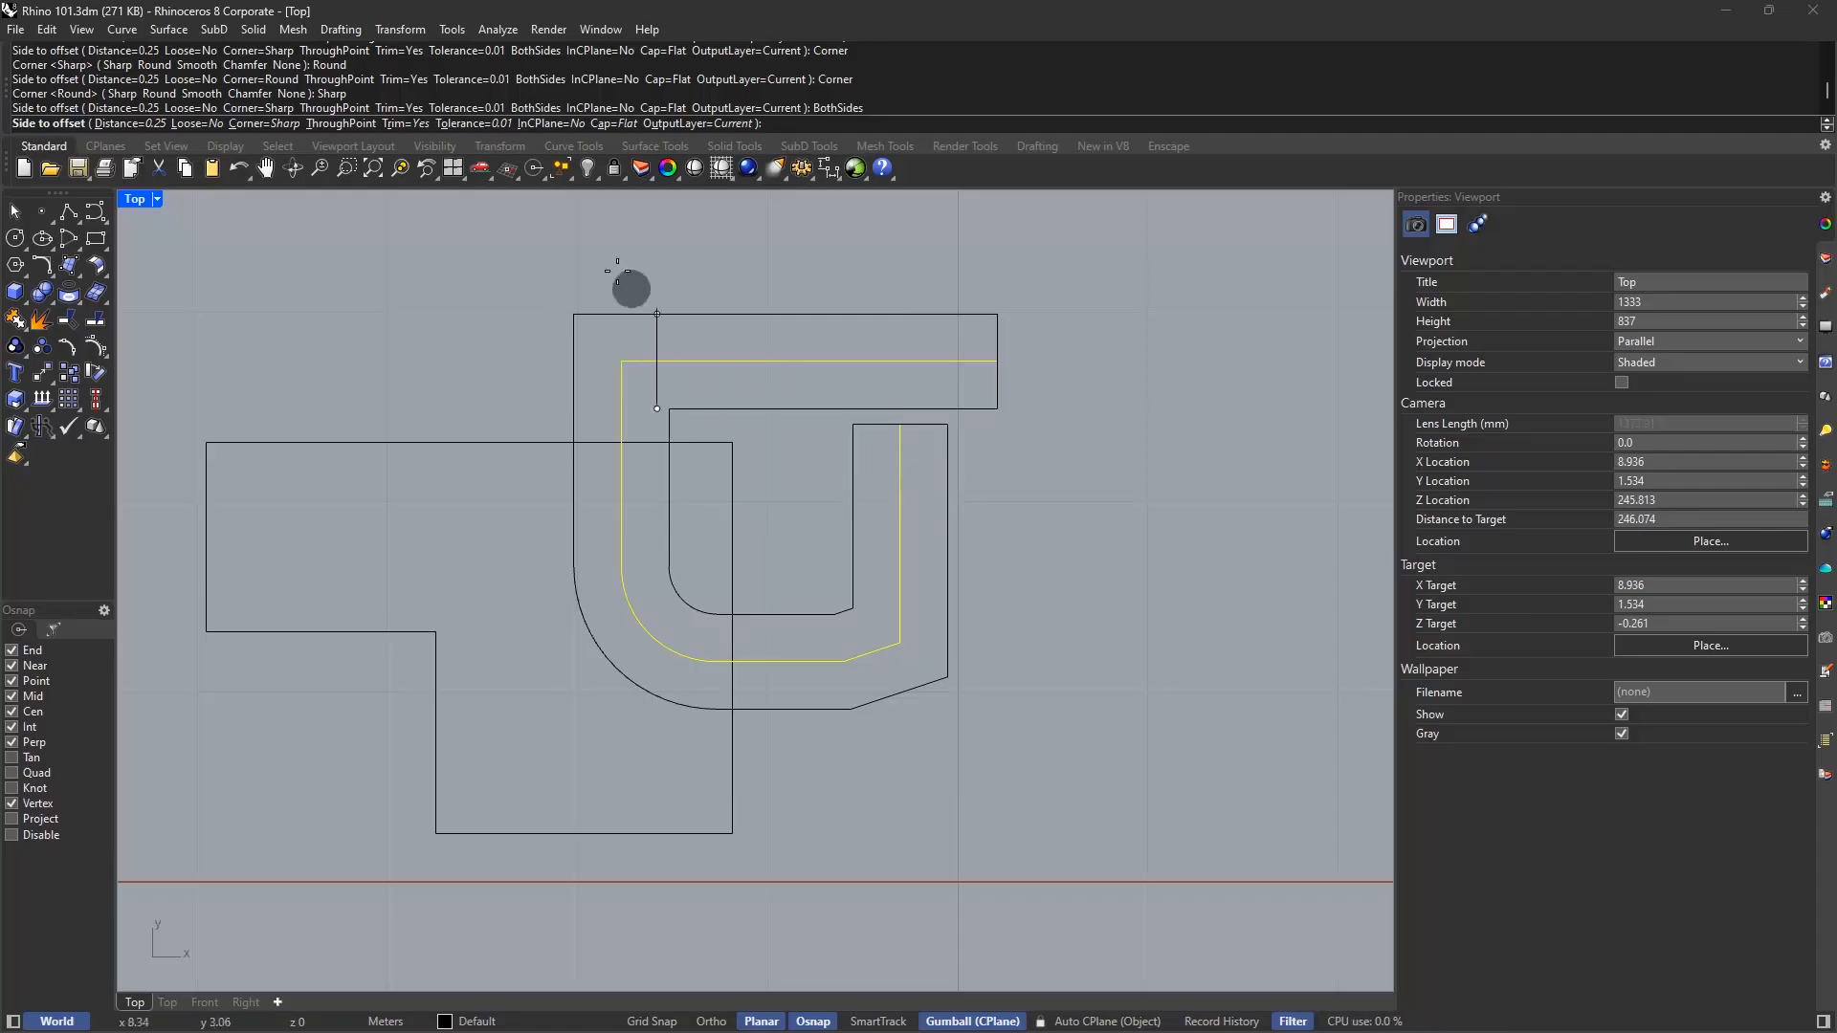
pyautogui.click(612, 123)
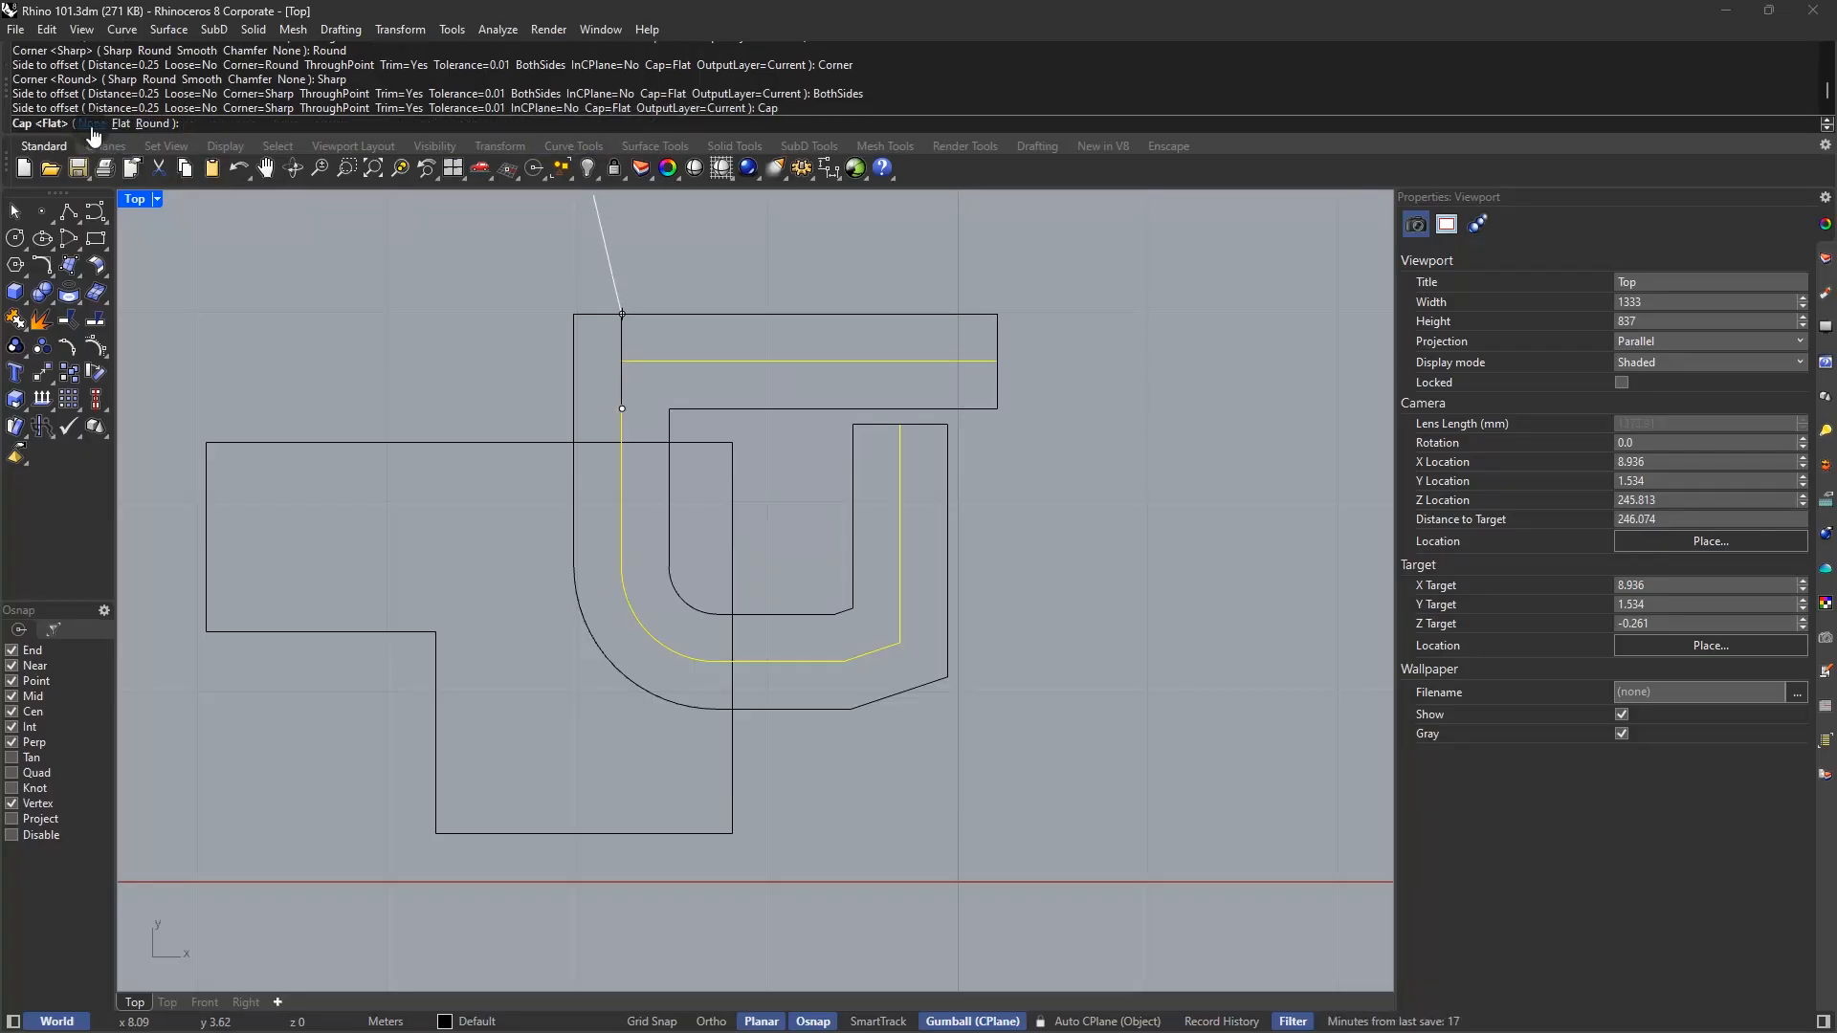
pyautogui.click(91, 124)
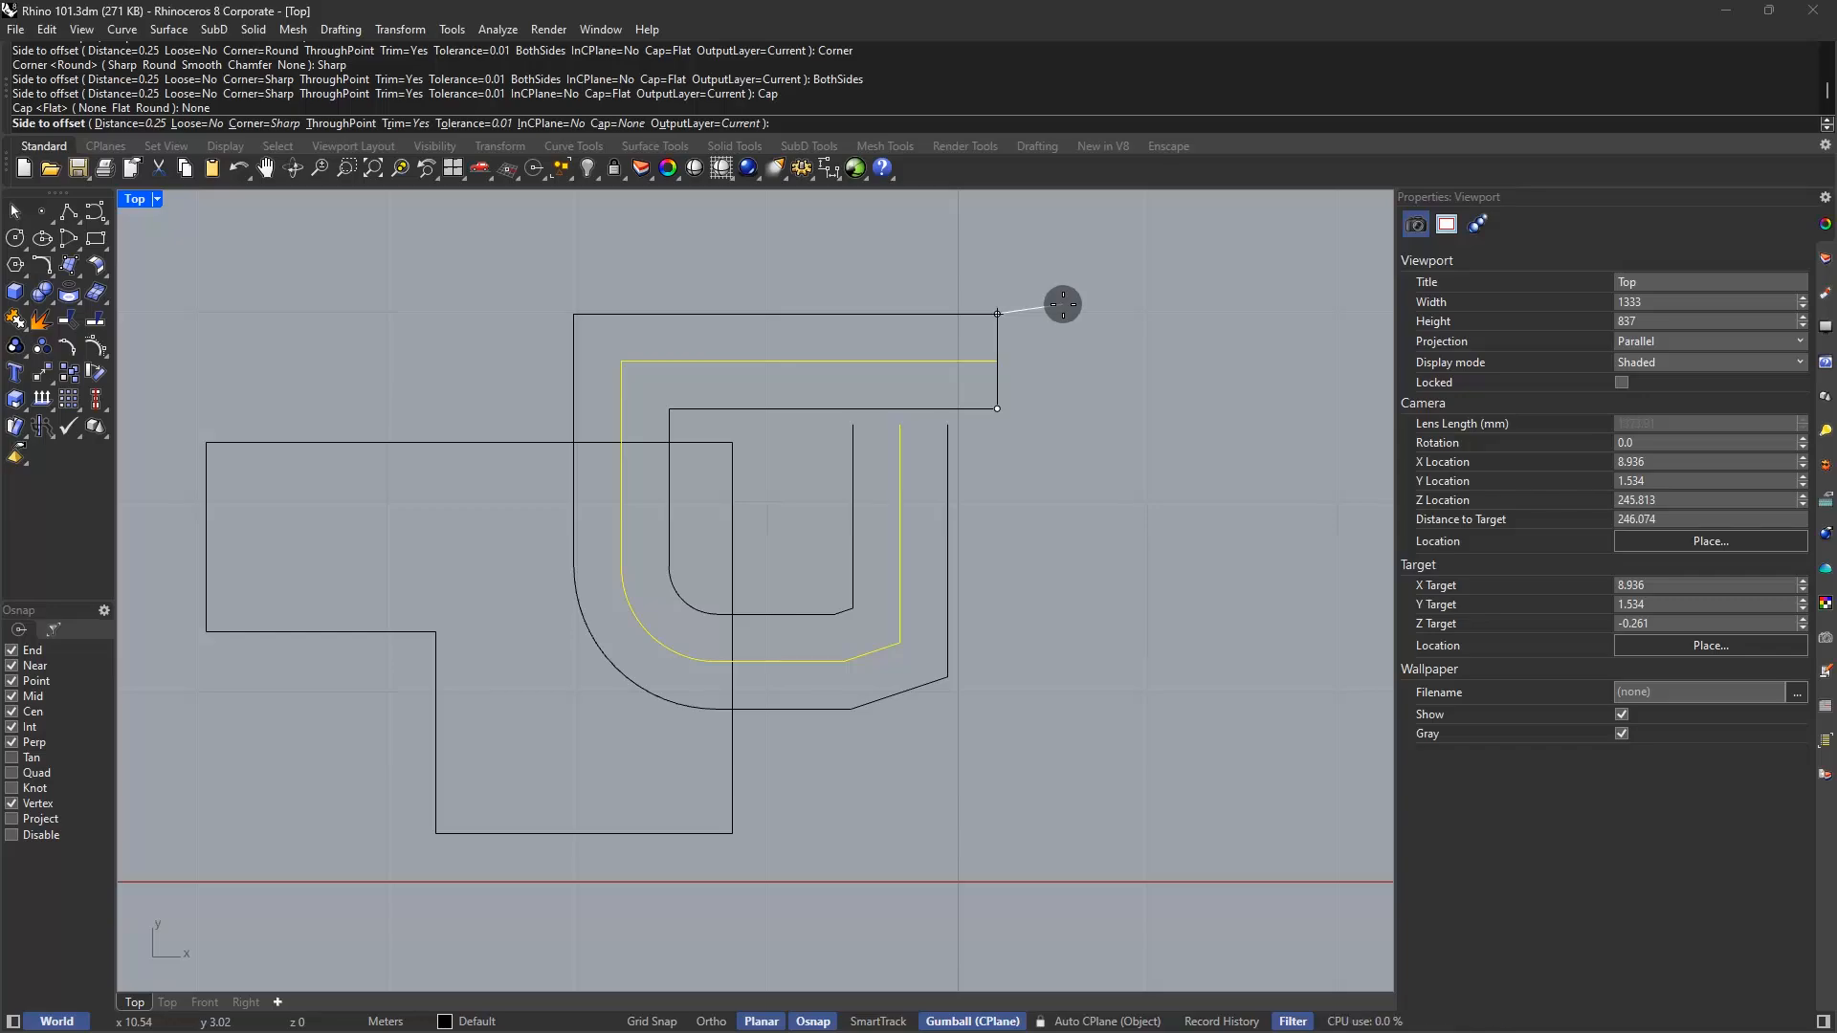
pyautogui.press('Escape')
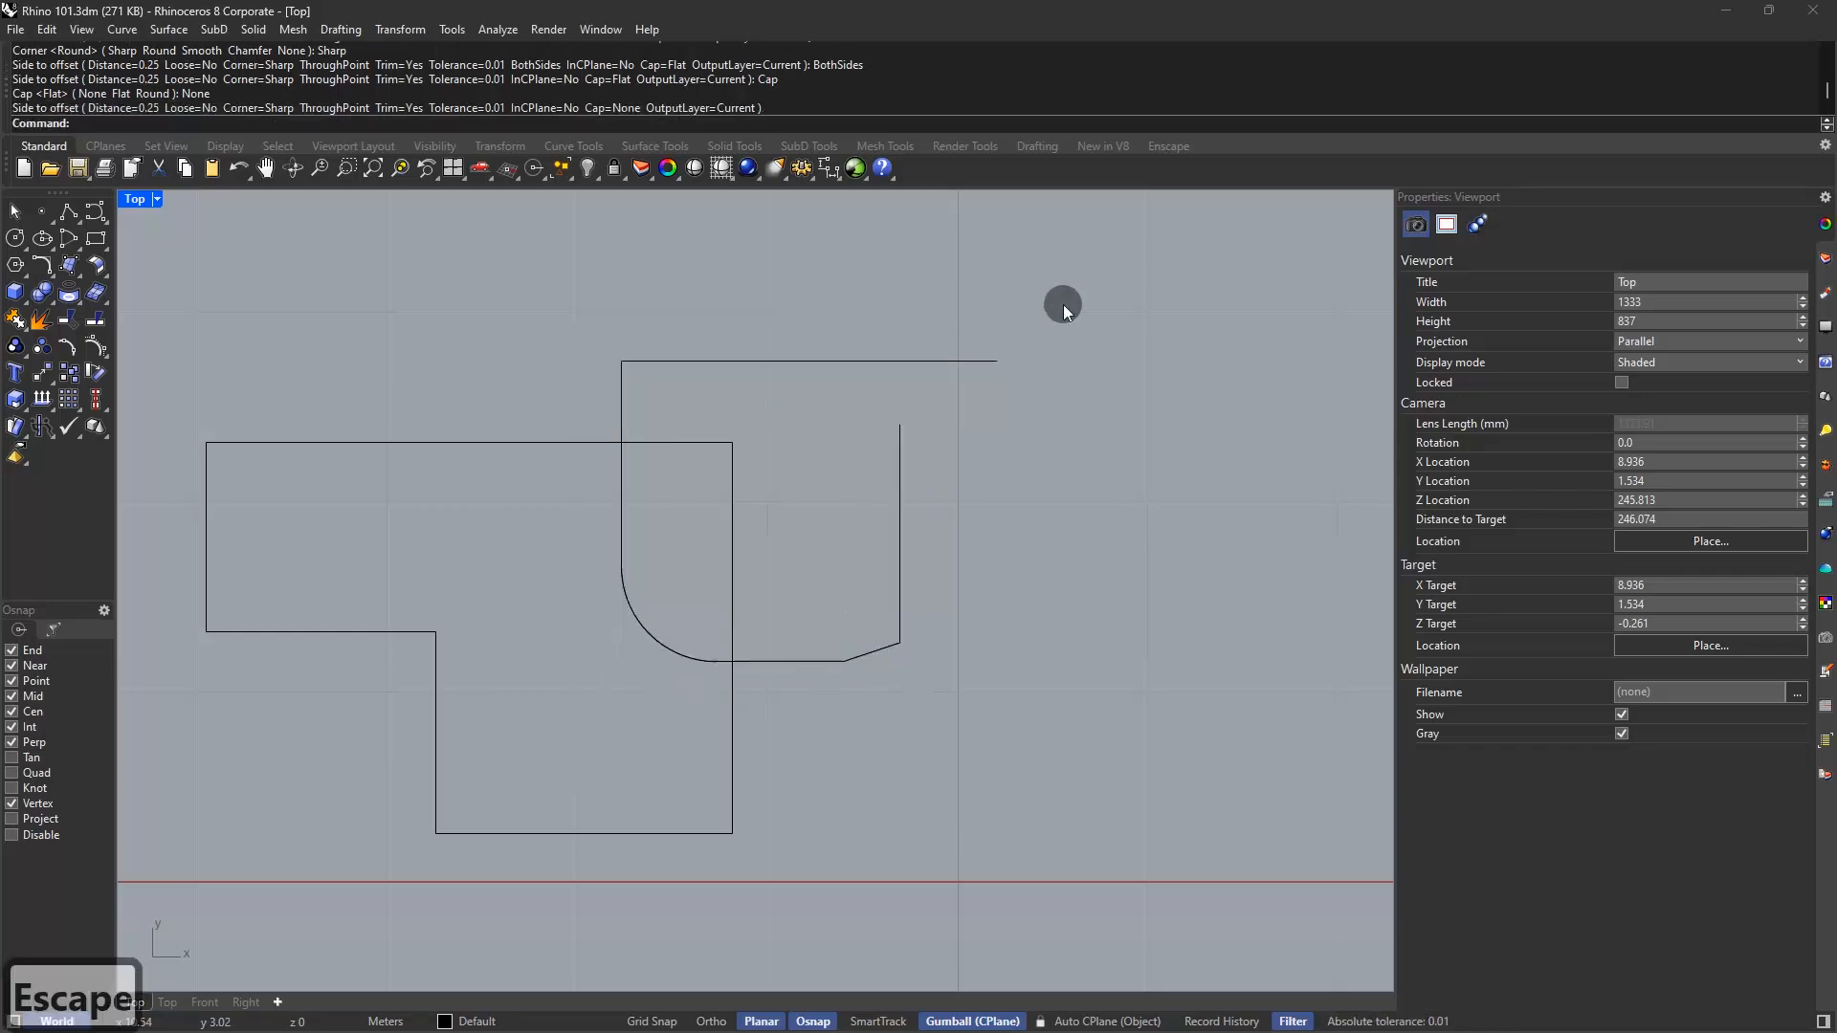
pyautogui.rightClick(1043, 381)
pyautogui.click(971, 362)
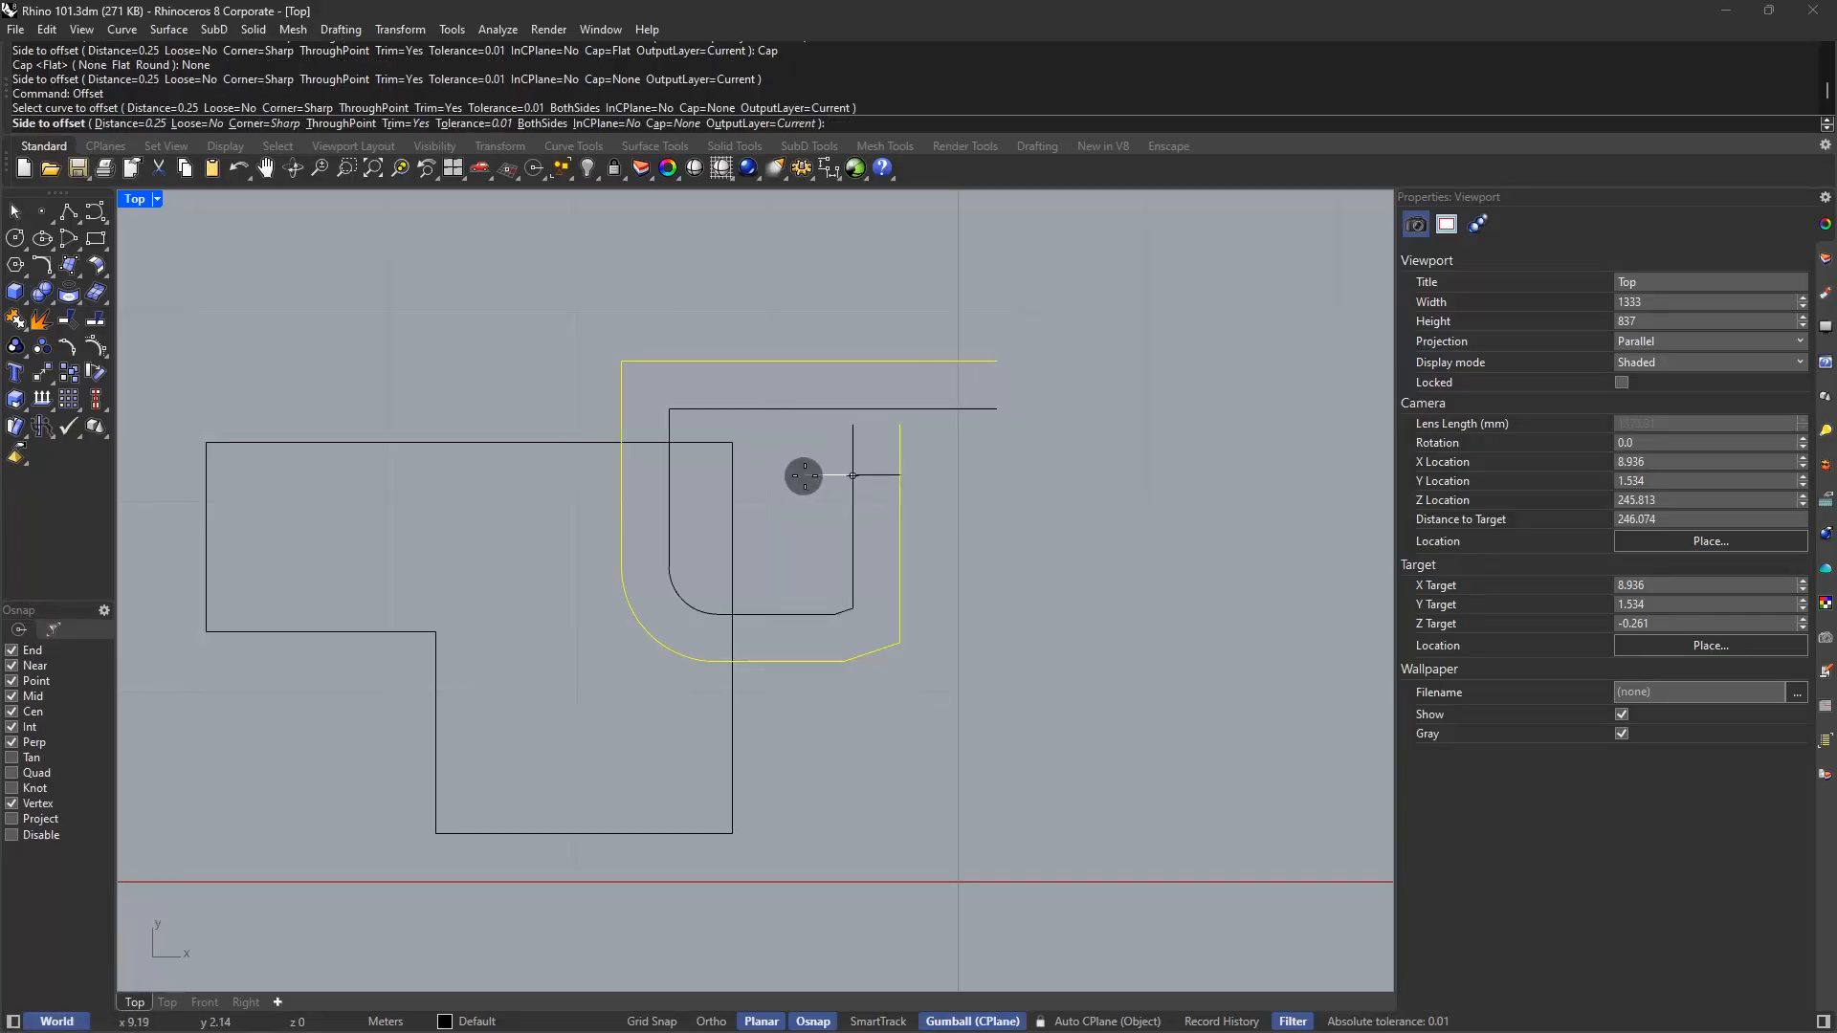
pyautogui.click(803, 476)
pyautogui.scroll(3, 938, 423)
# Abandon a polyline at the offset's end and begin the Split command
pyautogui.write('L')
pyautogui.press('Return')
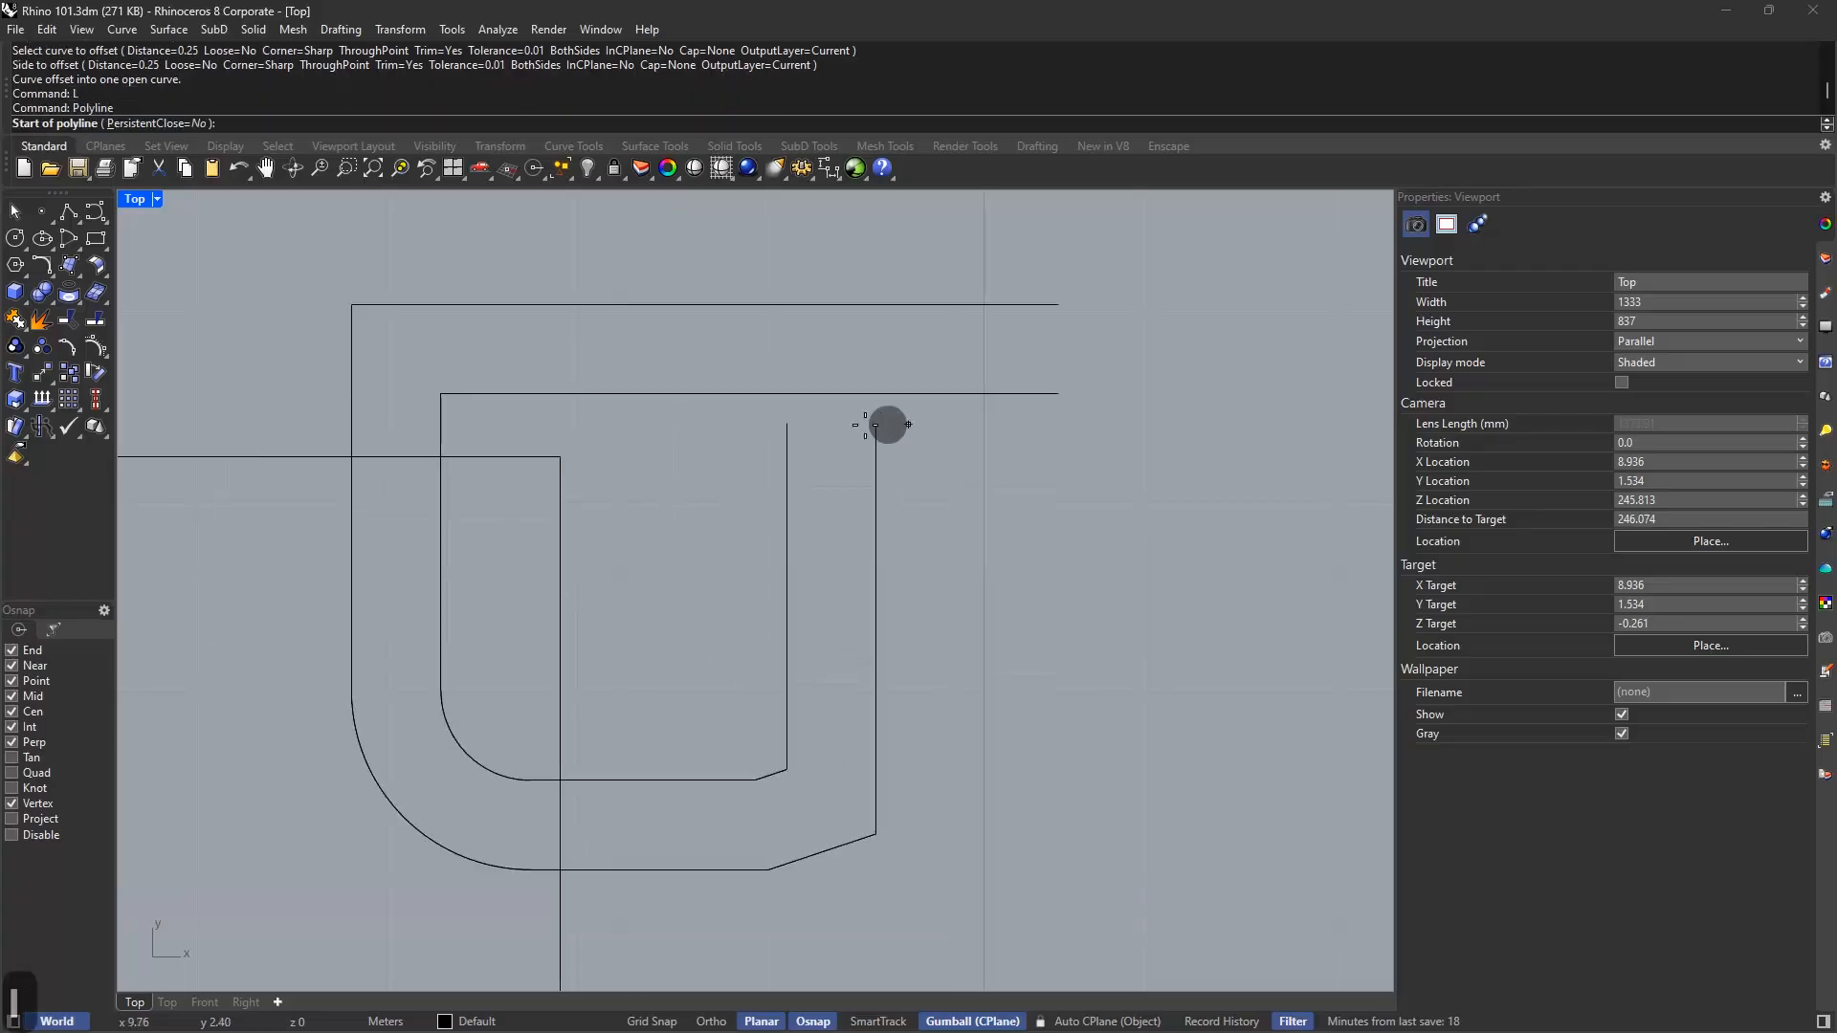
pyautogui.click(795, 422)
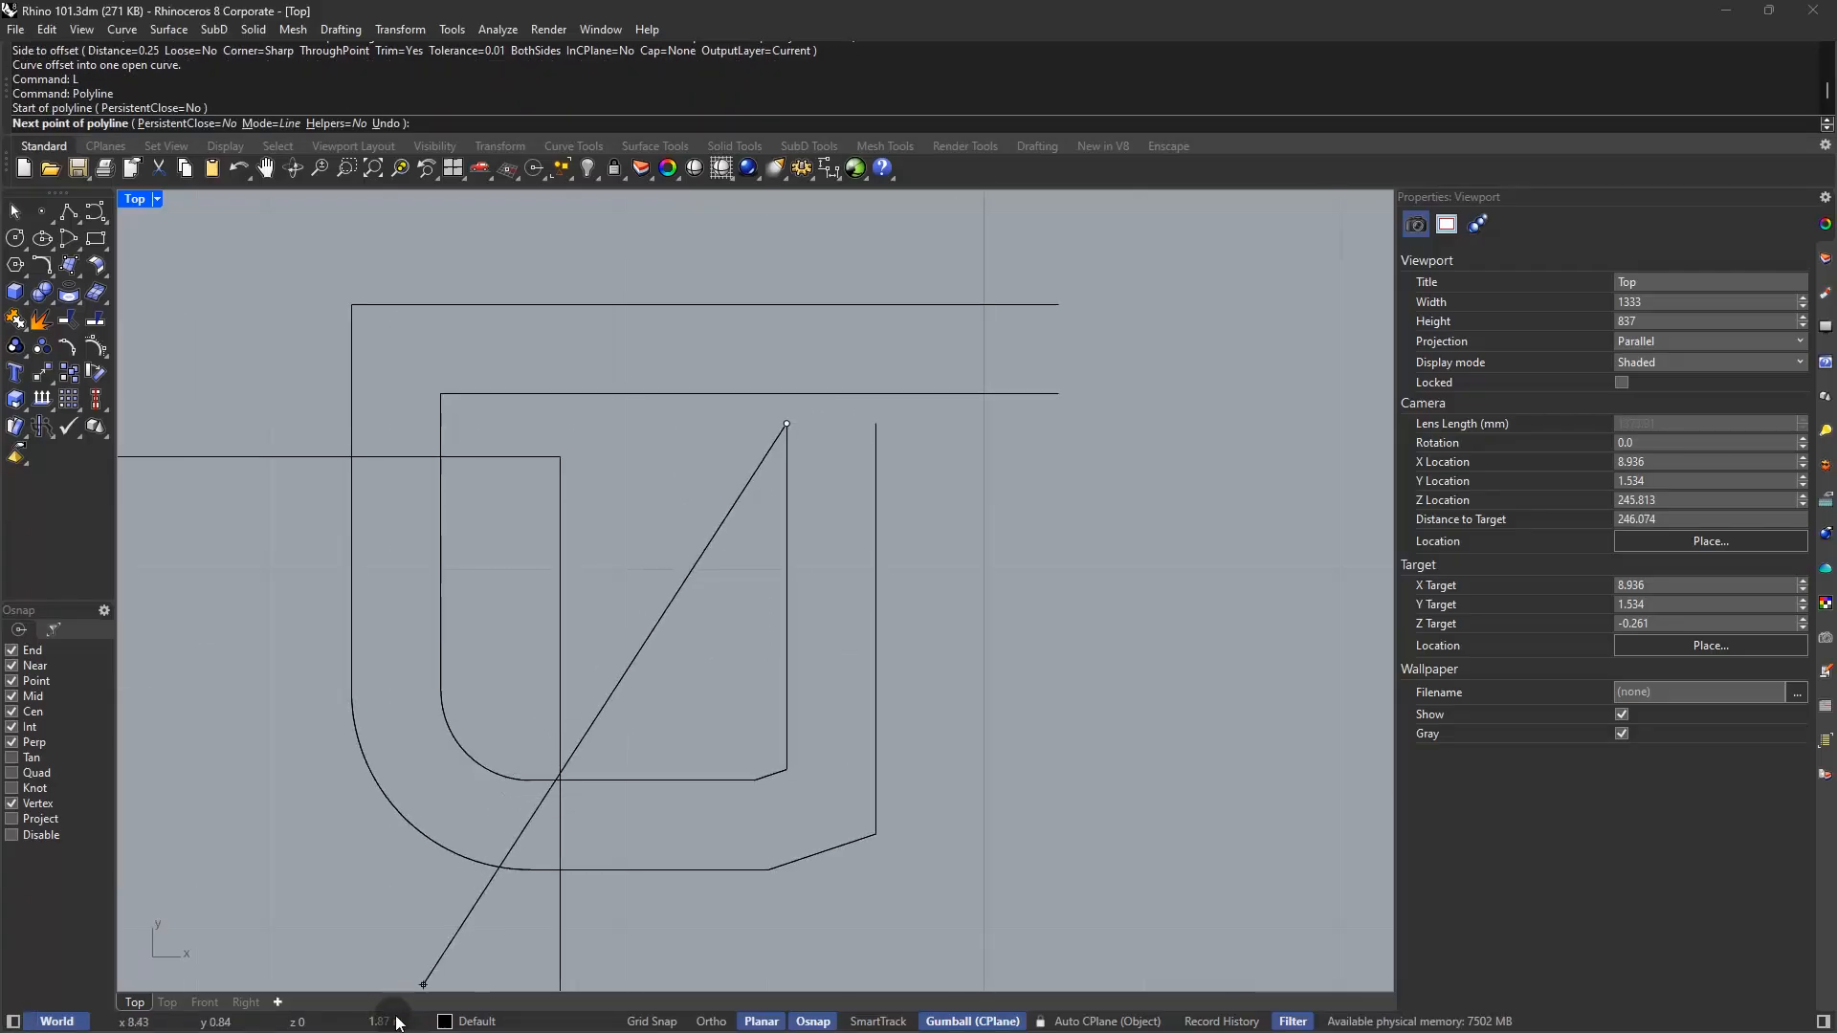
pyautogui.press('Escape')
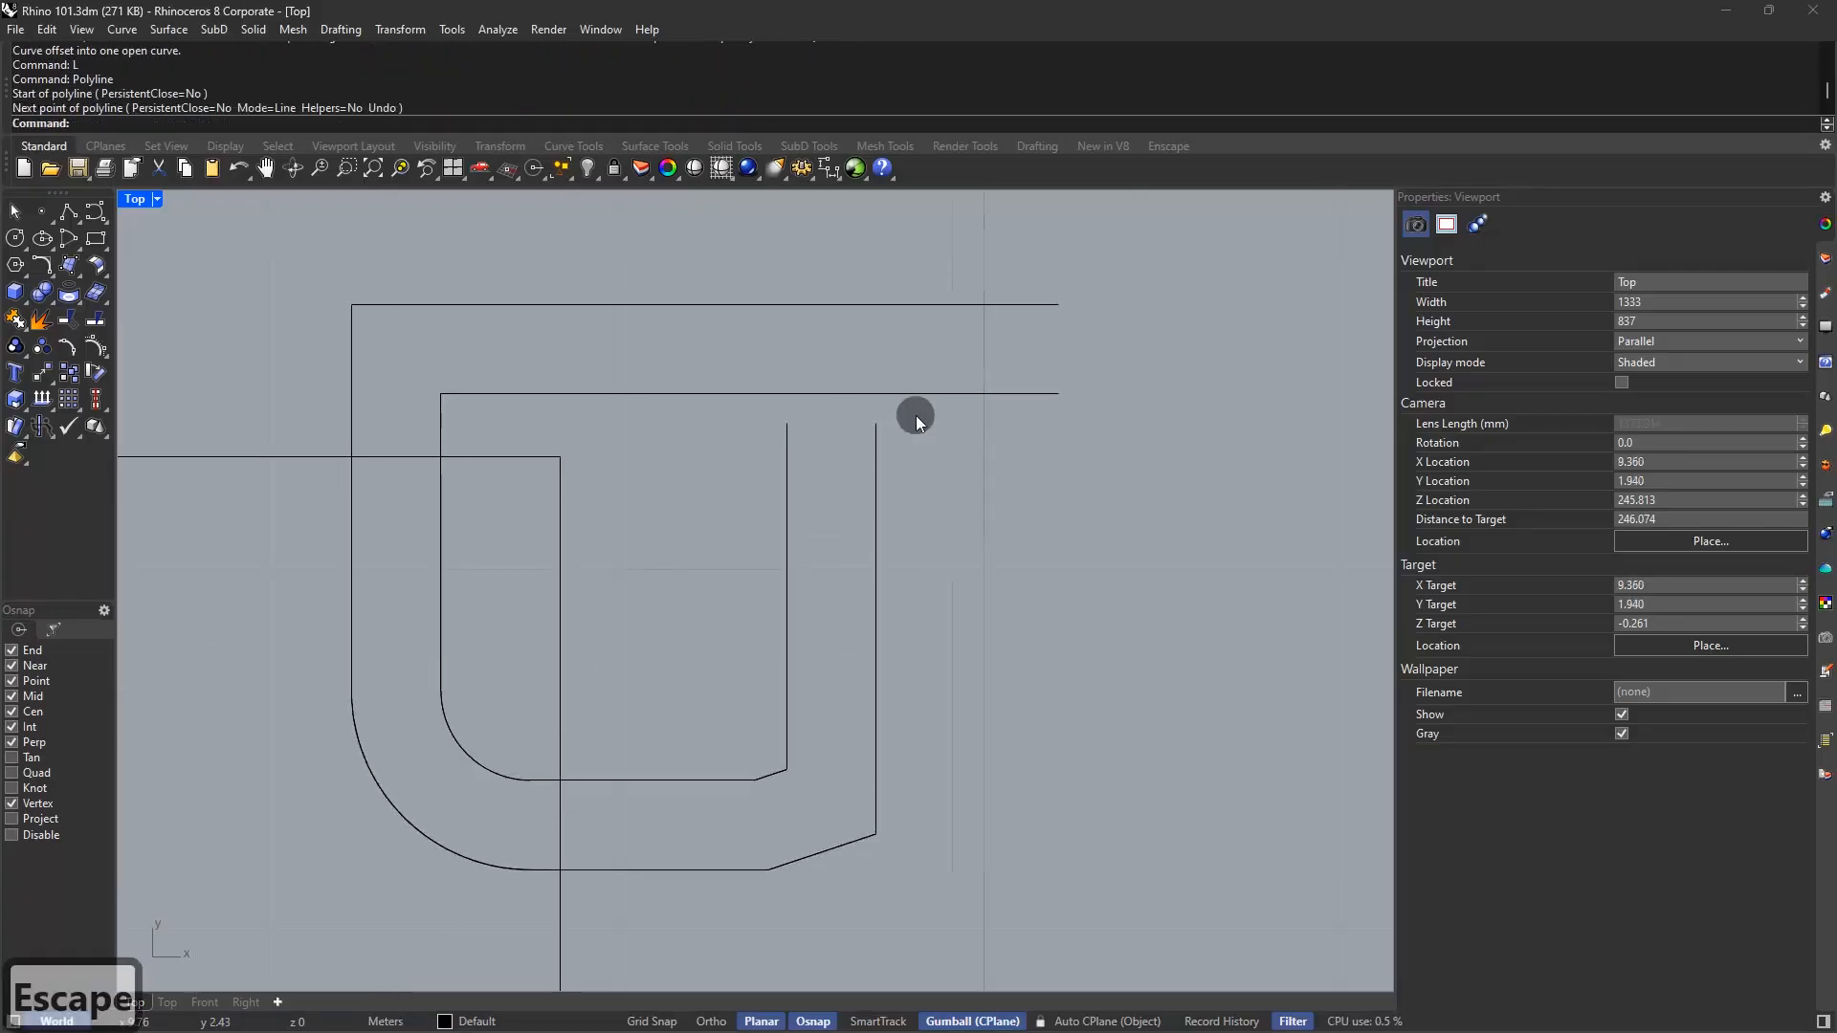
pyautogui.scroll(-3, 916, 416)
pyautogui.write('split')
pyautogui.press('Return')
# Split the L-shaped outline using the inner offset curve as cutter
pyautogui.click(726, 473)
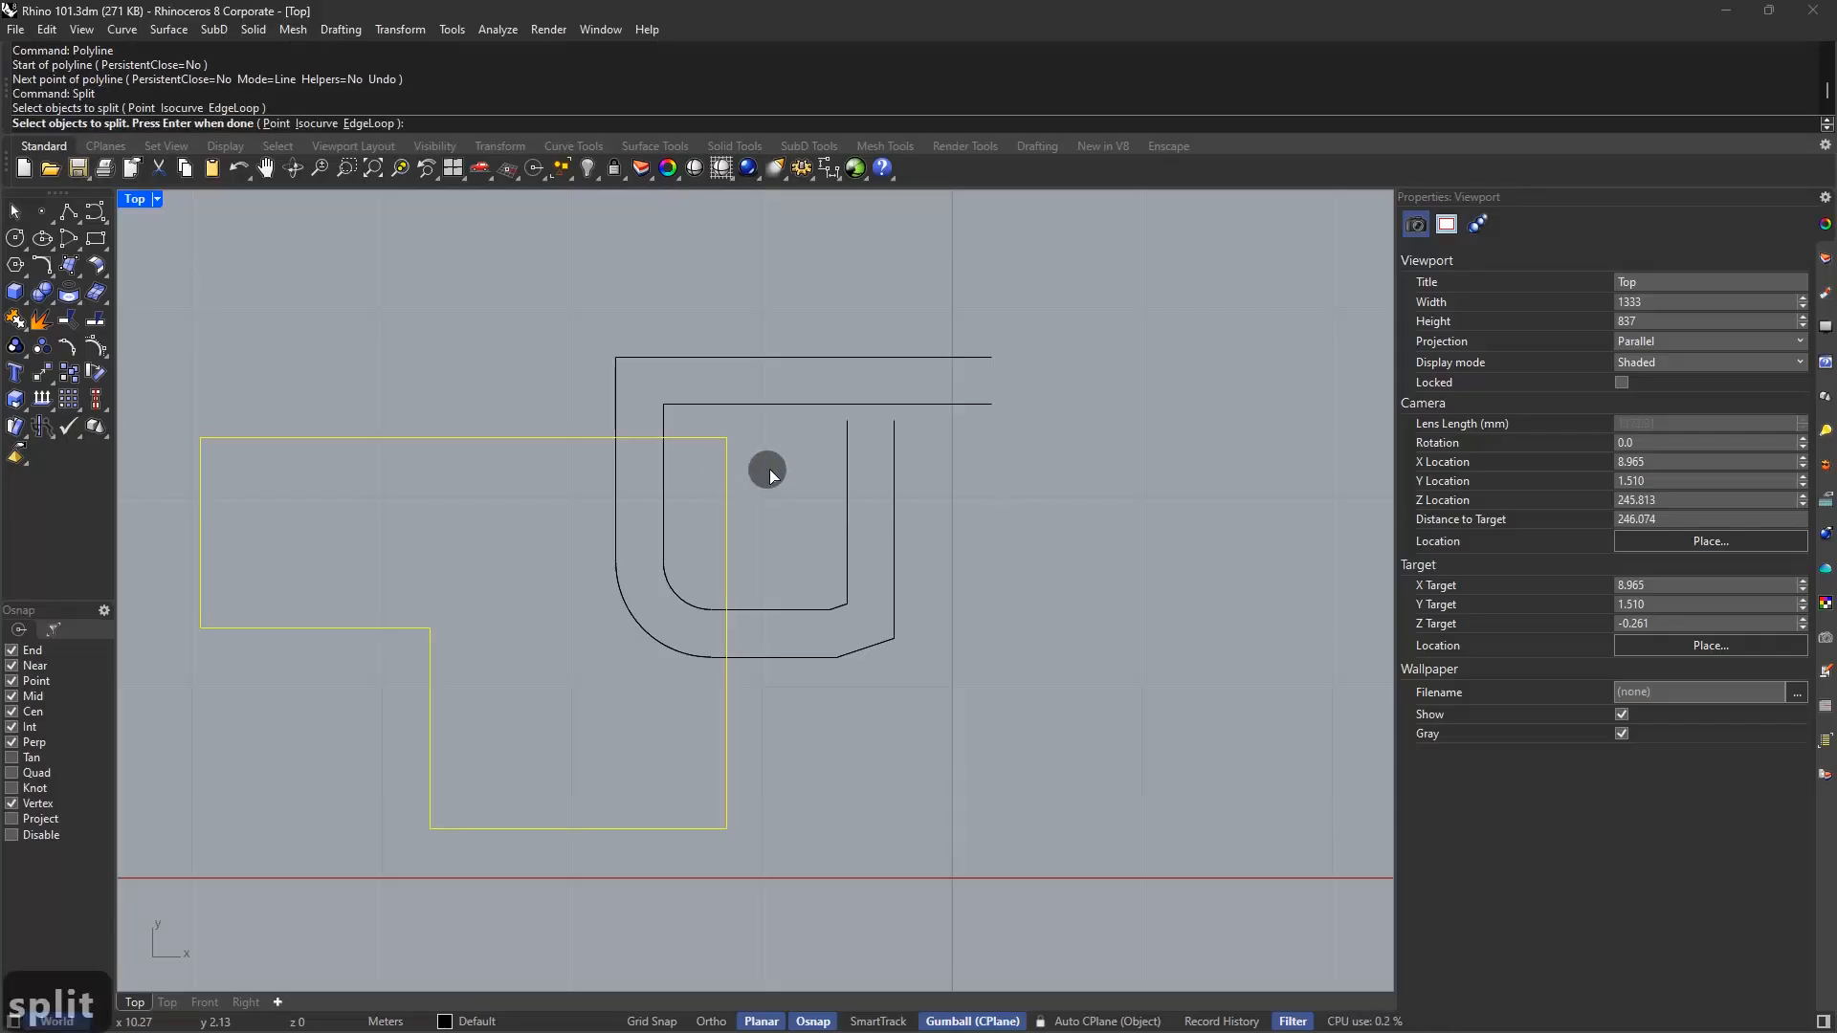
pyautogui.press('Return')
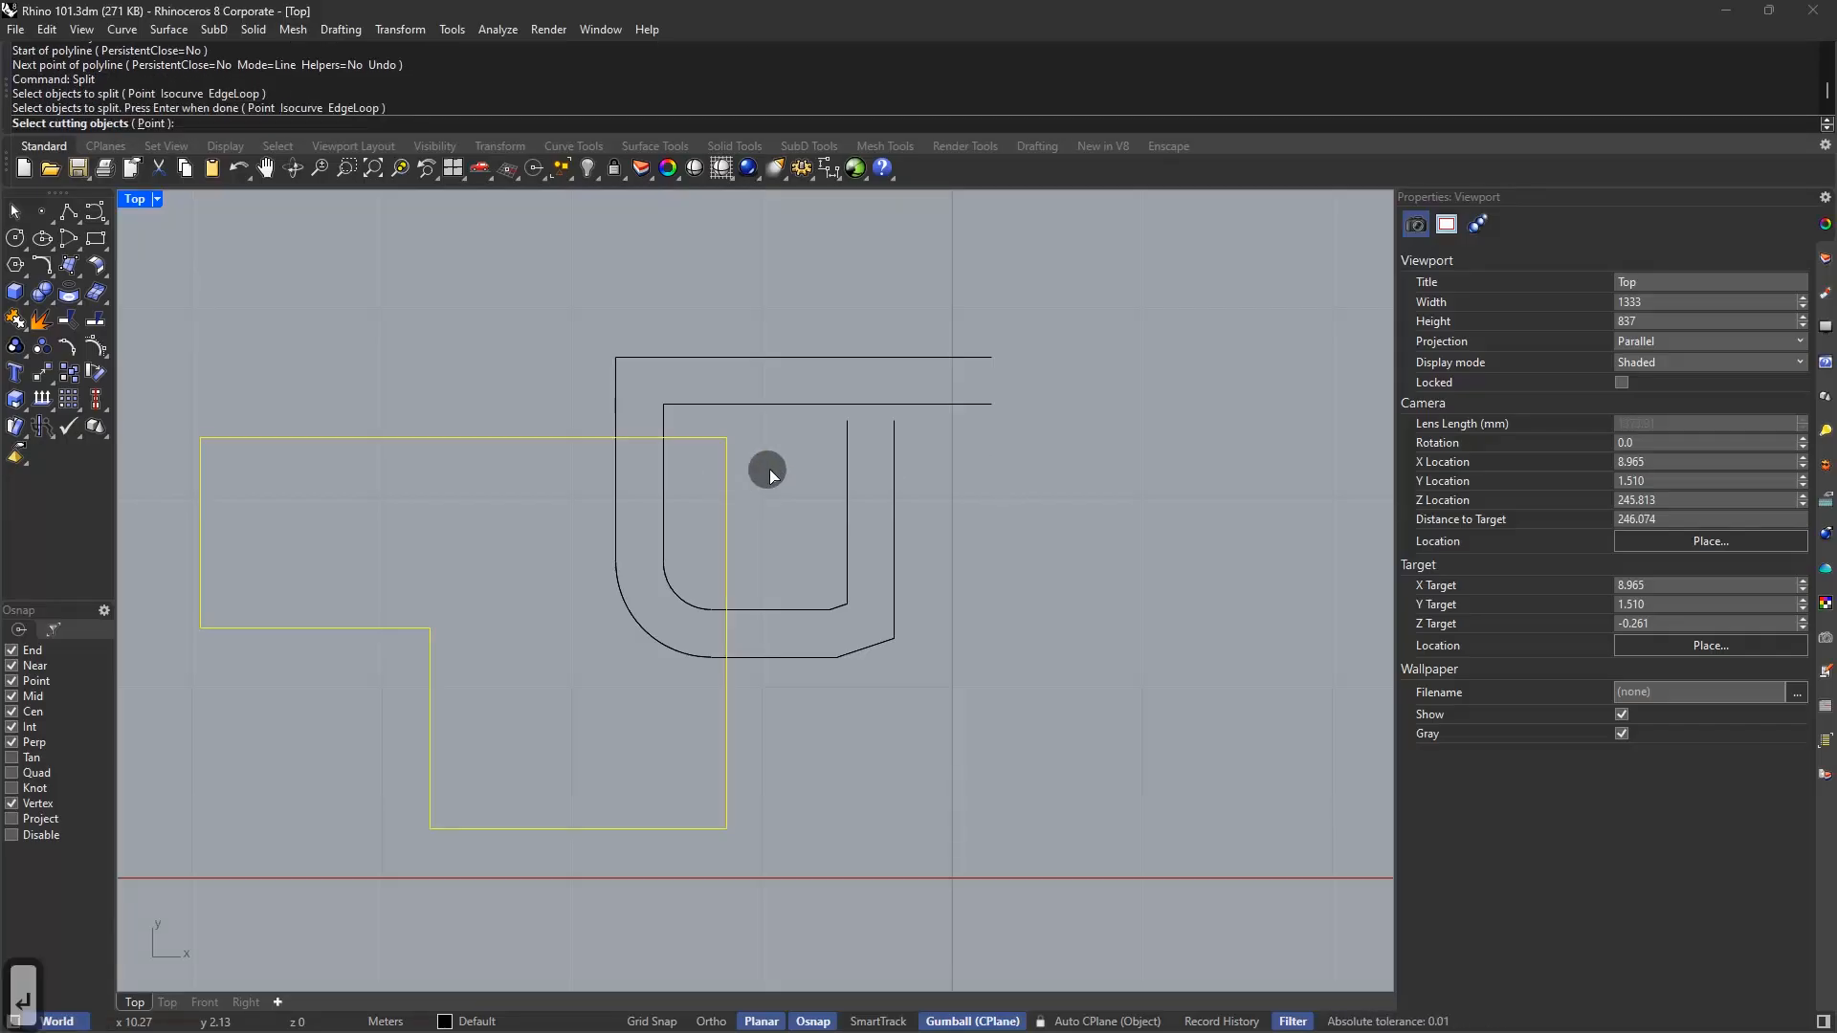
pyautogui.click(666, 488)
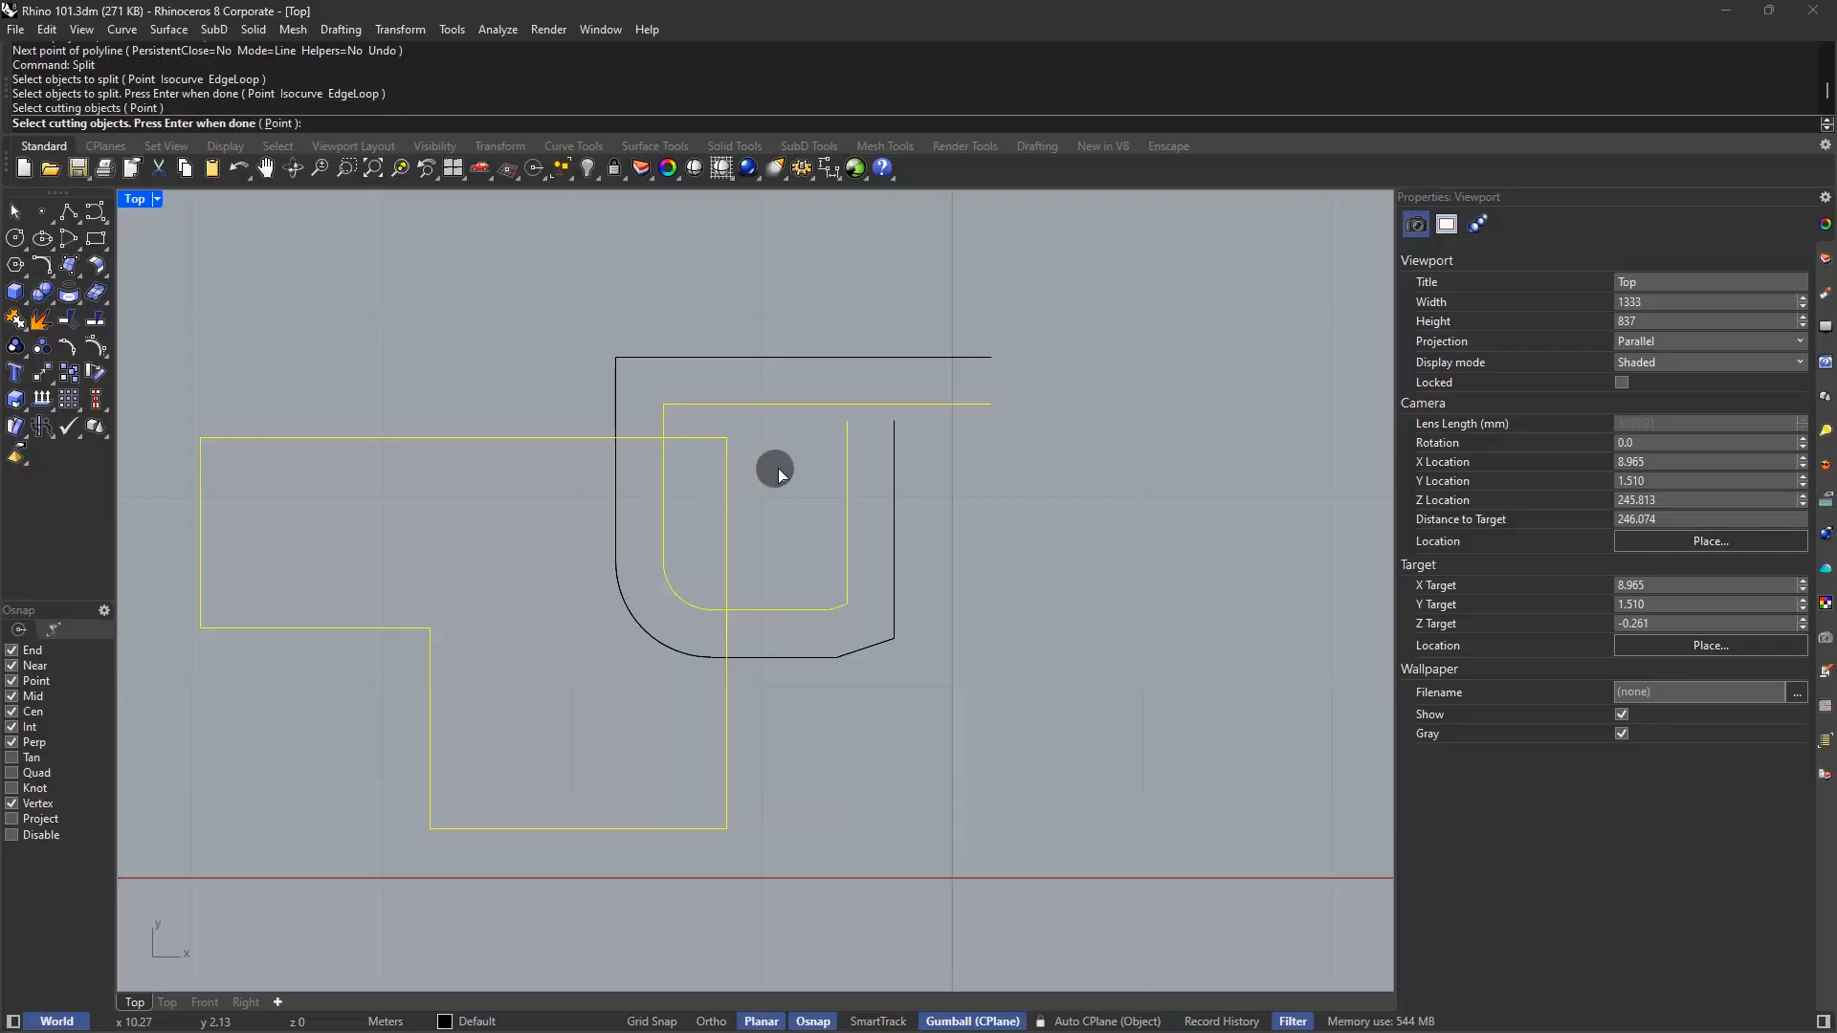
pyautogui.press('Return')
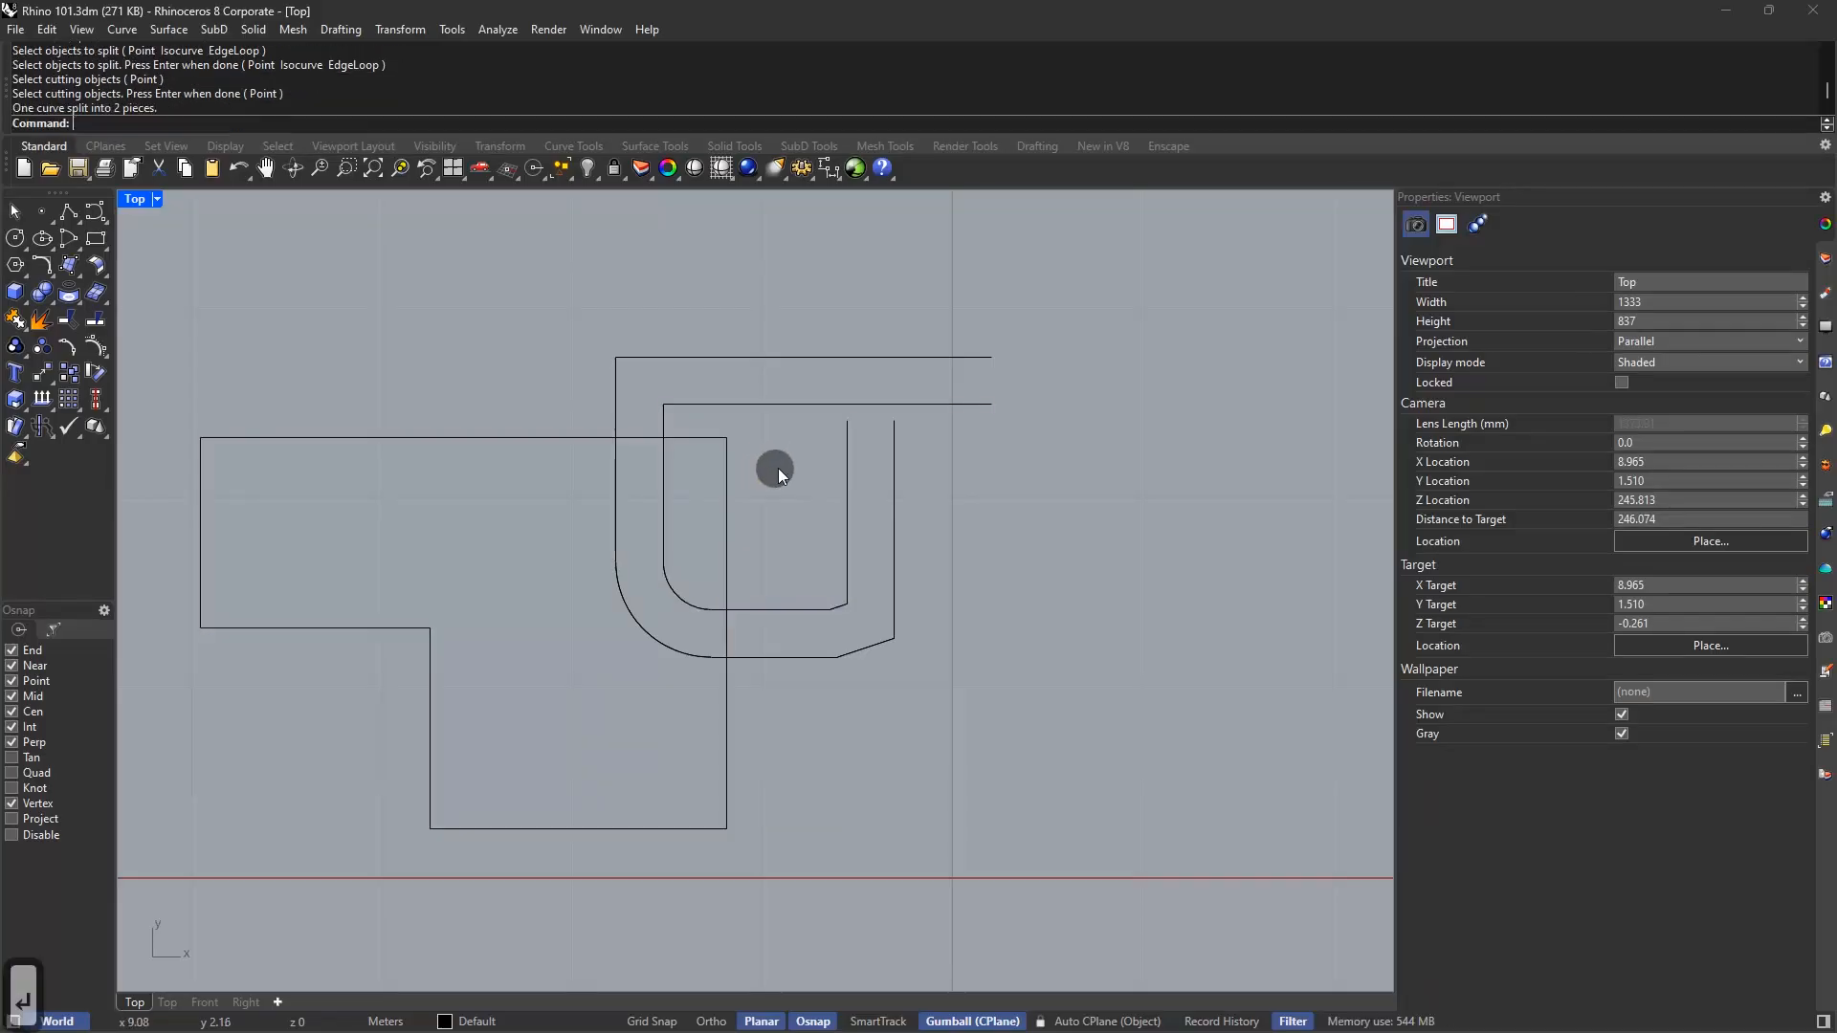
pyautogui.click(729, 477)
pyautogui.click(578, 458)
pyautogui.click(569, 438)
pyautogui.click(557, 359)
# Extend the short vertical curve ends up to the inner U curve's top line
pyautogui.write('extend')
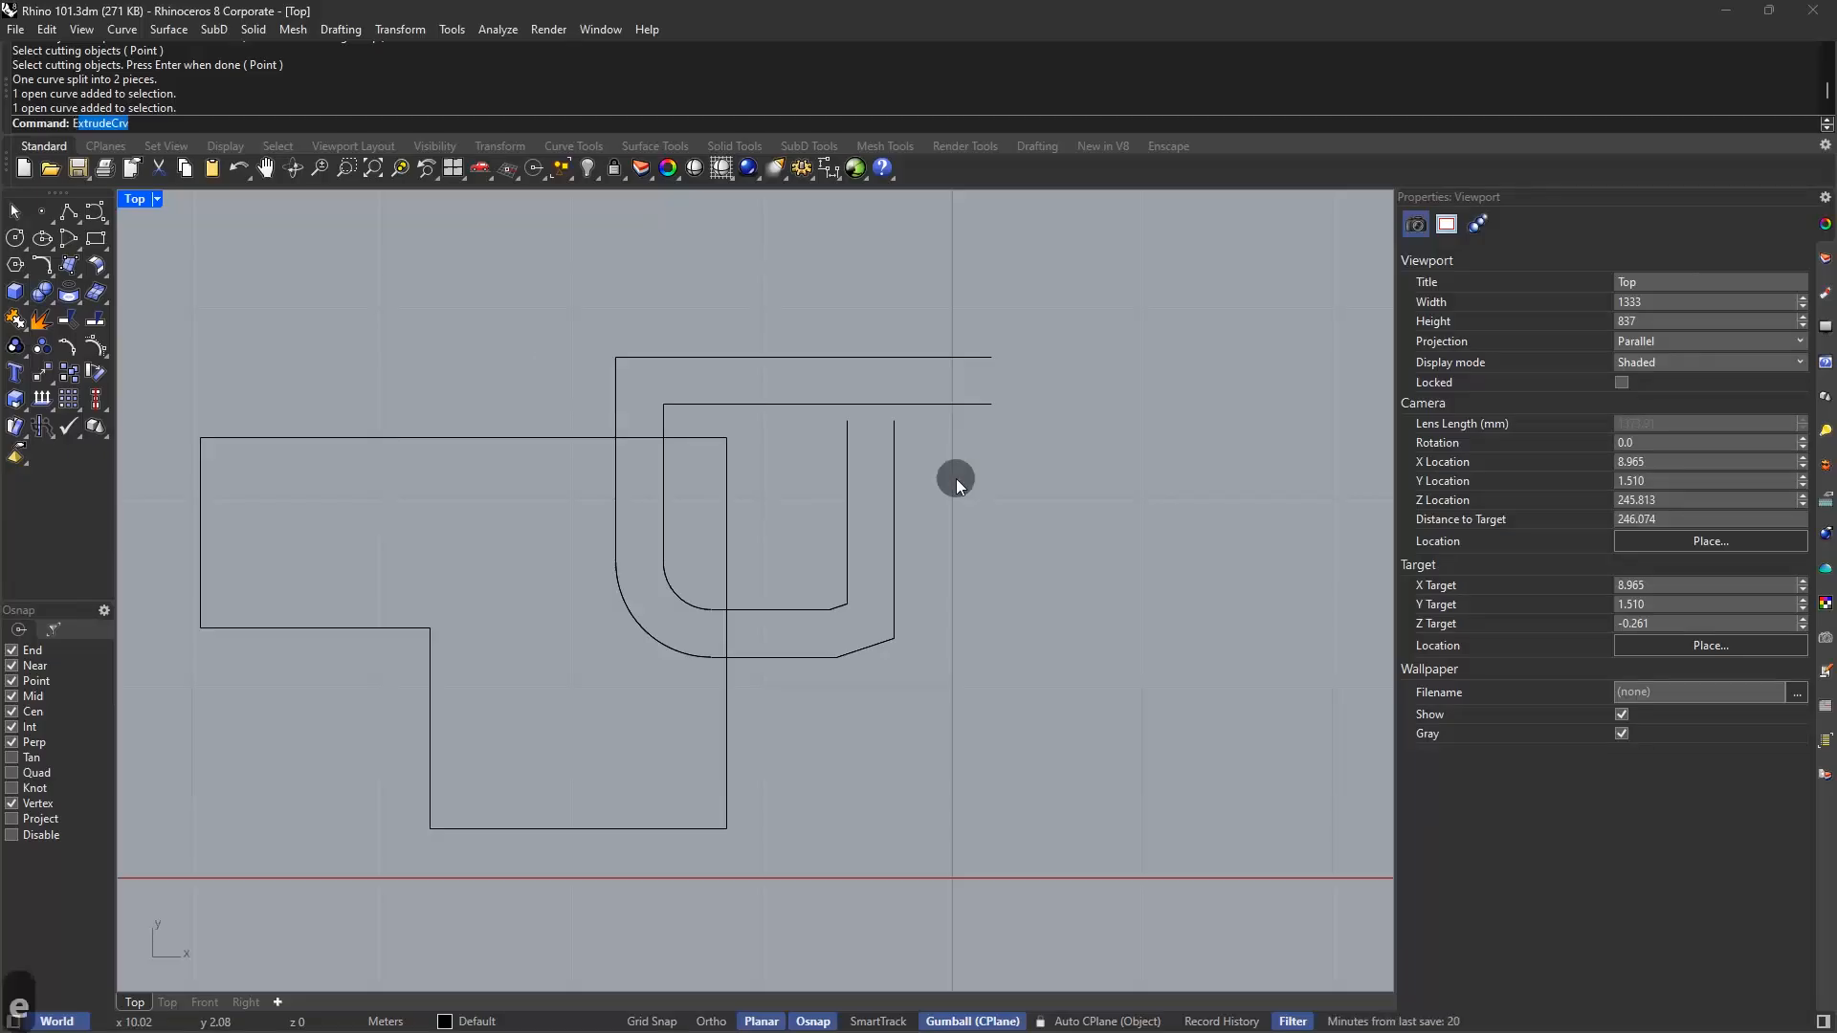
pyautogui.press('Return')
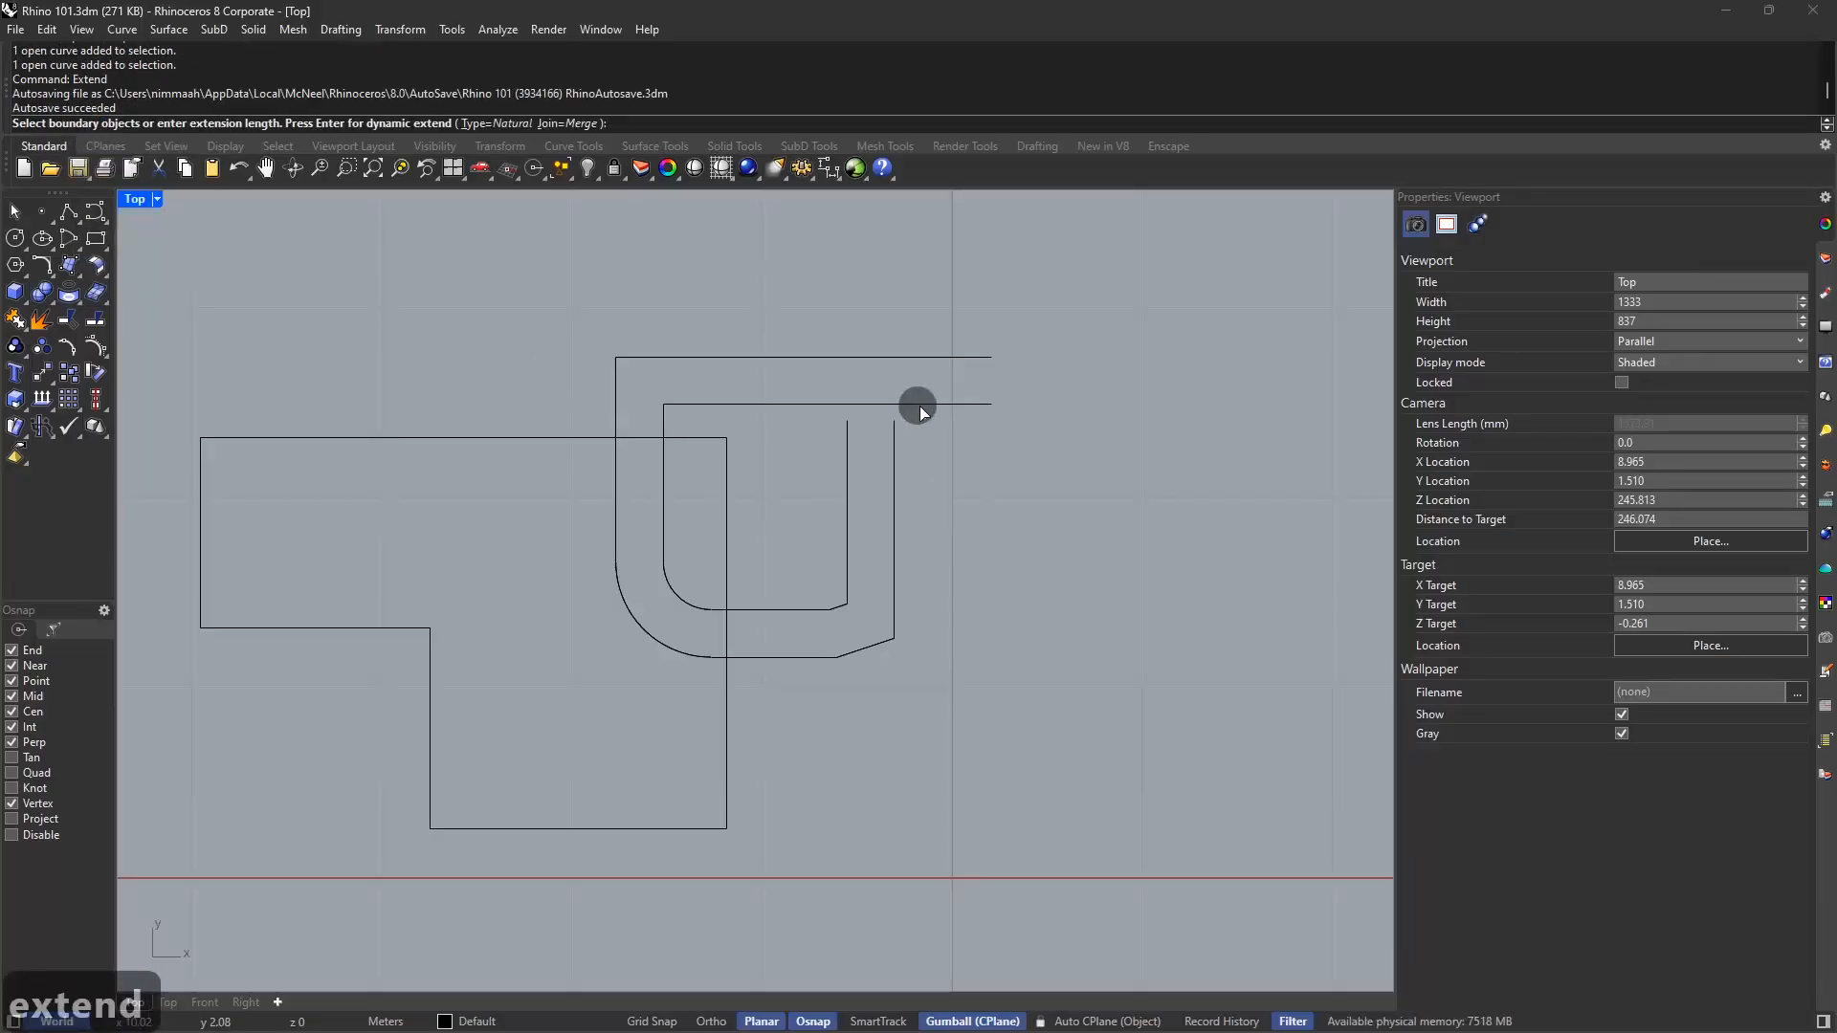
pyautogui.click(920, 405)
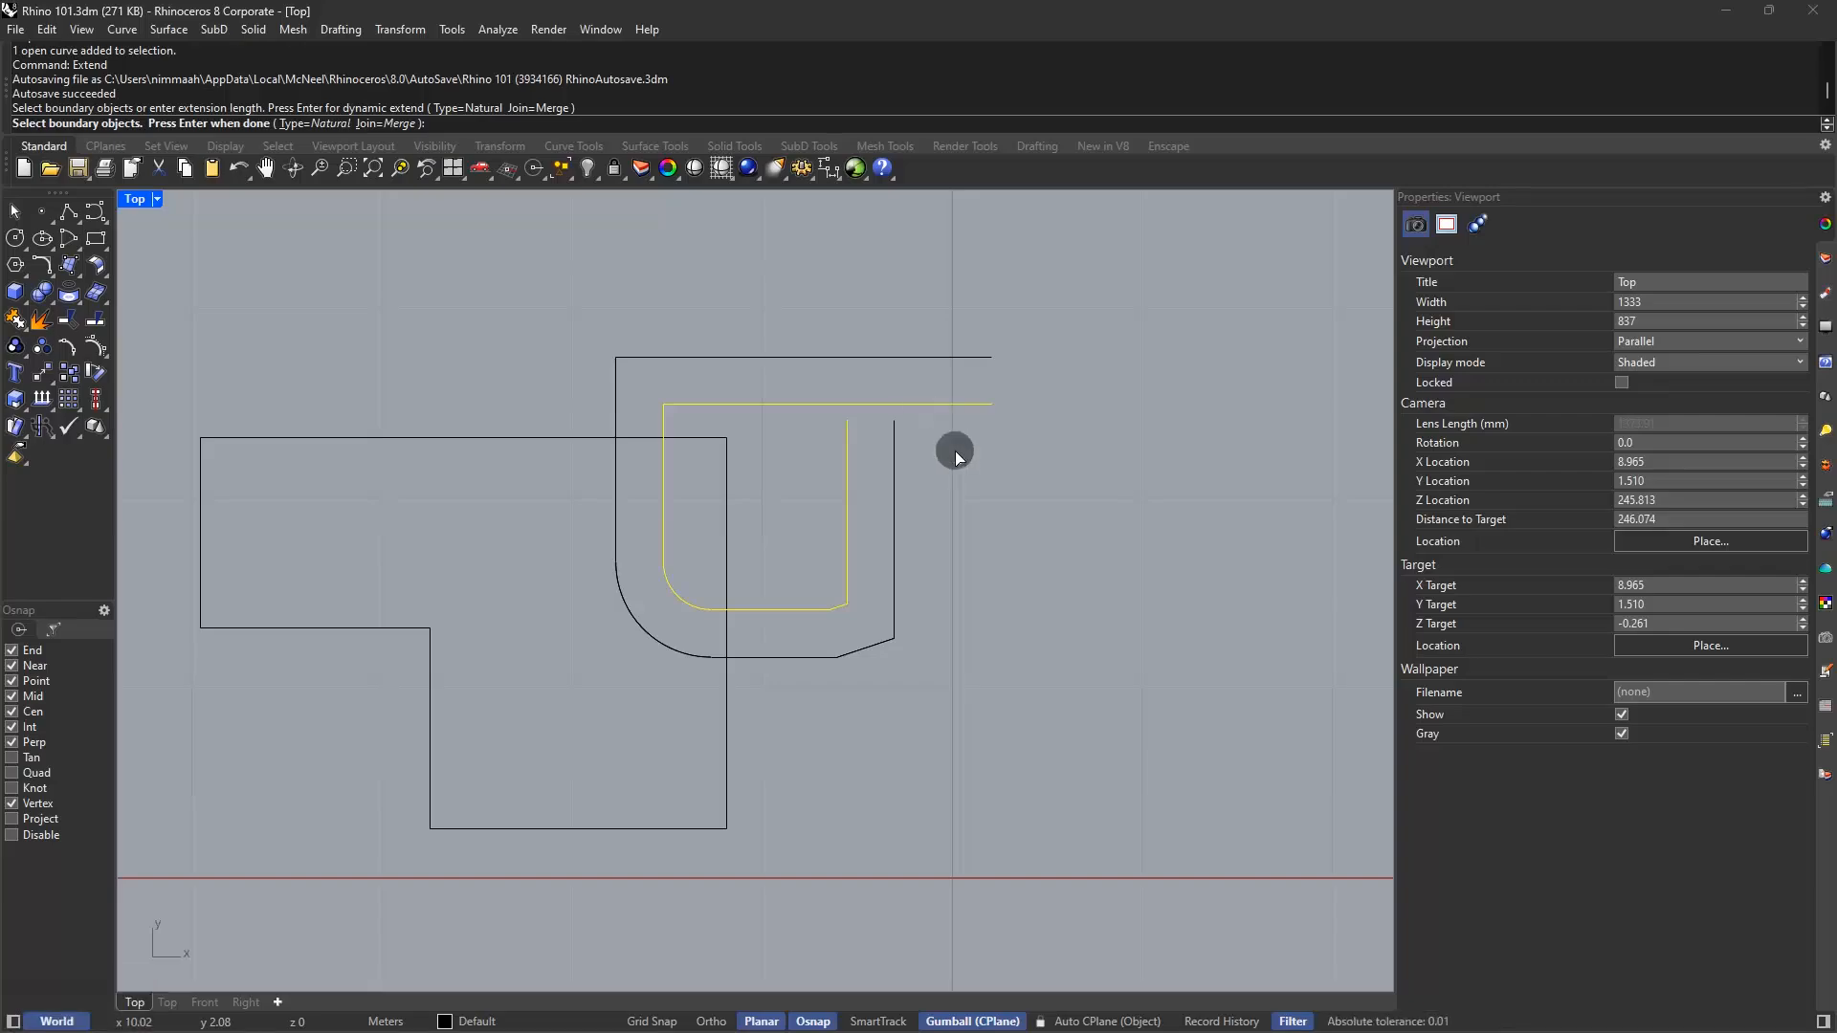
pyautogui.press('Return')
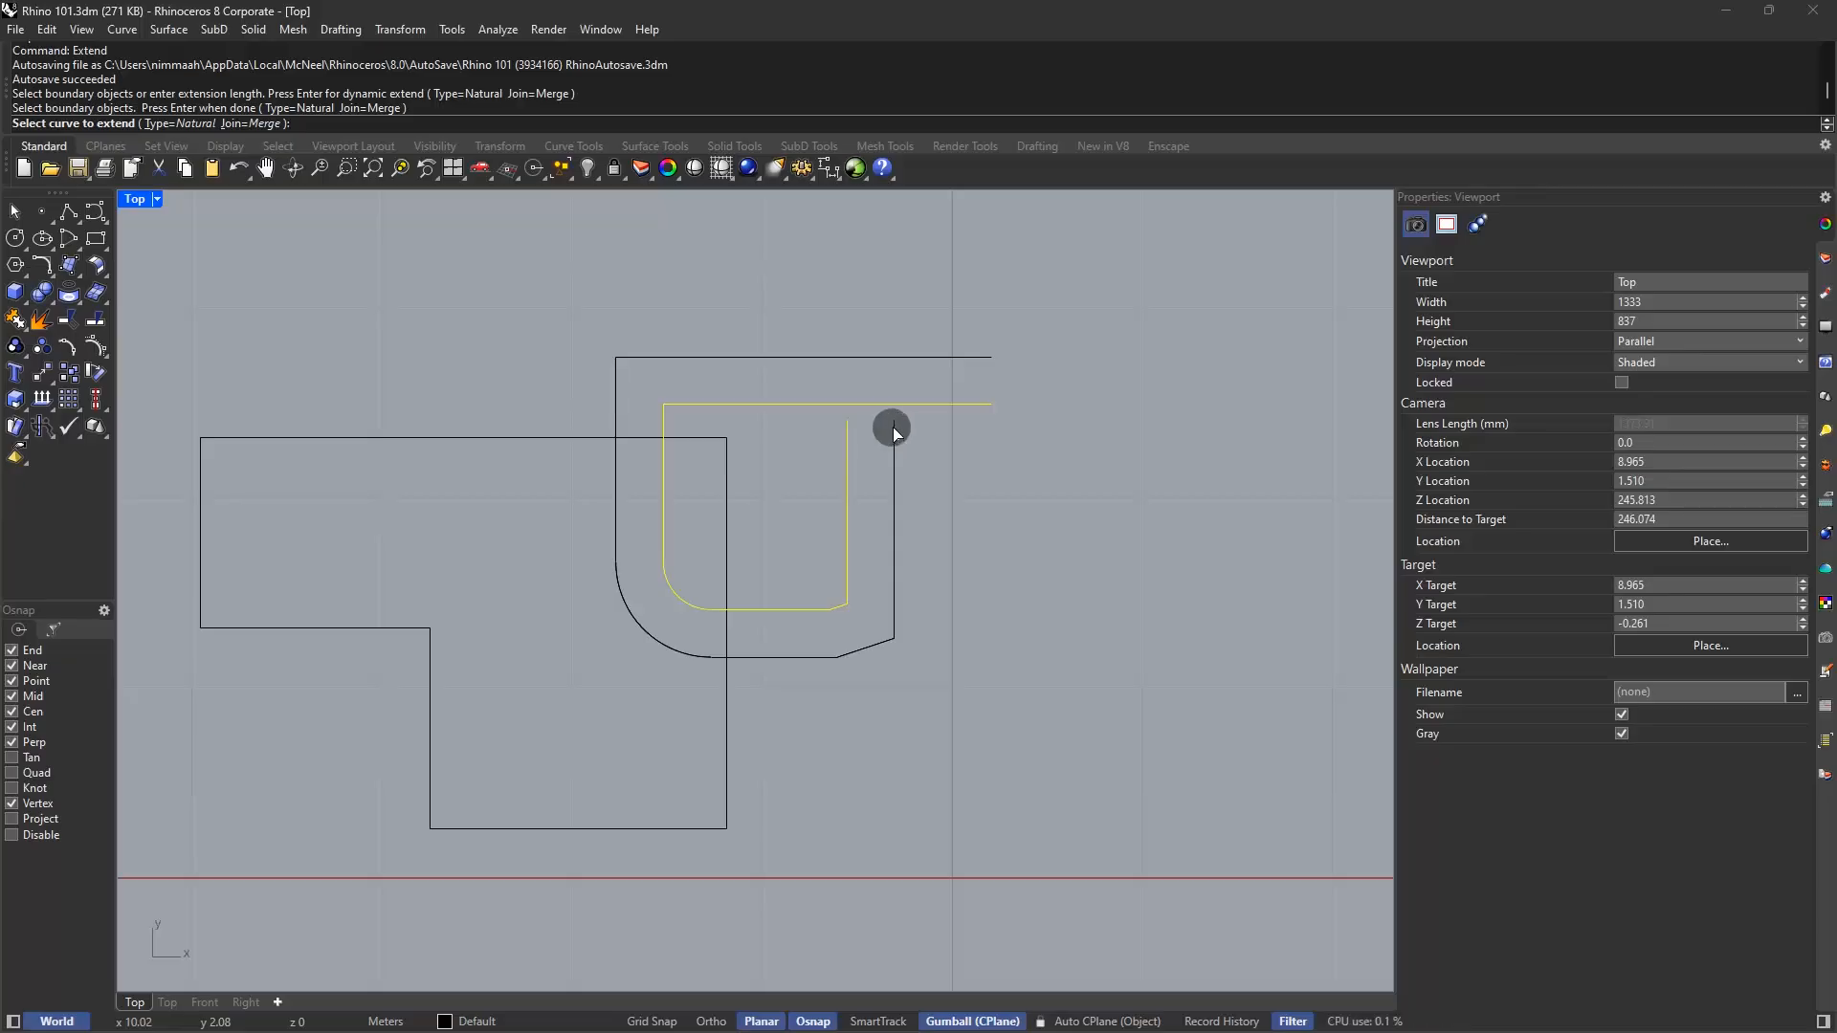
pyautogui.click(893, 427)
pyautogui.click(849, 429)
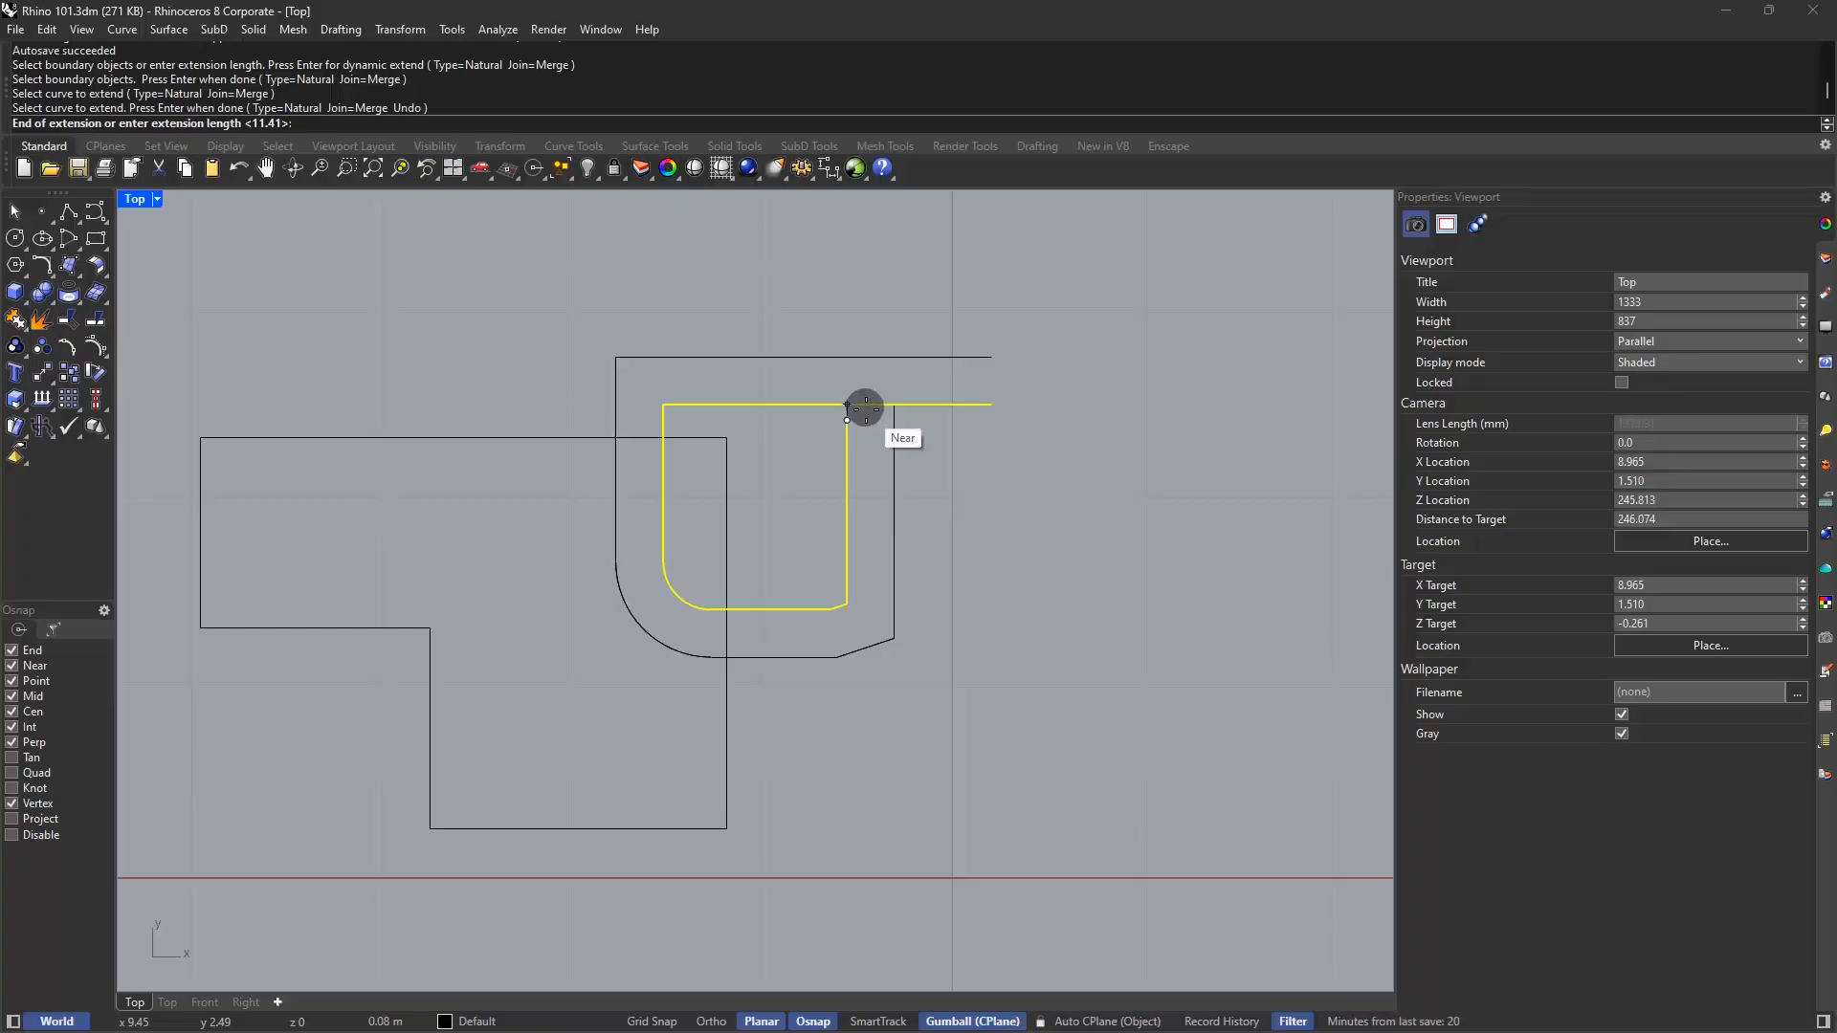
pyautogui.scroll(3, 865, 409)
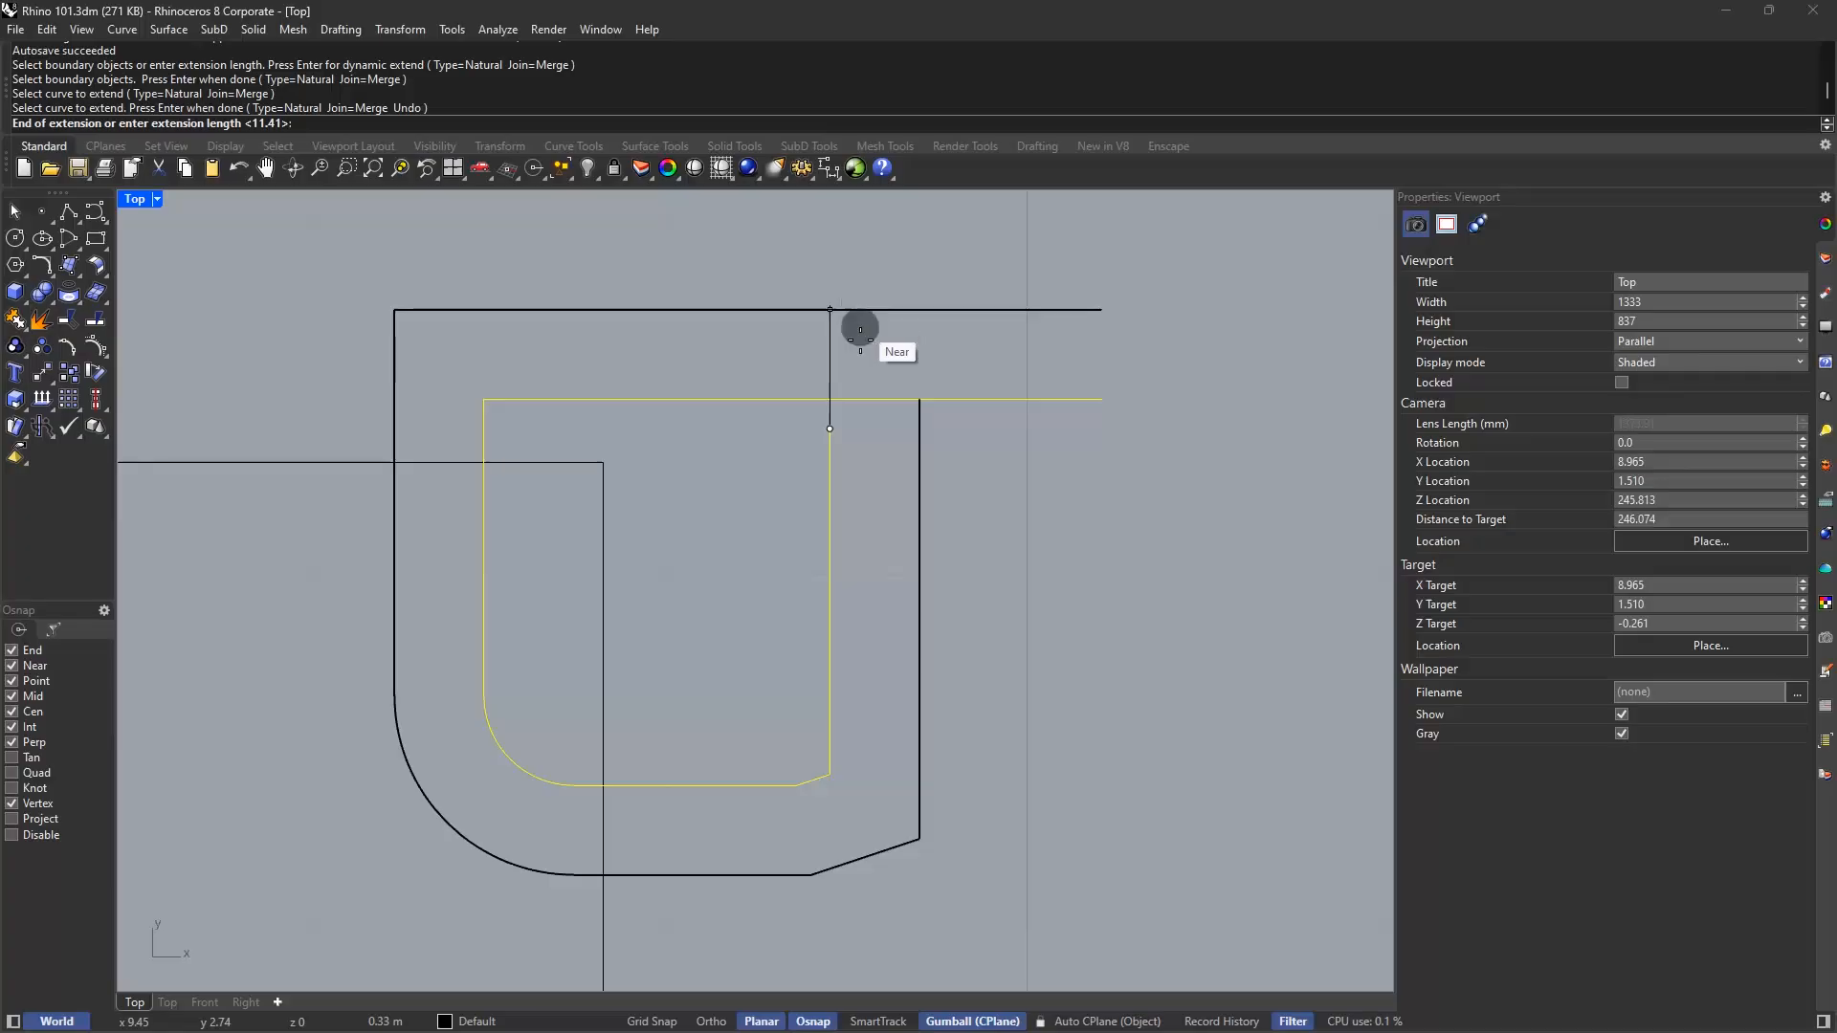
pyautogui.click(865, 396)
pyautogui.press('Return')
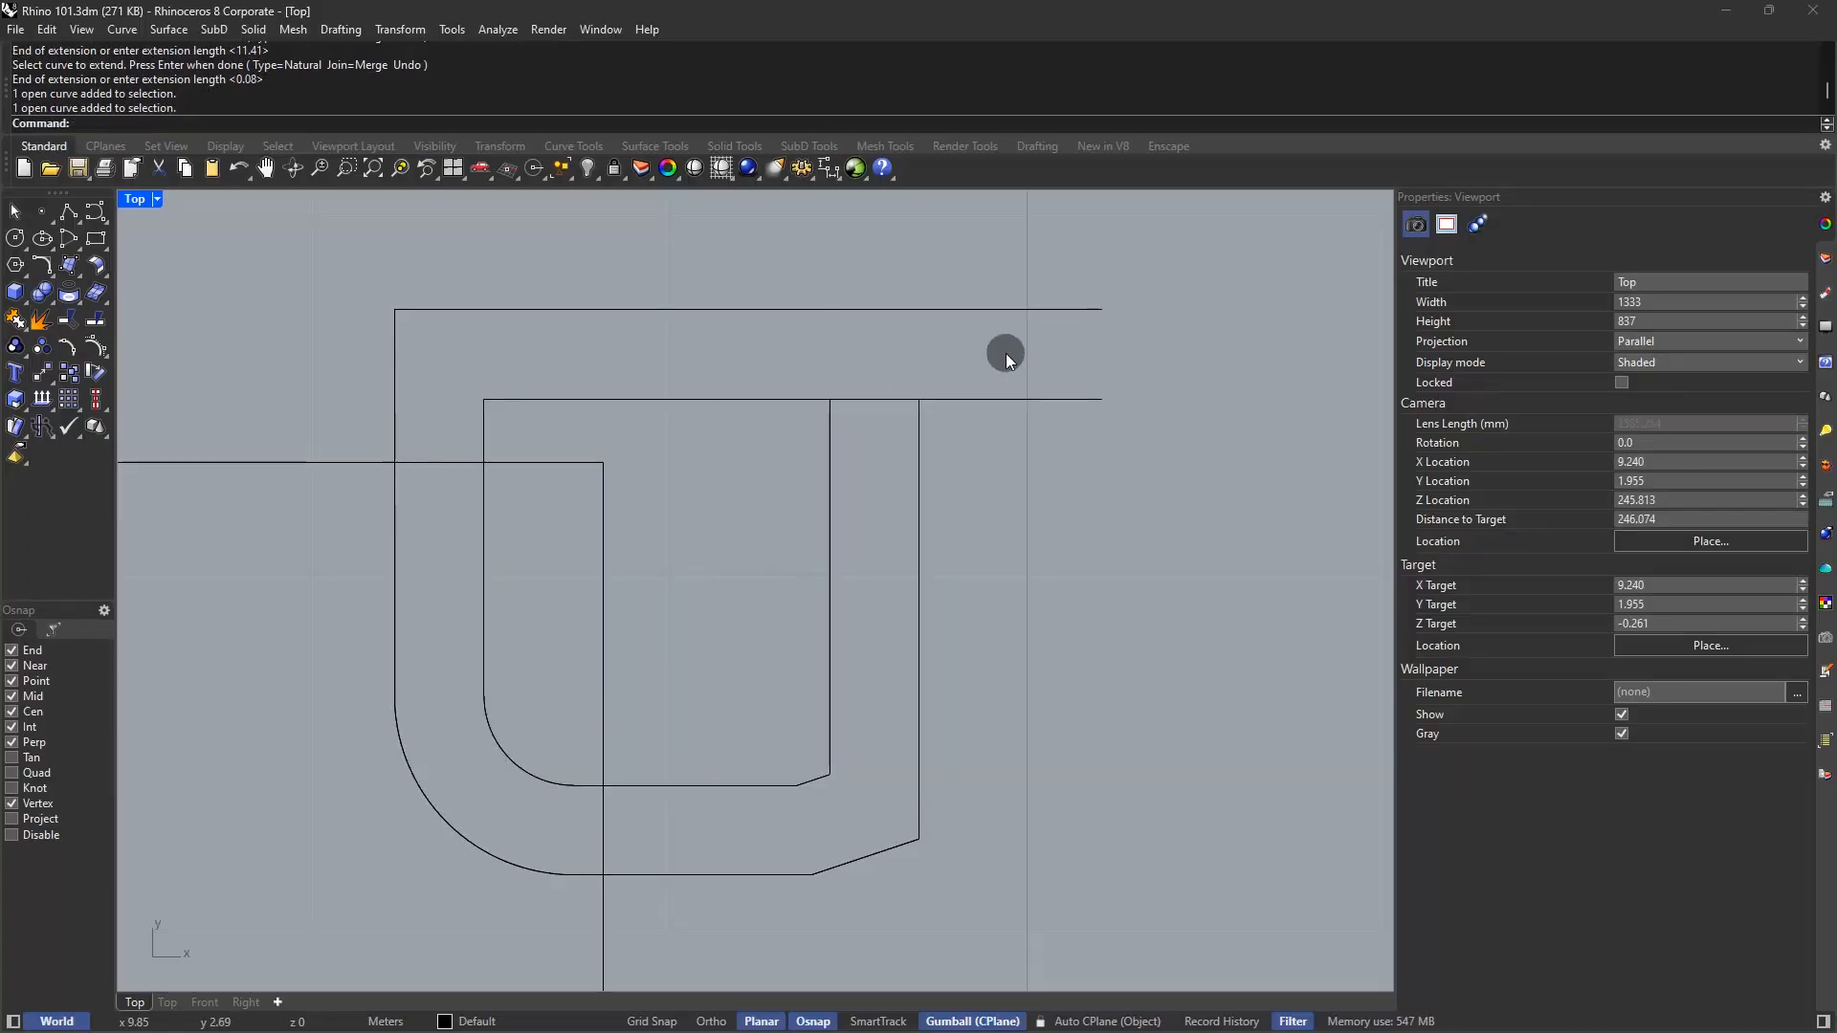
# Draw a horizontal line across both vertical ends
pyautogui.write('L')
pyautogui.press('Return')
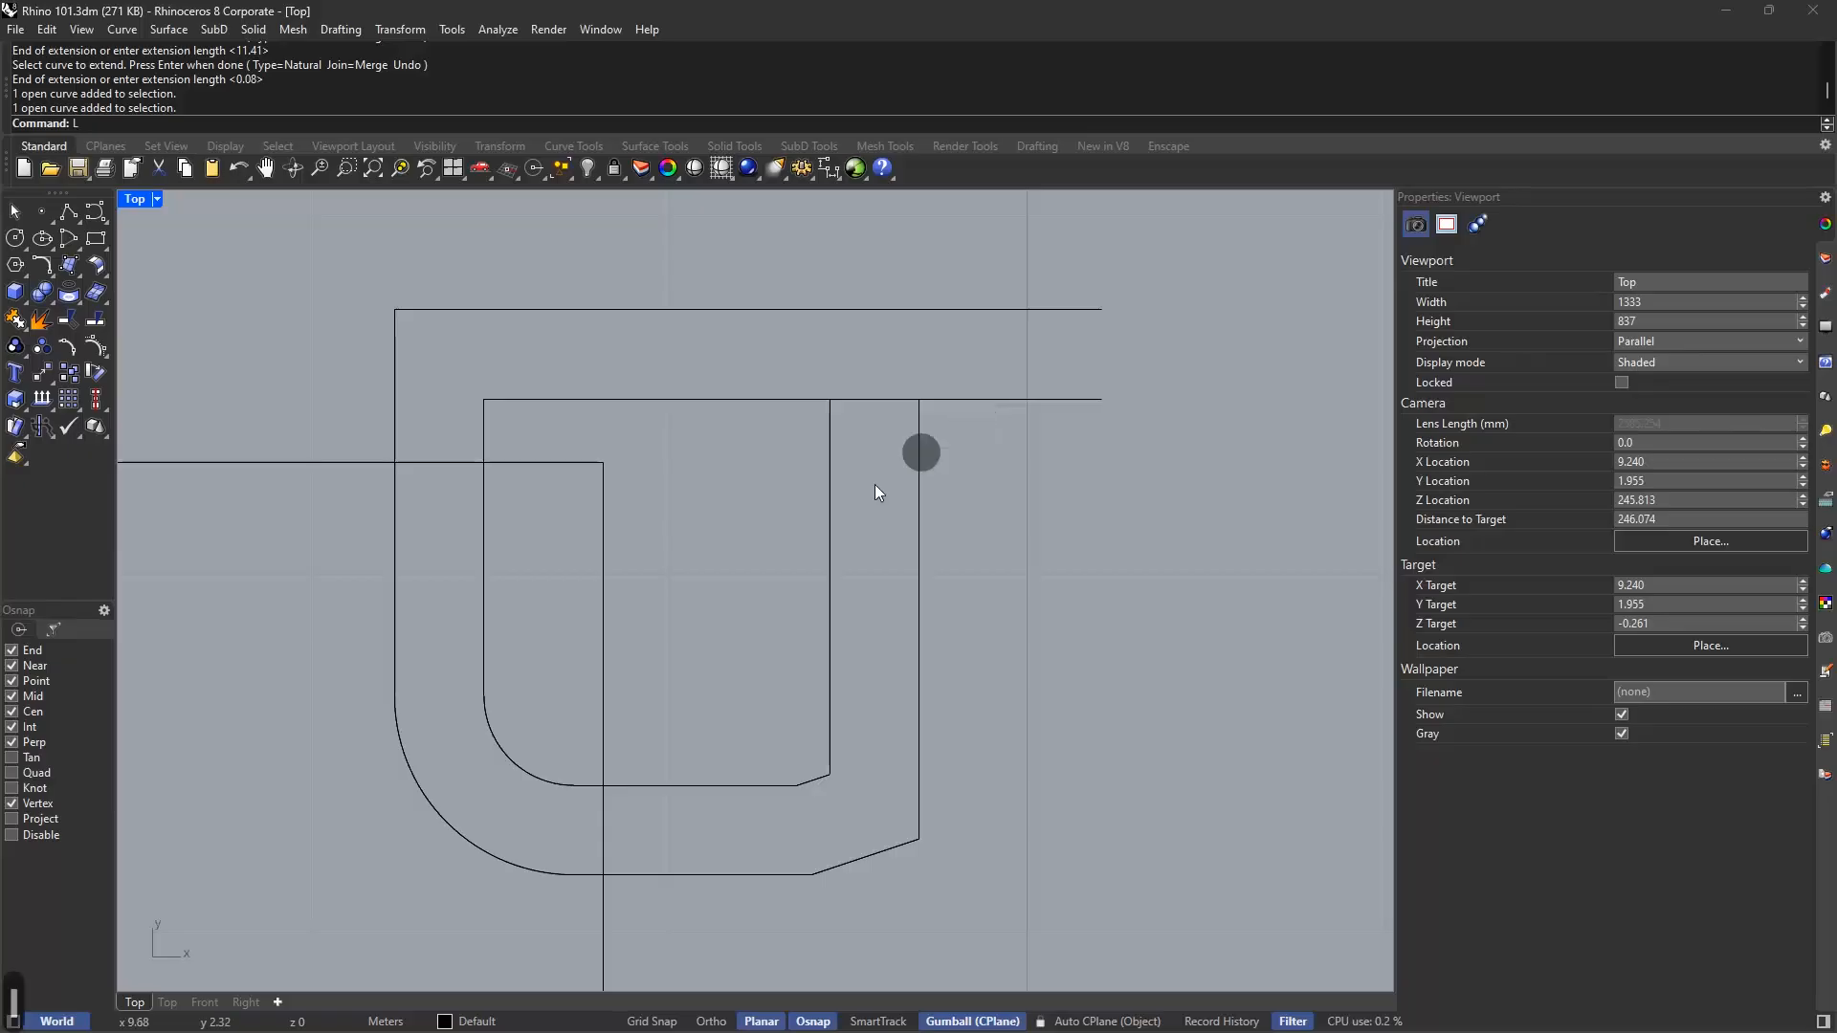
pyautogui.click(772, 471)
pyautogui.click(981, 471)
pyautogui.press('Return')
# Trim away the two vertical stubs above the crossing line
pyautogui.write('tr')
pyautogui.press('Return')
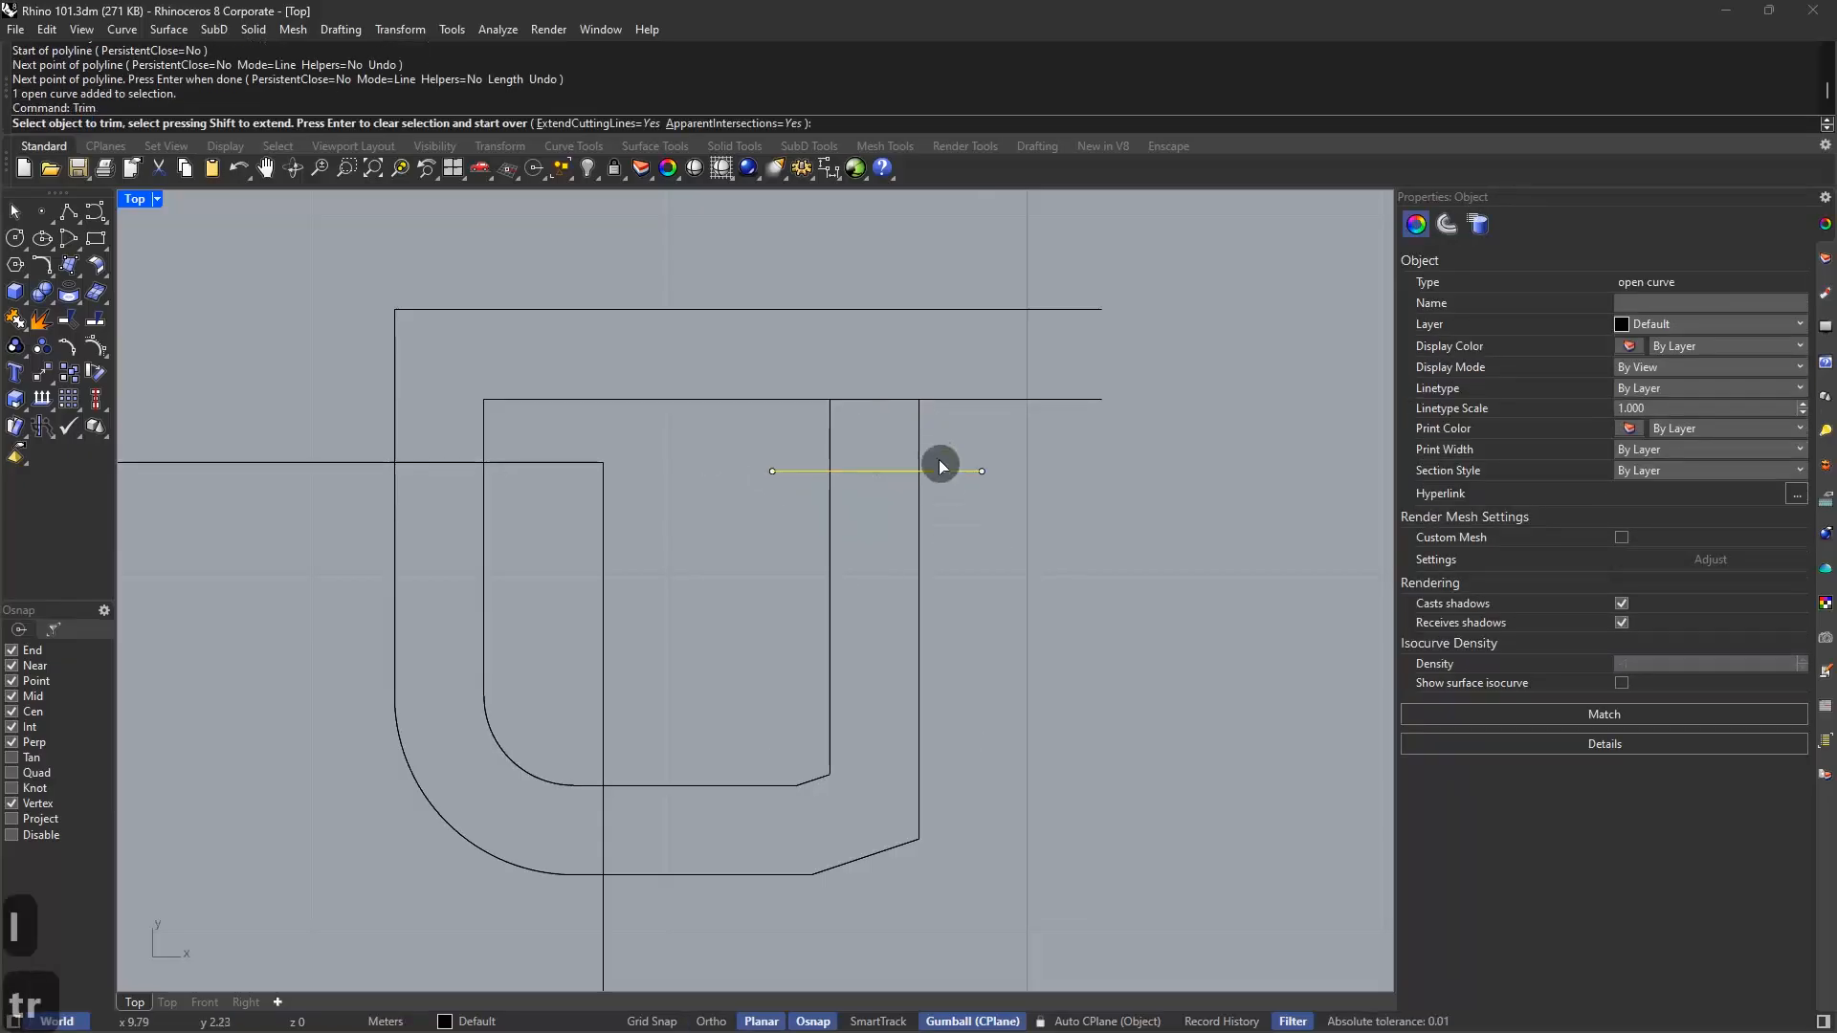
pyautogui.click(922, 433)
pyautogui.click(830, 439)
pyautogui.press('Escape')
pyautogui.press('Escape')
pyautogui.press('Escape')
# Trim the crossing line's left and right stubs using the surrounding curves as cutters
pyautogui.moveTo(1003, 448); pyautogui.dragTo(753, 579)
pyautogui.write('tr')
pyautogui.press('Return')
pyautogui.click(802, 471)
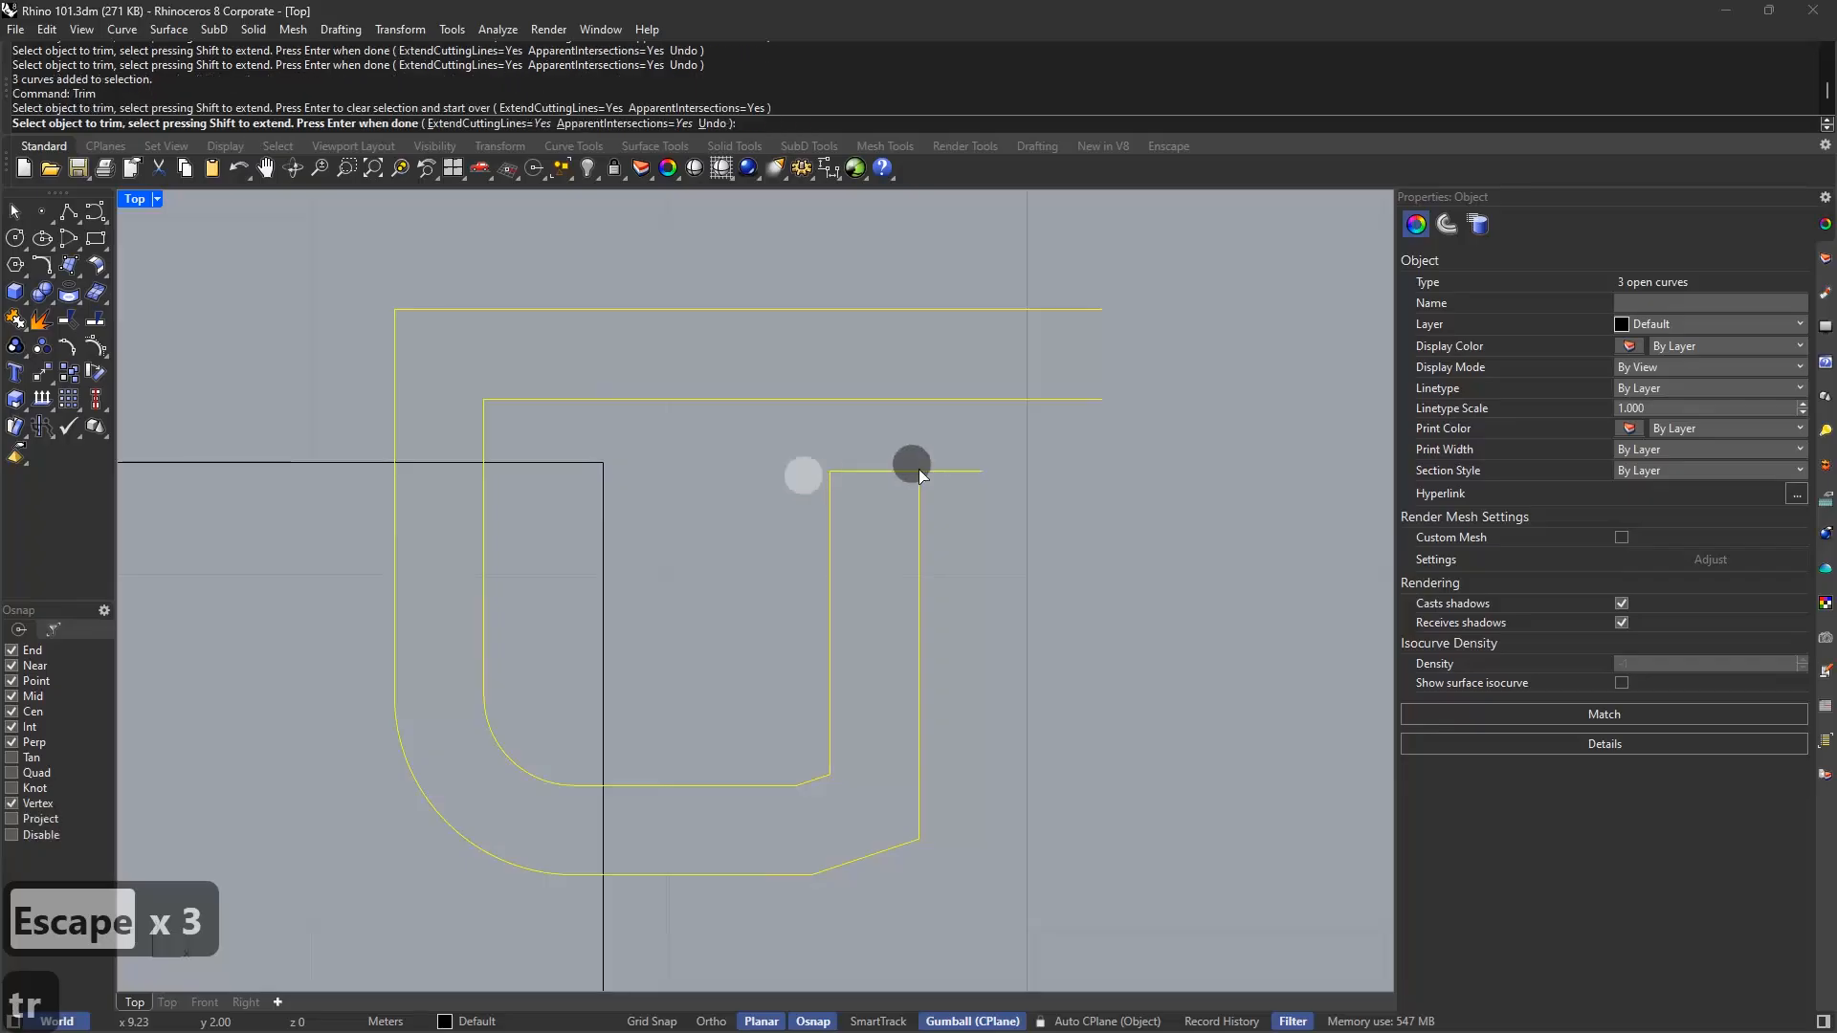
pyautogui.click(954, 472)
pyautogui.press('Escape')
pyautogui.press('Escape')
# Join the three curves and close them with CloseCrv into one U outline
pyautogui.moveTo(968, 447); pyautogui.dragTo(750, 537)
pyautogui.write('j')
pyautogui.press('Return')
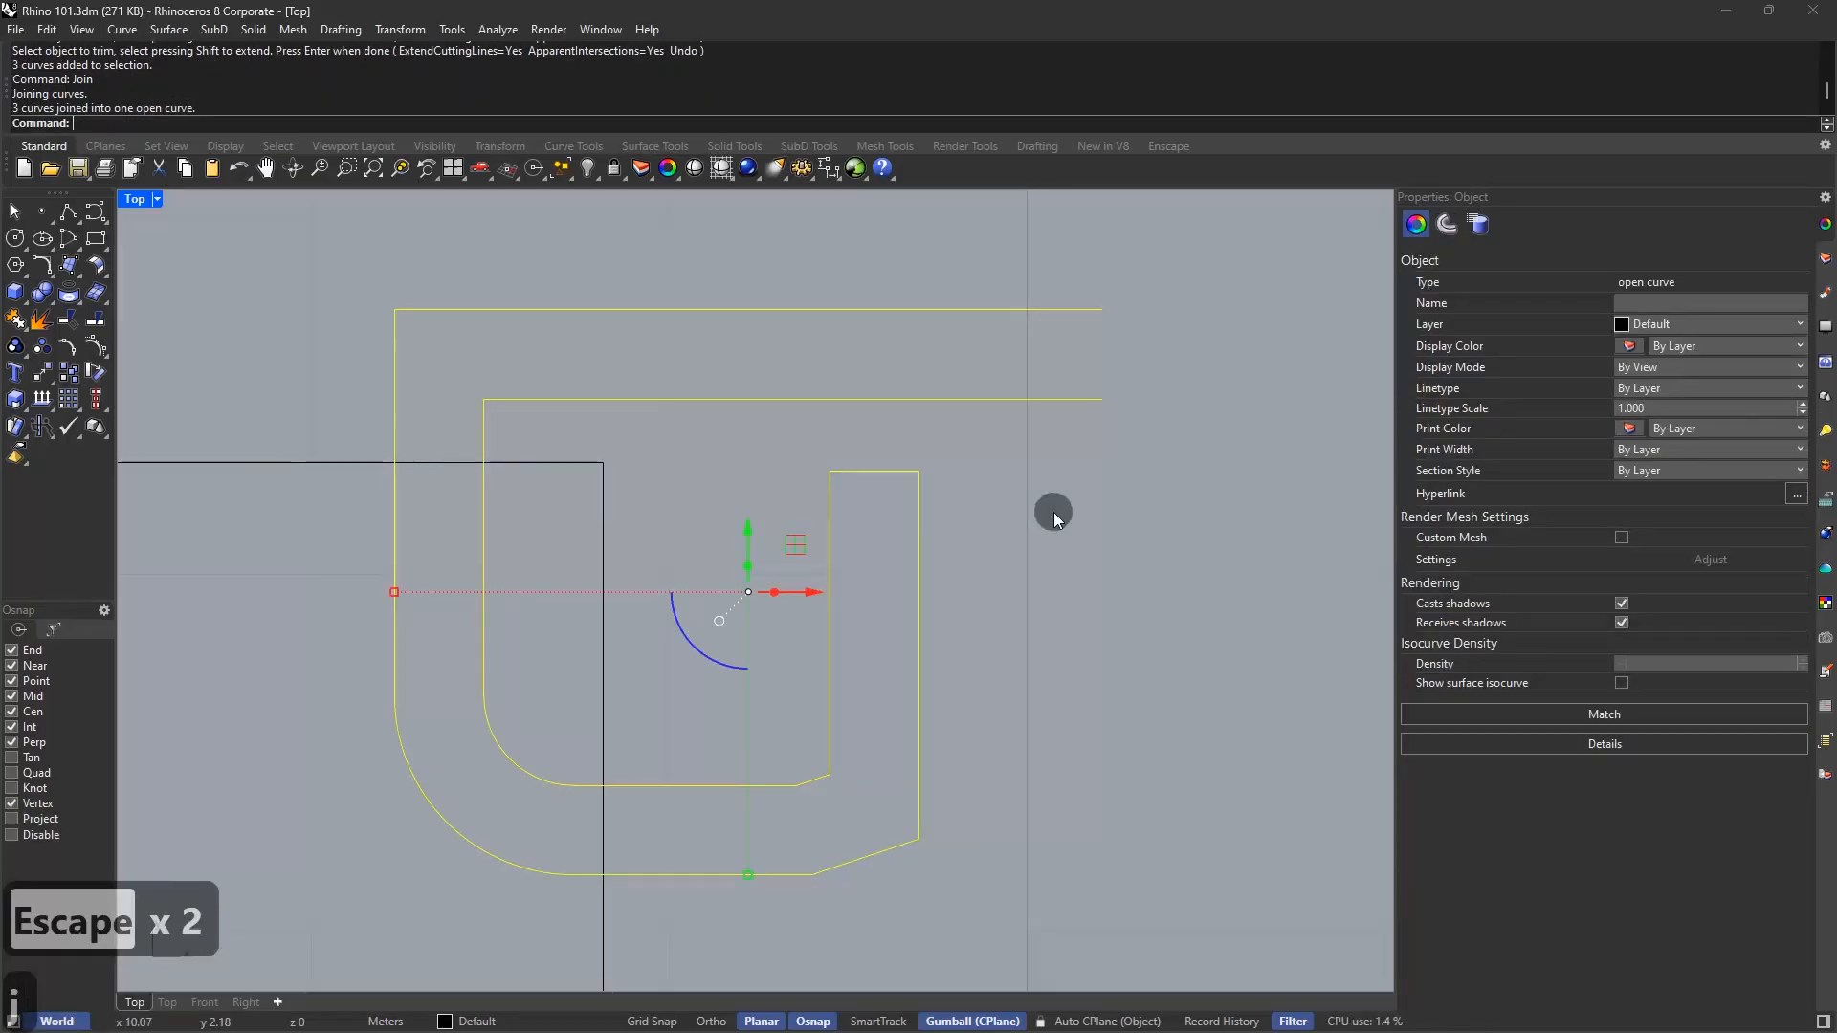
pyautogui.click(1053, 513)
pyautogui.click(1037, 403)
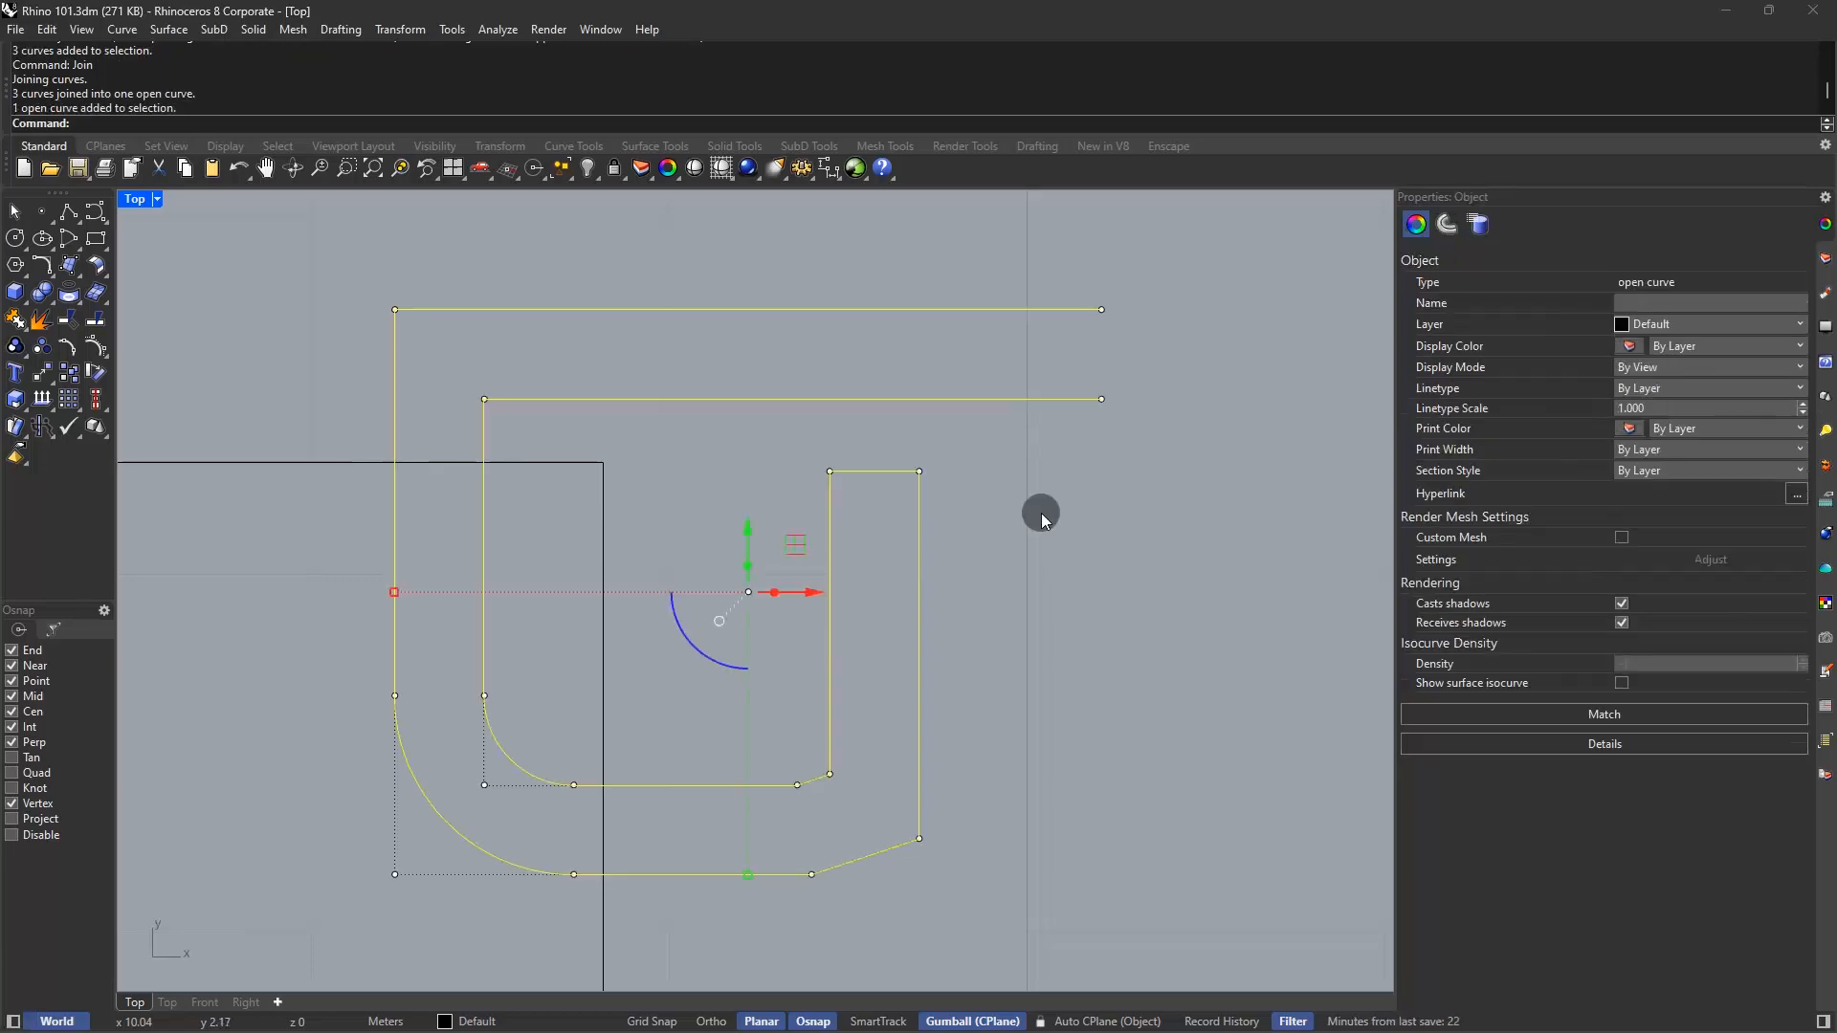
pyautogui.write('clos')
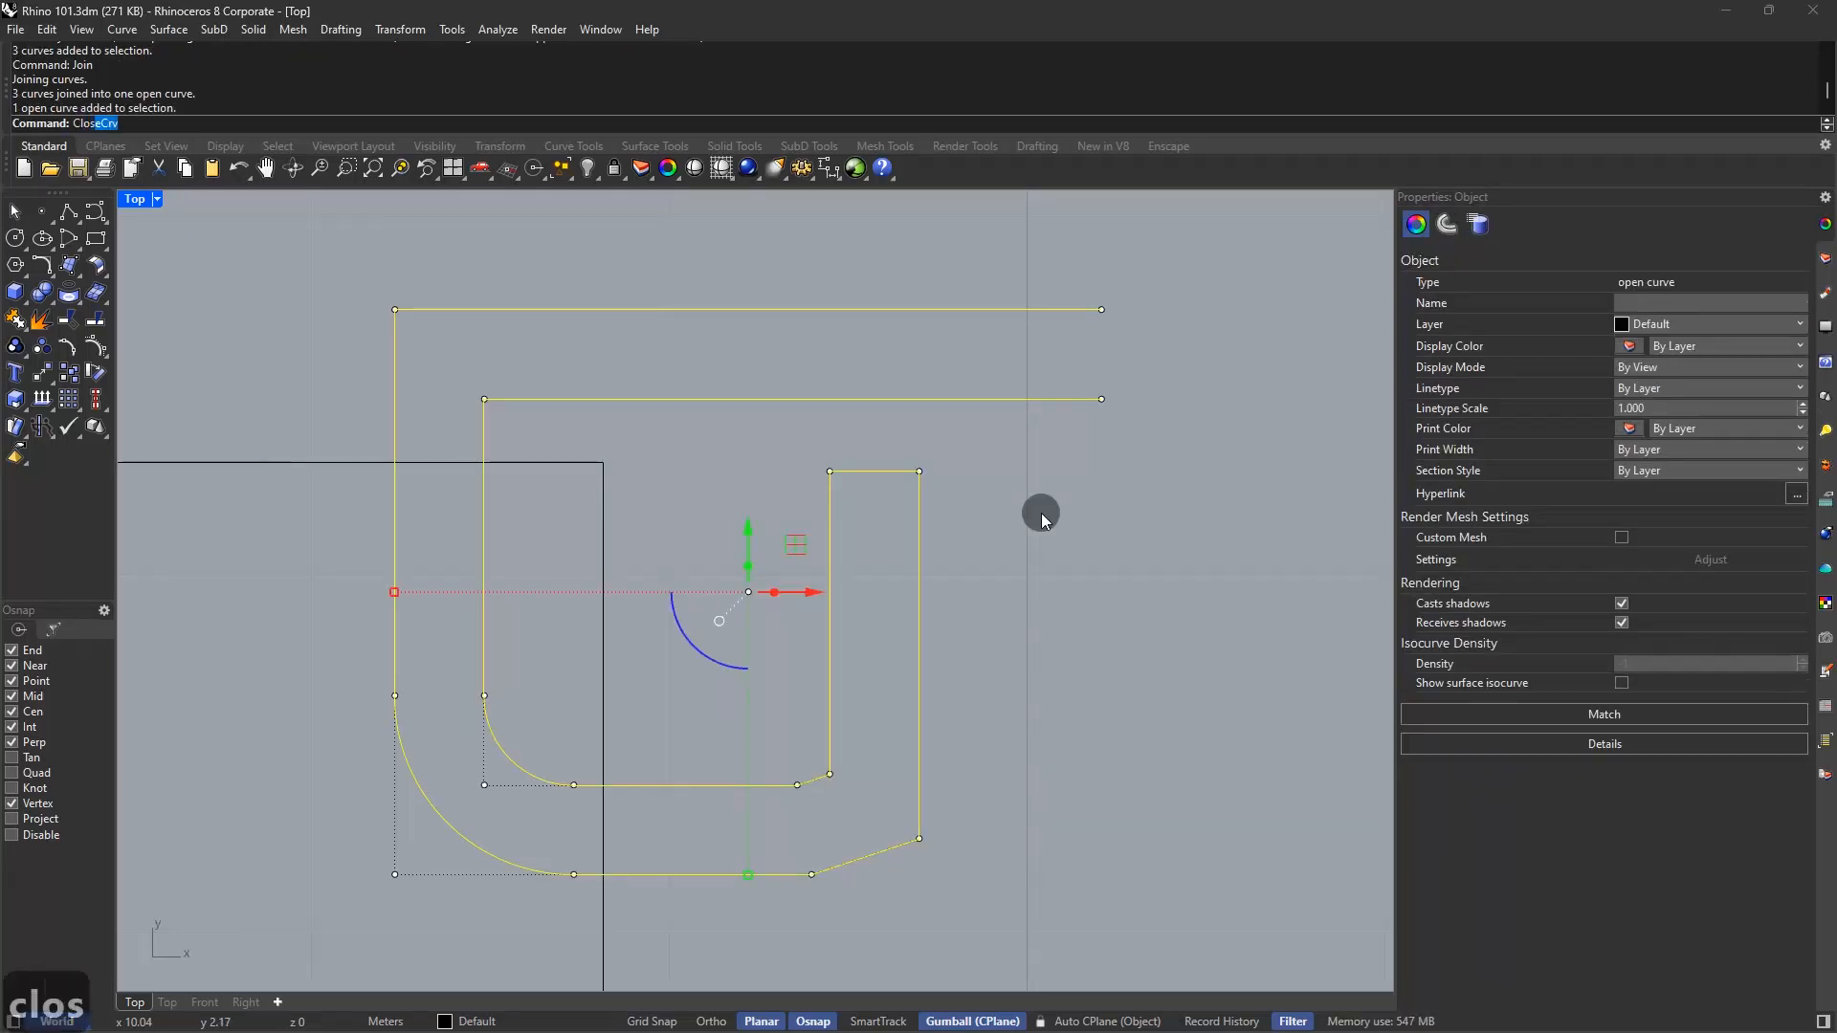
pyautogui.press('Return')
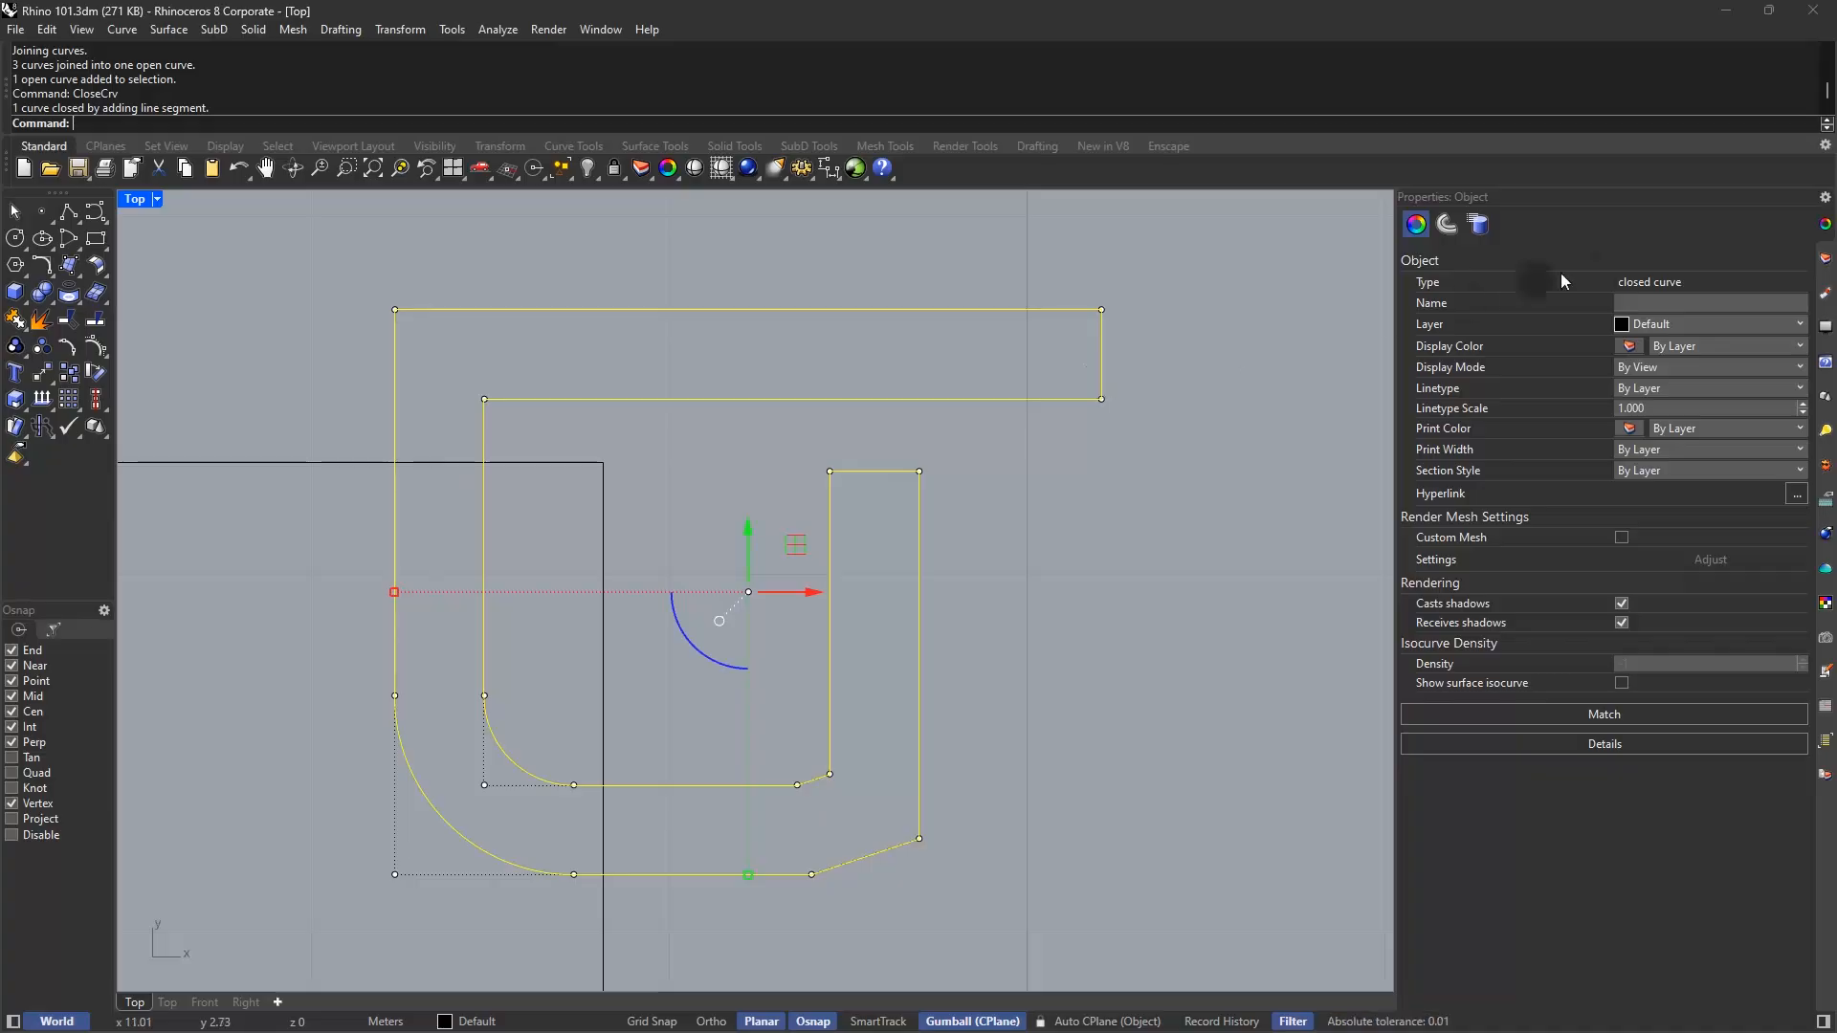
pyautogui.moveTo(639, 400); pyautogui.dragTo(785, 388, button='right')
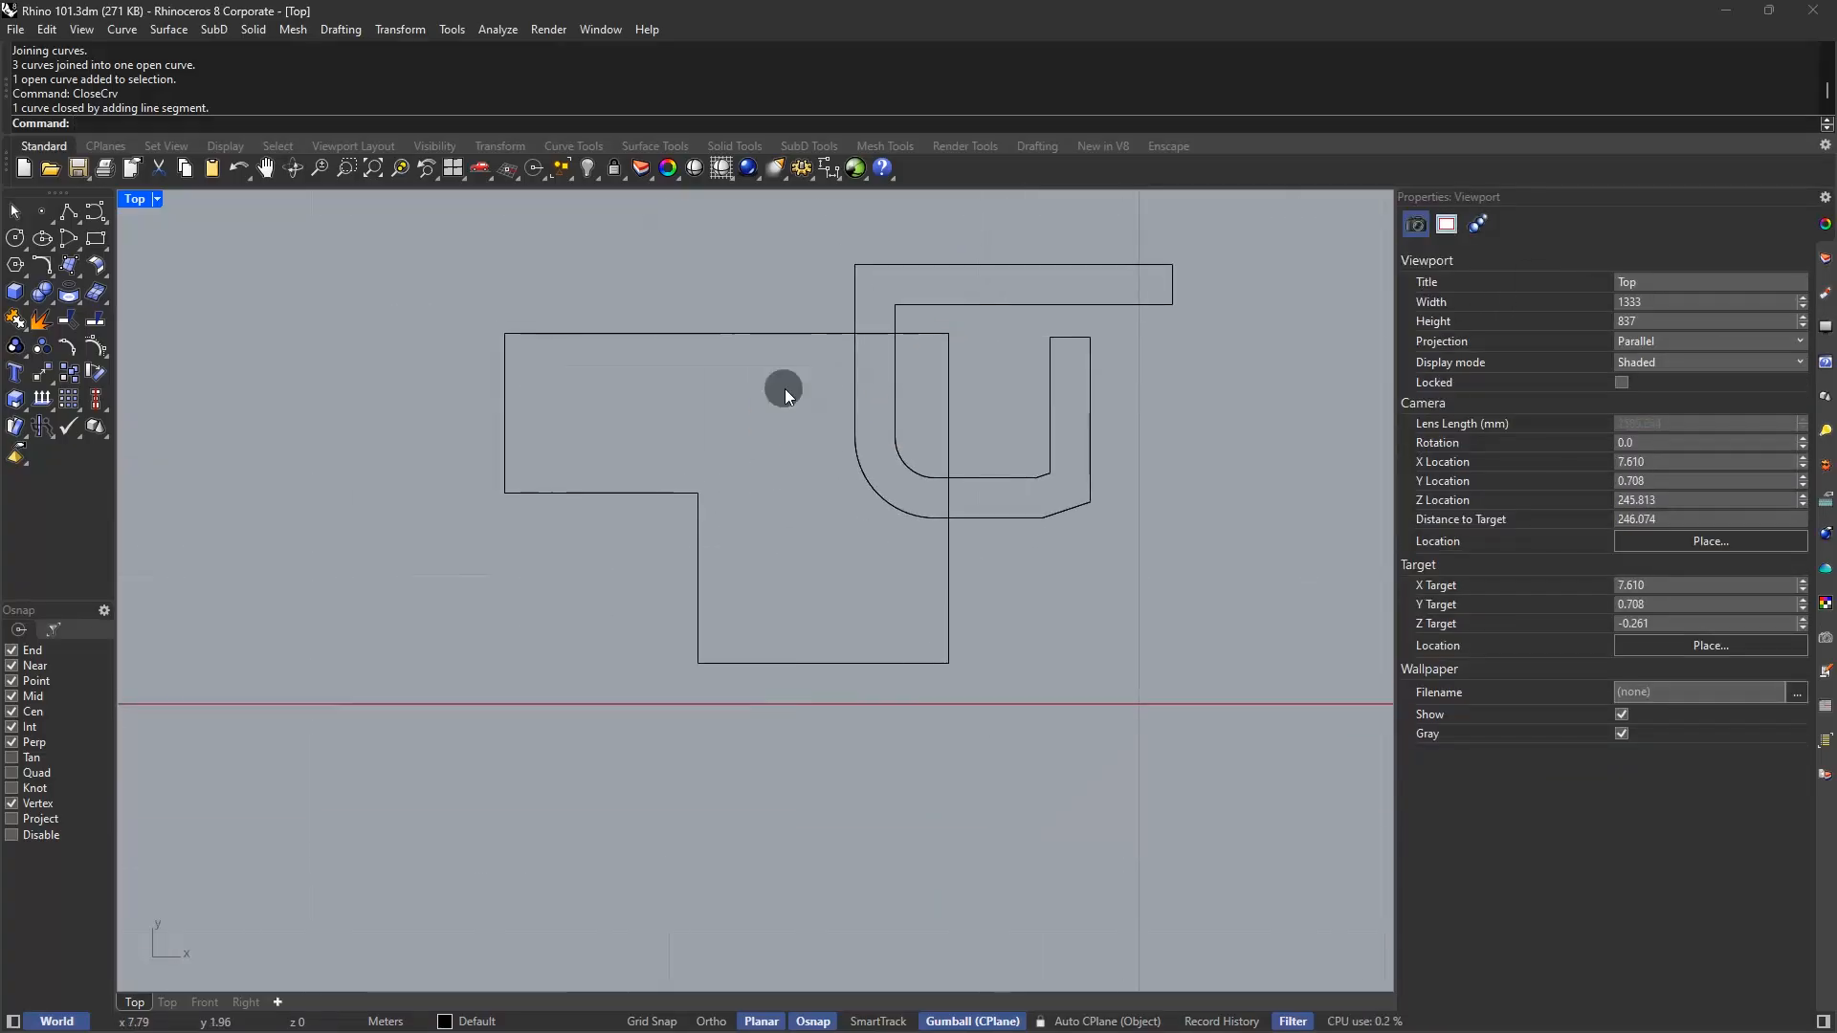
# Round all corners of the left stepped outline with FilletCorners at radius 0.1
pyautogui.write('Fillet')
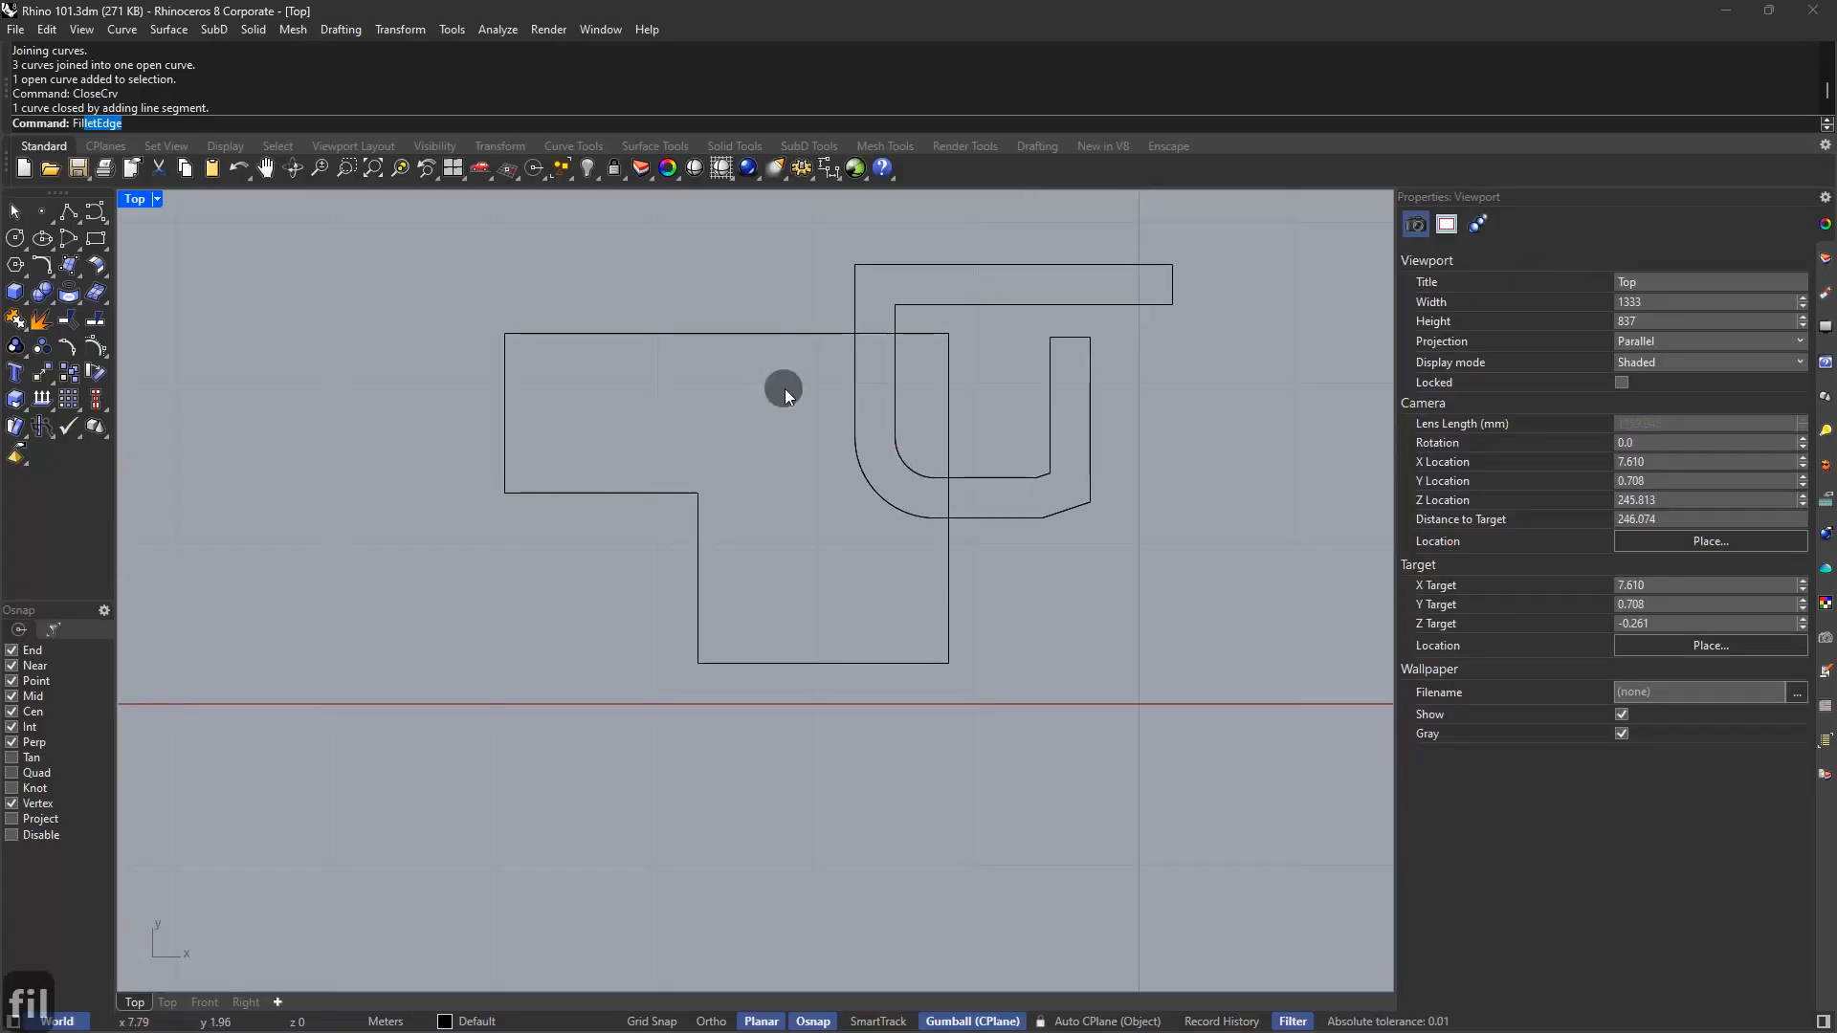
pyautogui.press('Down')
pyautogui.press('Return')
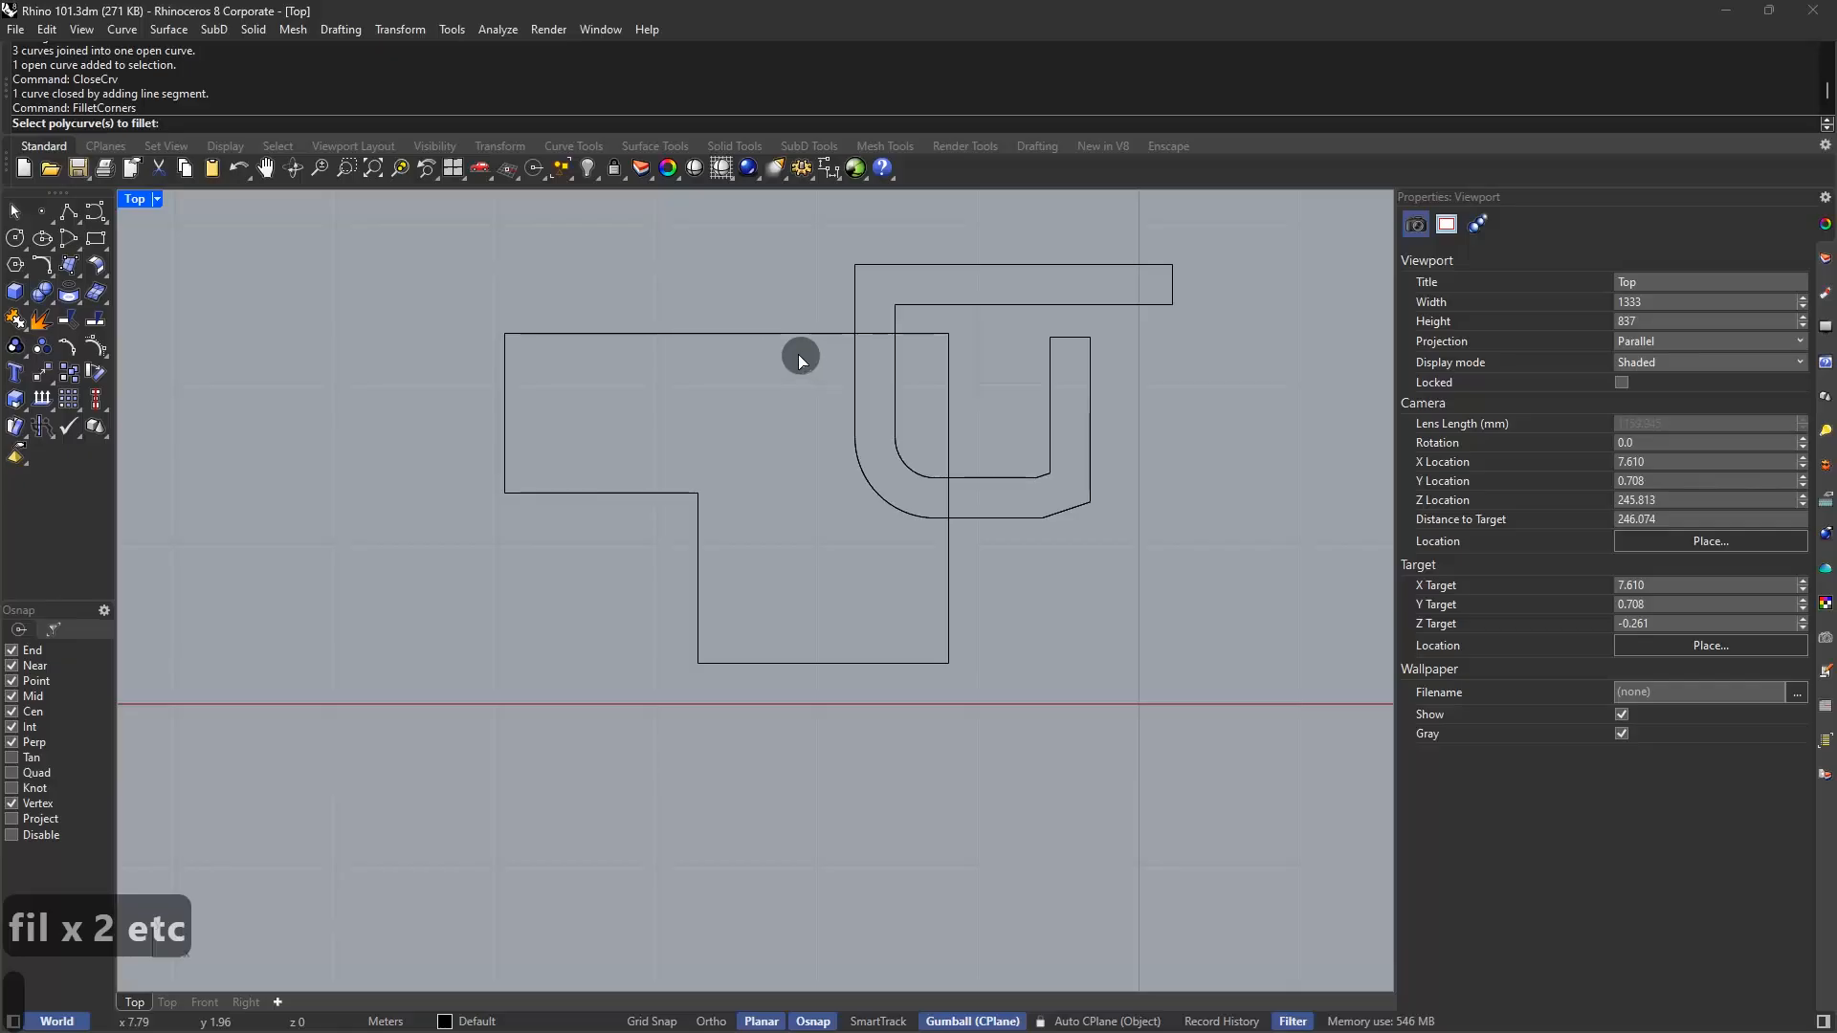
pyautogui.click(792, 337)
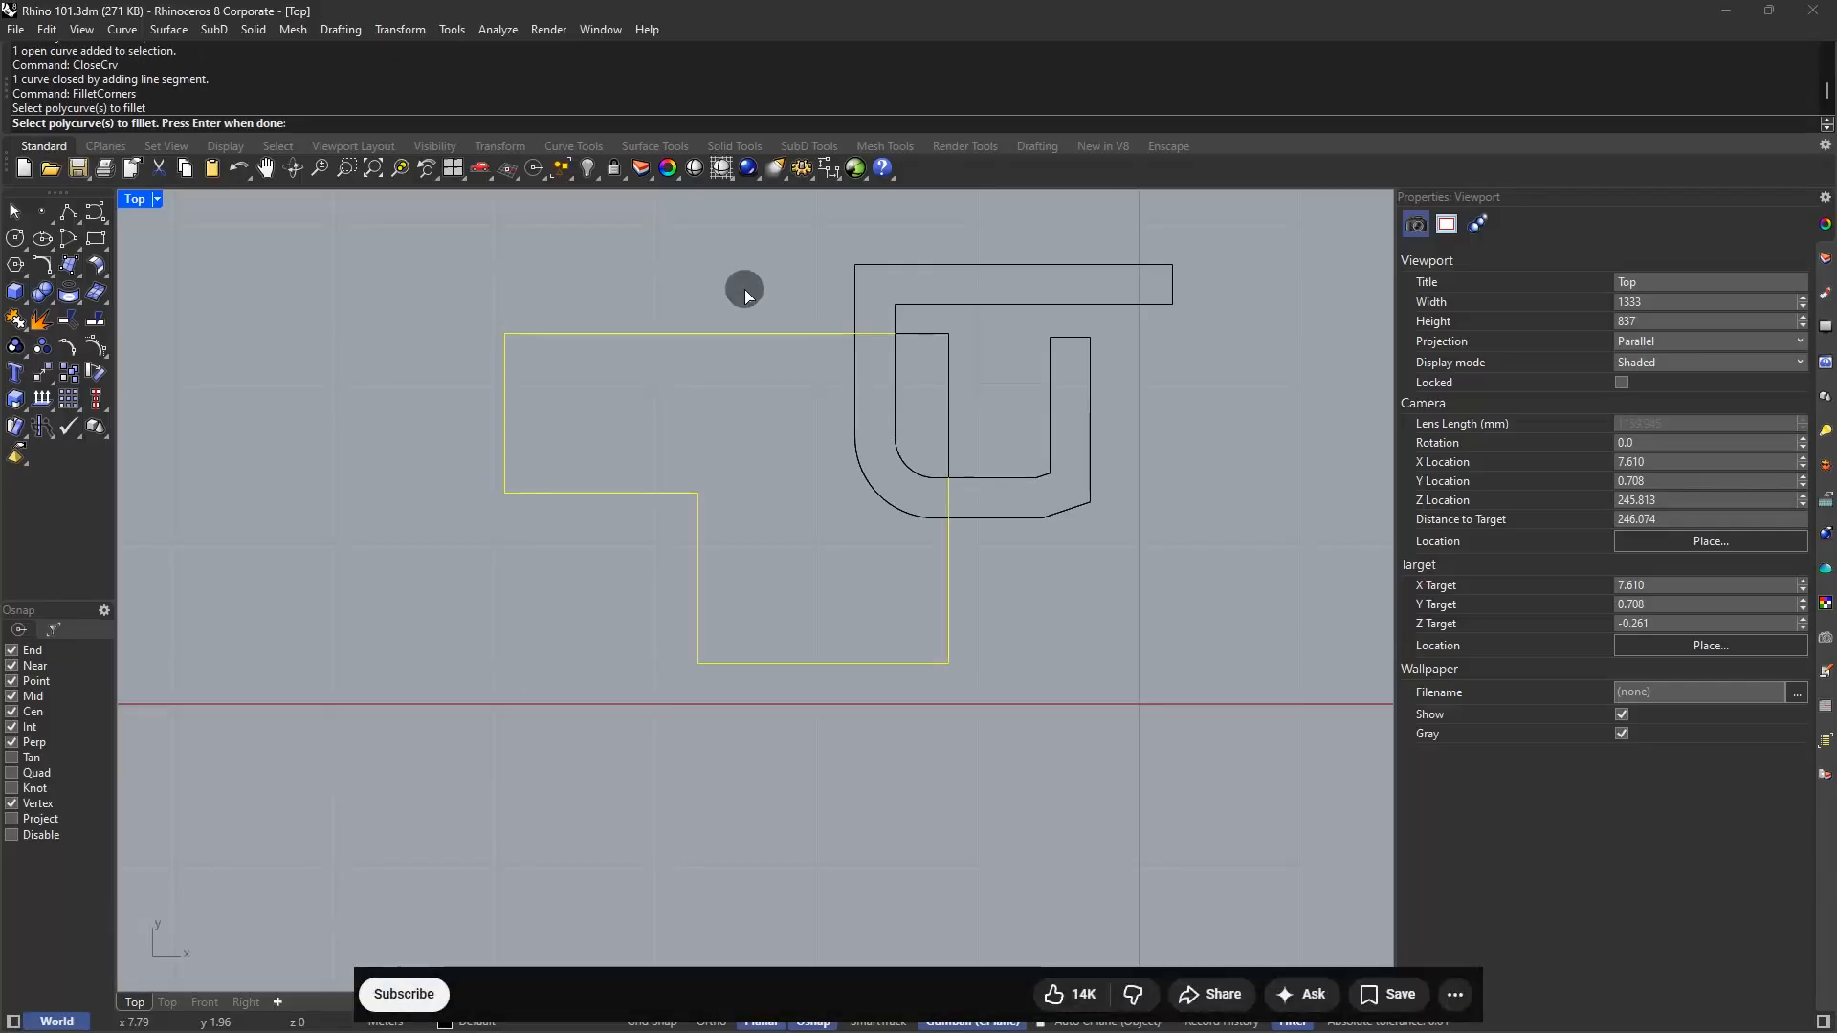
pyautogui.press('Return')
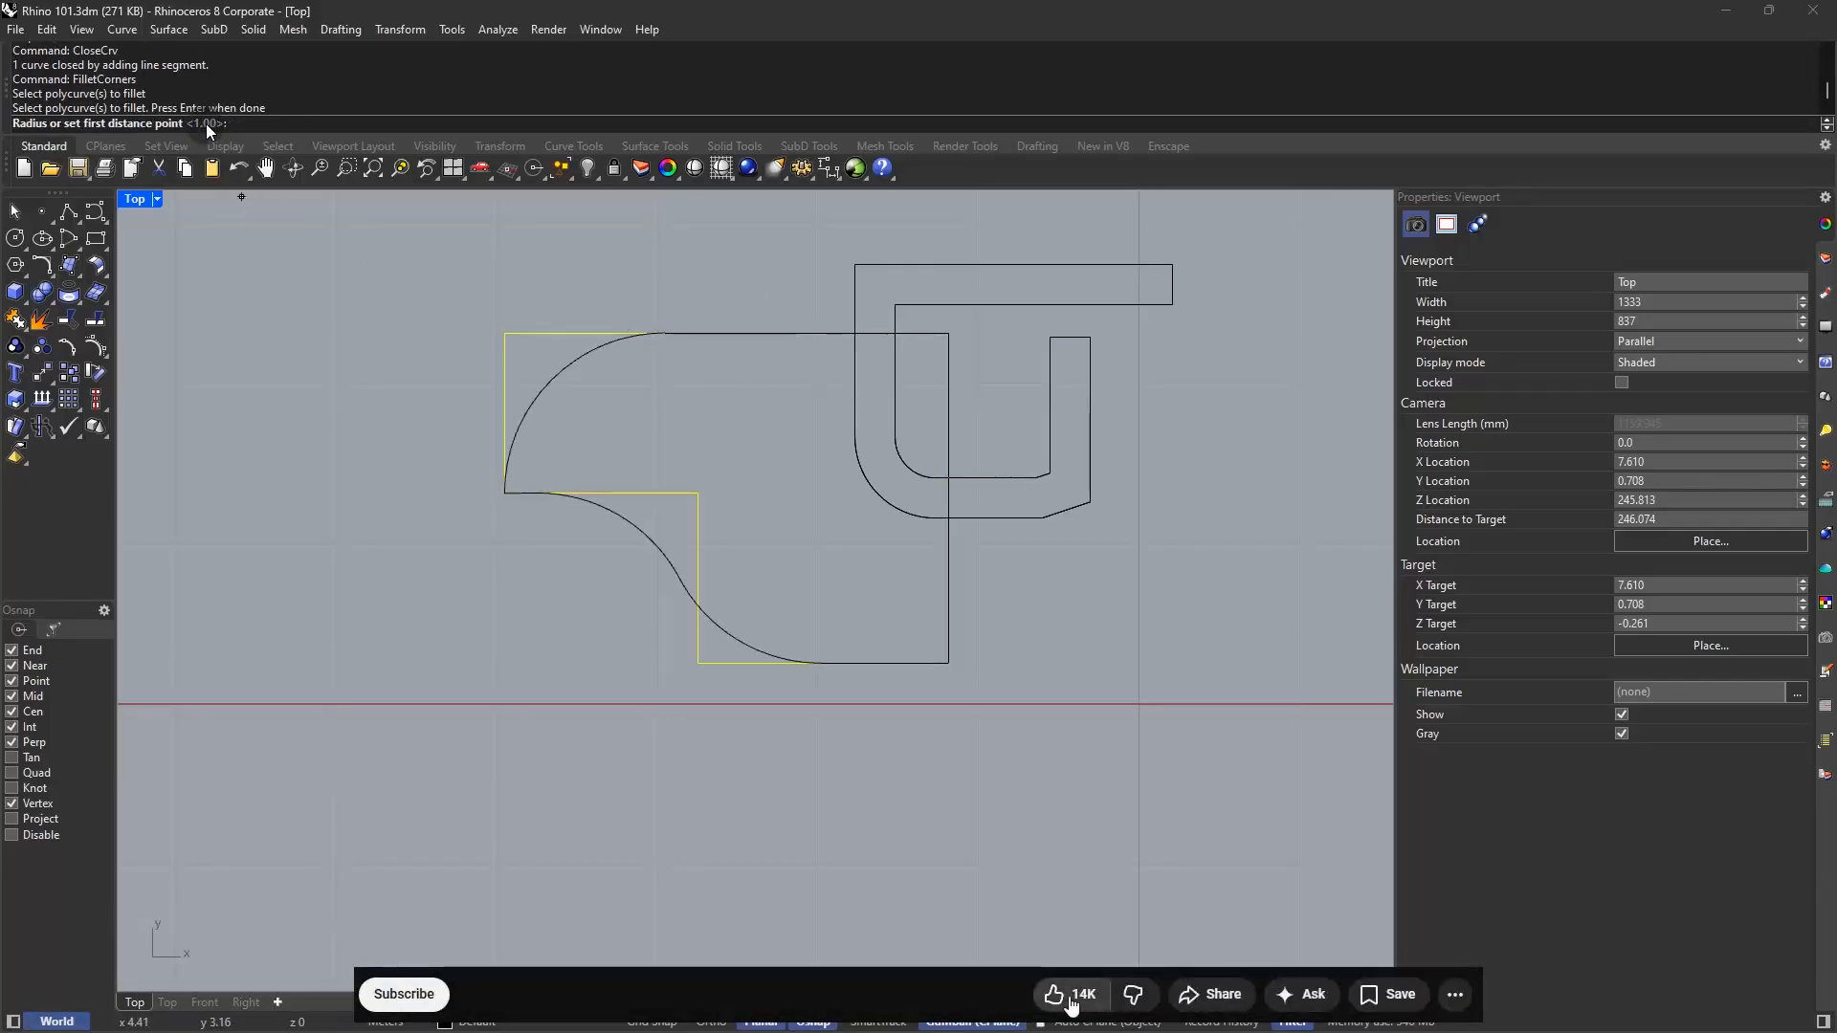
pyautogui.write('0.')
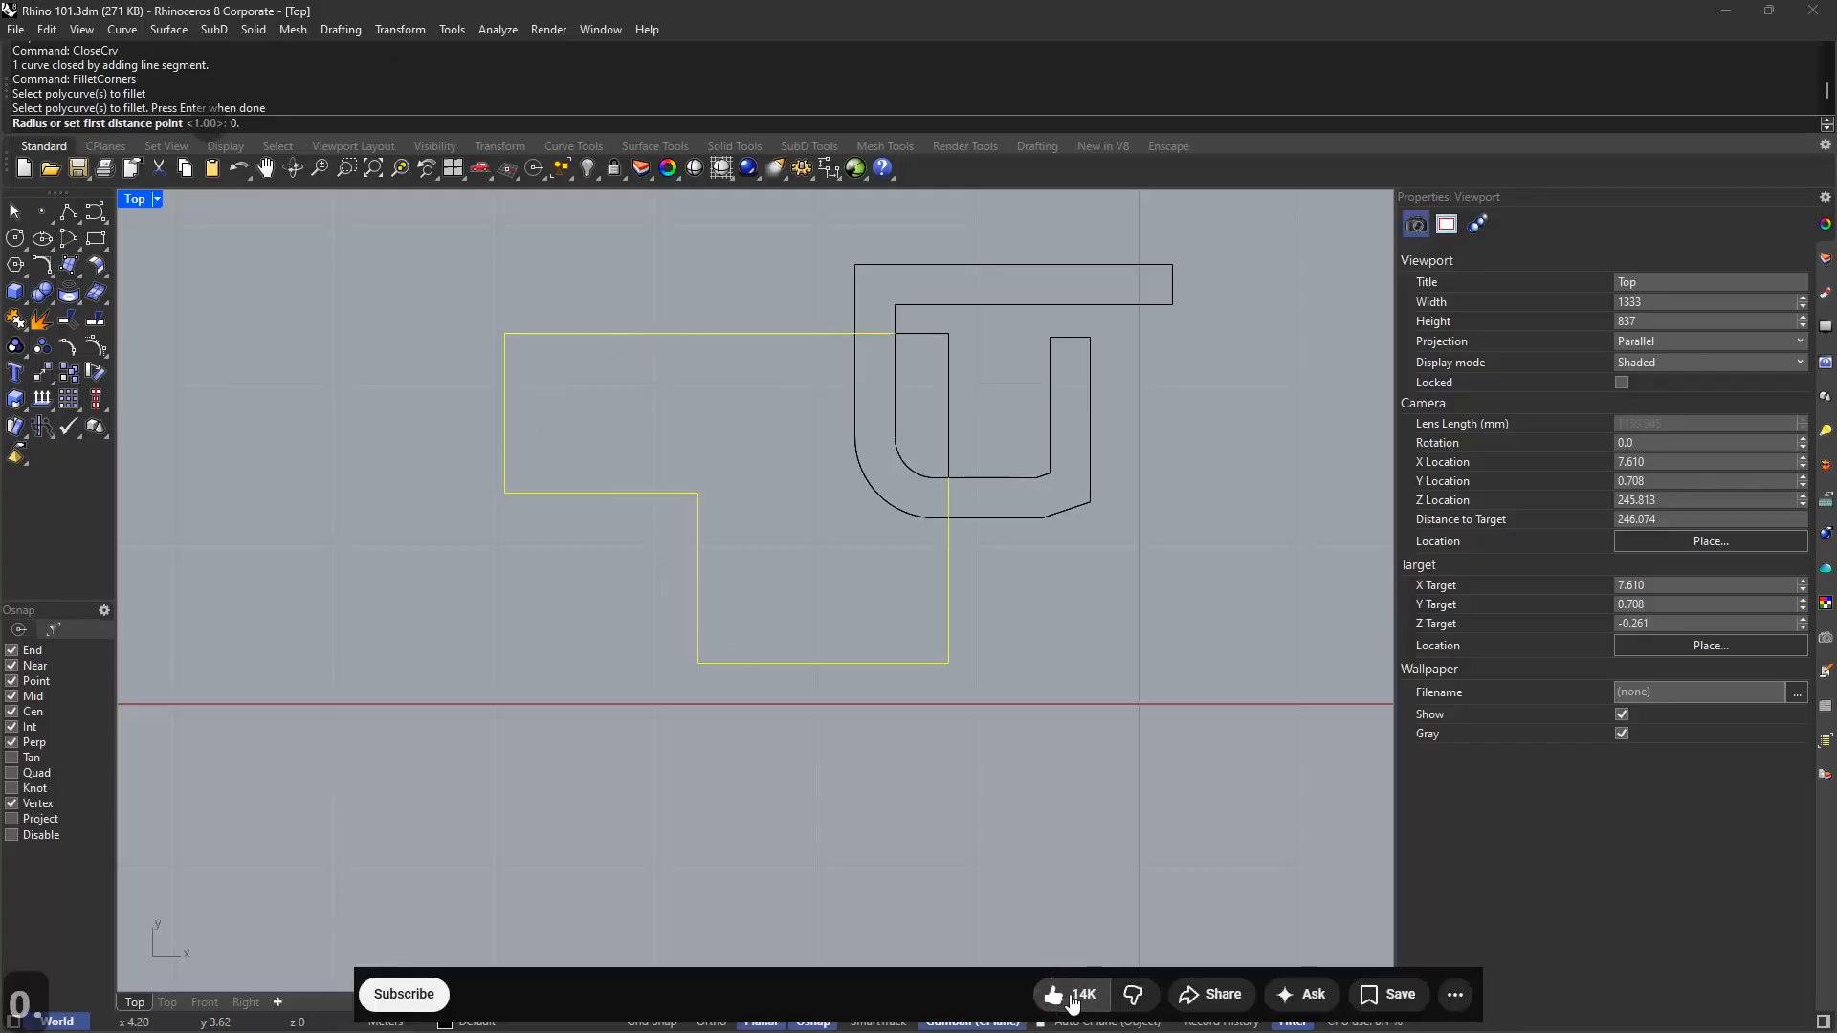
pyautogui.write('1')
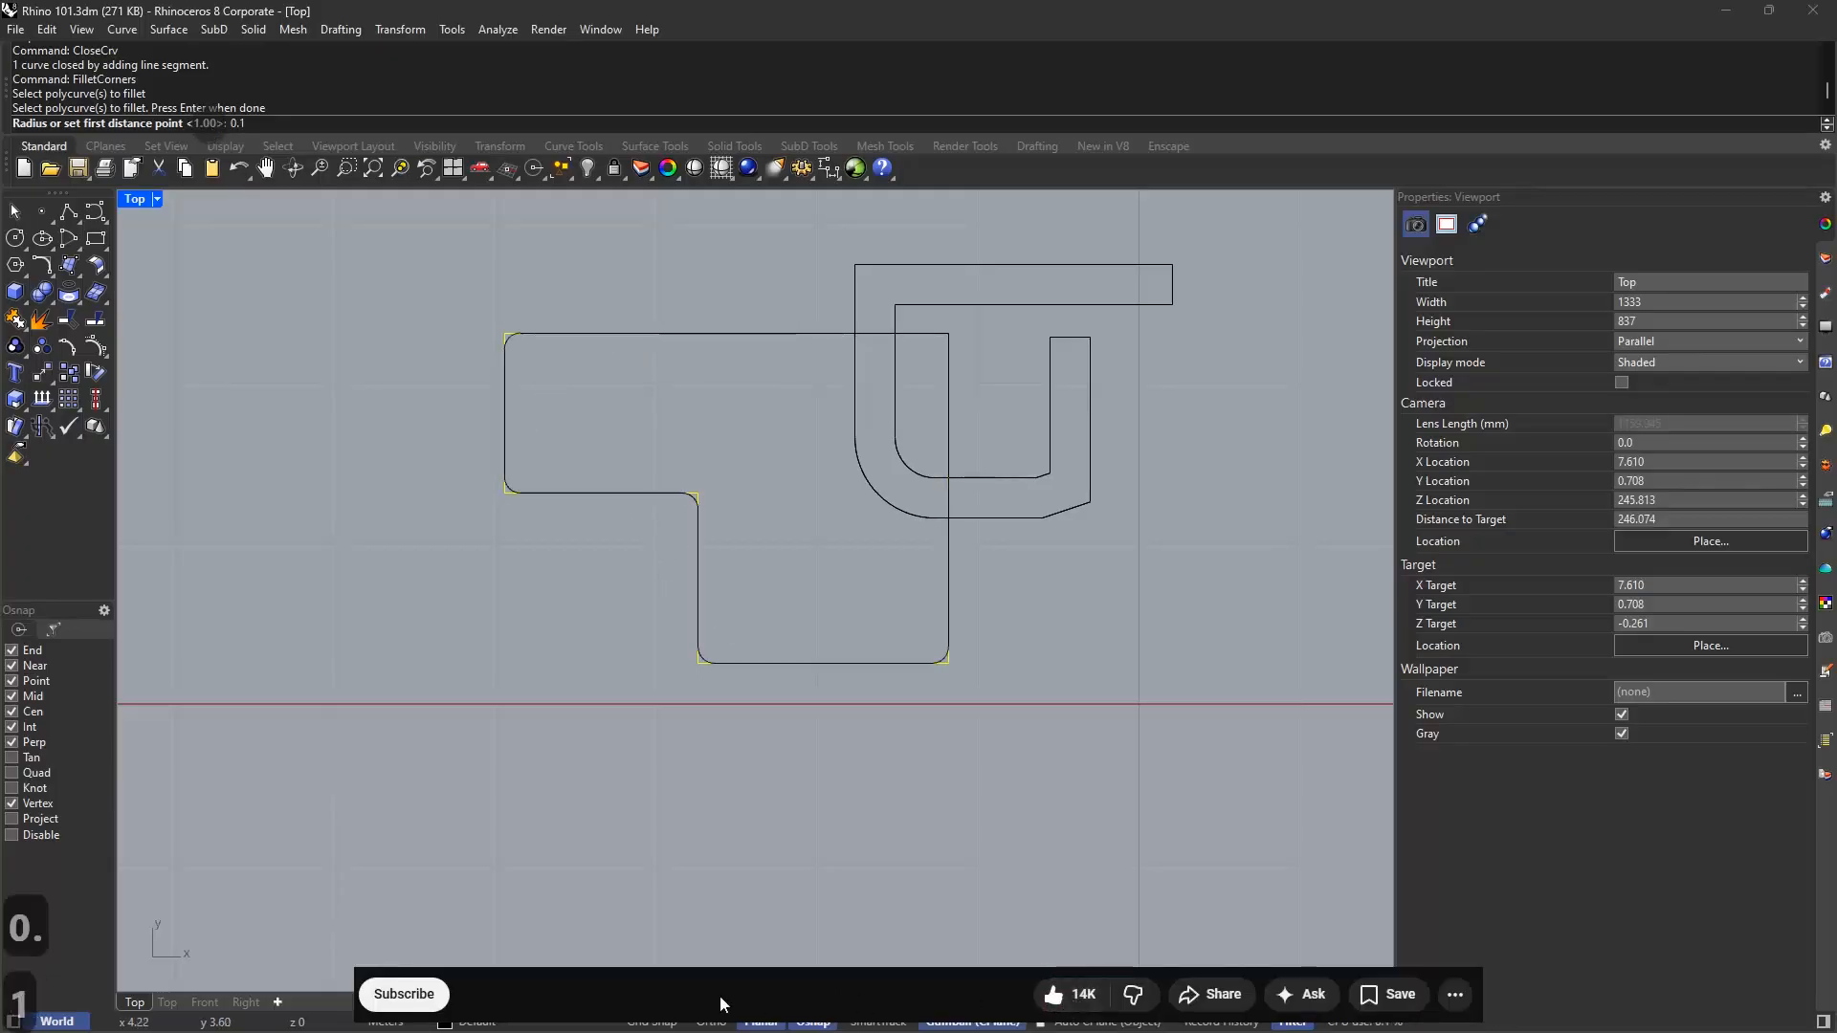
pyautogui.press('Return')
# Select the two curves that will be joined into one closed outline
pyautogui.click(424, 1000)
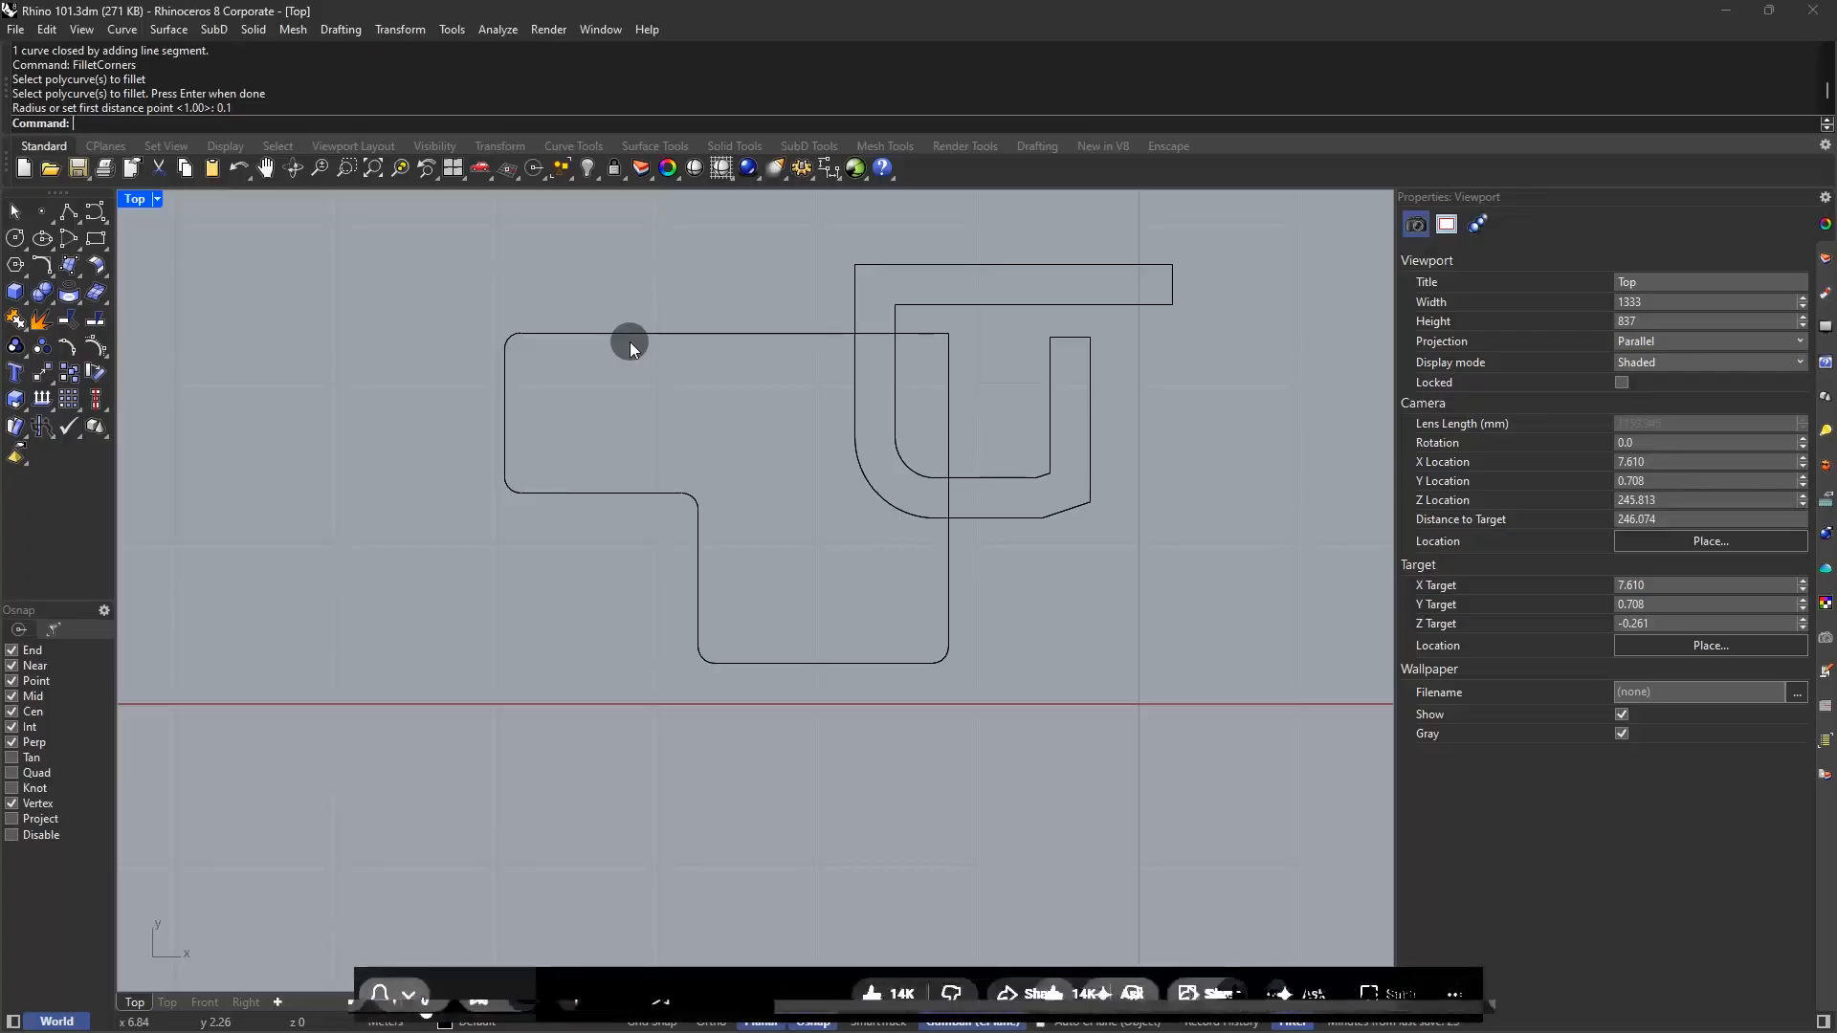
pyautogui.click(818, 334)
pyautogui.click(948, 354)
# Join the two selected curves into one closed curve and clear the selection
pyautogui.write('joi')
pyautogui.press('Return')
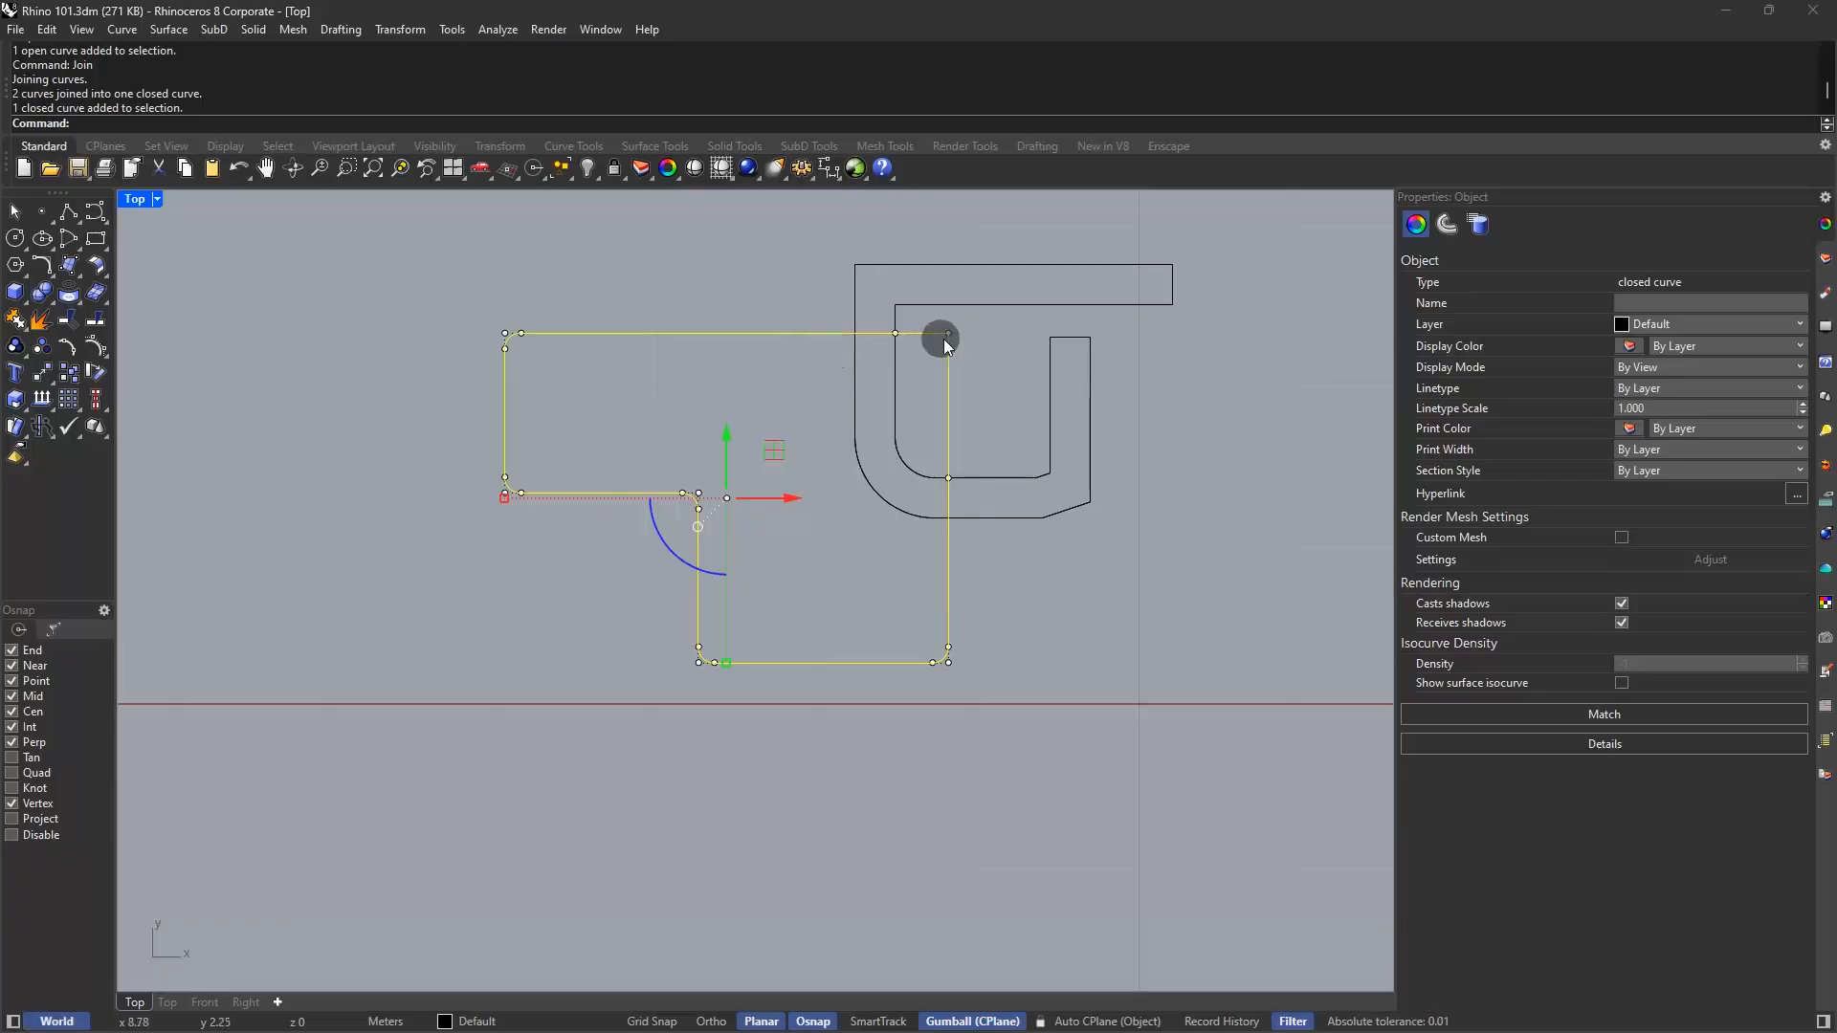
pyautogui.click(896, 335)
# Try moving the curve's corner point up to the rectangle corner, then undo it
pyautogui.click(962, 390)
pyautogui.hotkey('ctrl', 'z')
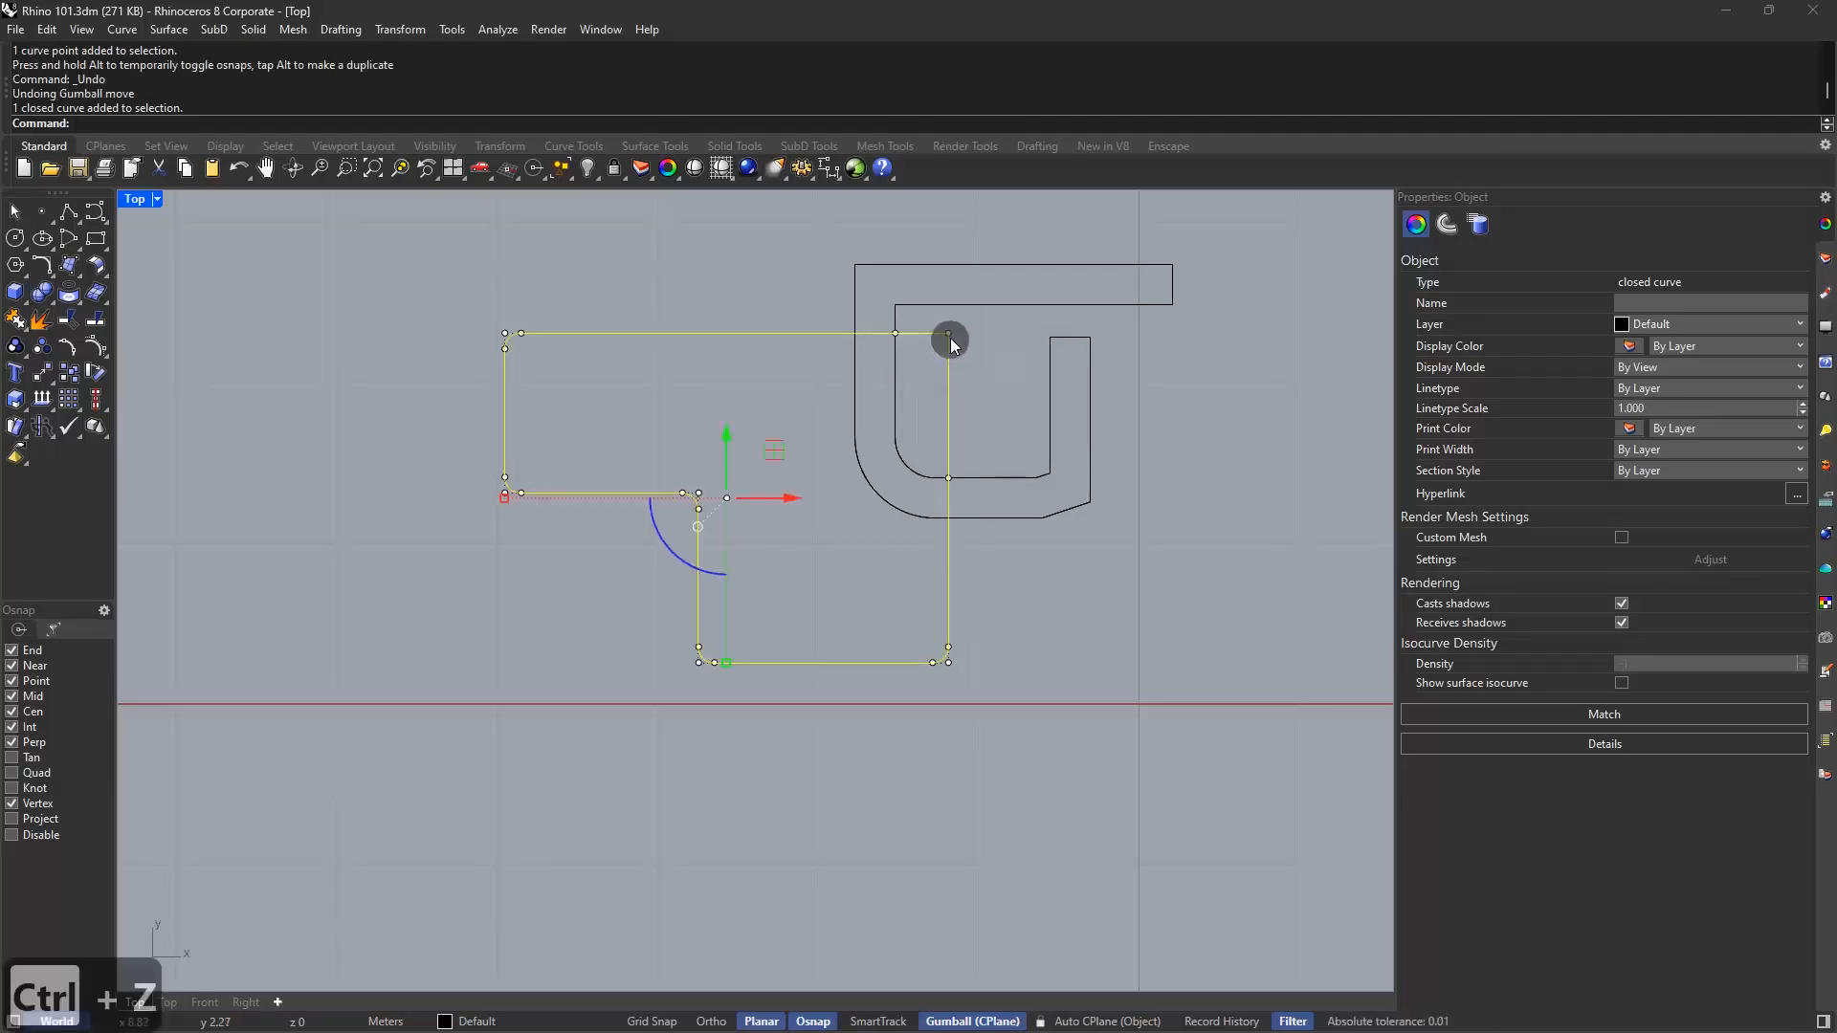
pyautogui.click(949, 334)
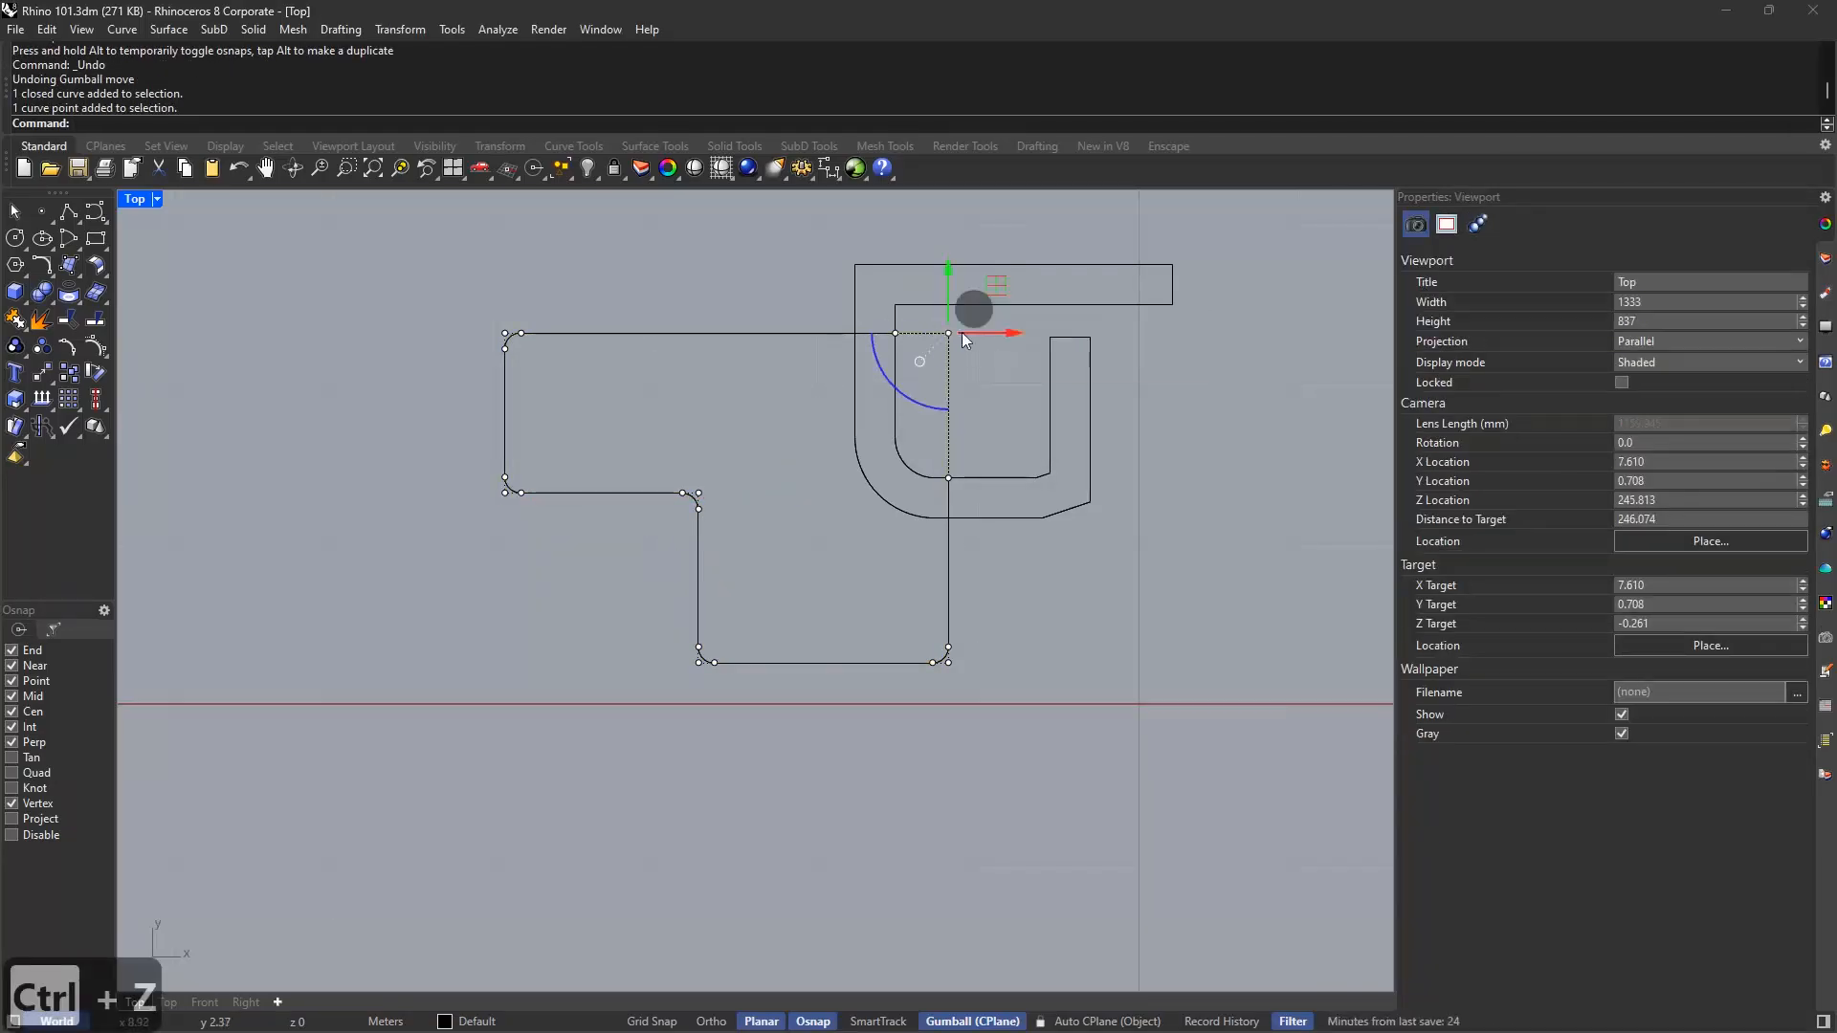
pyautogui.moveTo(985, 295); pyautogui.dragTo(1051, 225)
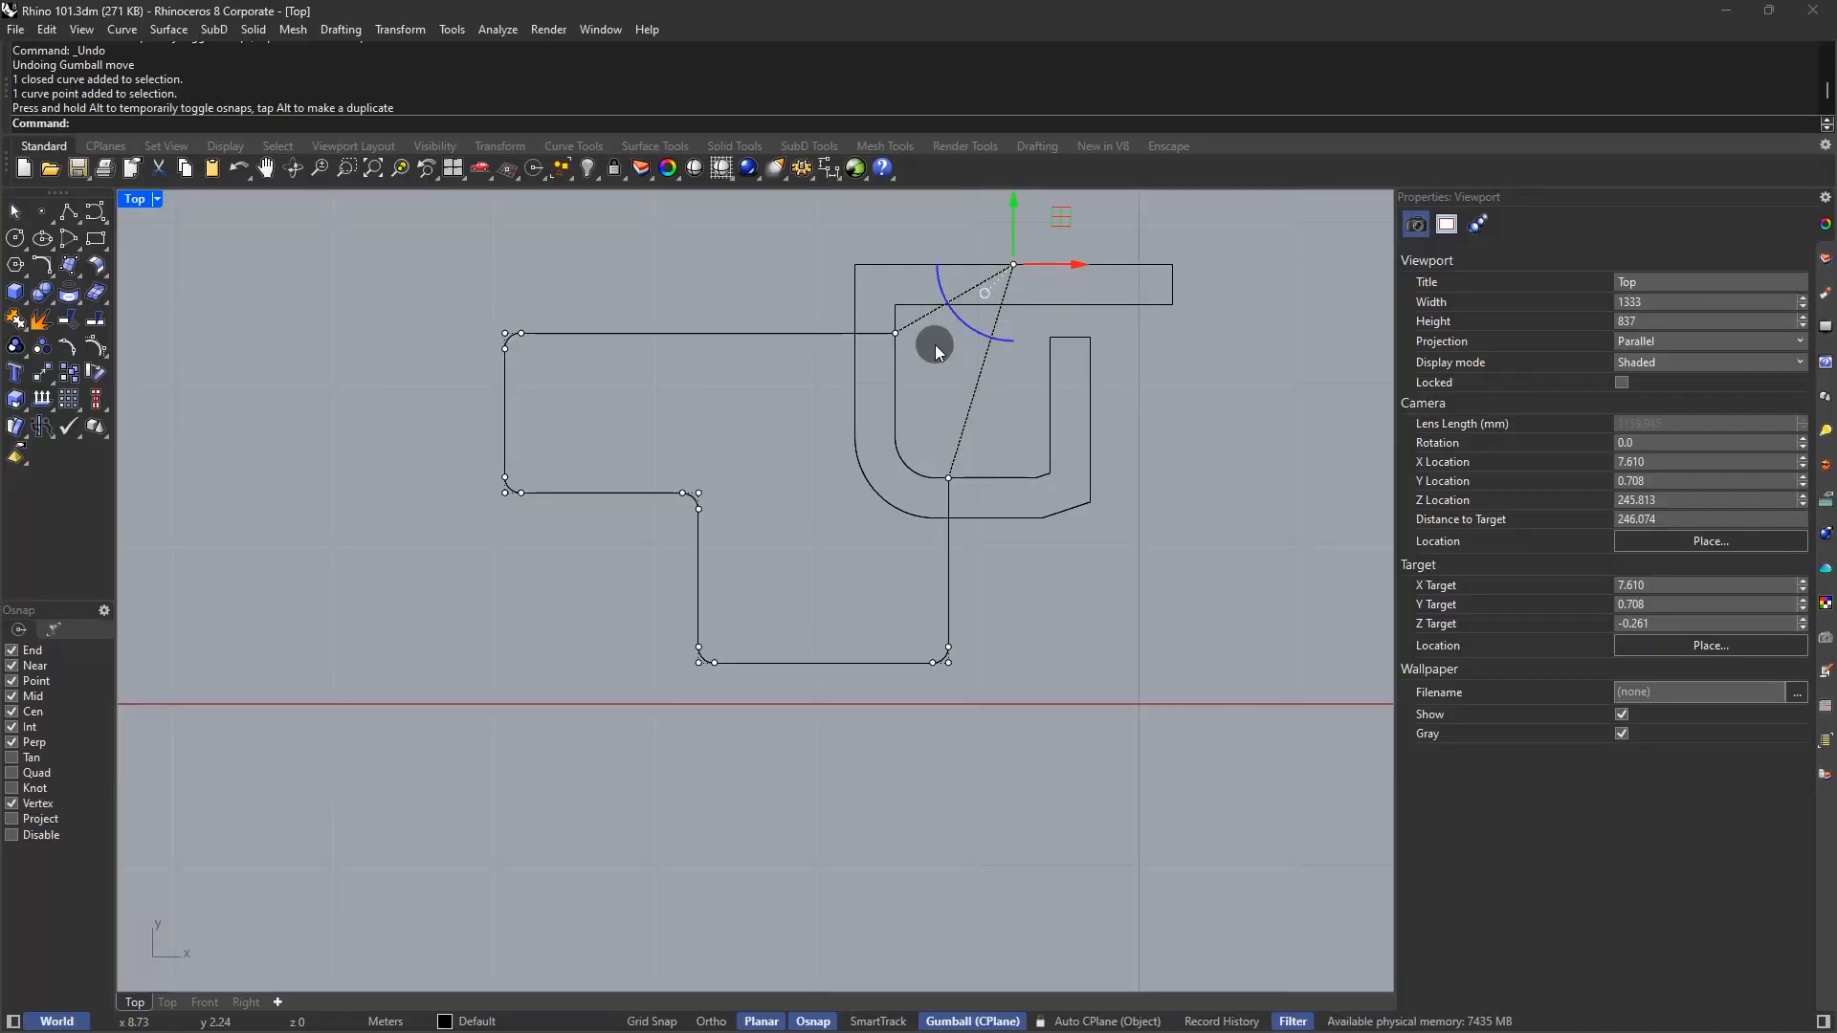
pyautogui.hotkey('ctrl', 'z')
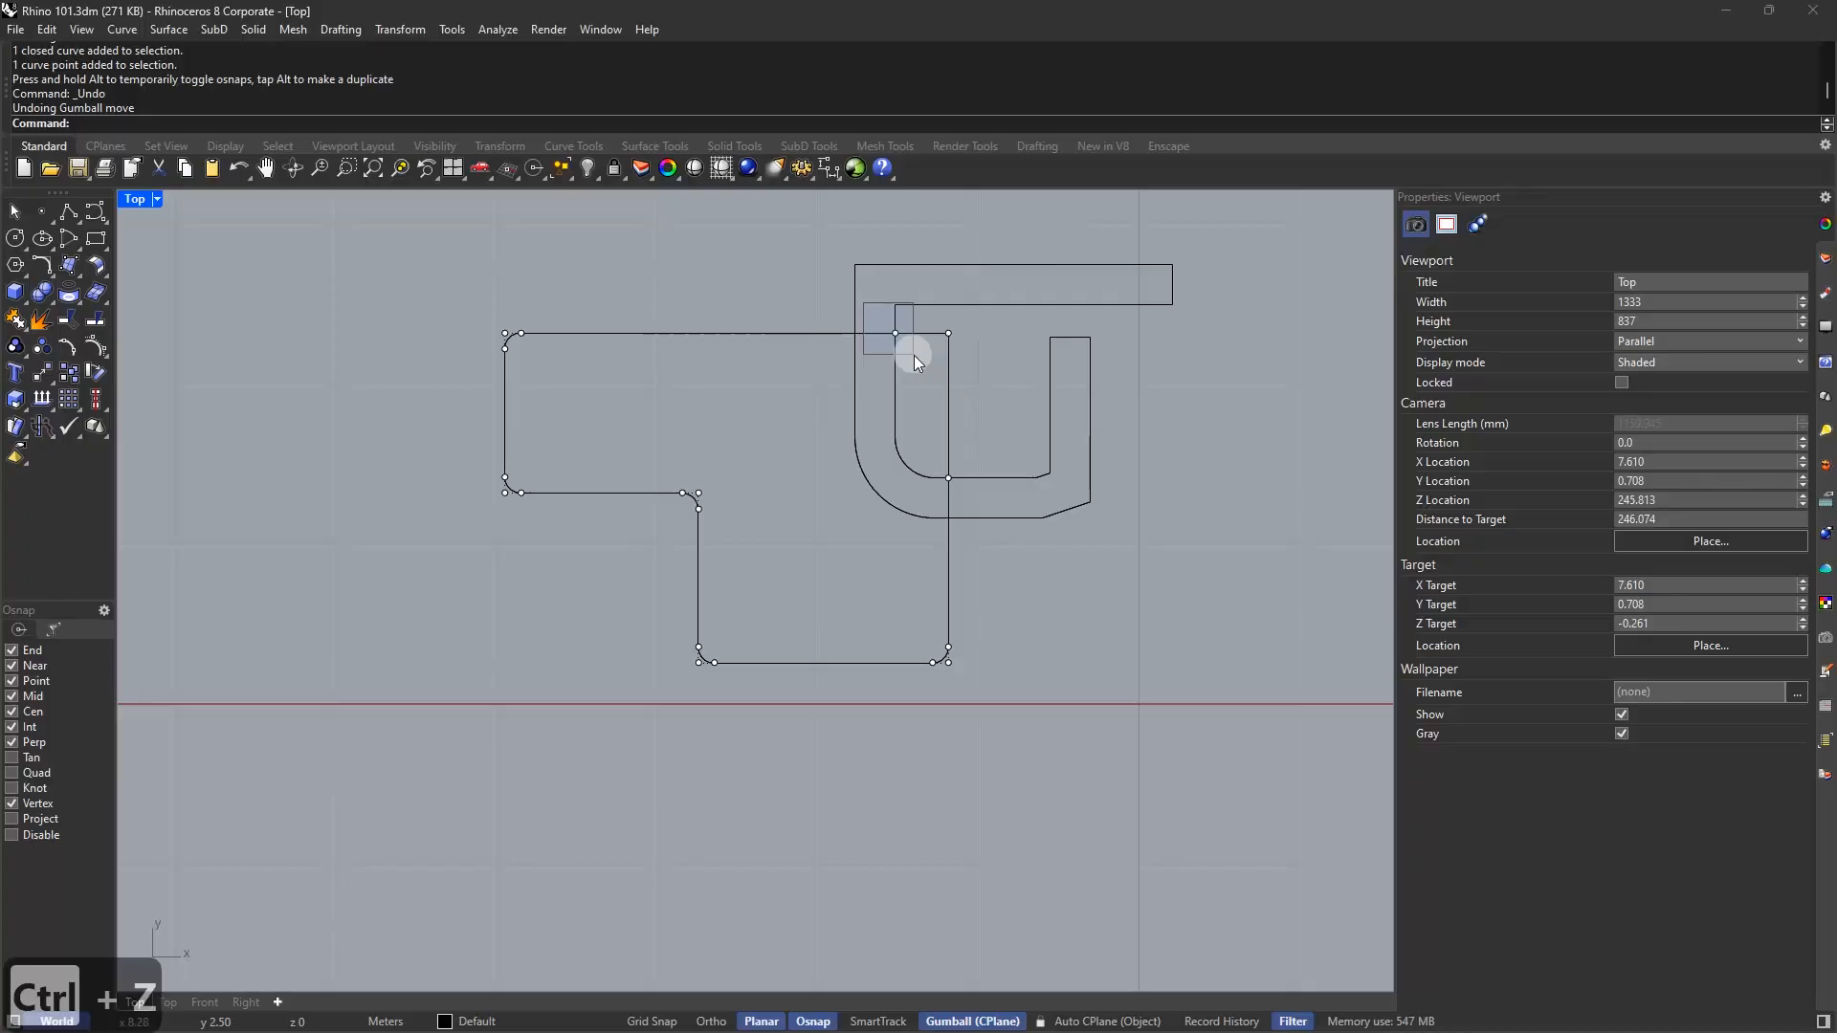
# Select the two upper-right control points of the L-shaped curve
pyautogui.click(915, 356)
pyautogui.keyDown('shift'); pyautogui.click(796, 333); pyautogui.keyUp('shift')
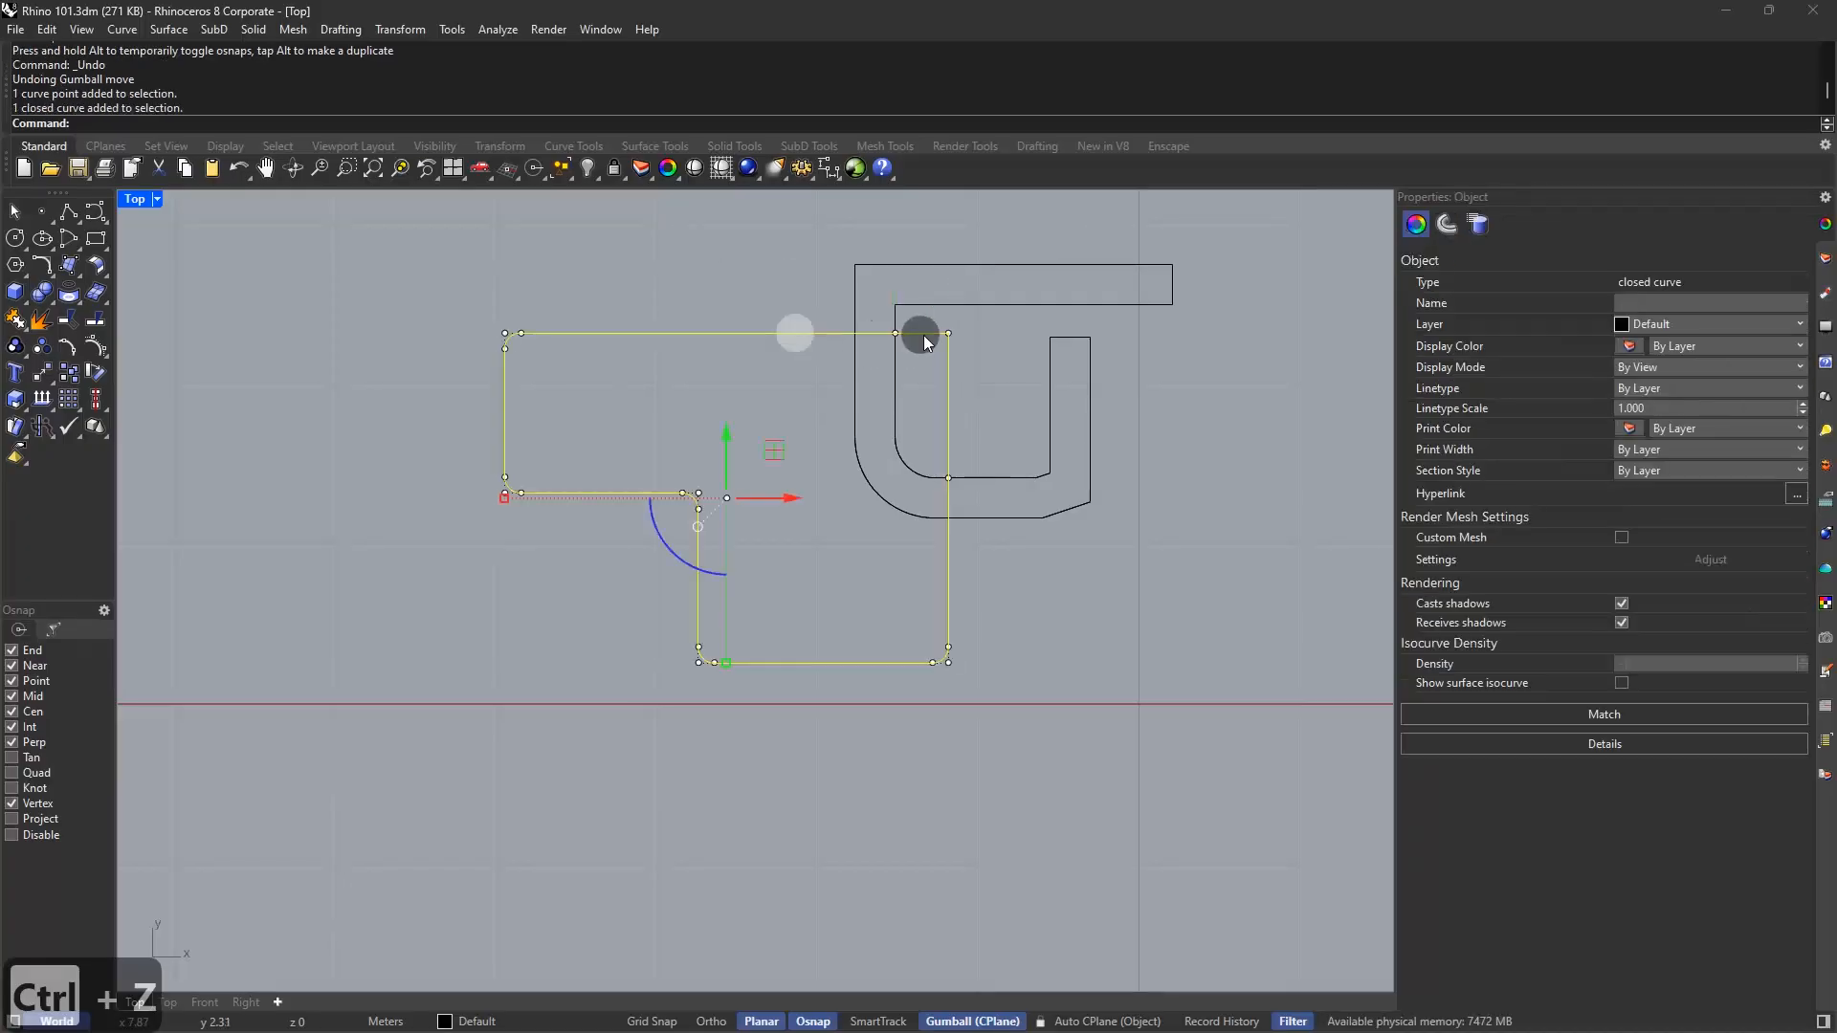
pyautogui.keyDown('shift'); pyautogui.click(868, 361); pyautogui.keyUp('shift')
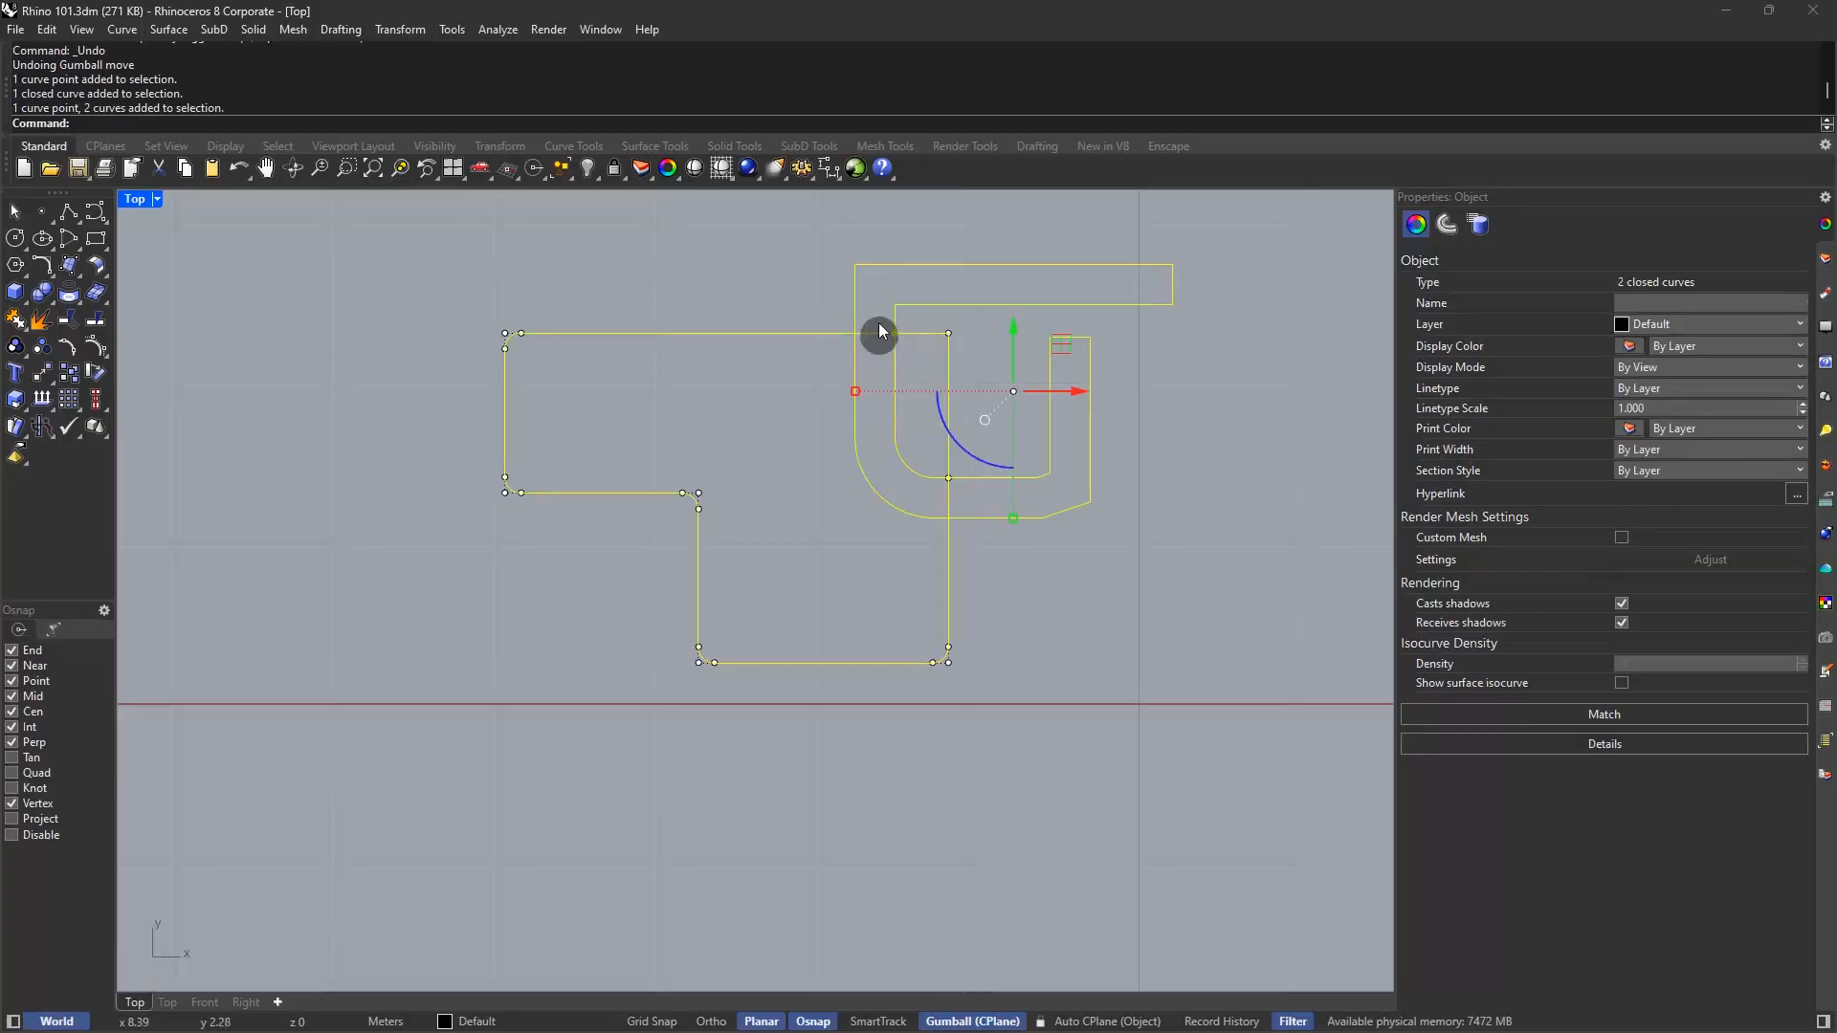
pyautogui.click(809, 316)
pyautogui.click(823, 333)
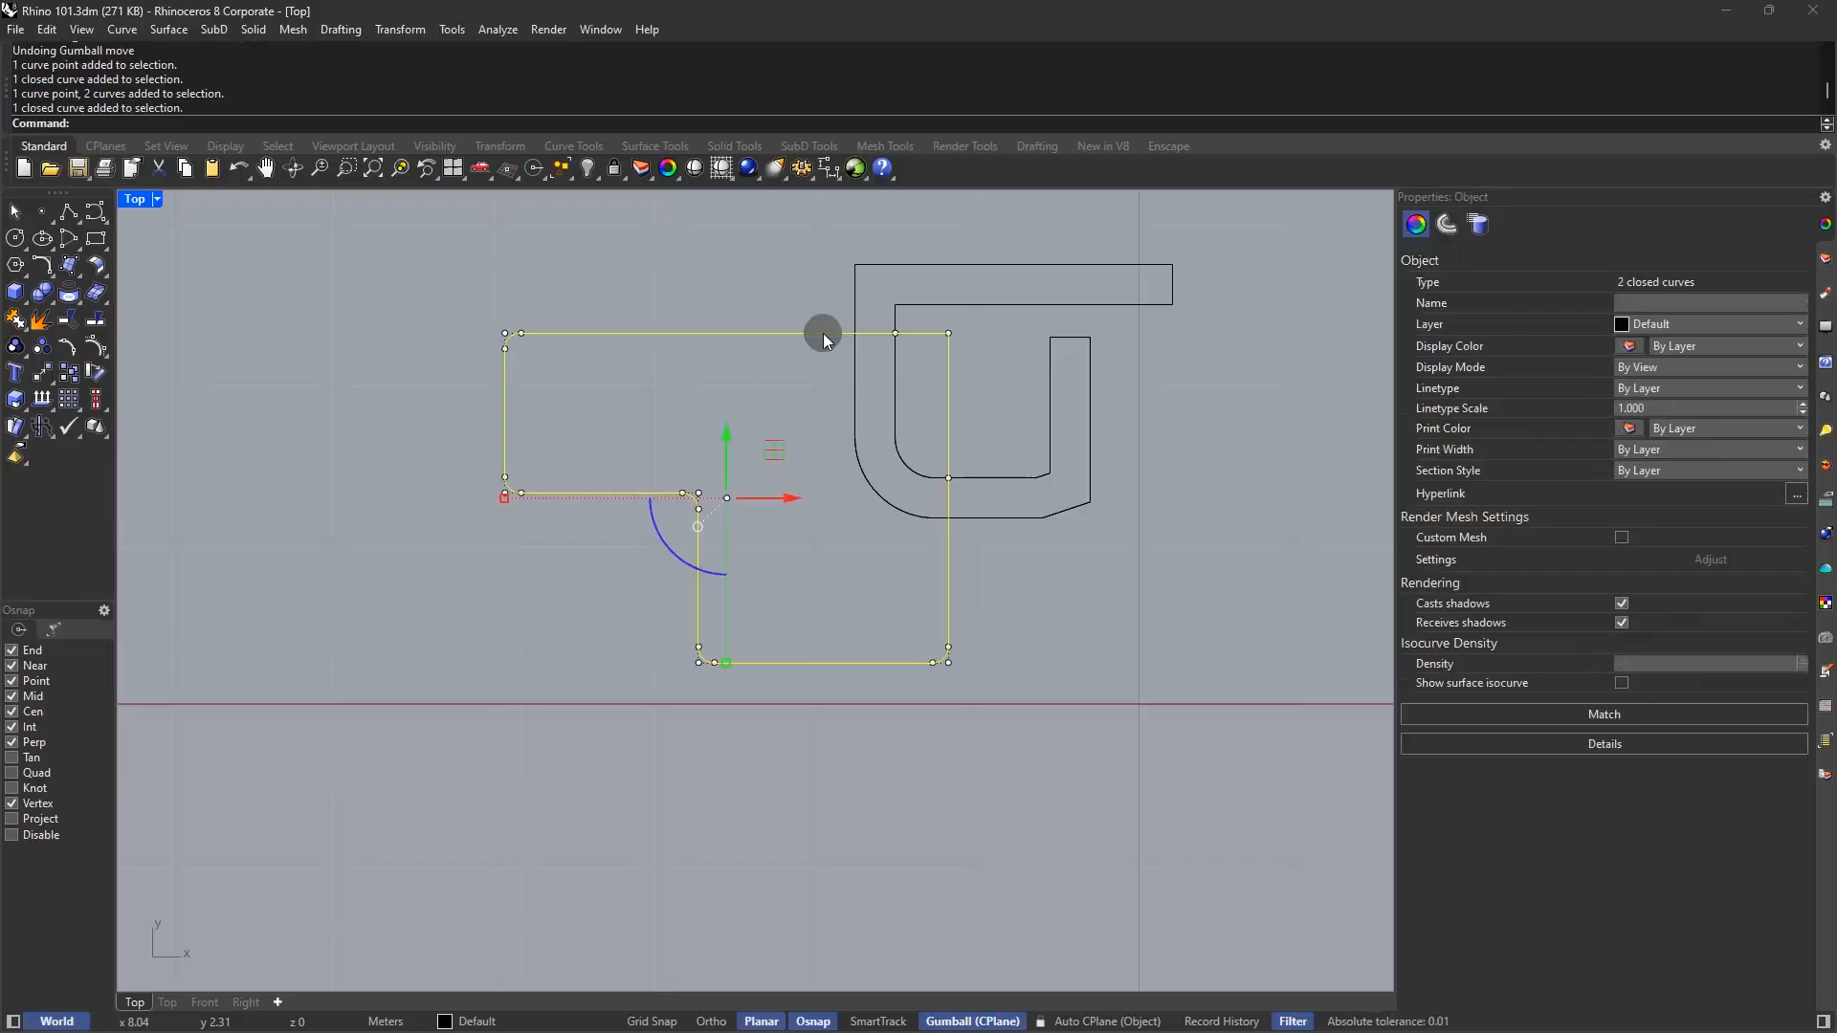
pyautogui.click(875, 315)
pyautogui.click(915, 356)
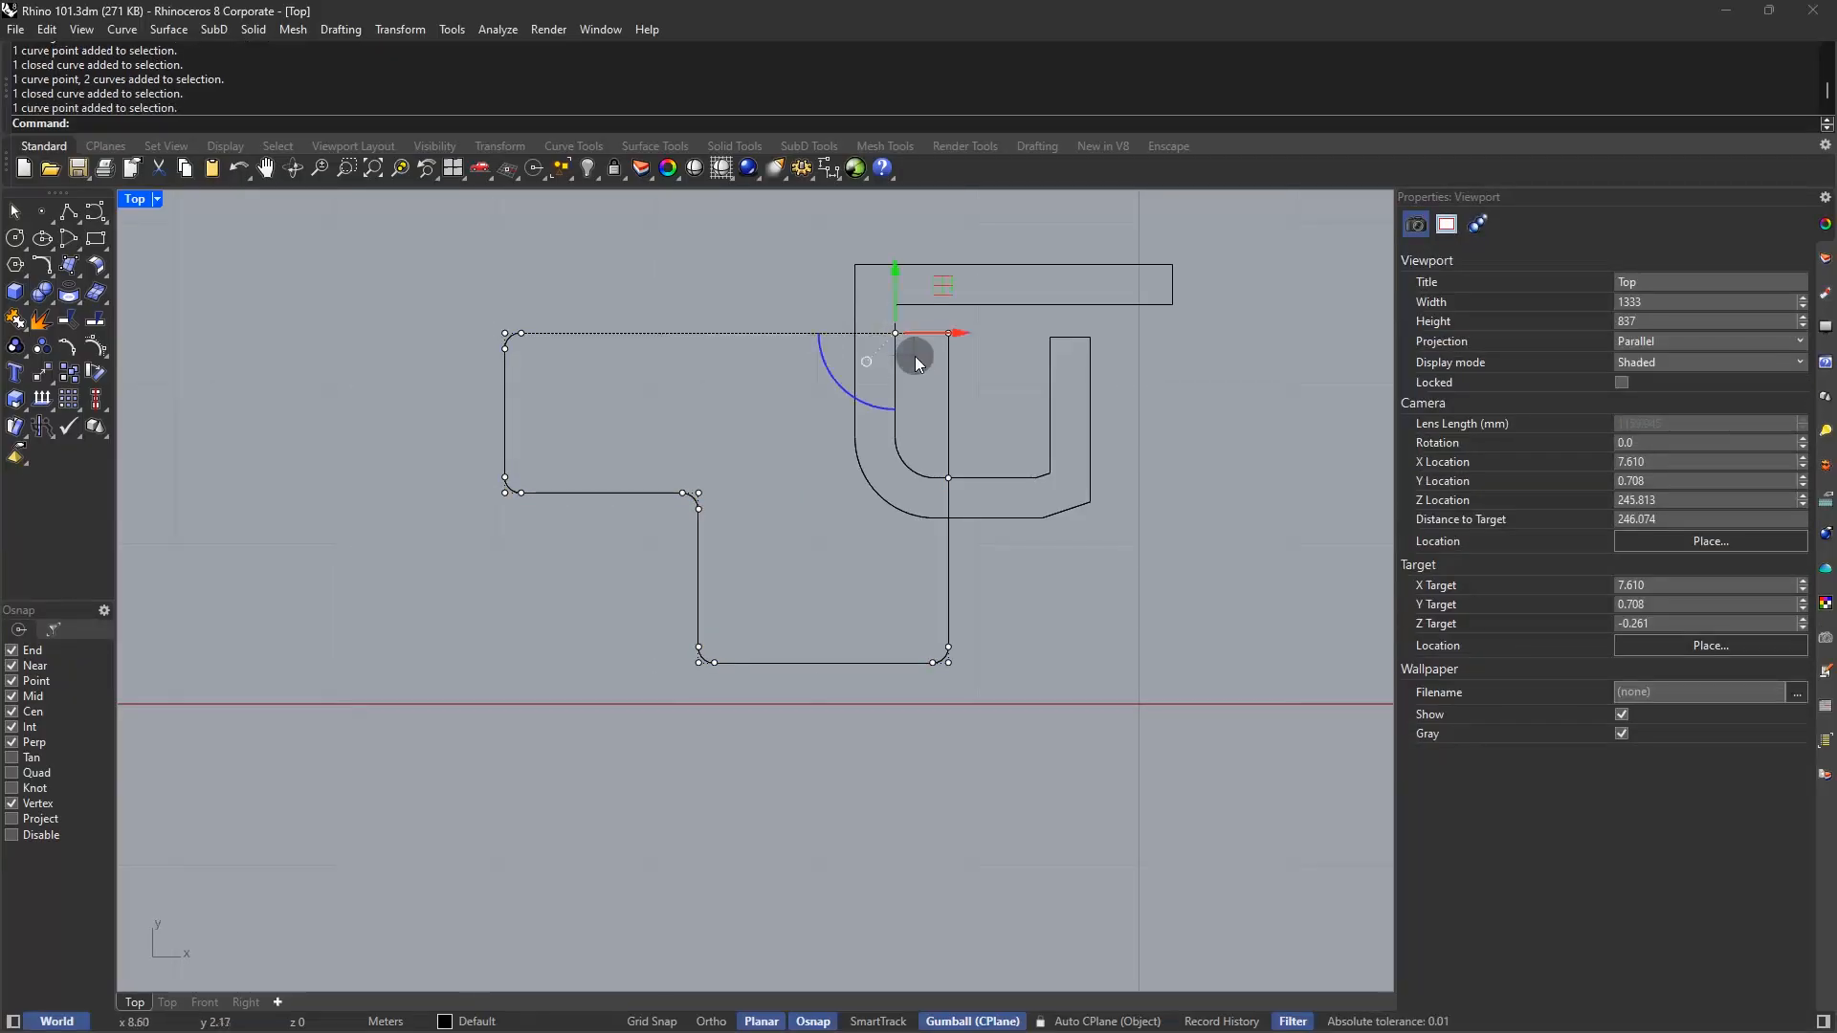
pyautogui.keyDown('shift'); pyautogui.click(967, 500); pyautogui.keyUp('shift')
# Delete the two control points and drag the remaining upper-right point inside the U shape
pyautogui.write('de')
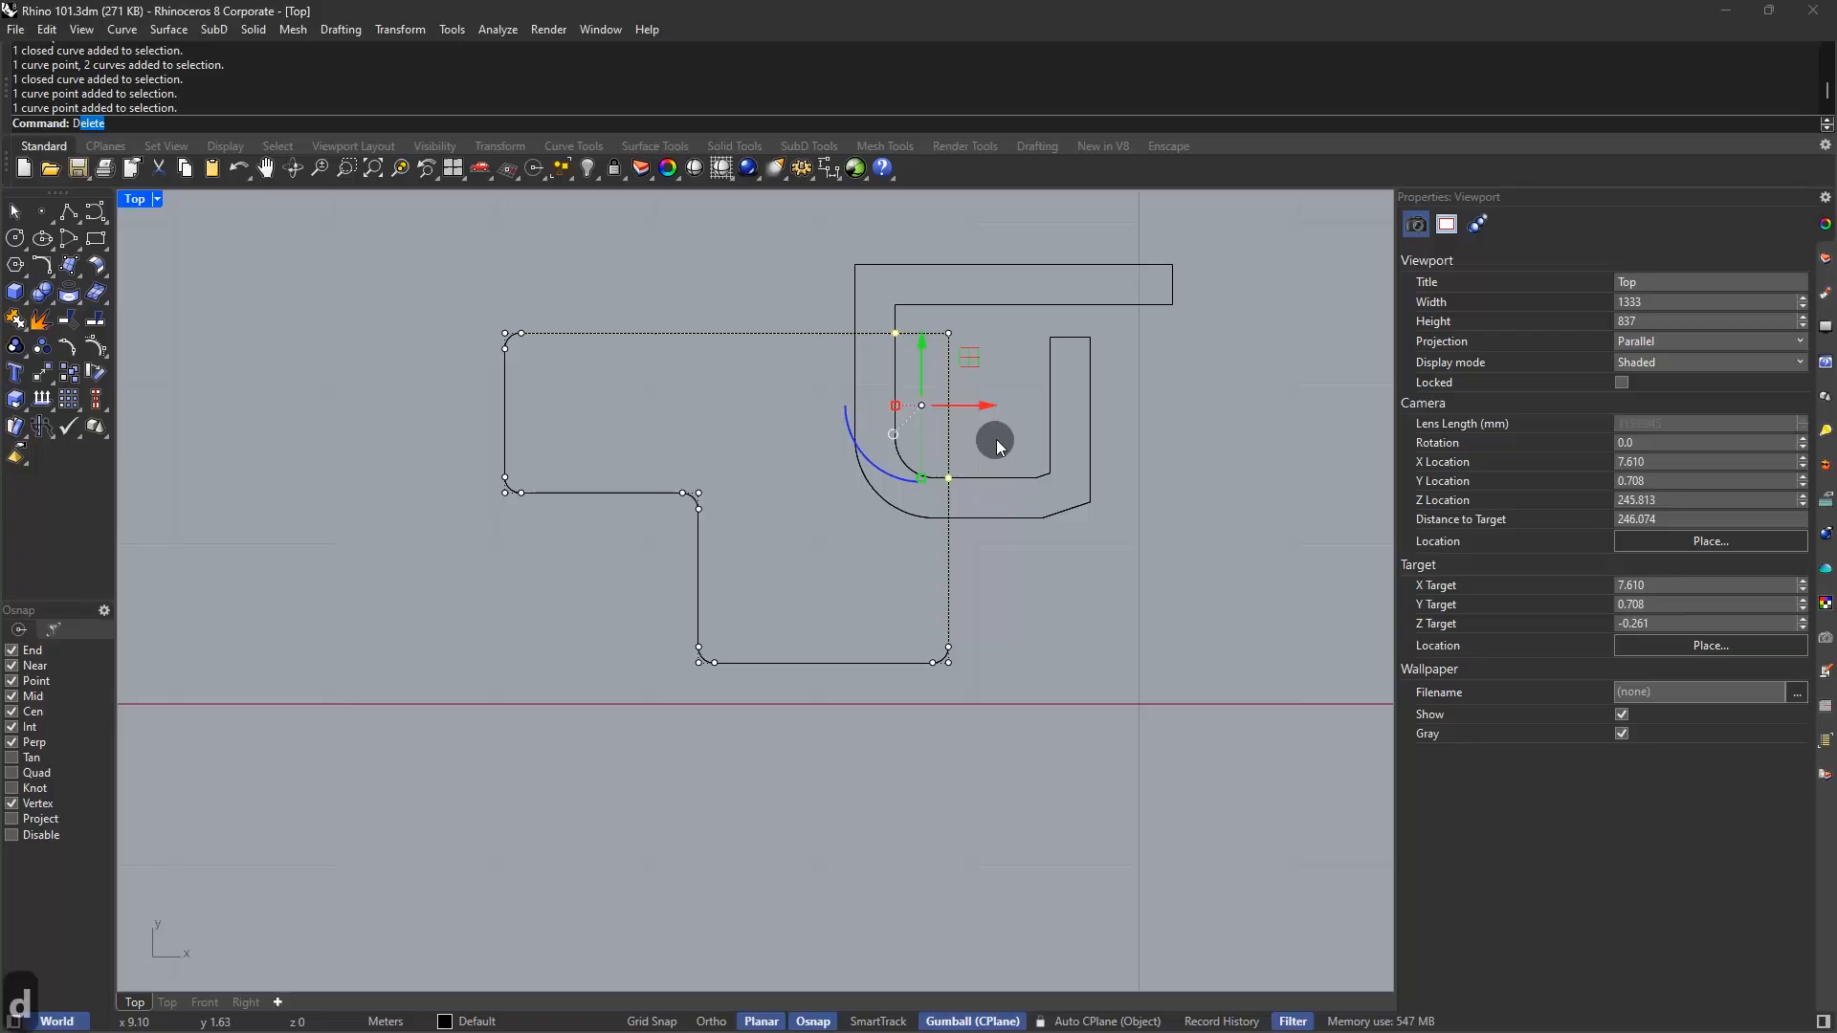
pyautogui.press('Return')
pyautogui.click(948, 333)
pyautogui.moveTo(950, 332); pyautogui.dragTo(1037, 282)
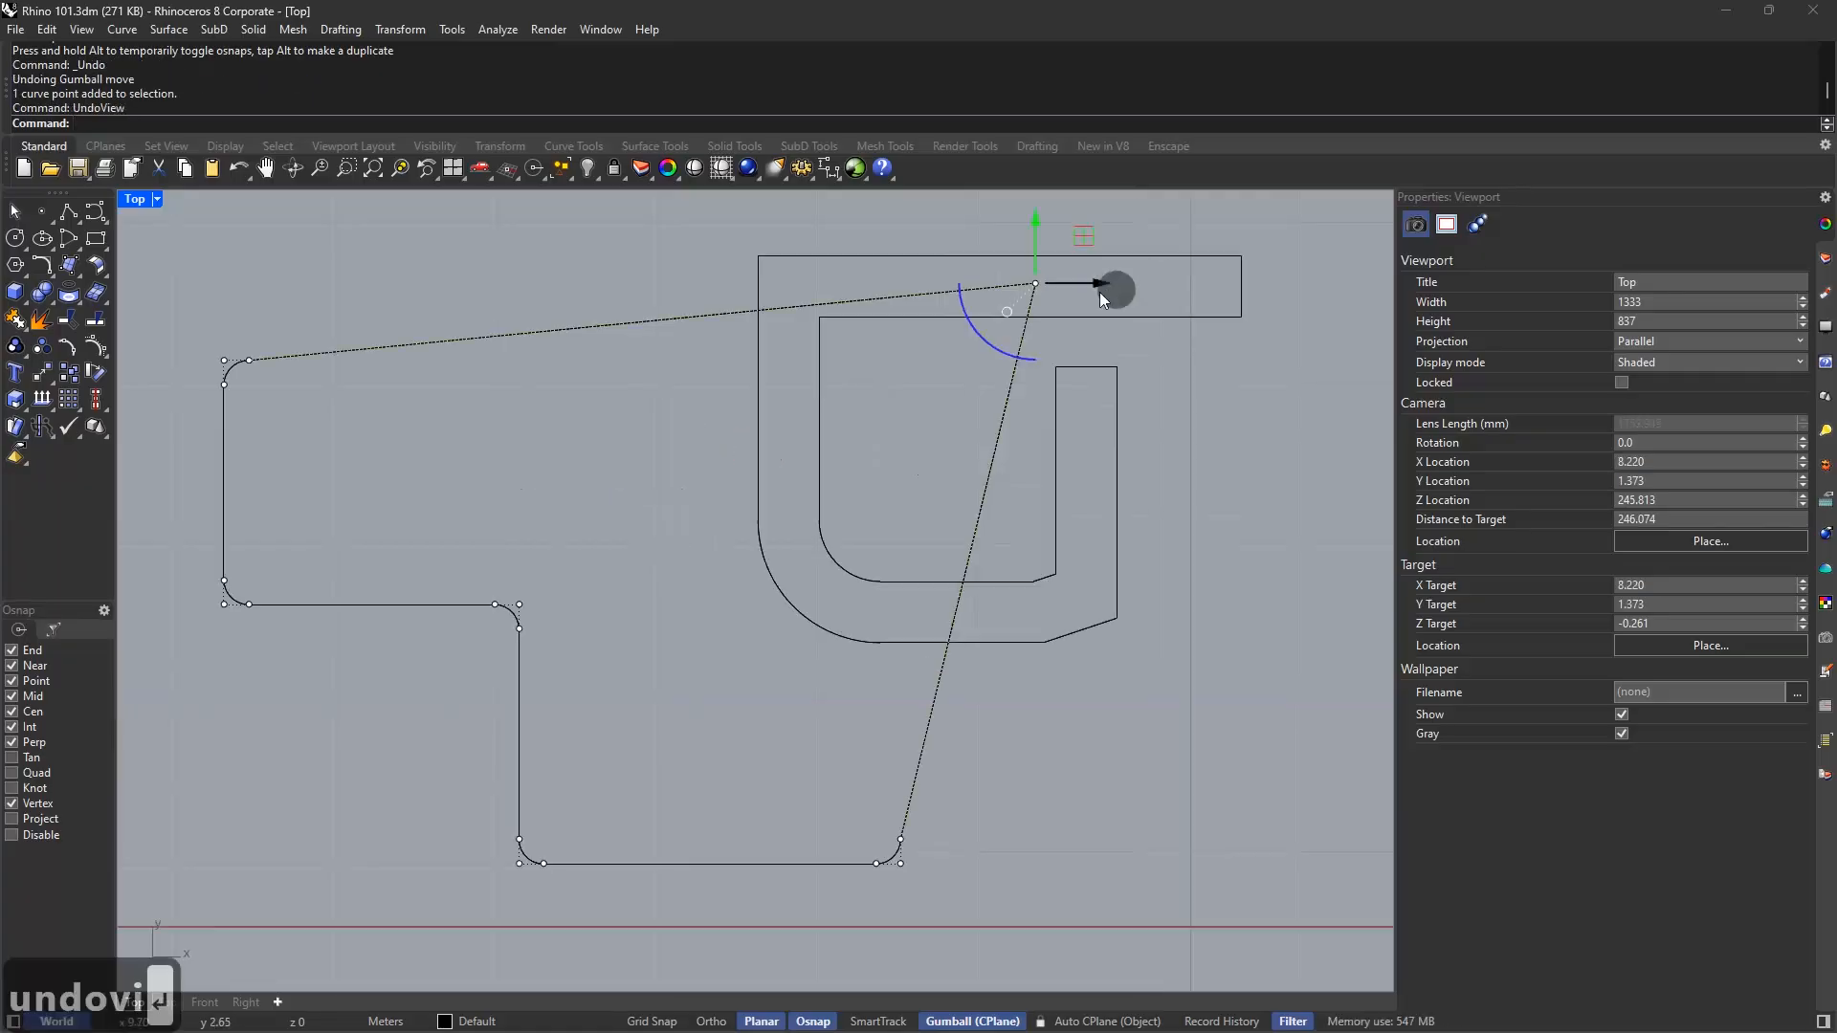
pyautogui.moveTo(1039, 291); pyautogui.dragTo(896, 404)
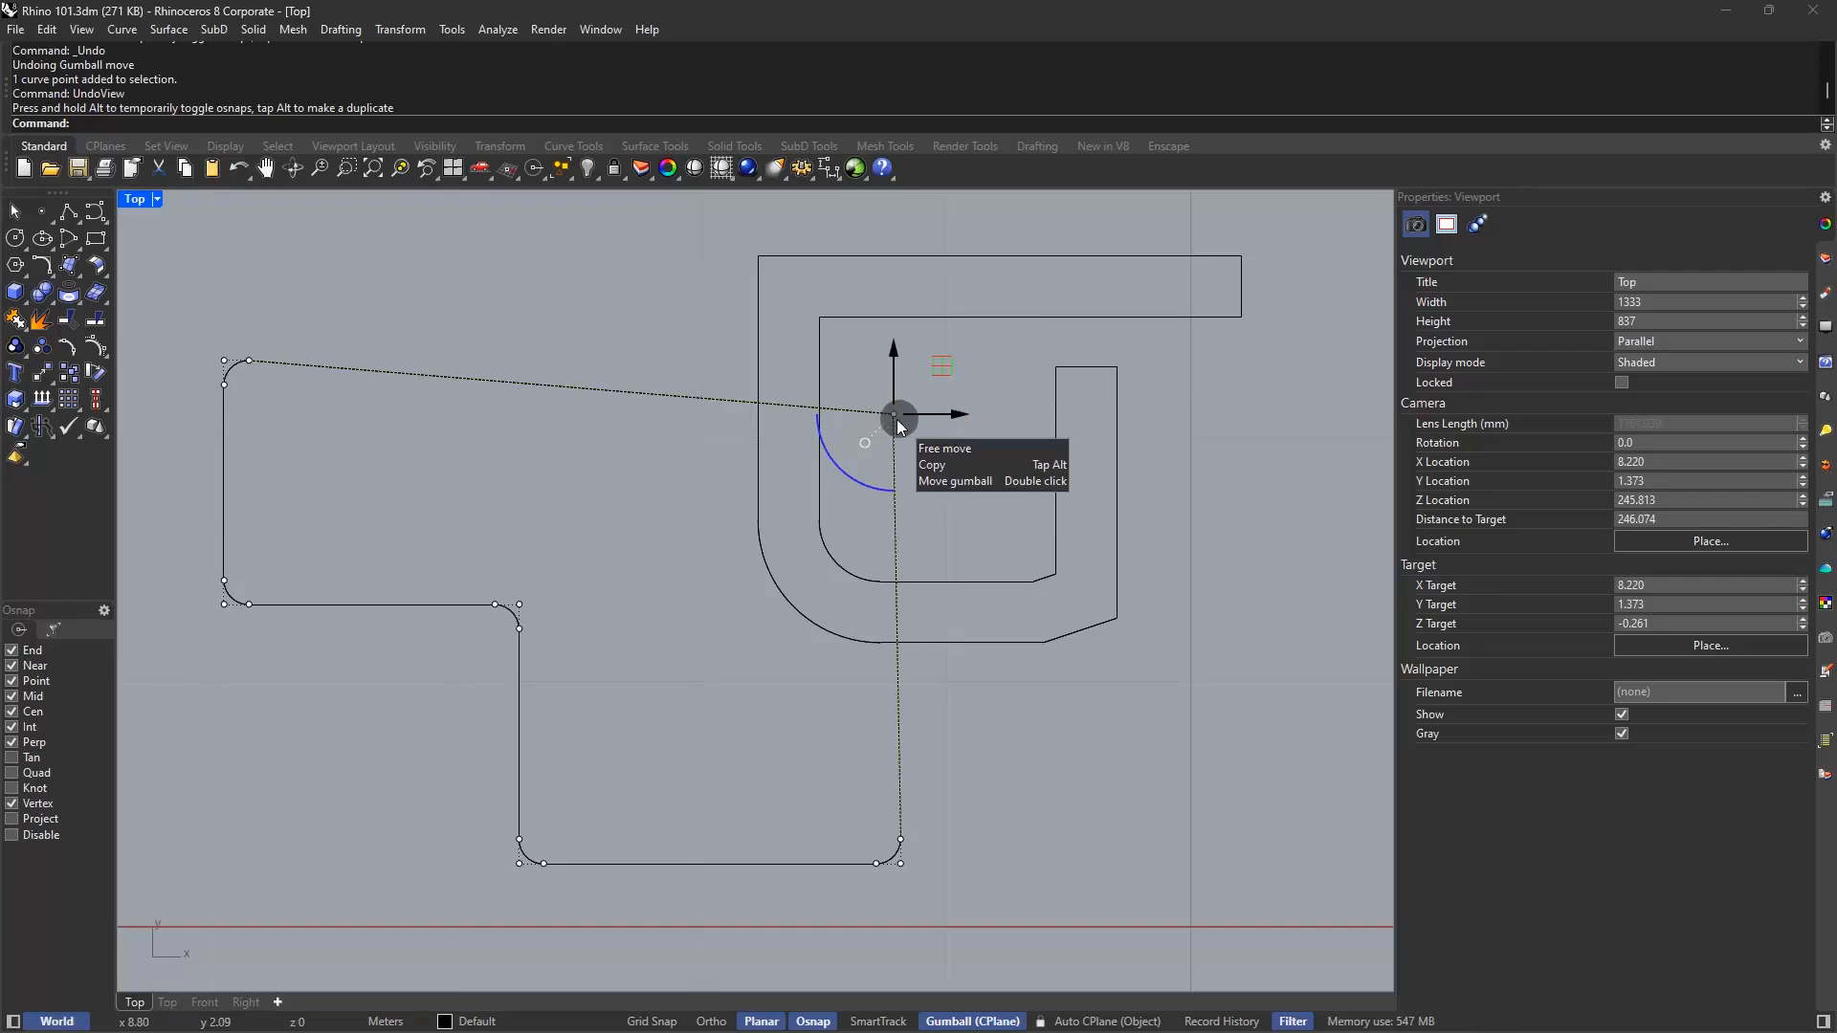
# Drag the inner corner control point to reshape the fillet
pyautogui.scroll(2, 513, 612)
pyautogui.click(519, 605)
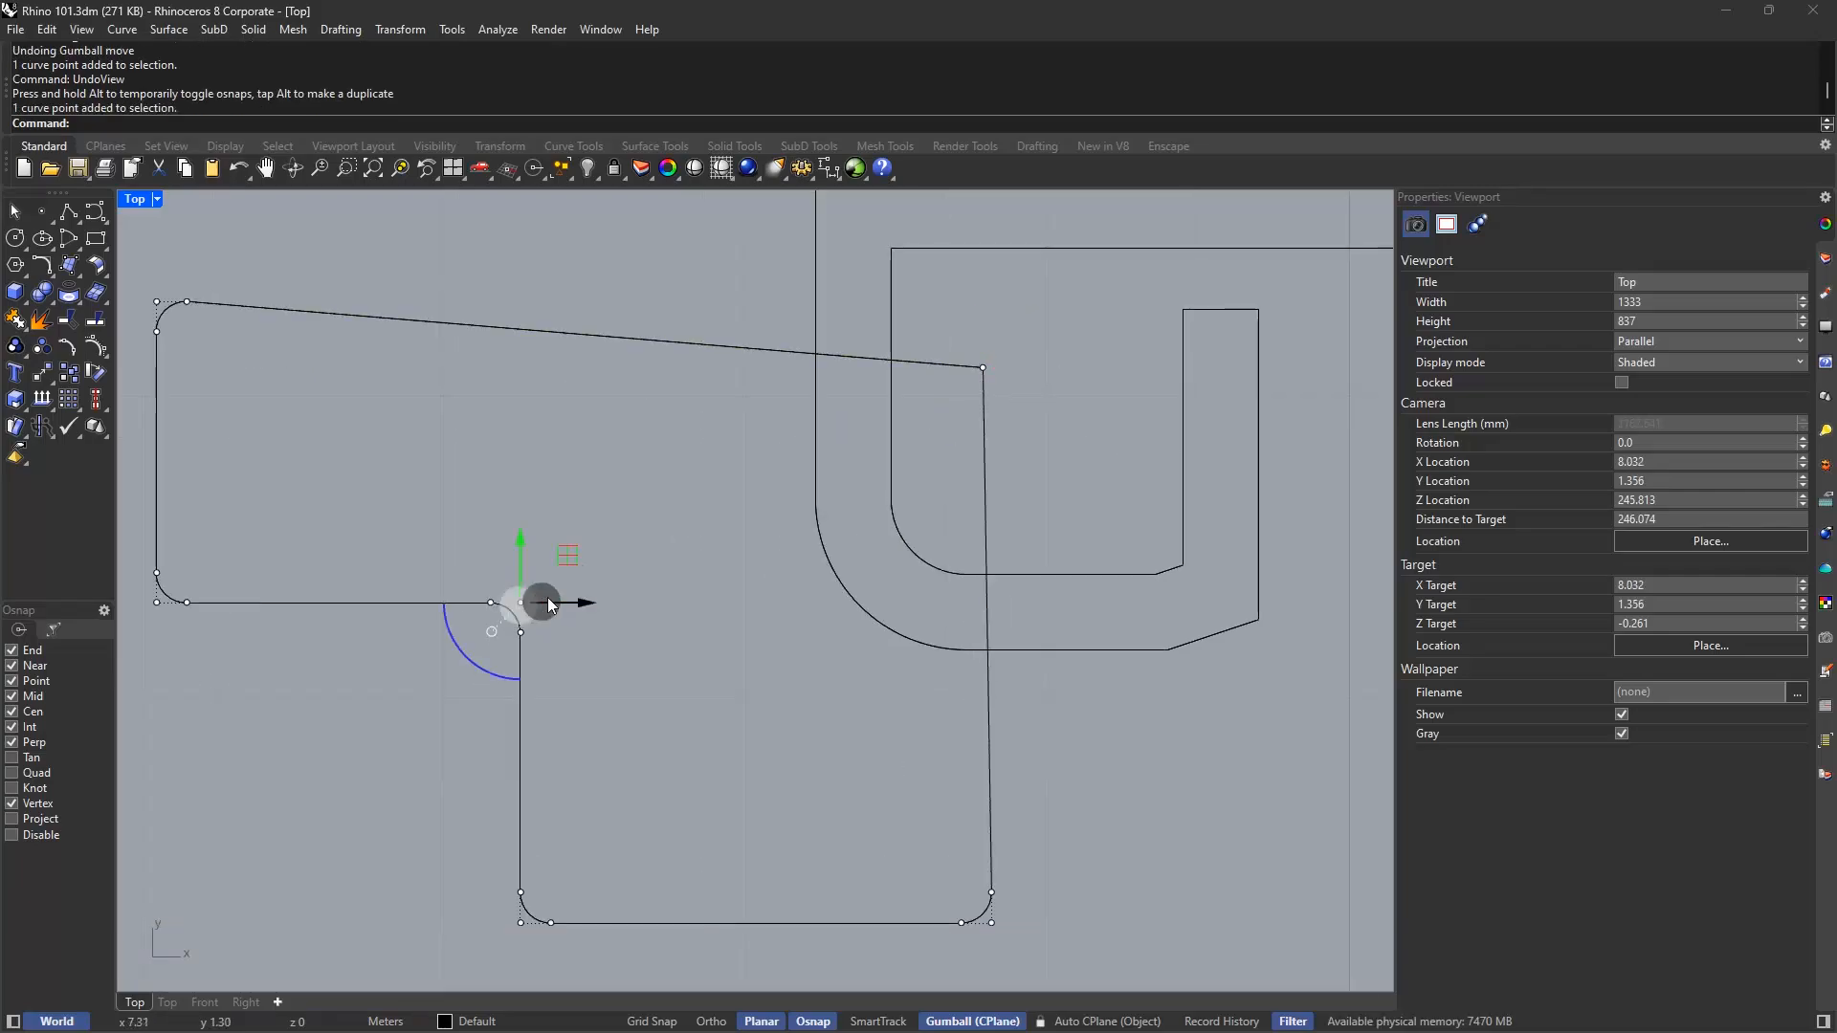
pyautogui.scroll(2, 574, 560)
pyautogui.moveTo(564, 562); pyautogui.dragTo(311, 790)
pyautogui.scroll(-3, 703, 536)
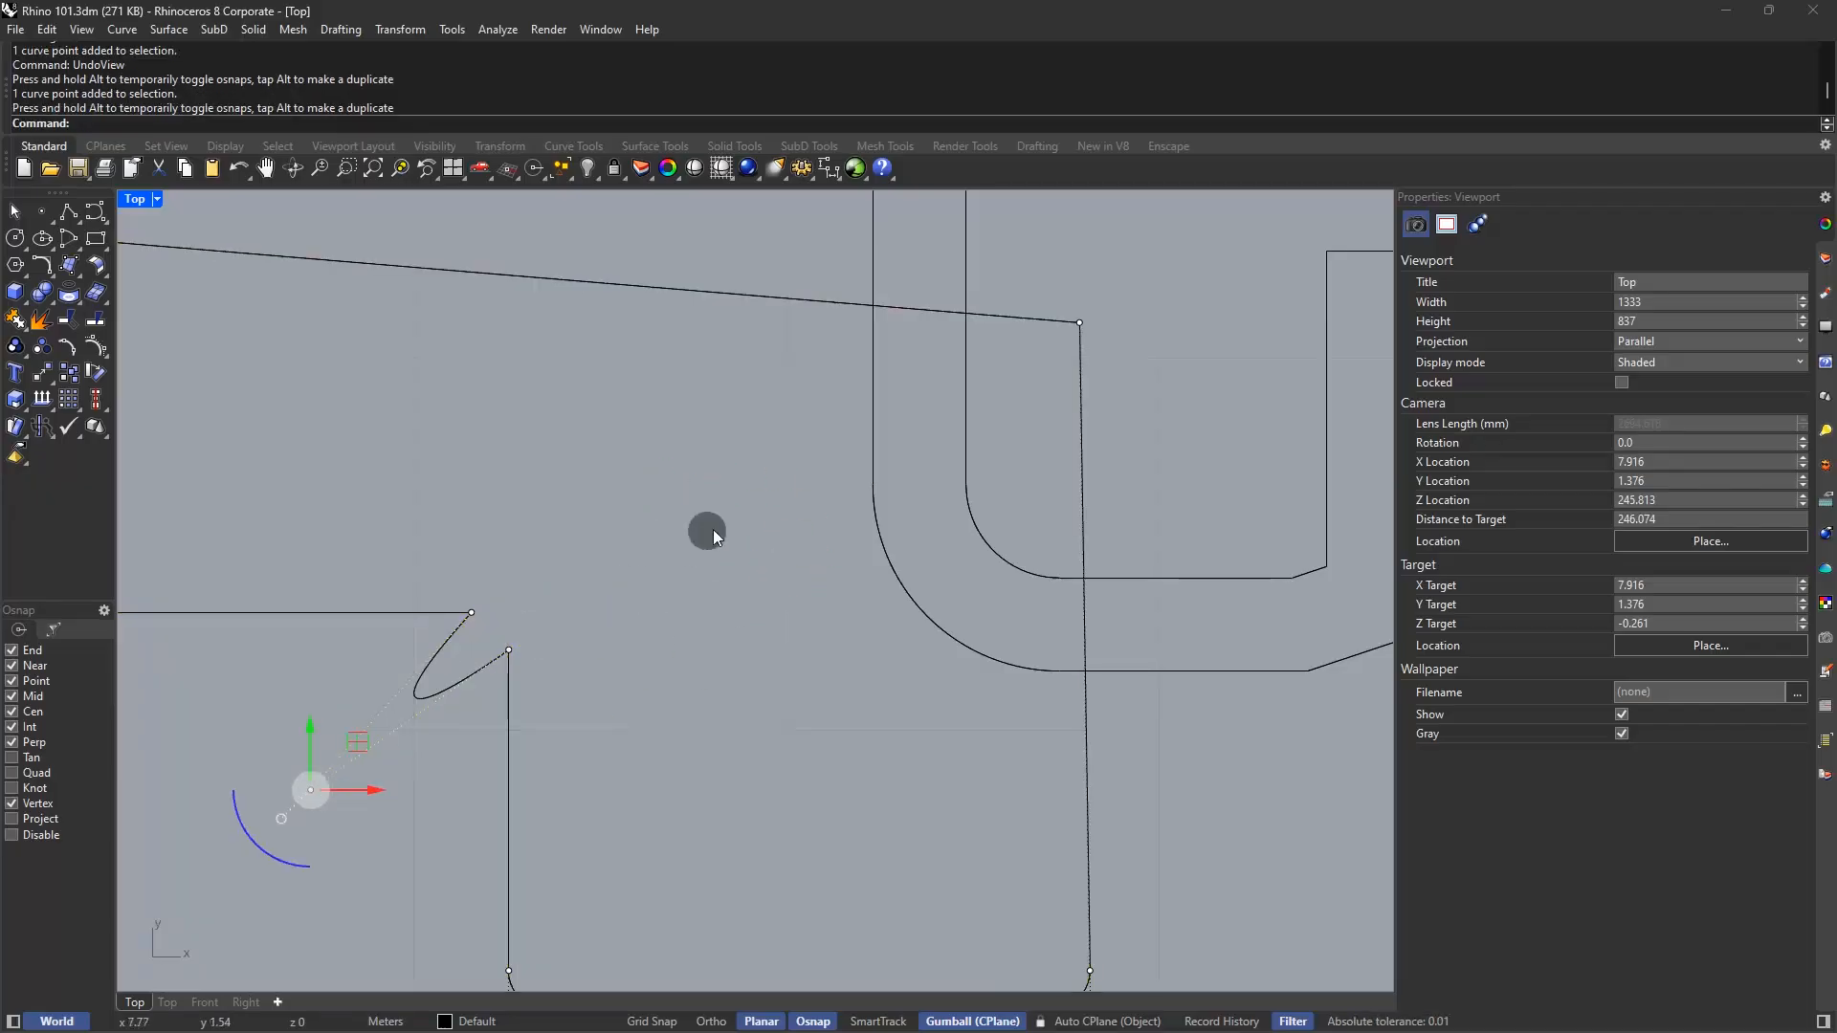
# Undo the inner corner point move, clear the selection and toggle Planar off and on
pyautogui.hotkey('ctrl', 'z')
pyautogui.press('Escape')
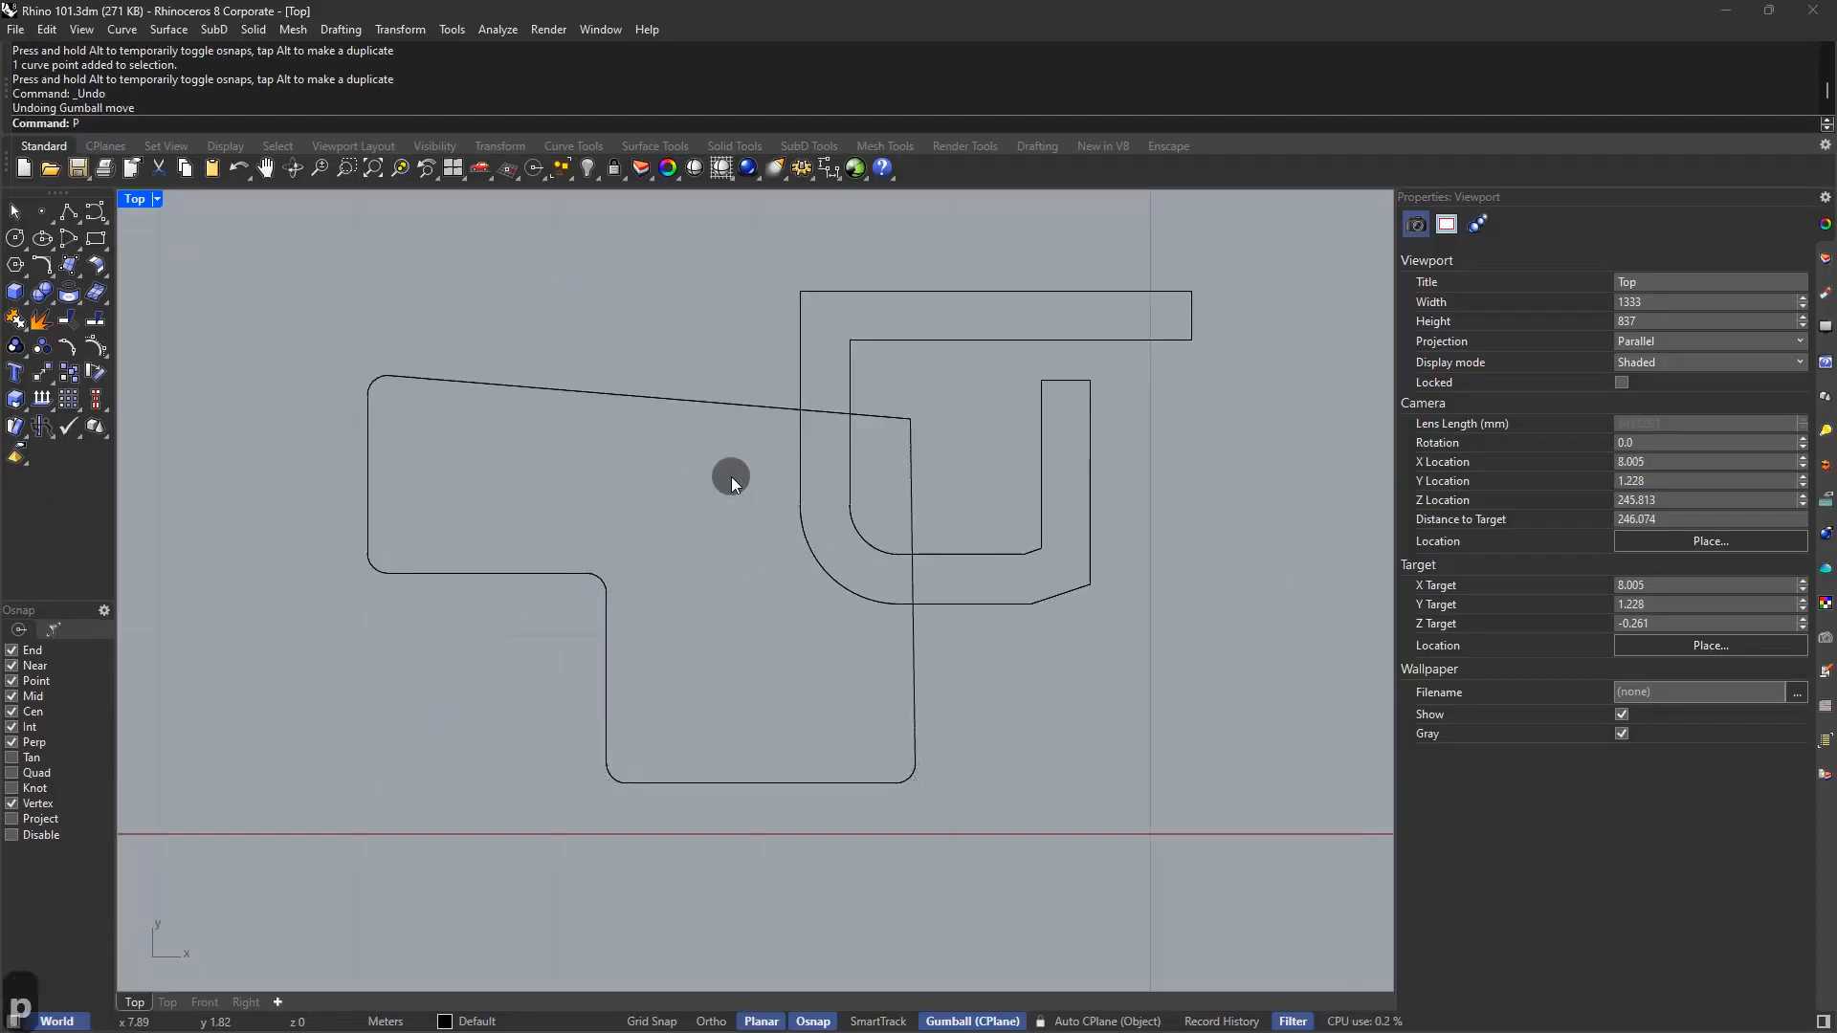
pyautogui.write('p')
pyautogui.press('Return')
pyautogui.write('p')
pyautogui.press('Return')
# Draw a five-point stepped polyline to the right of the U shape
pyautogui.write('l')
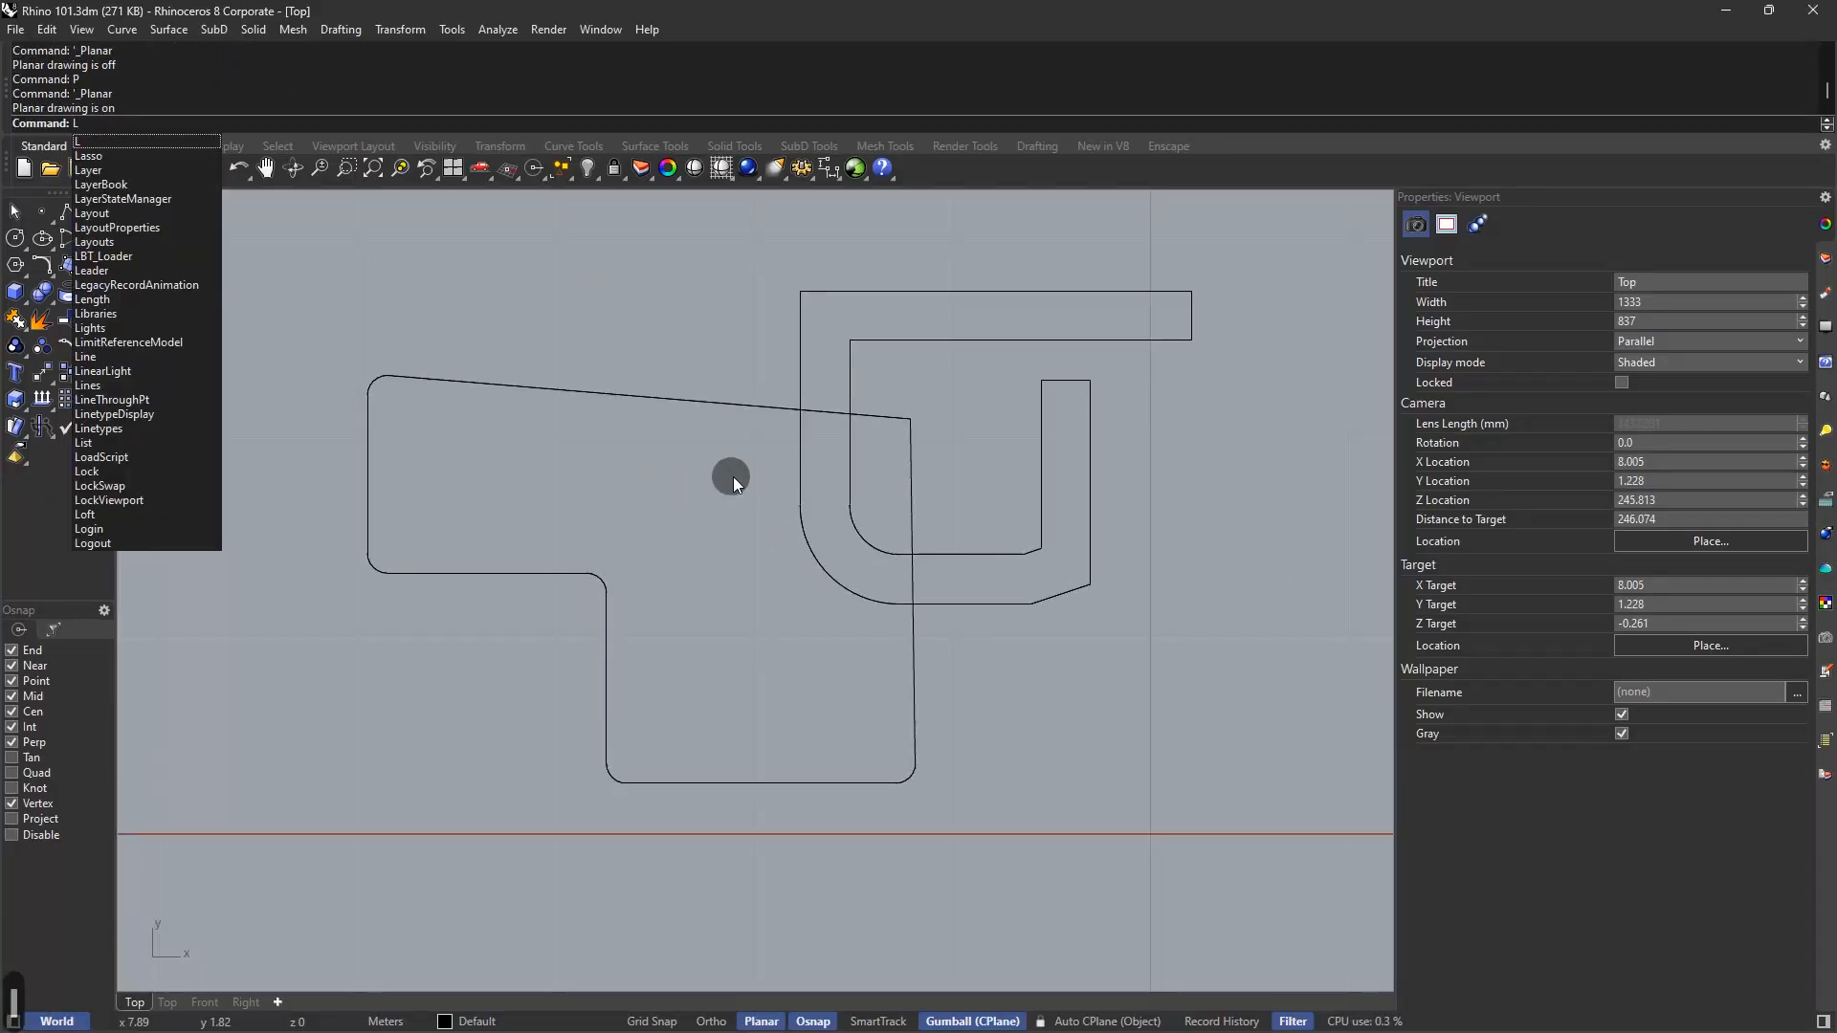
pyautogui.press('Return')
pyautogui.scroll(-6, 691, 484)
pyautogui.click(1028, 442)
pyautogui.keyDown('shift'); pyautogui.click(1177, 443); pyautogui.keyUp('shift')
pyautogui.keyDown('shift'); pyautogui.click(1240, 517); pyautogui.keyUp('shift')
pyautogui.keyDown('shift'); pyautogui.click(1264, 520); pyautogui.keyUp('shift')
pyautogui.keyDown('shift'); pyautogui.click(1265, 653); pyautogui.keyUp('shift')
pyautogui.press('Return')
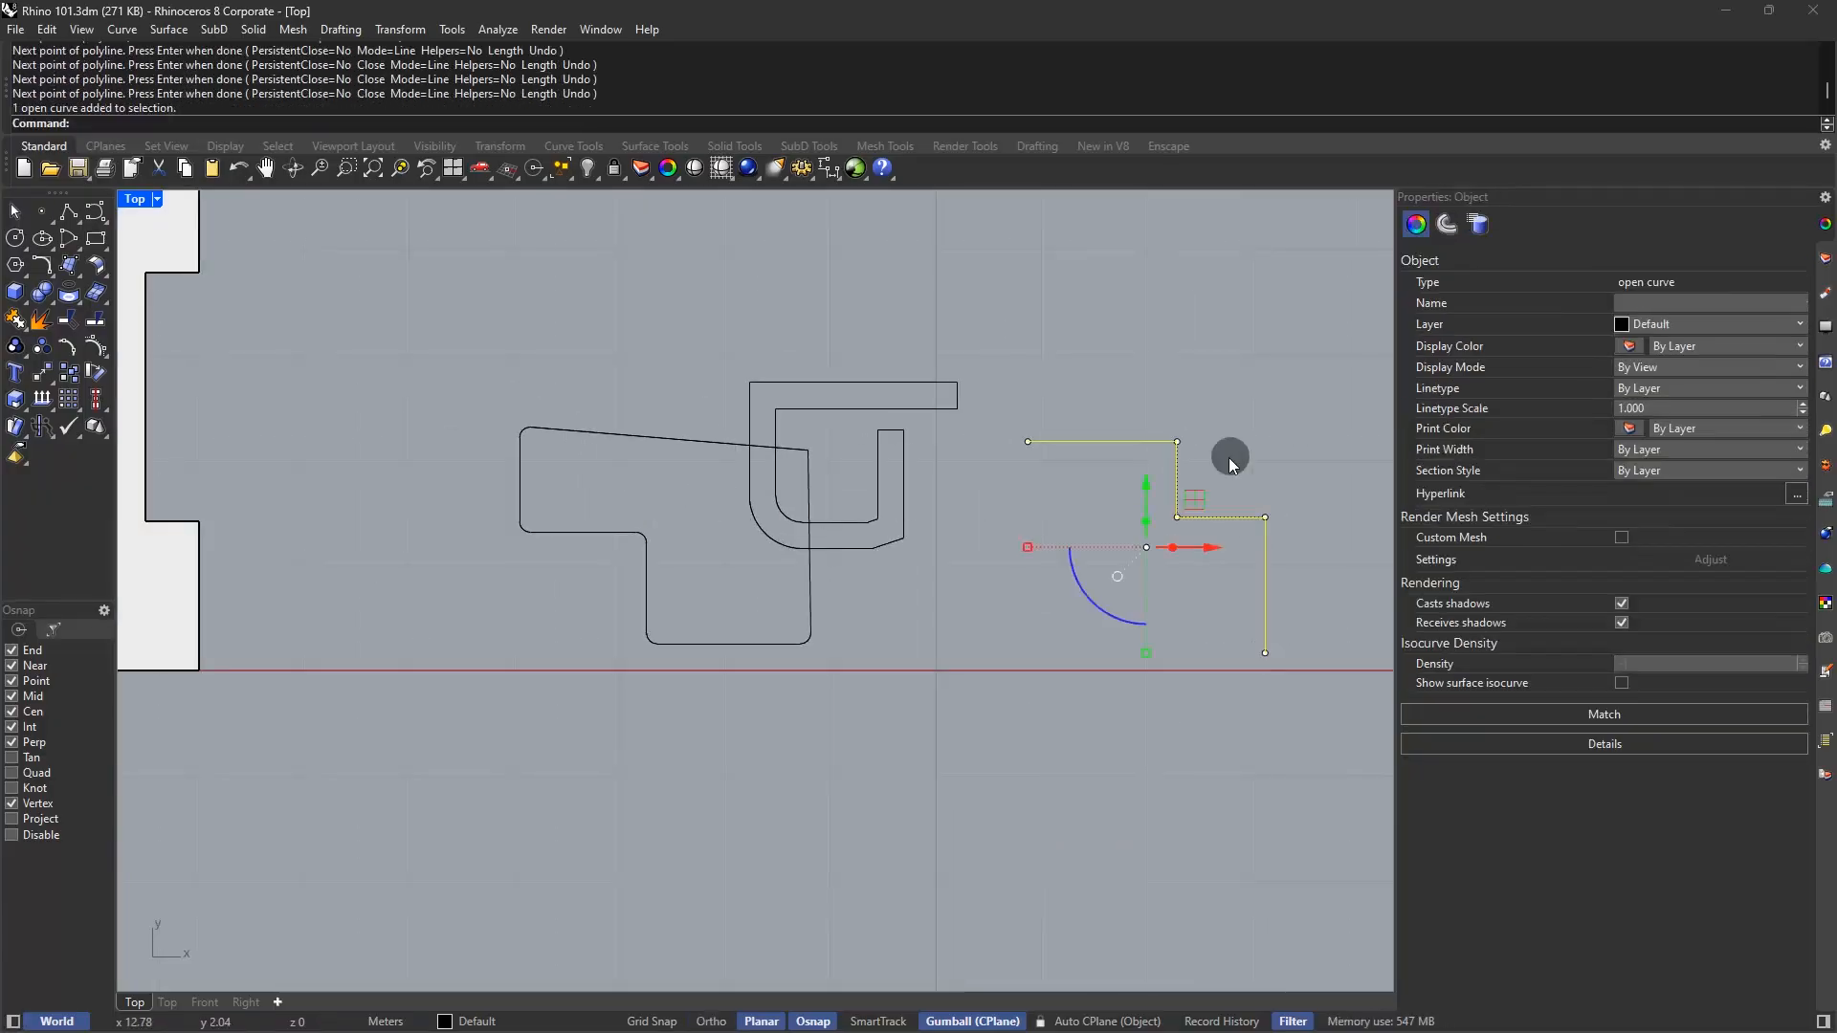
# Keep the polyline at degree 1 and place a copy of it up and to the right
pyautogui.write('change')
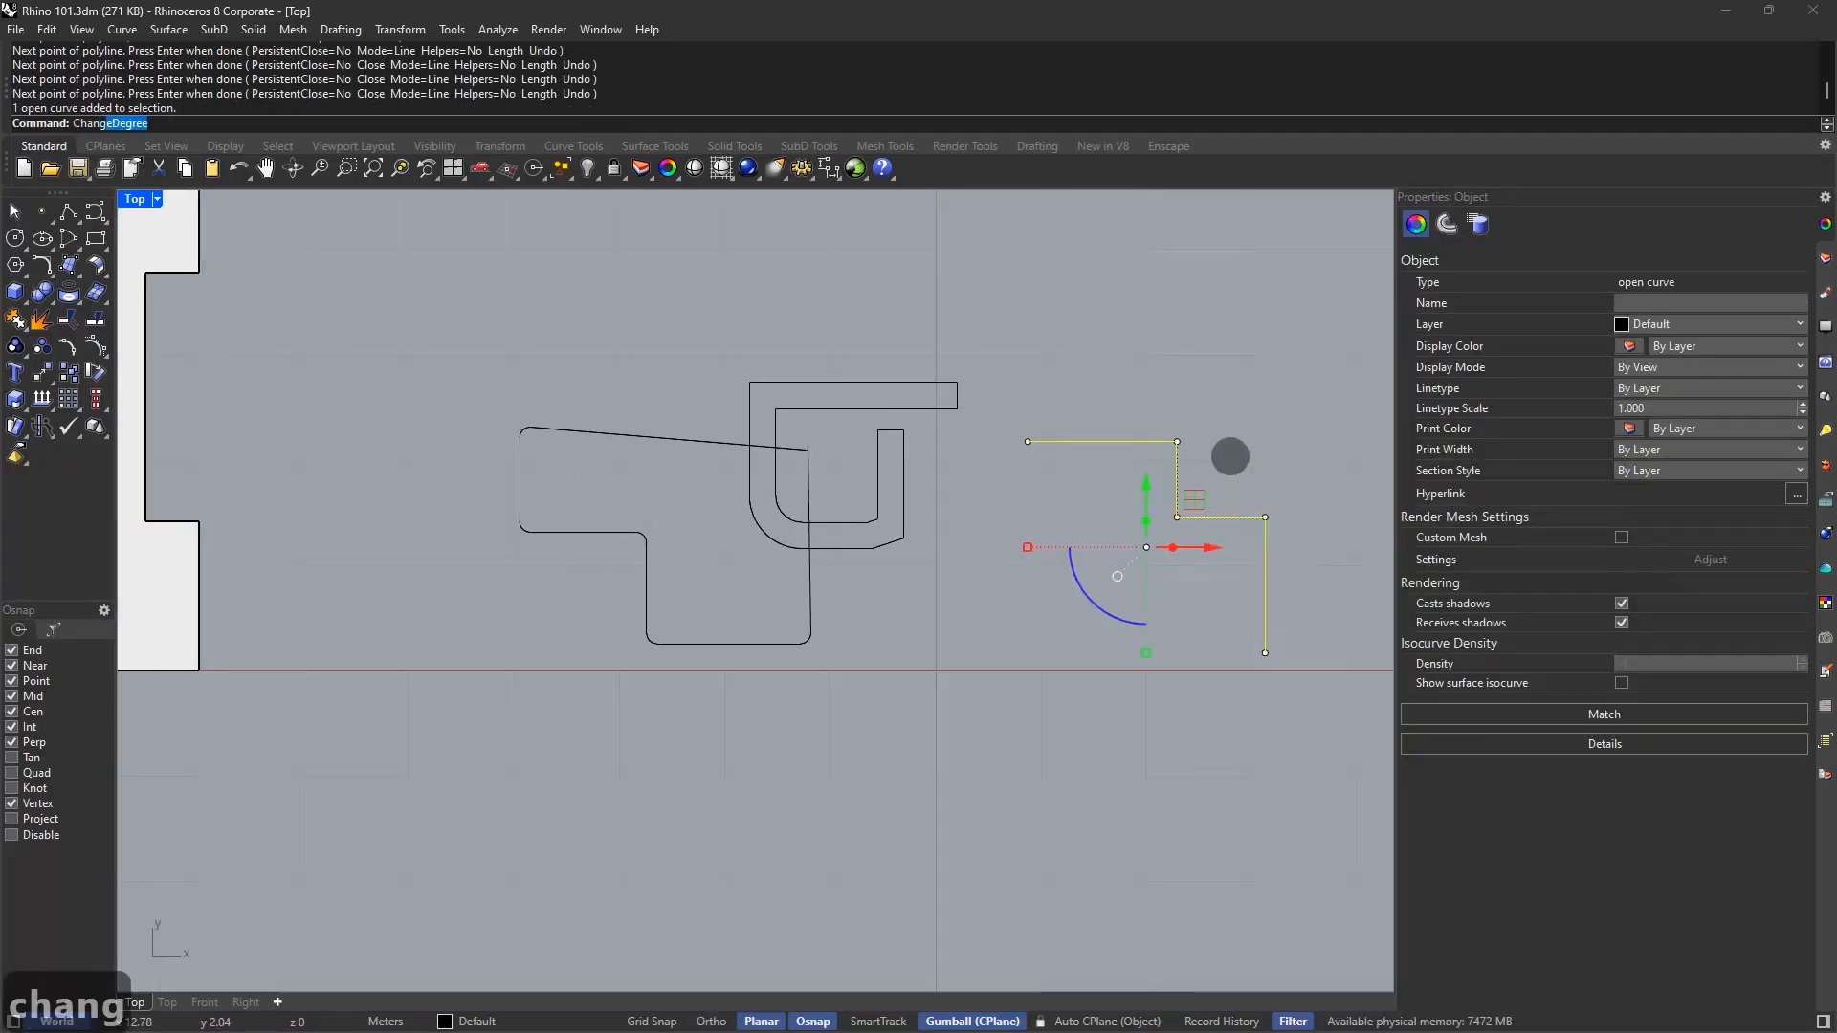
pyautogui.press('Return')
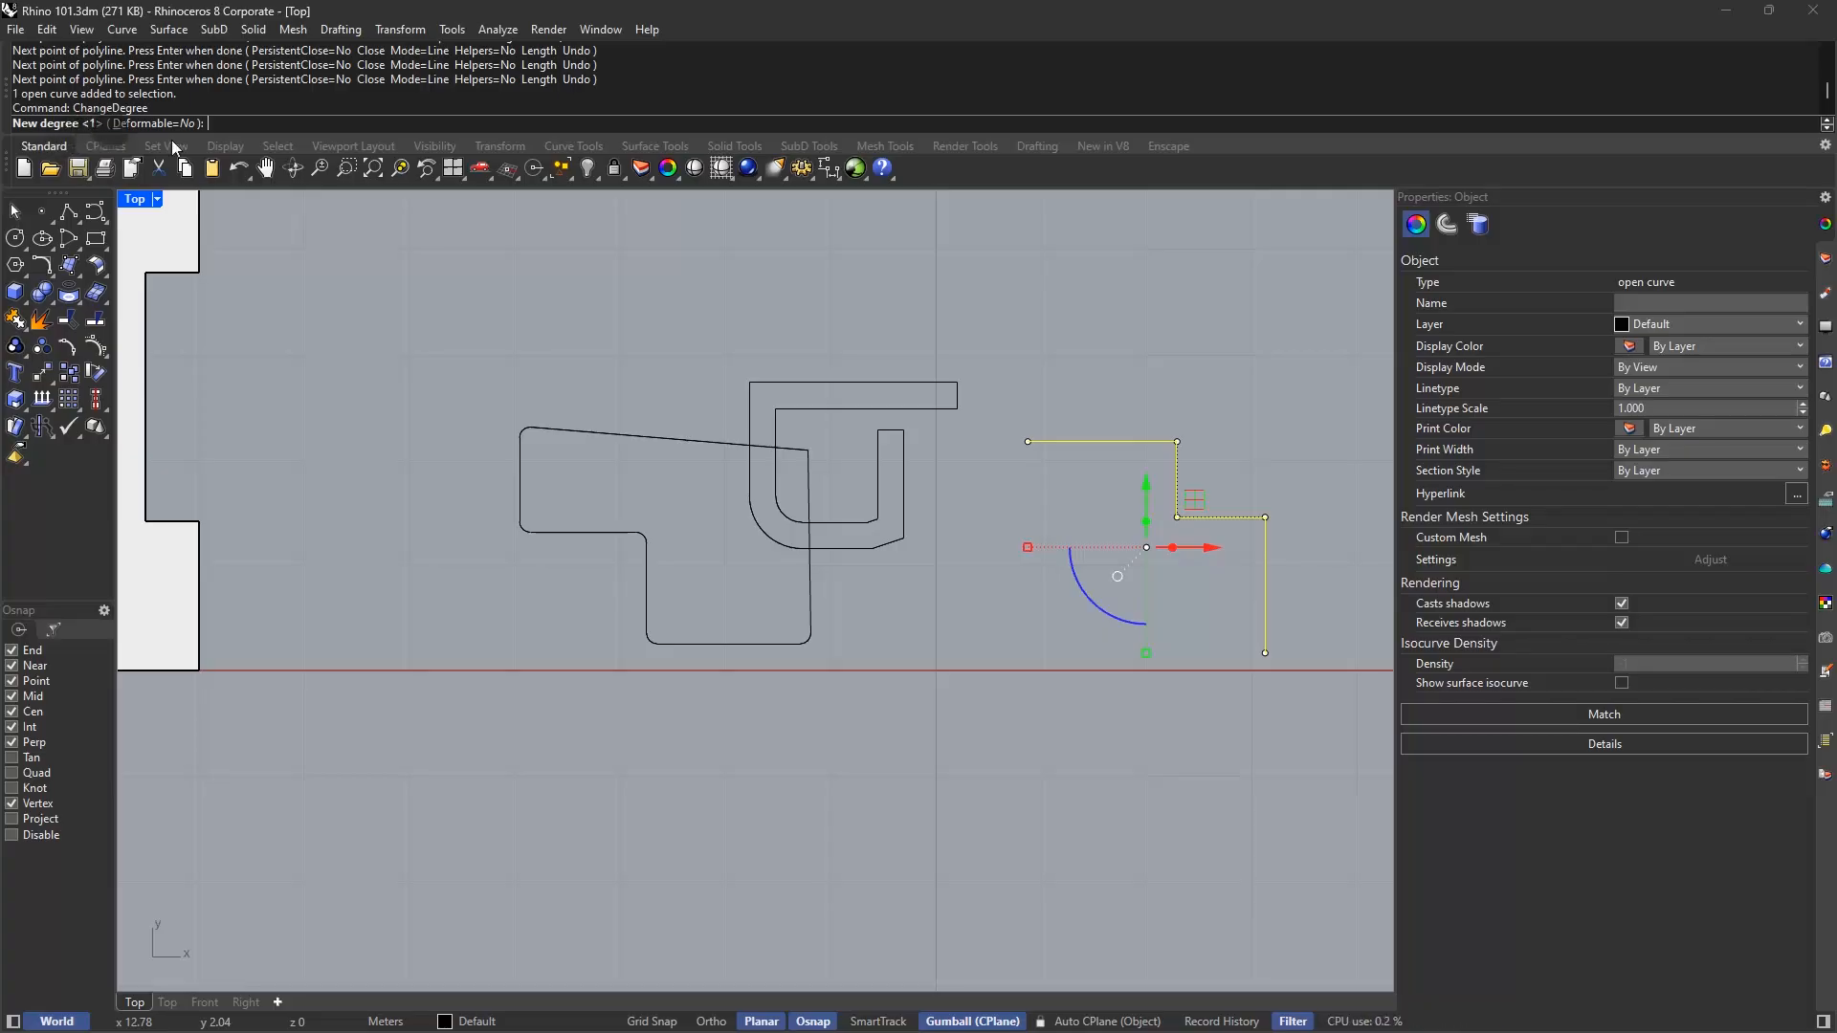
pyautogui.press('Escape')
pyautogui.press('Escape')
pyautogui.press('Escape')
pyautogui.moveTo(1233, 398); pyautogui.dragTo(1134, 440, button='right')
pyautogui.click(1021, 471)
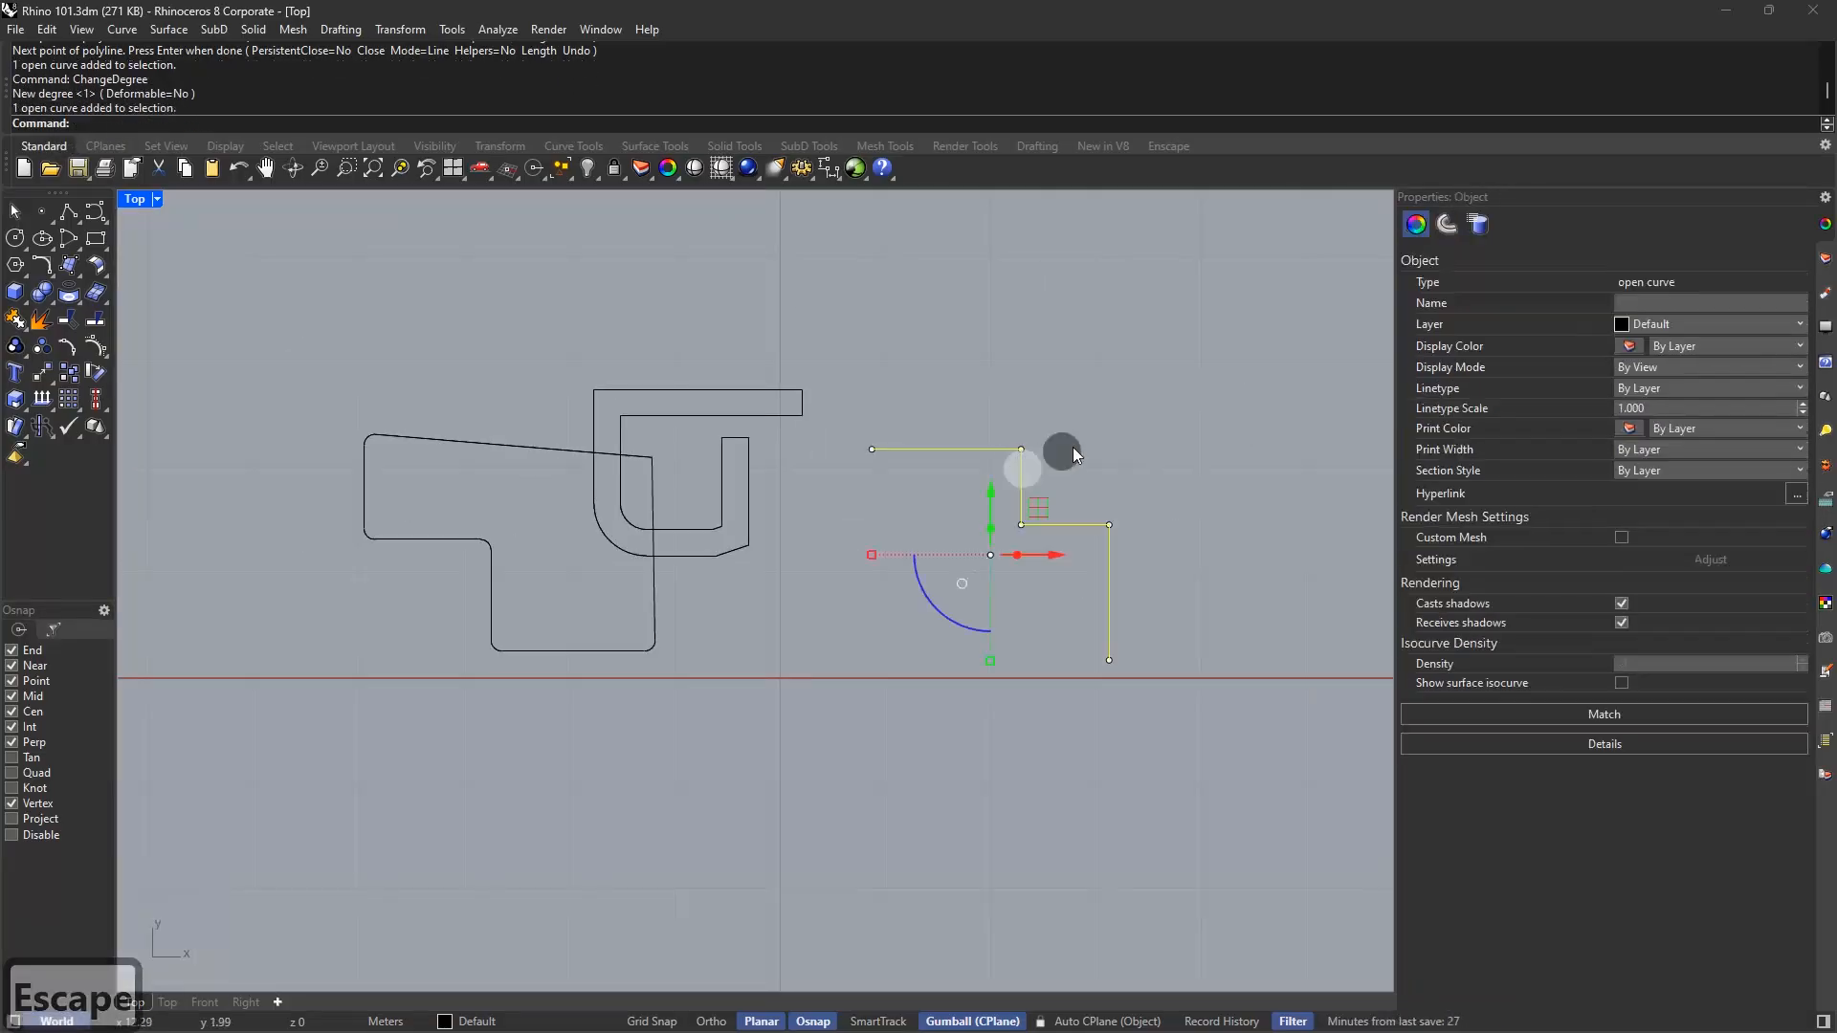
pyautogui.keyDown('alt'); pyautogui.moveTo(1041, 514); pyautogui.dragTo(1081, 447); pyautogui.keyUp('alt')
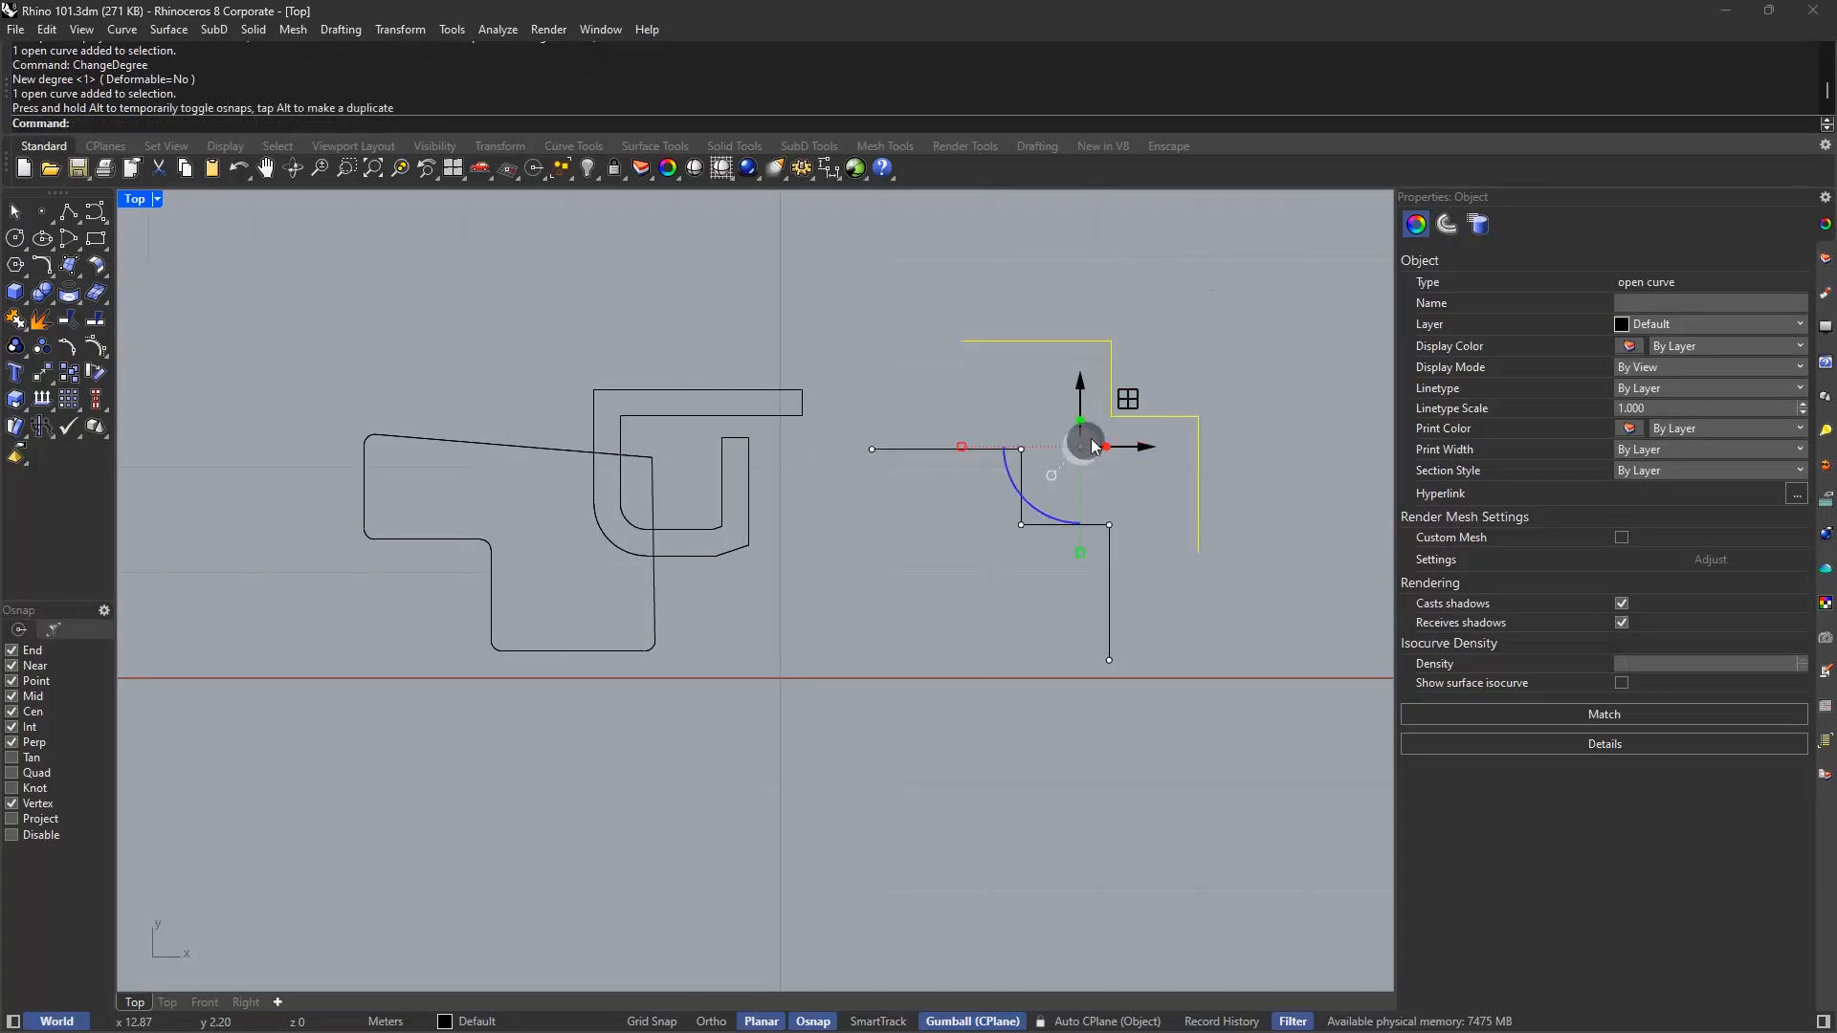
# Extract the step's vertical and horizontal segments from the upper stepped polyline
pyautogui.press('Escape')
pyautogui.scroll(4, 1152, 393)
pyautogui.write('extract')
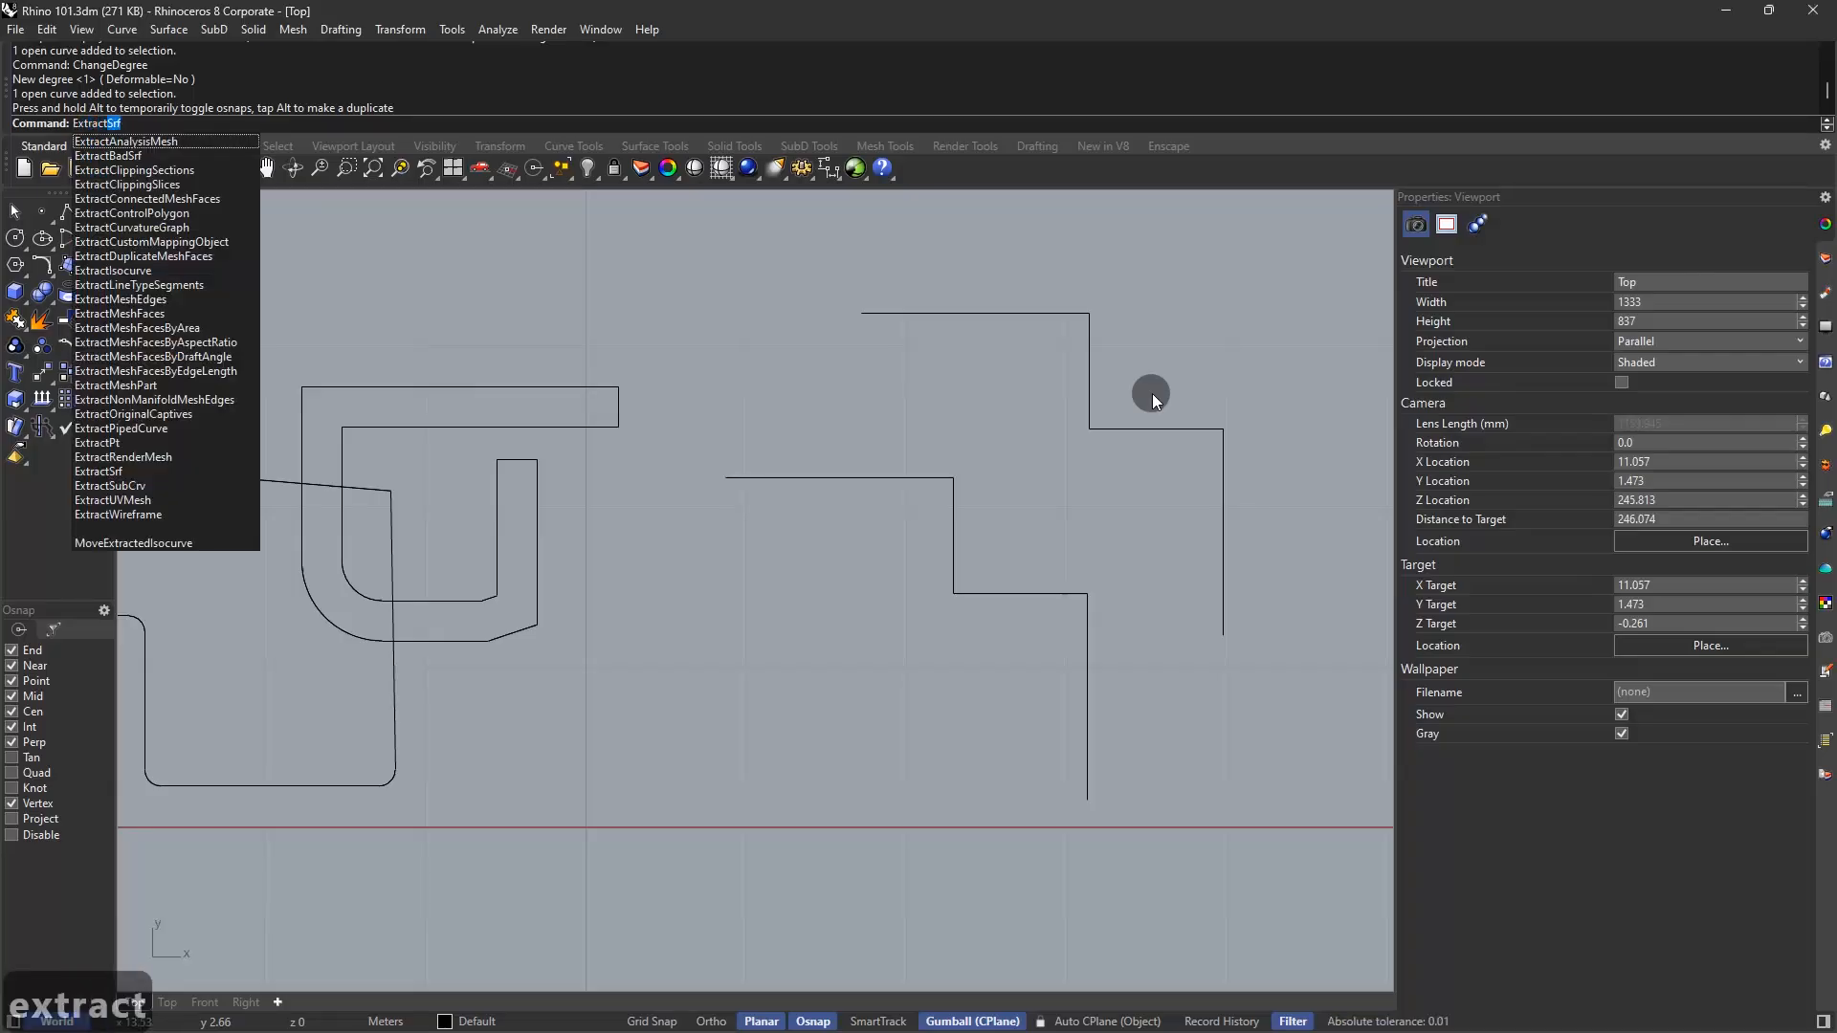
pyautogui.write('sub')
pyautogui.press('Return')
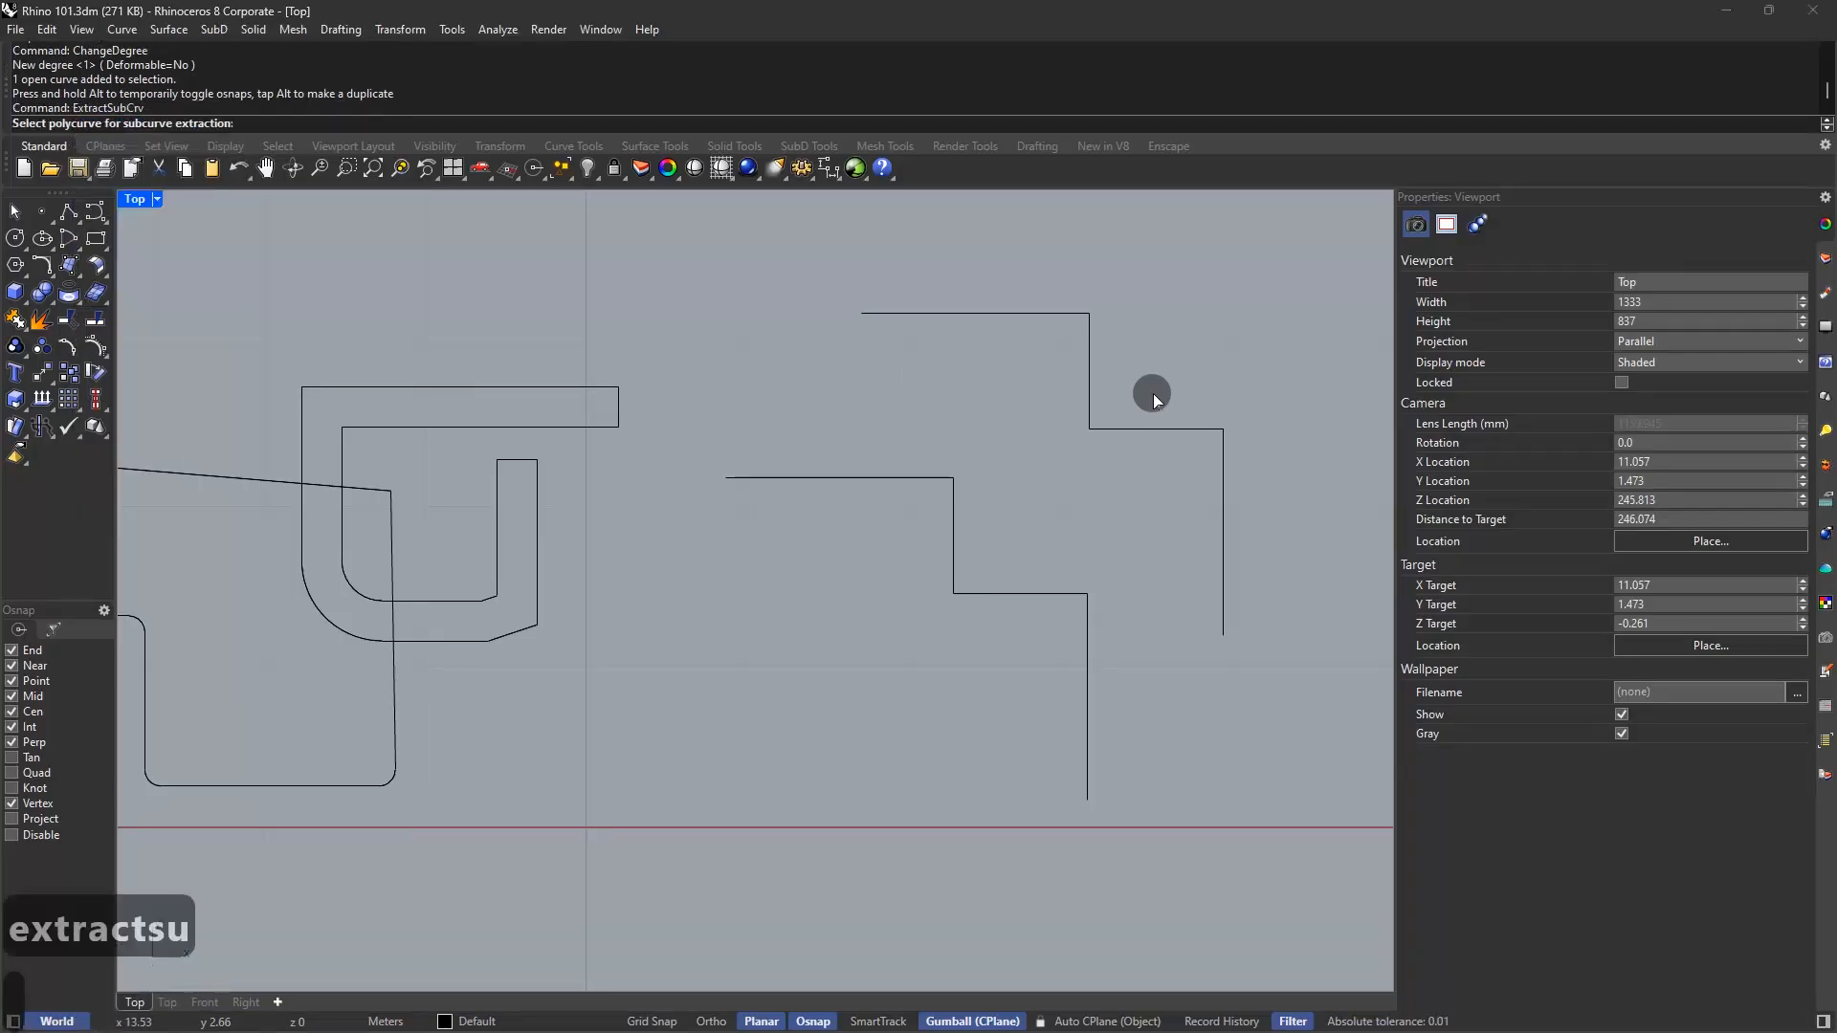
pyautogui.click(1096, 370)
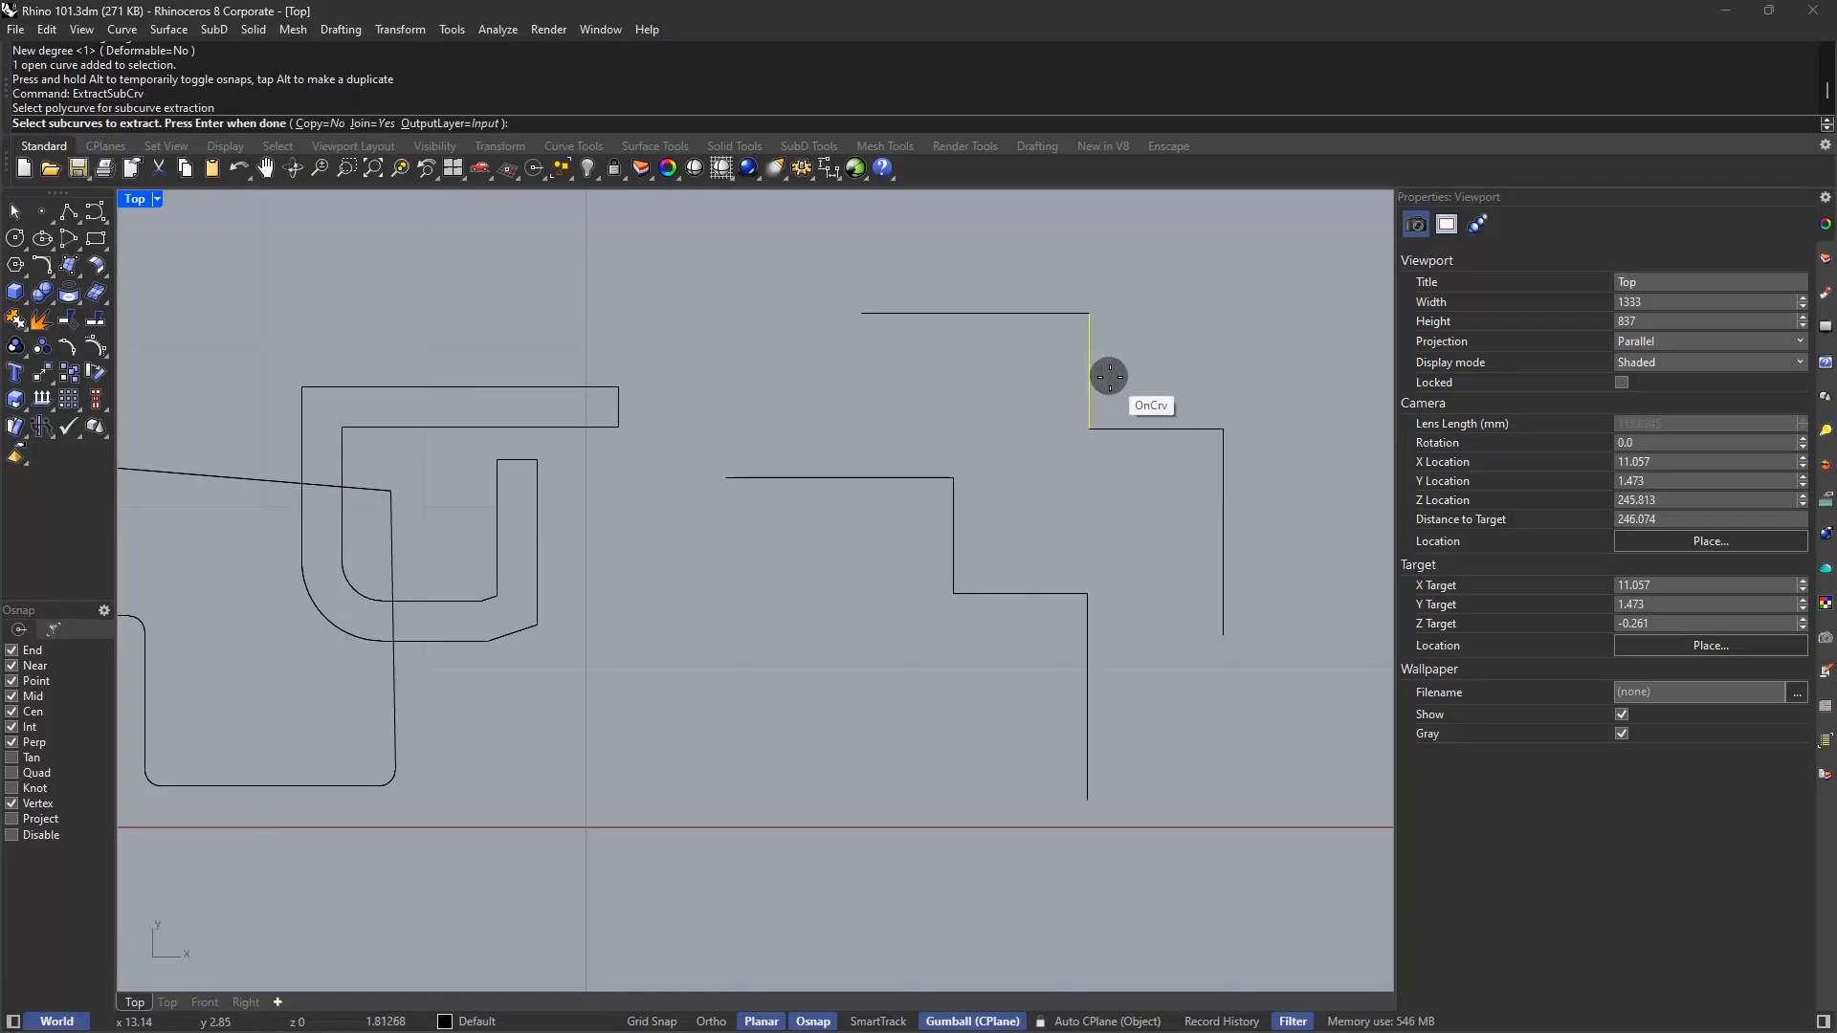
pyautogui.click(1110, 376)
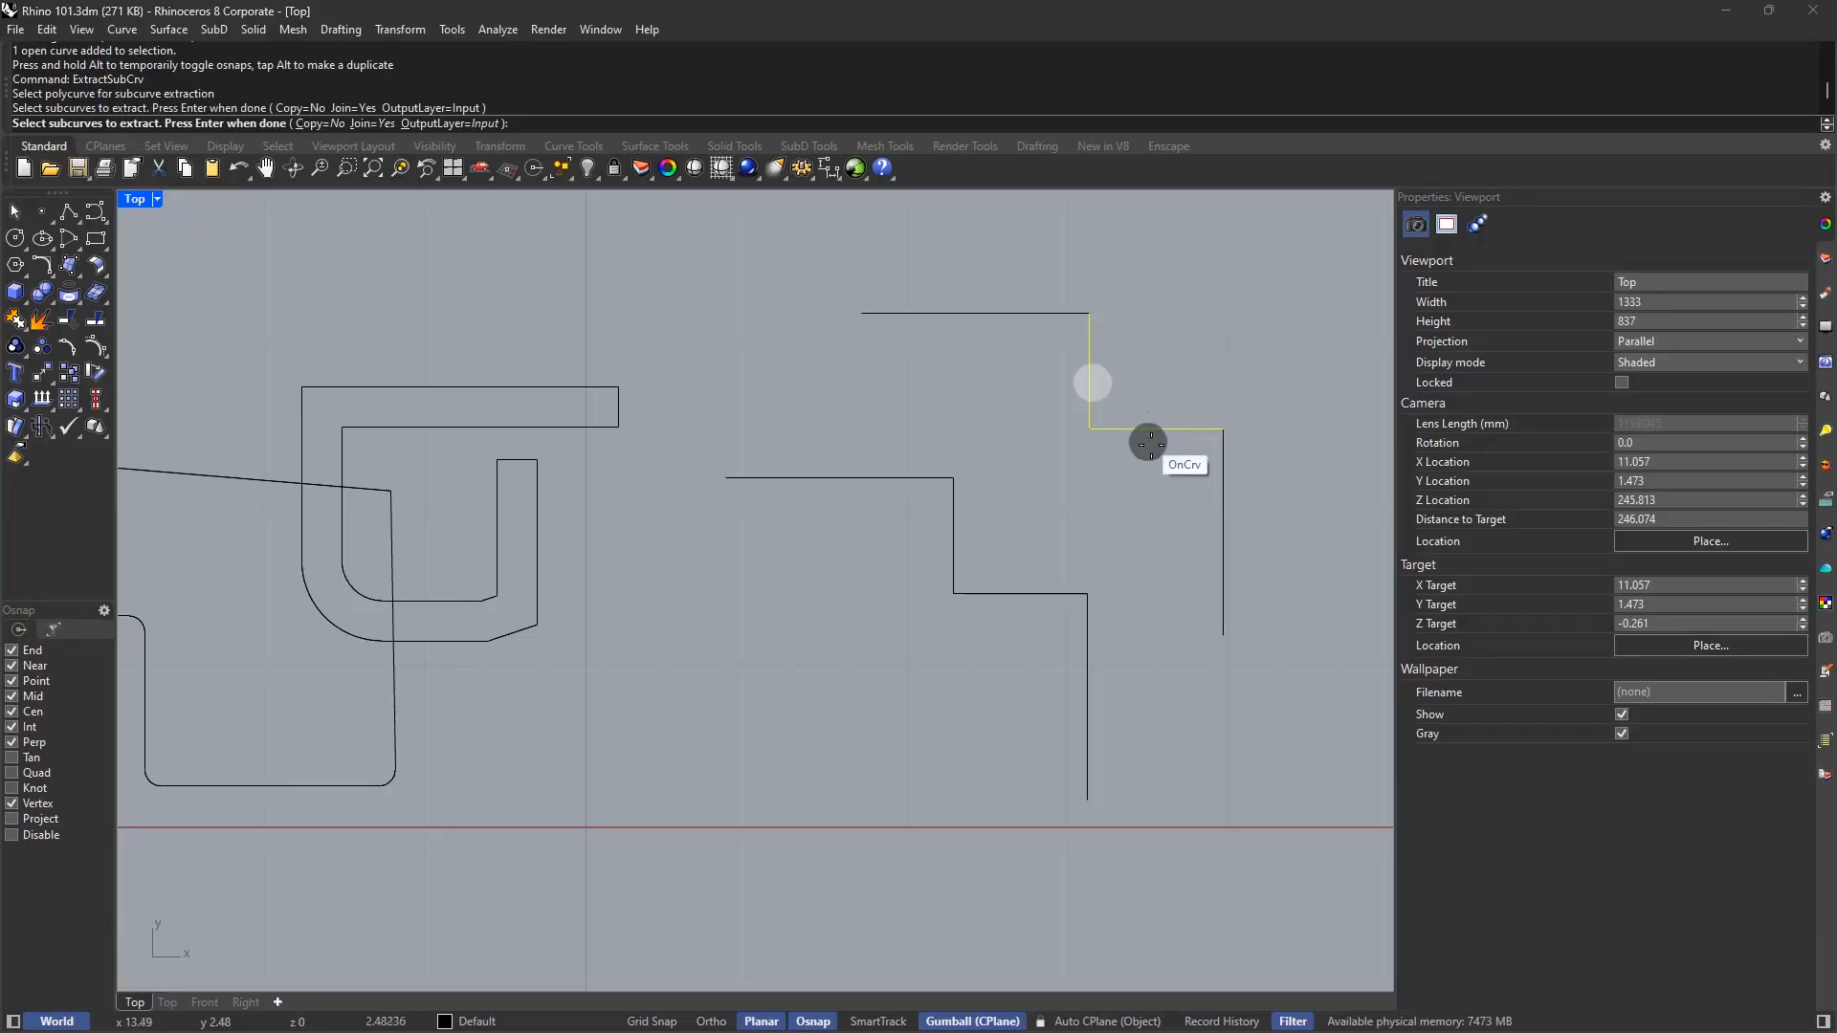
pyautogui.click(1147, 439)
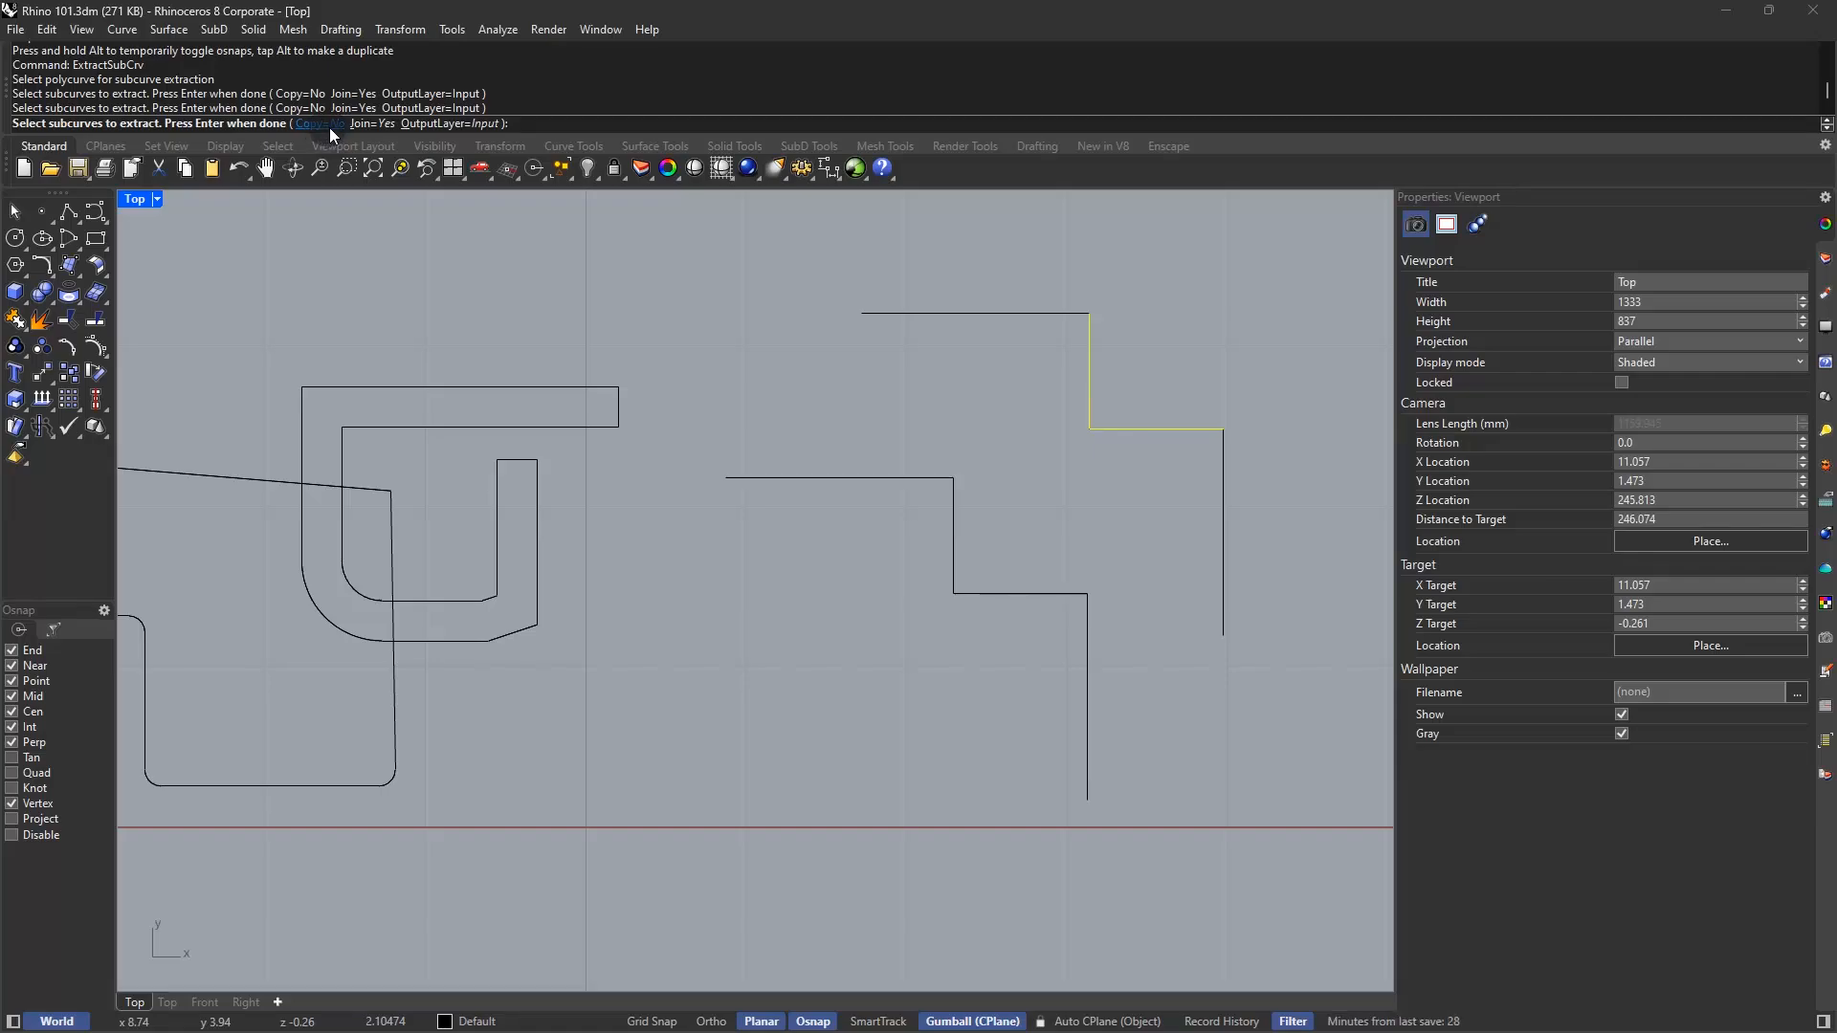
pyautogui.rightClick(819, 345)
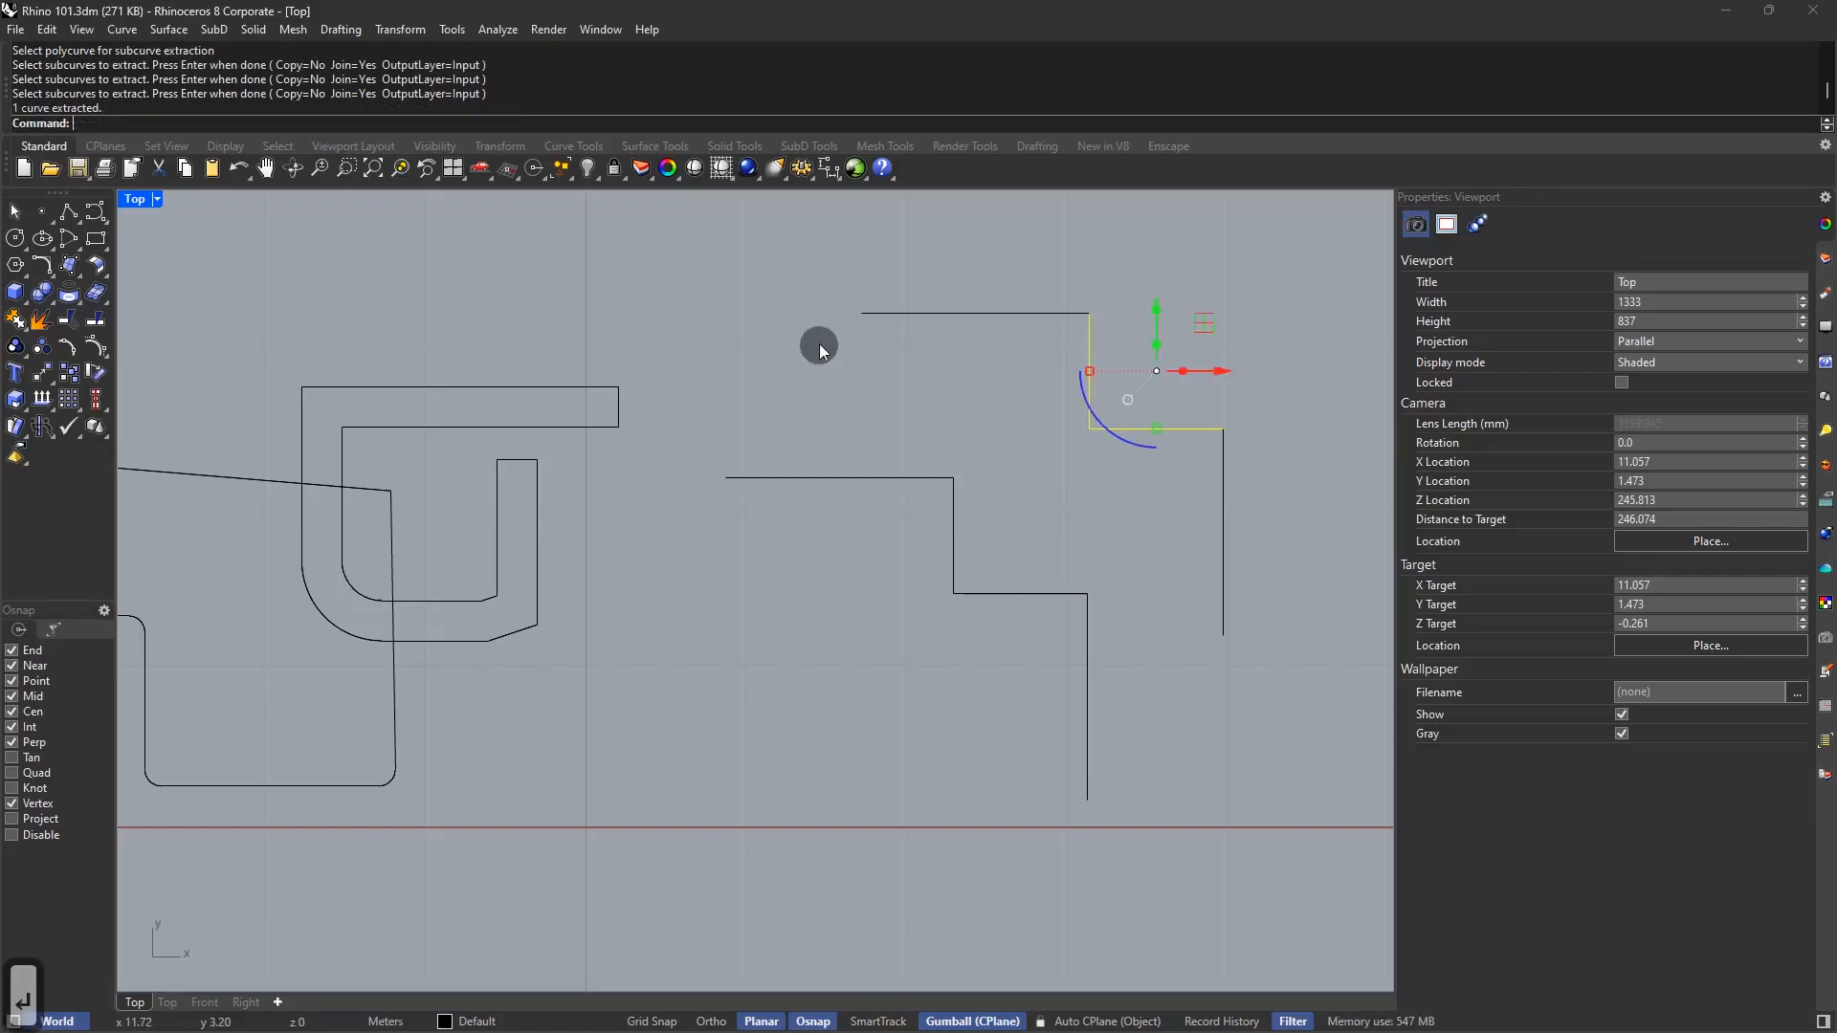
# Move the extracted corner piece aside and delete it
pyautogui.moveTo(1157, 370); pyautogui.dragTo(1090, 428)
pyautogui.click(1087, 622)
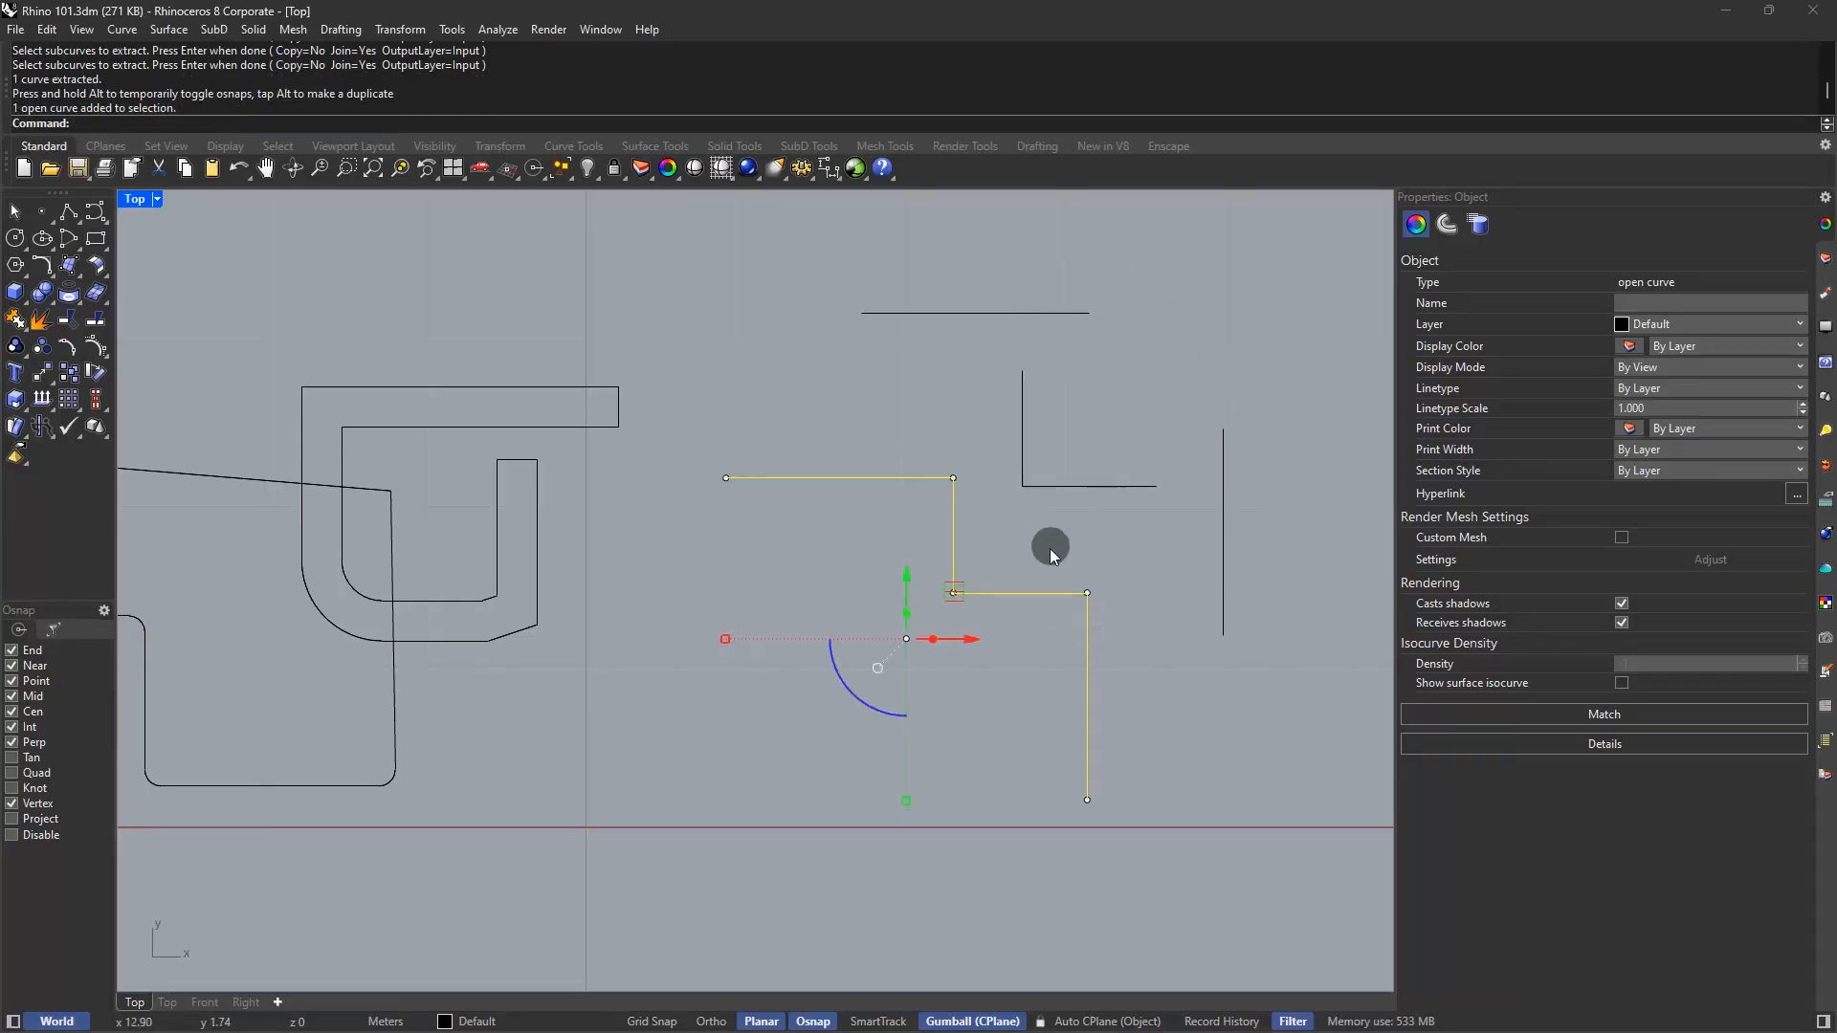
pyautogui.click(1064, 485)
pyautogui.press('Delete')
pyautogui.write('arc')
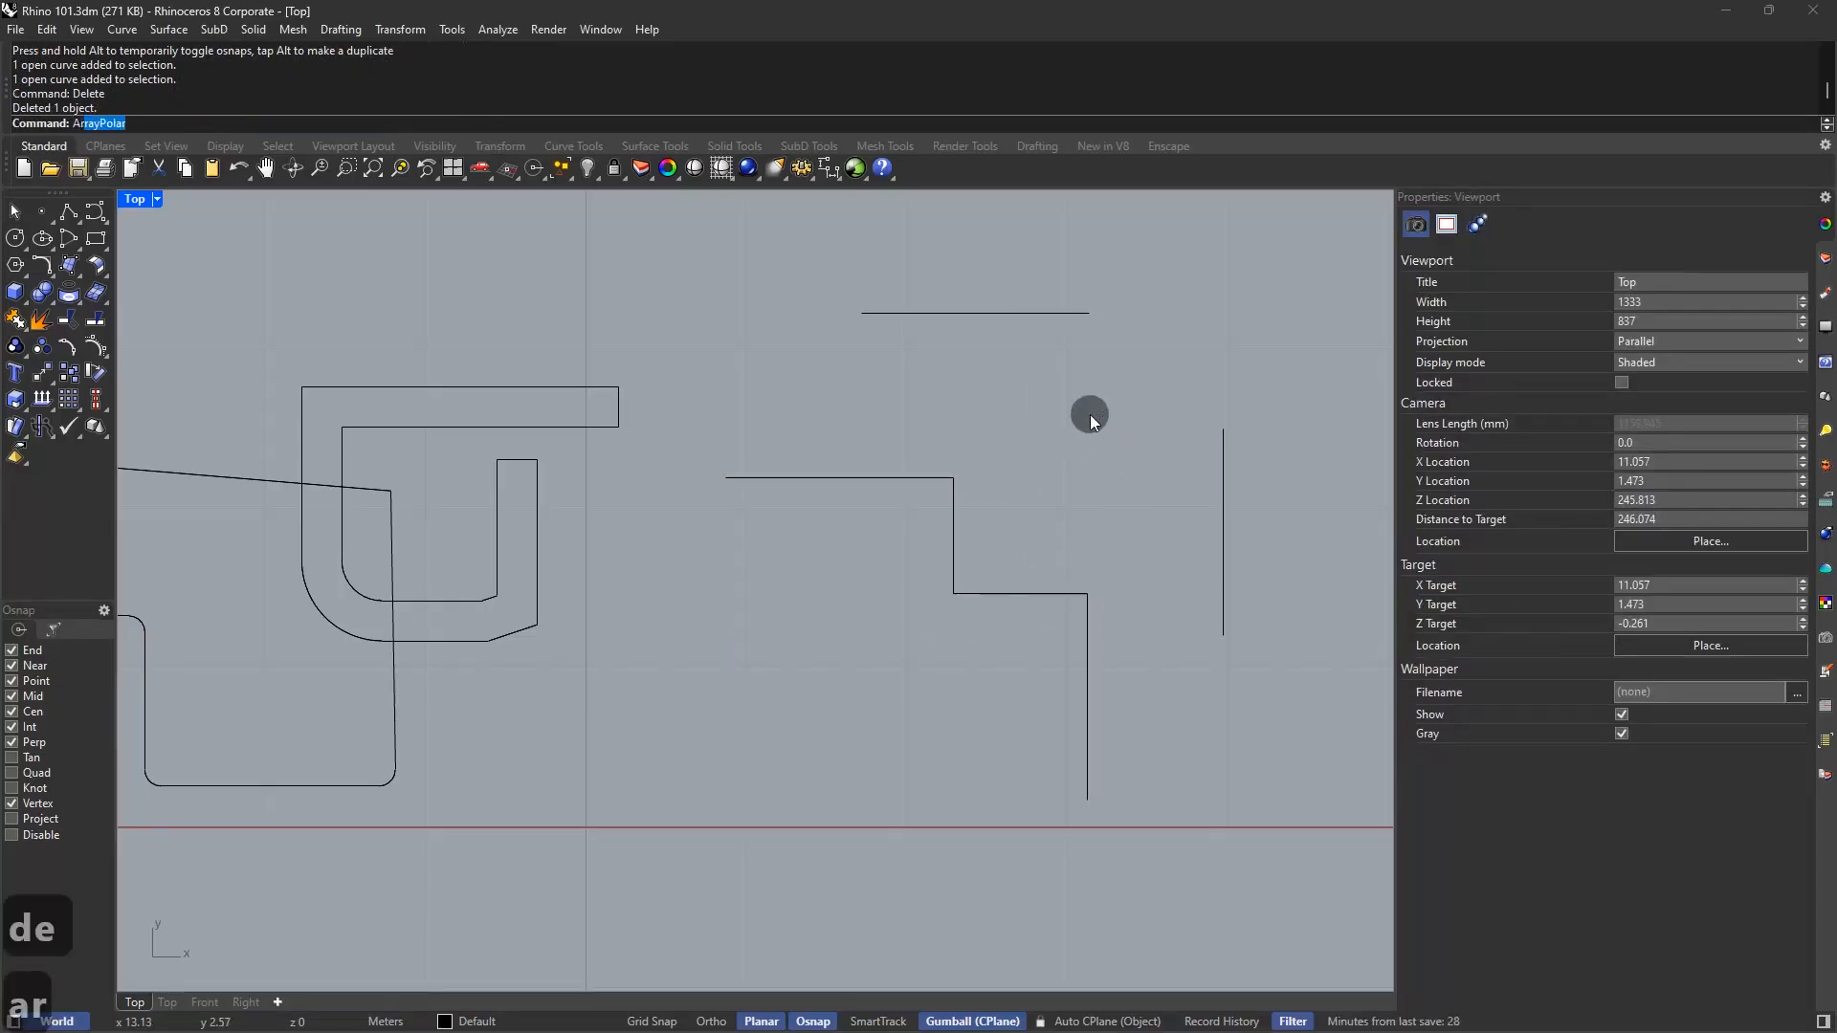
# Draw a corner arc between the horizontal and vertical line ends, then undo it
pyautogui.press('Return')
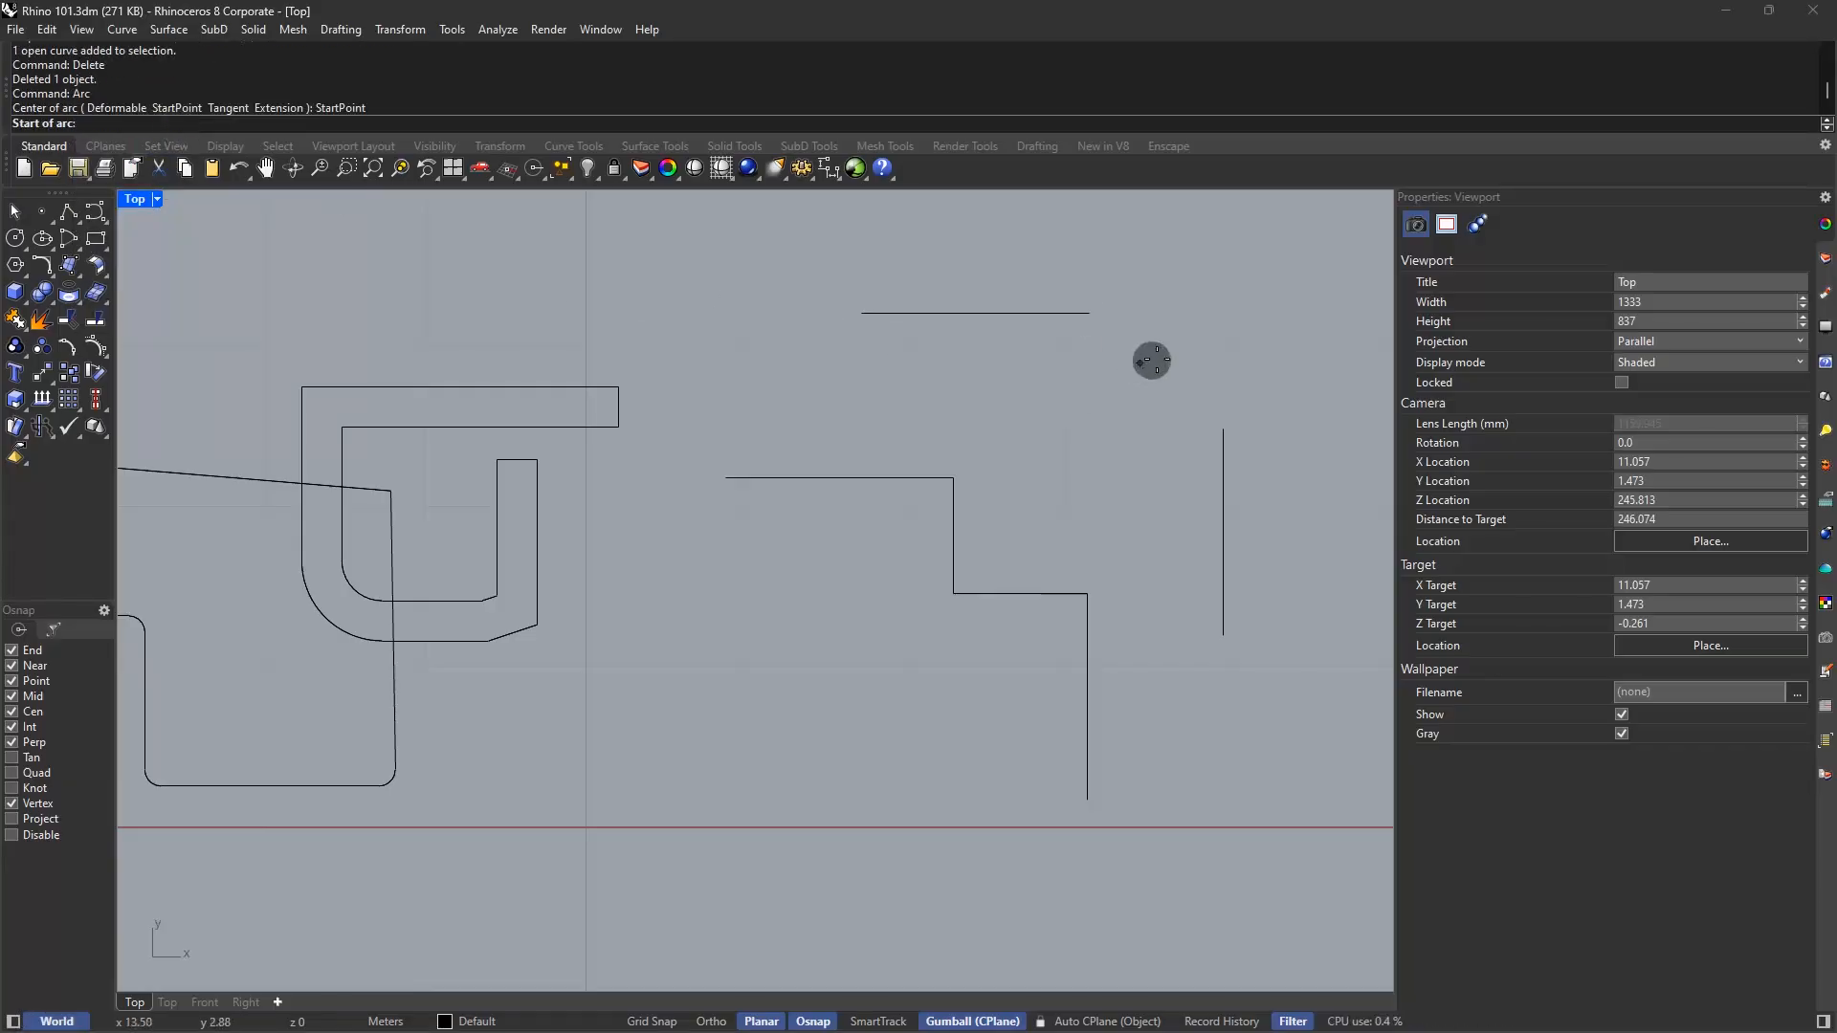
pyautogui.click(1089, 313)
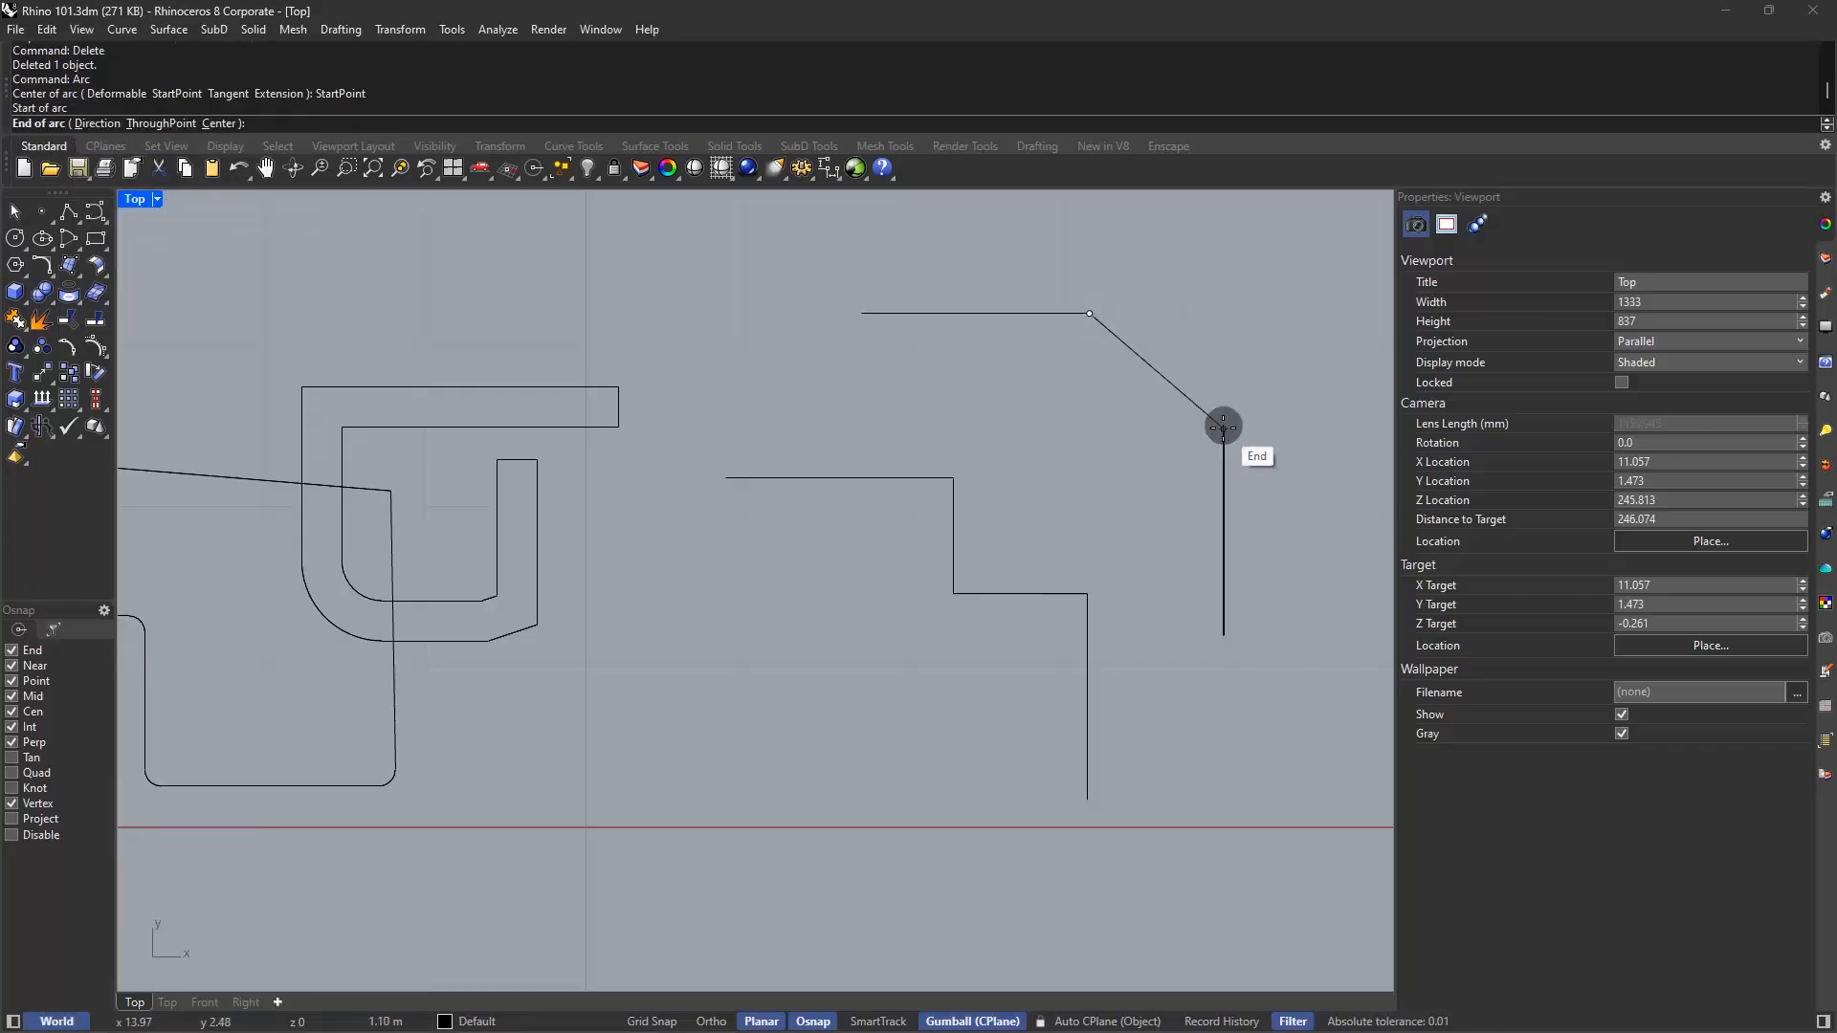
pyautogui.click(1223, 429)
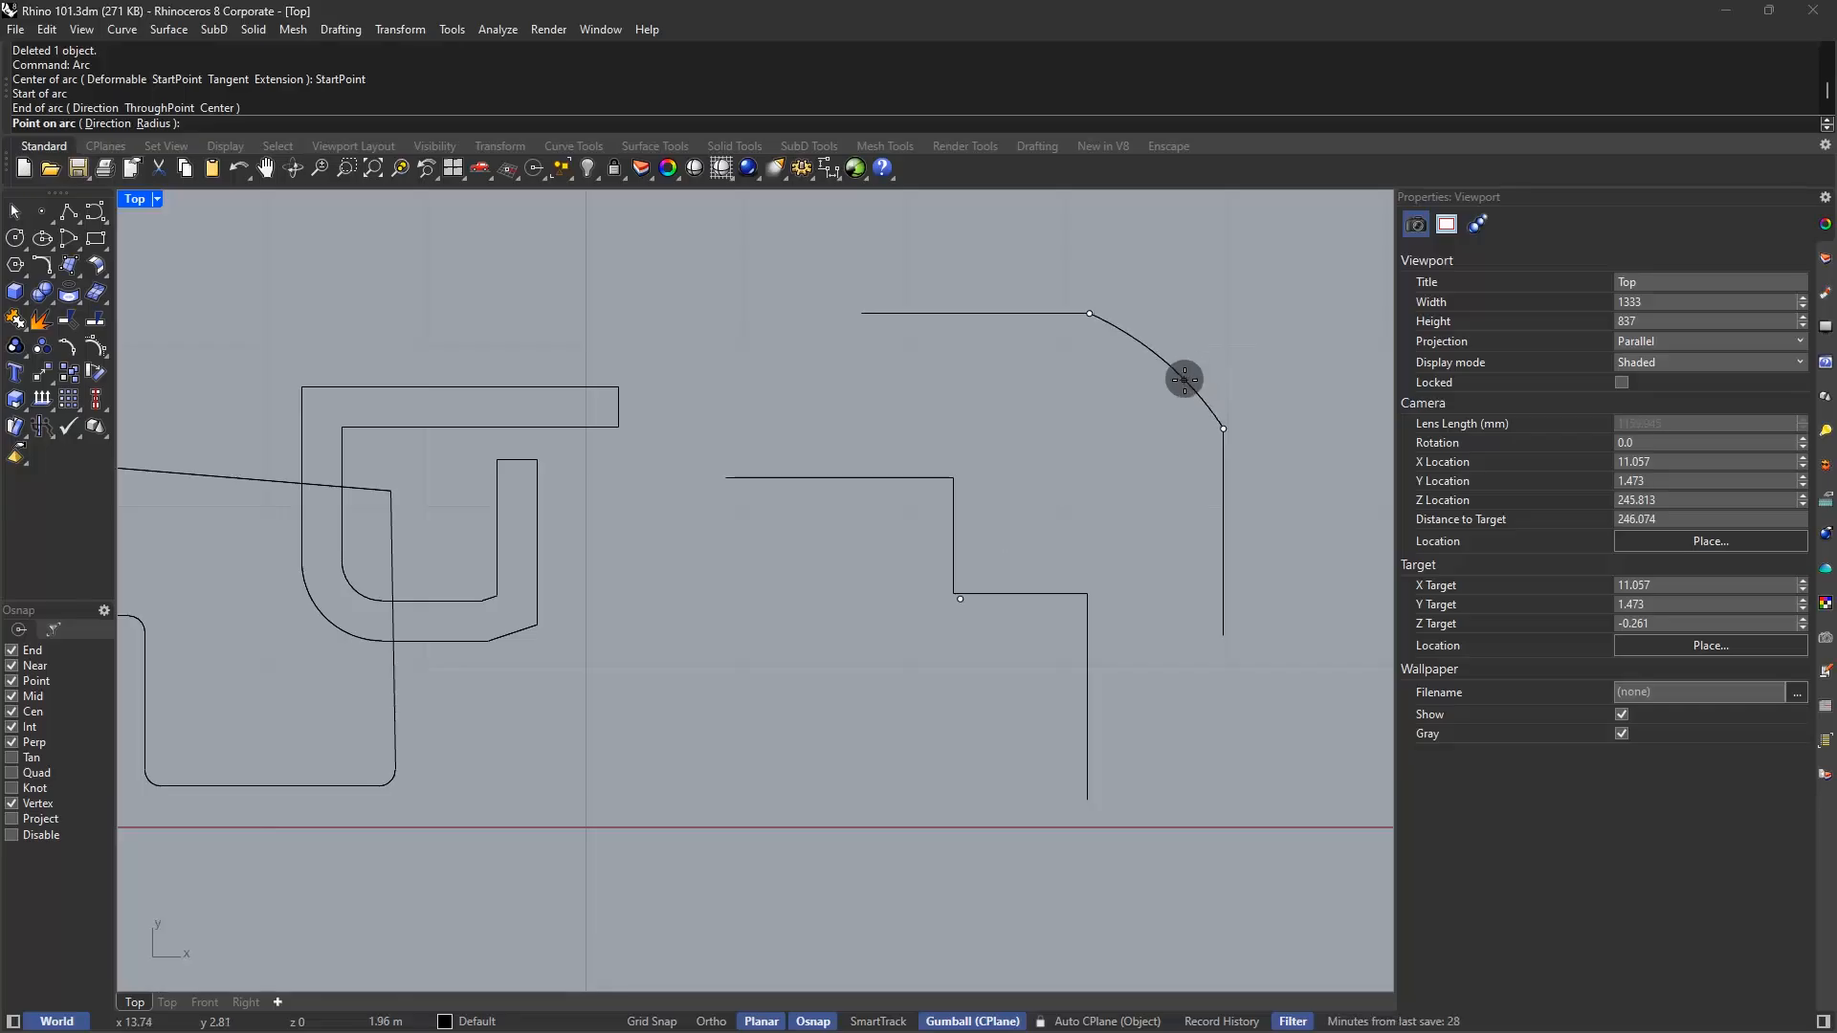
pyautogui.click(1198, 372)
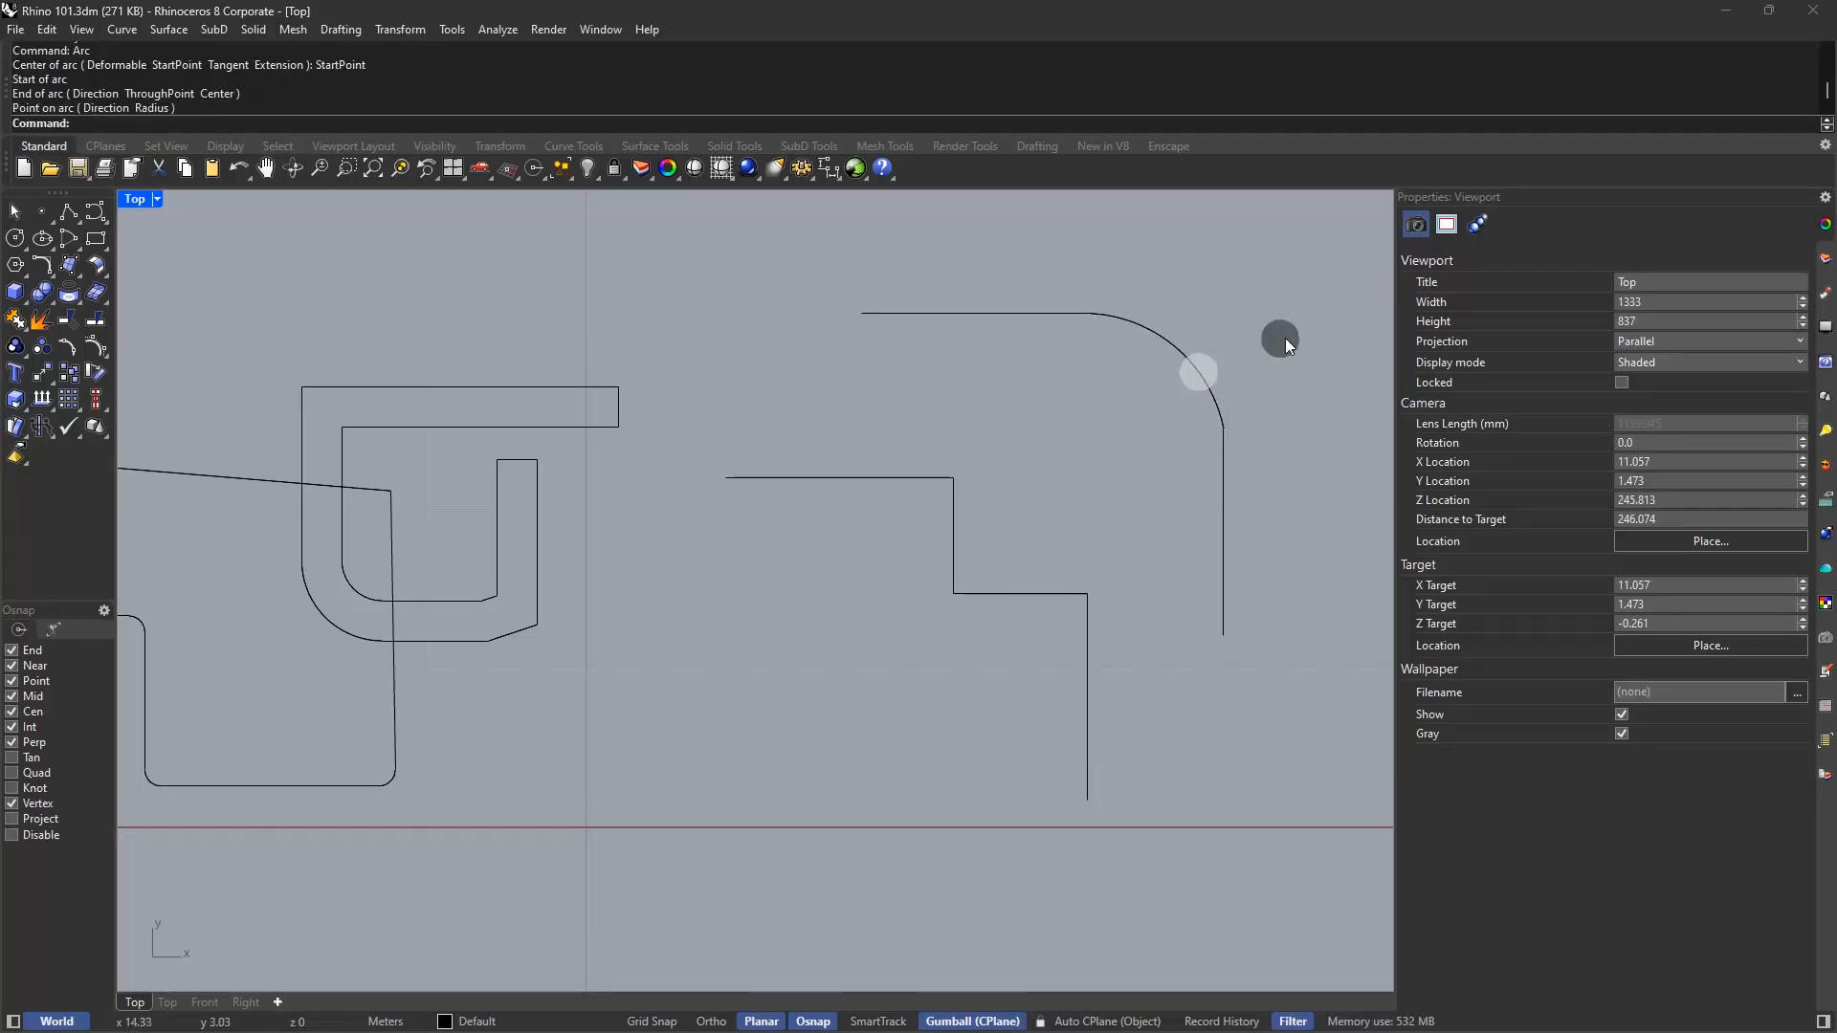
pyautogui.hotkey('ctrl', 'z')
# Fillet the top horizontal line and right vertical line with a 0.5 radius
pyautogui.write('fillet')
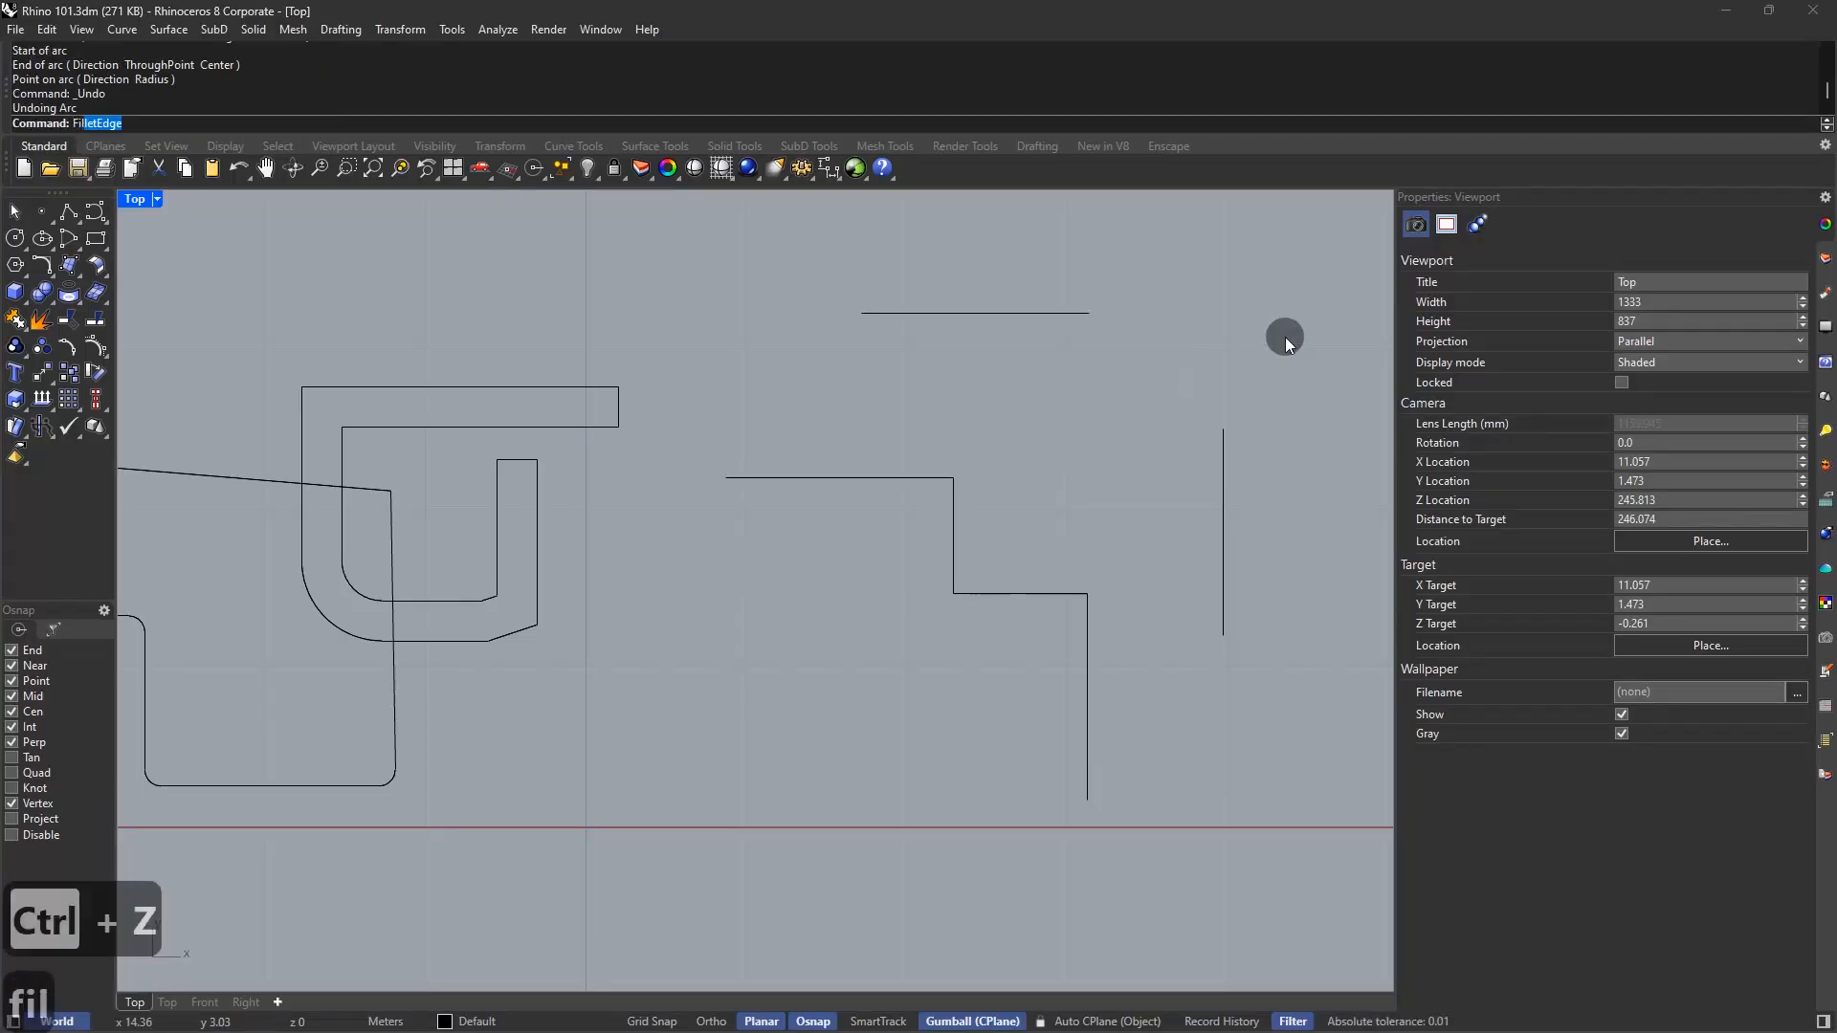
pyautogui.press('space')
pyautogui.click(1060, 314)
pyautogui.click(1223, 450)
# Select the filleted curve and start ChangeDegree on it, then cancel
pyautogui.click(1115, 315)
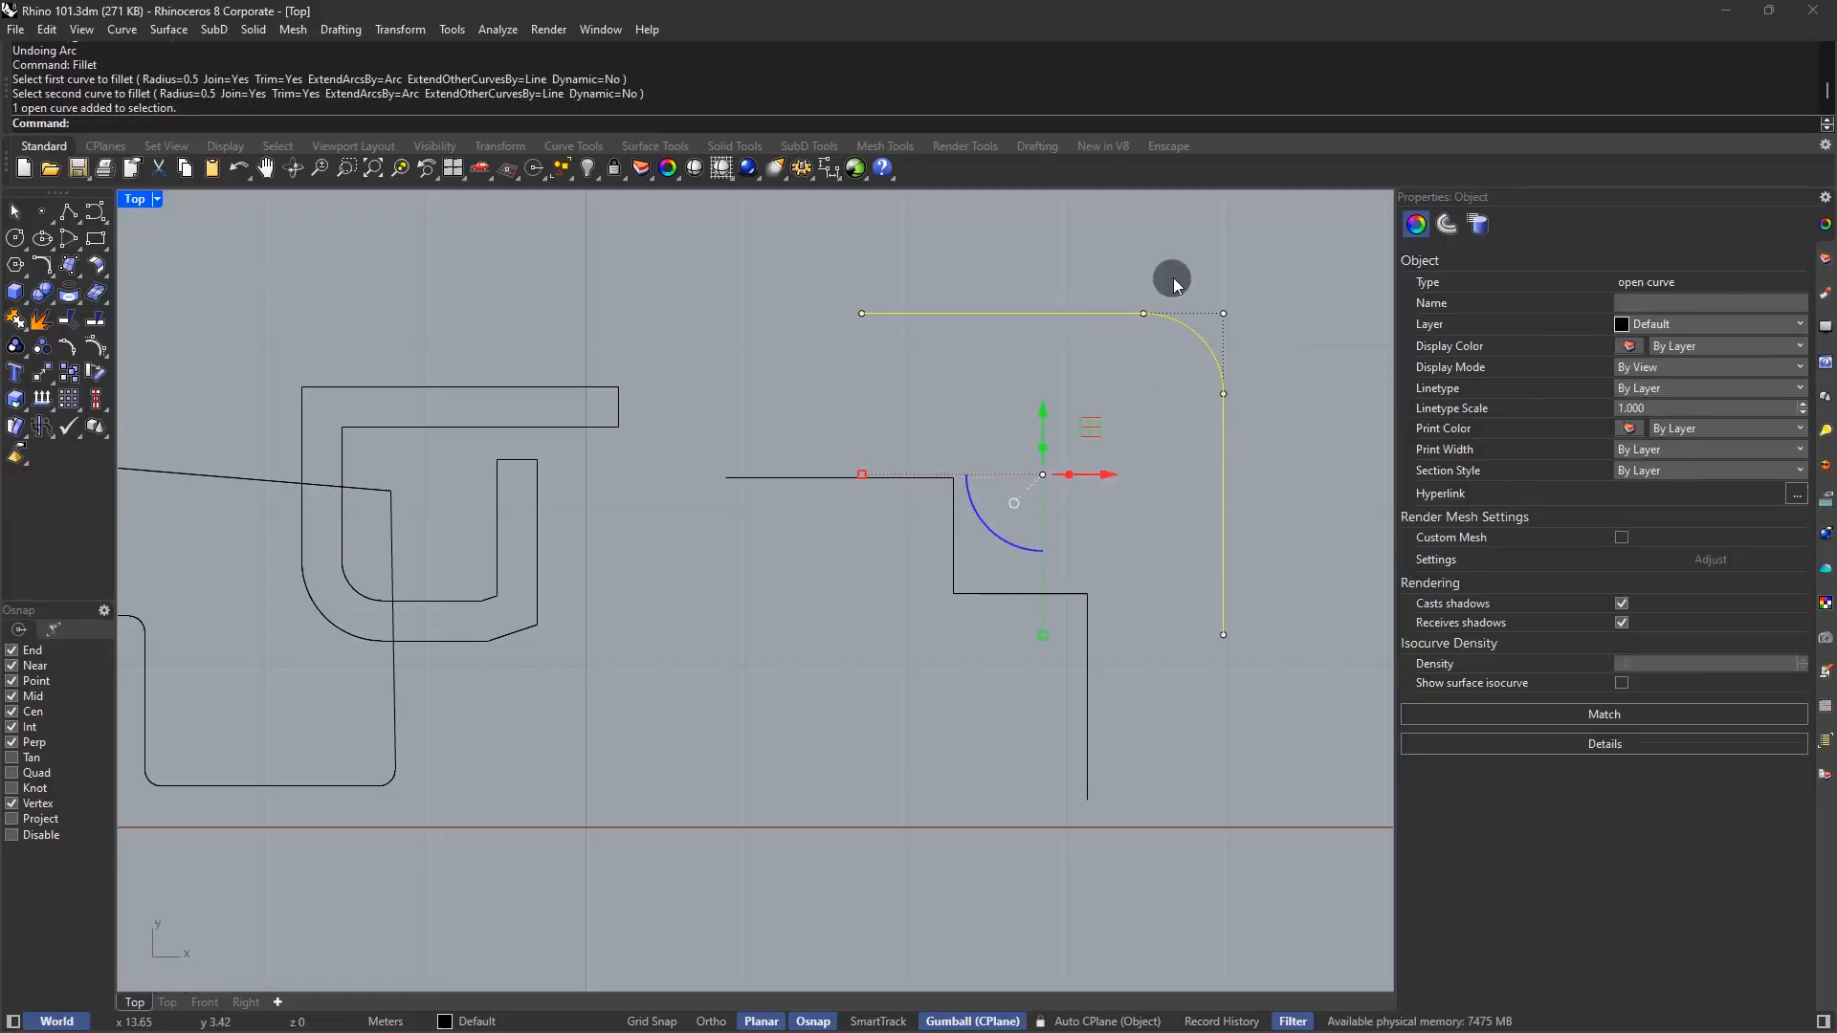
pyautogui.write('changed')
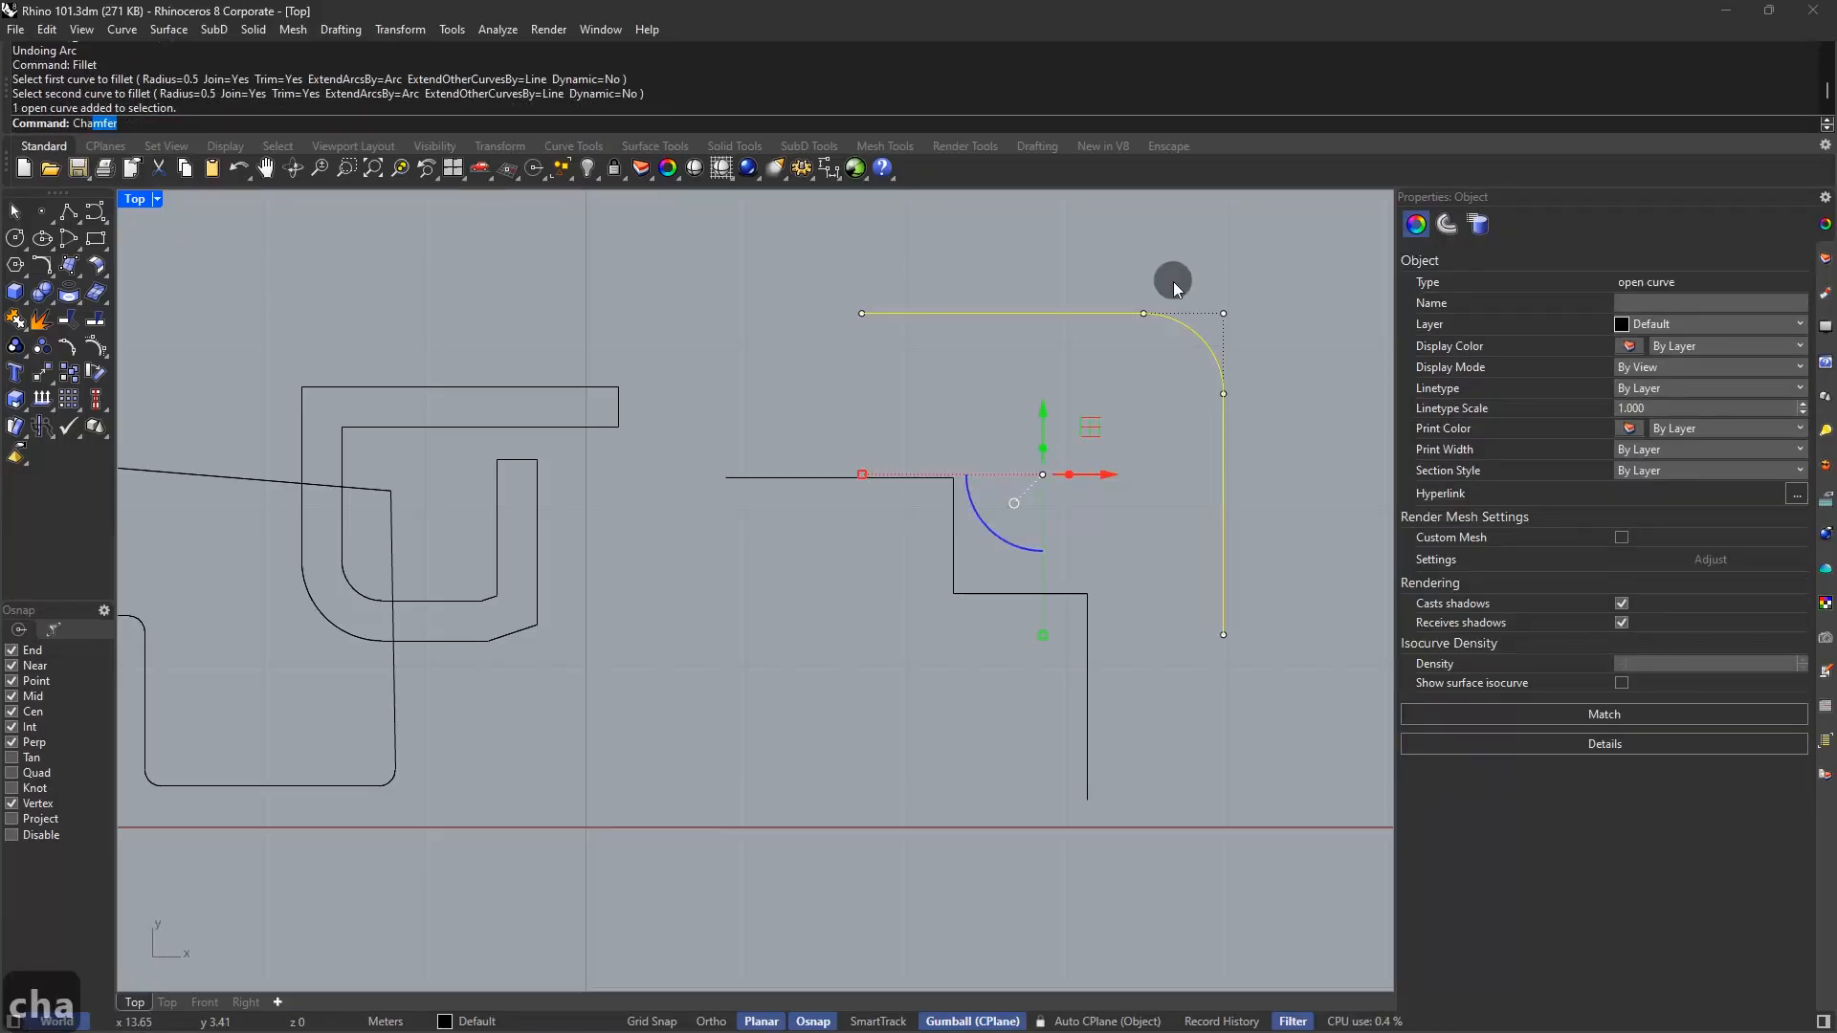
pyautogui.press('Return')
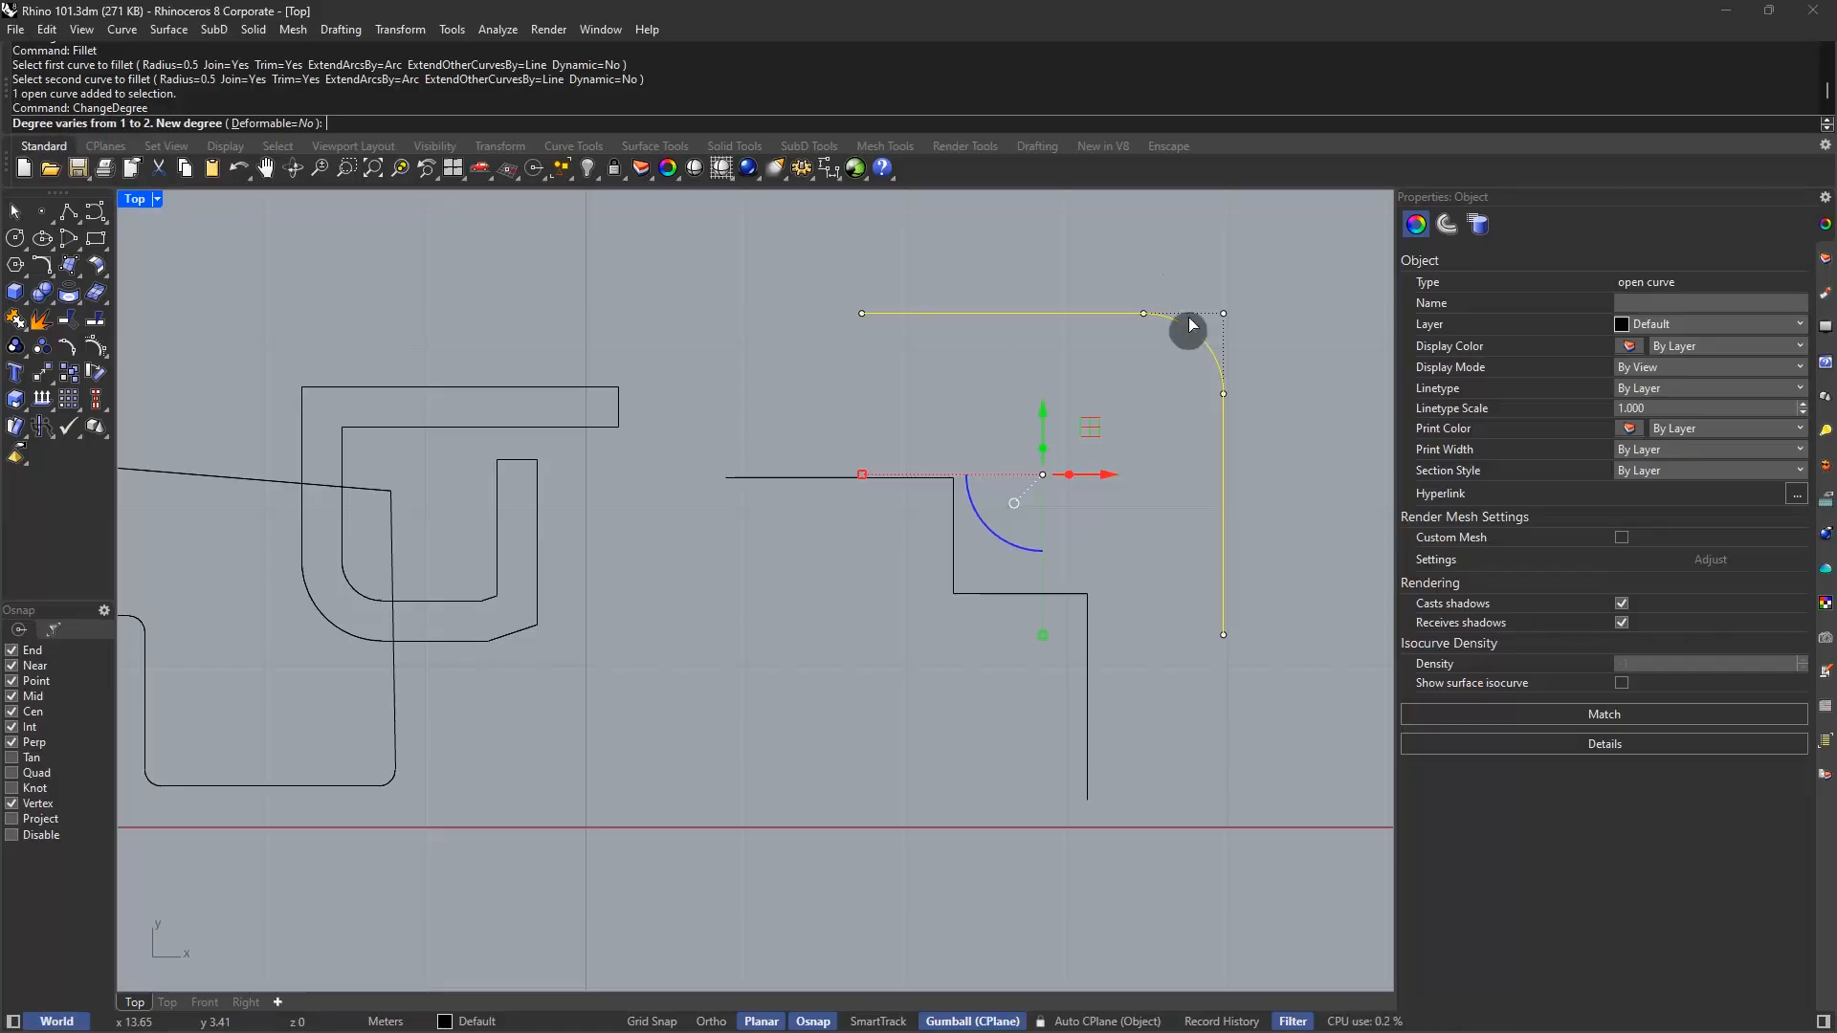
pyautogui.press('Escape')
pyautogui.press('Escape')
pyautogui.press('Escape')
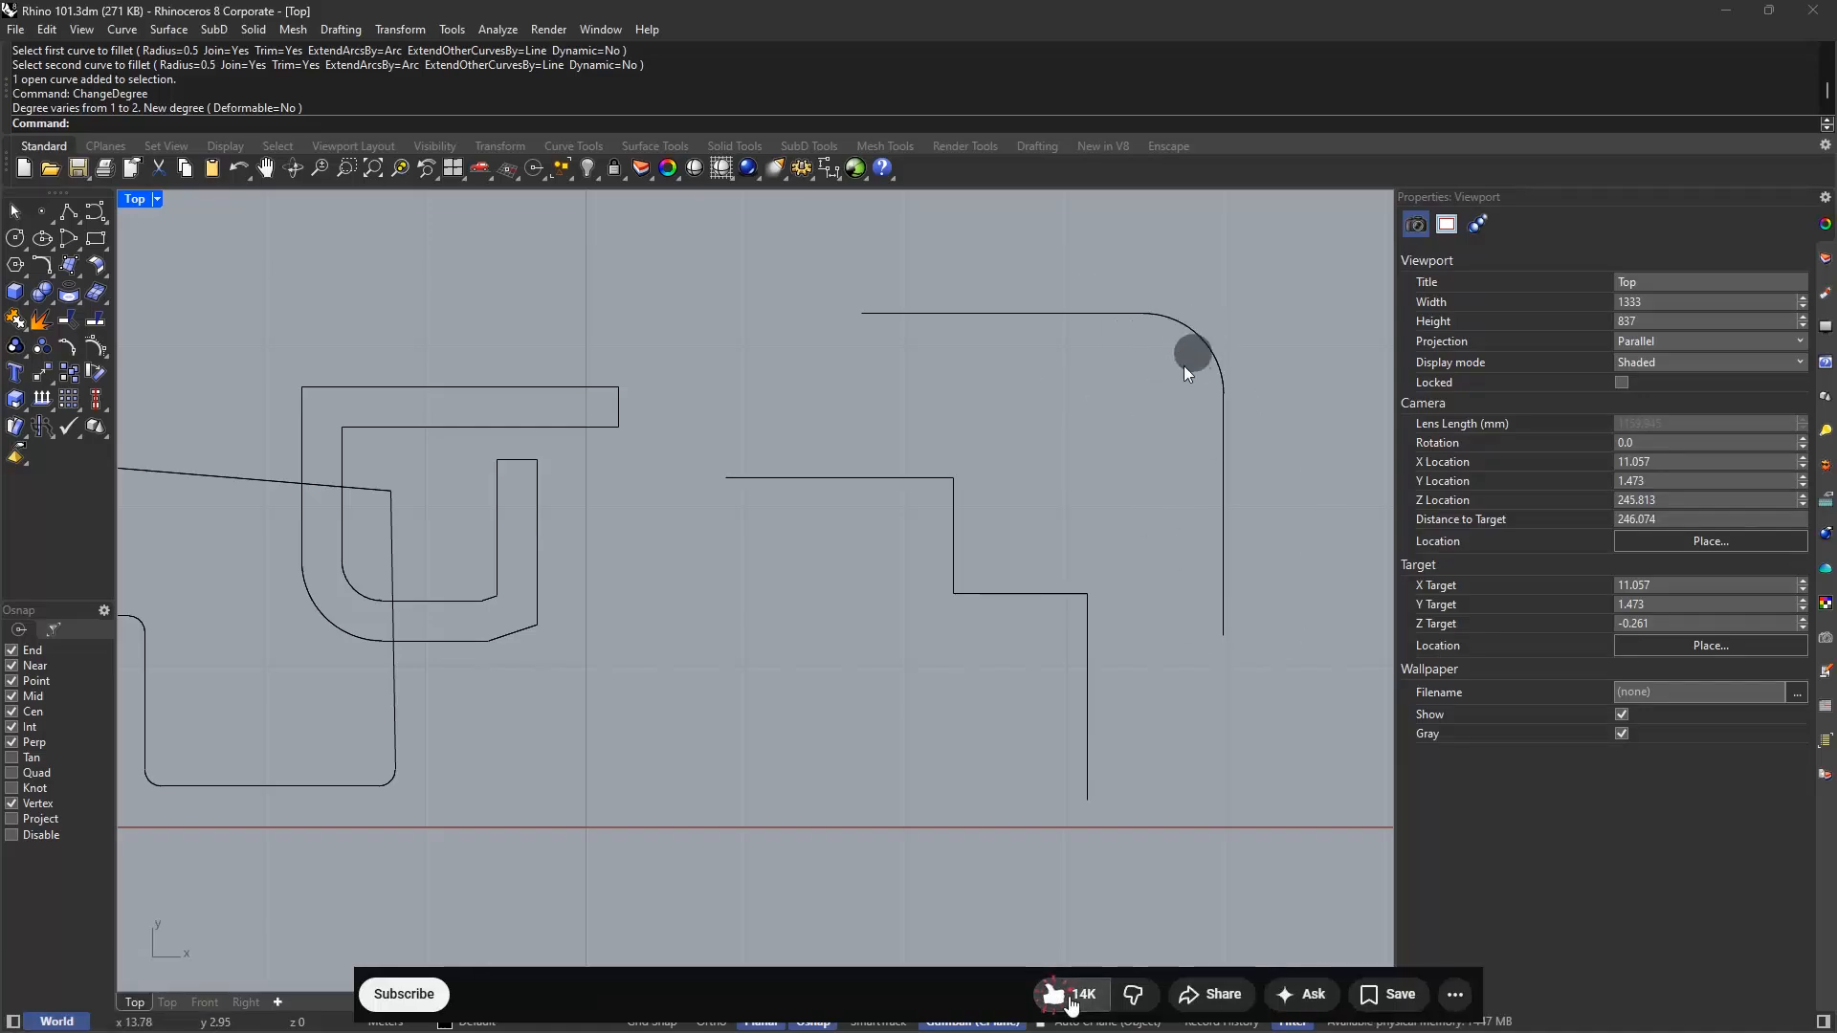
# Draw a freeform interpolated curve inside the rounded corner
pyautogui.write('inter')
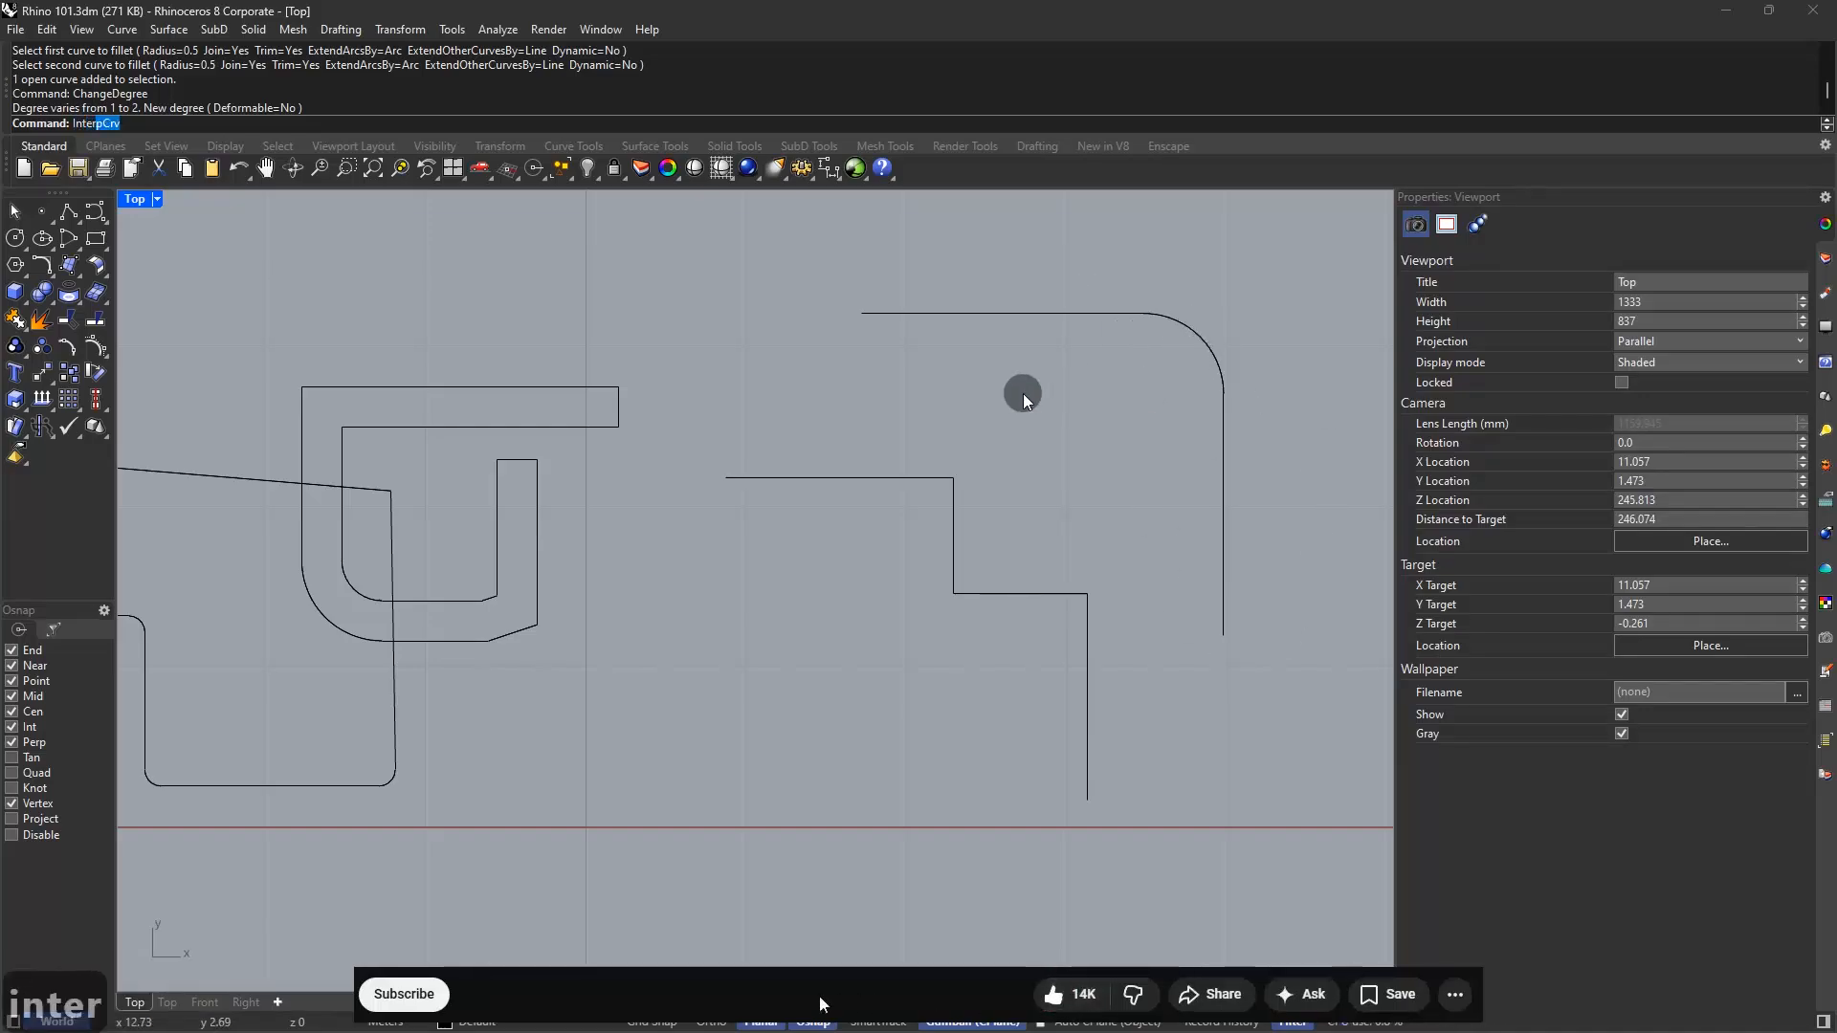
pyautogui.press('Return')
pyautogui.click(424, 999)
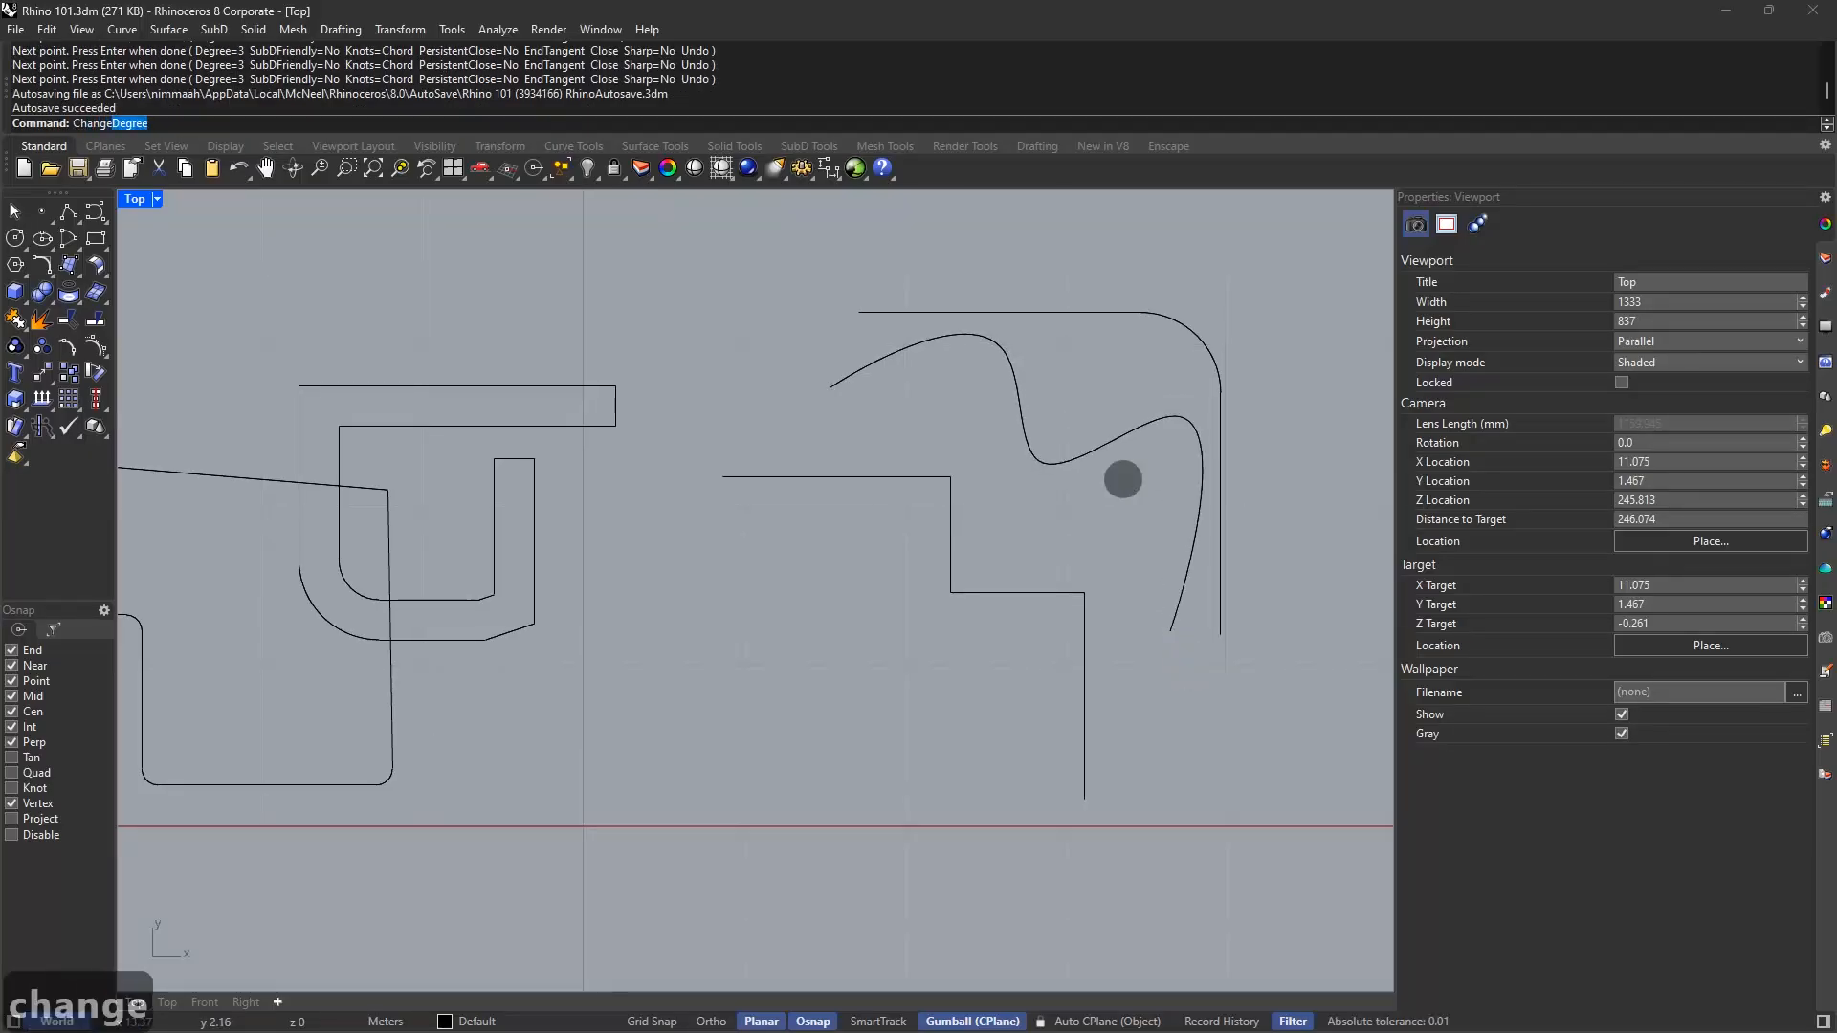
# Change the freeform curve to degree 2 and check its control points
pyautogui.press('space')
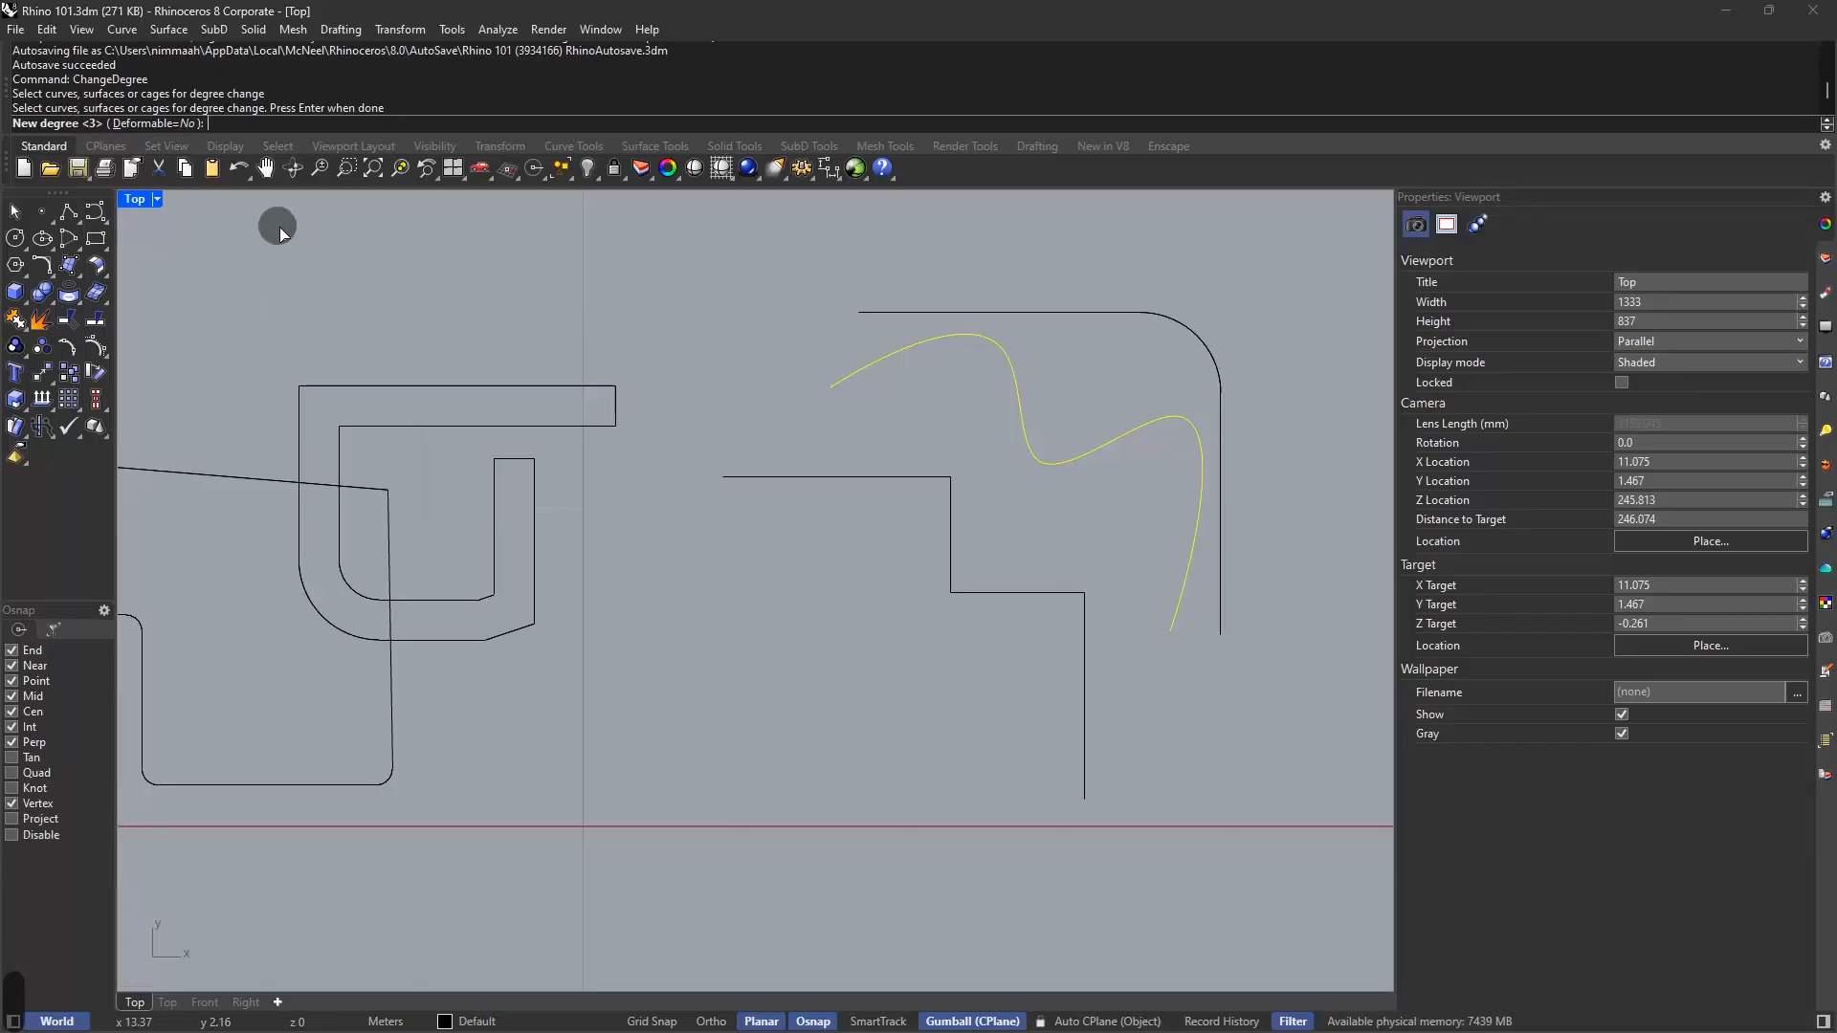
pyautogui.write('2')
pyautogui.press('Return')
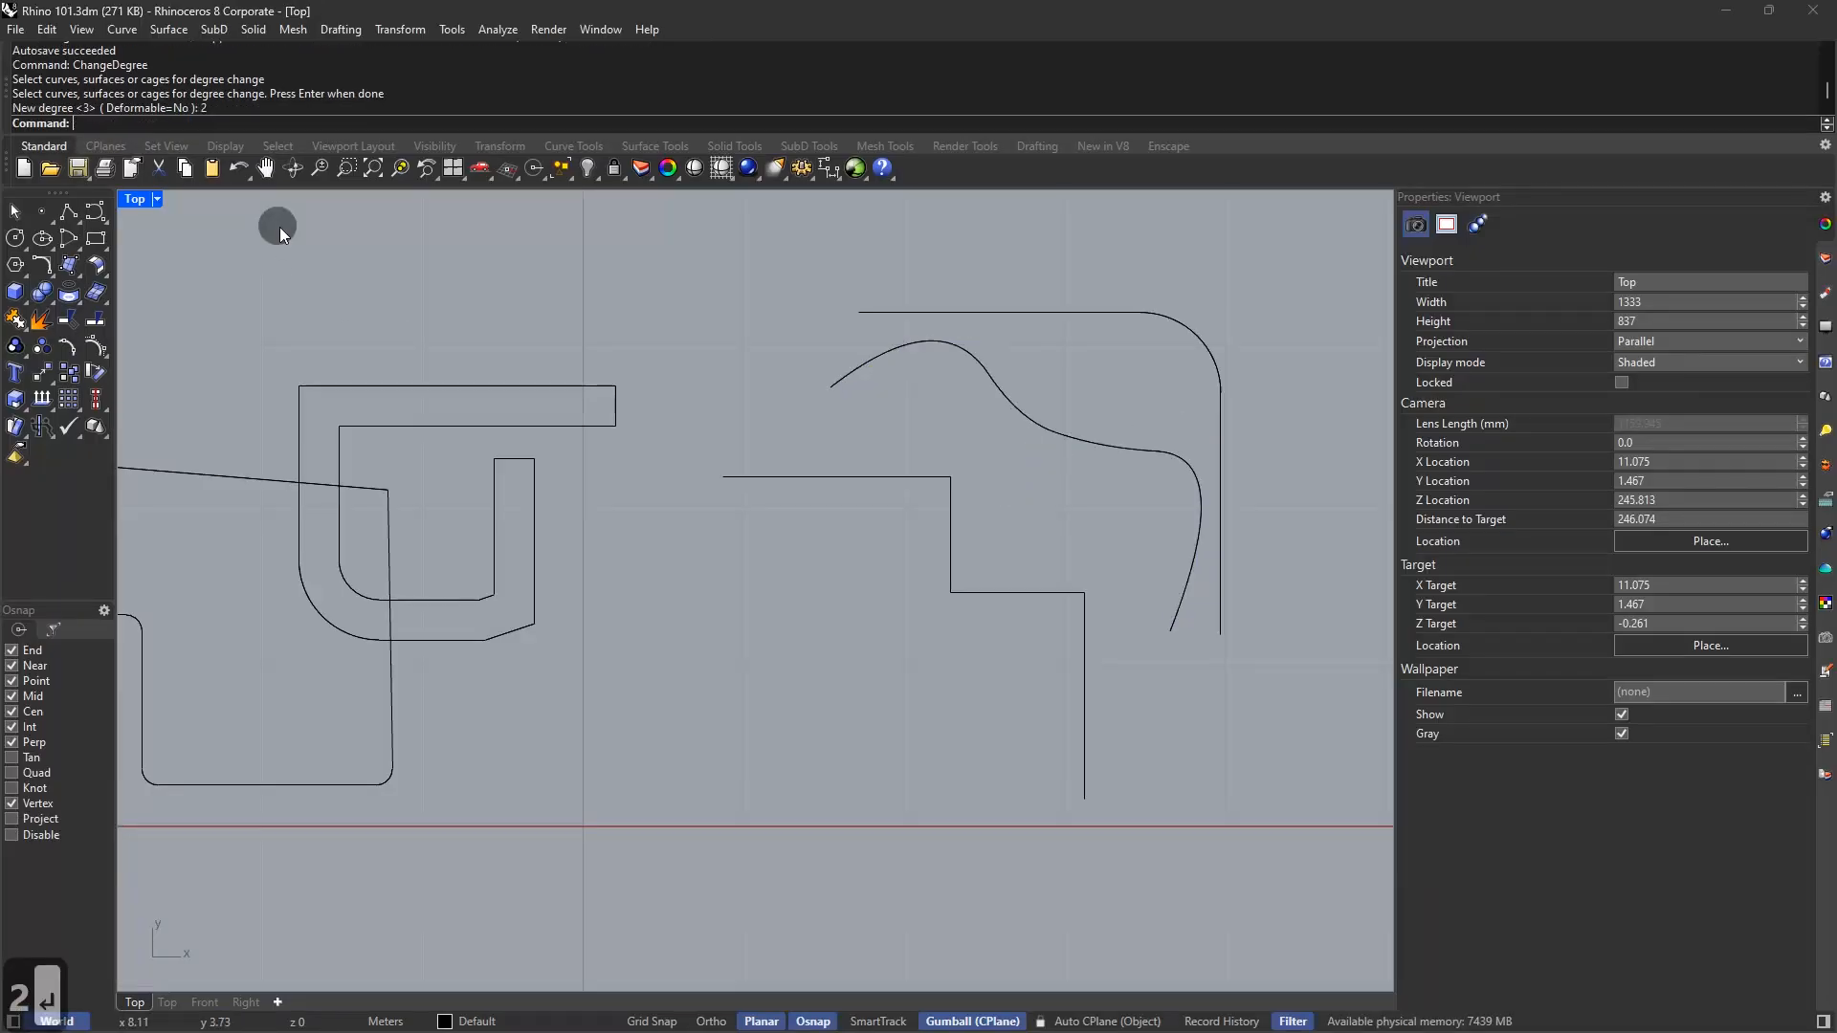
pyautogui.click(1067, 438)
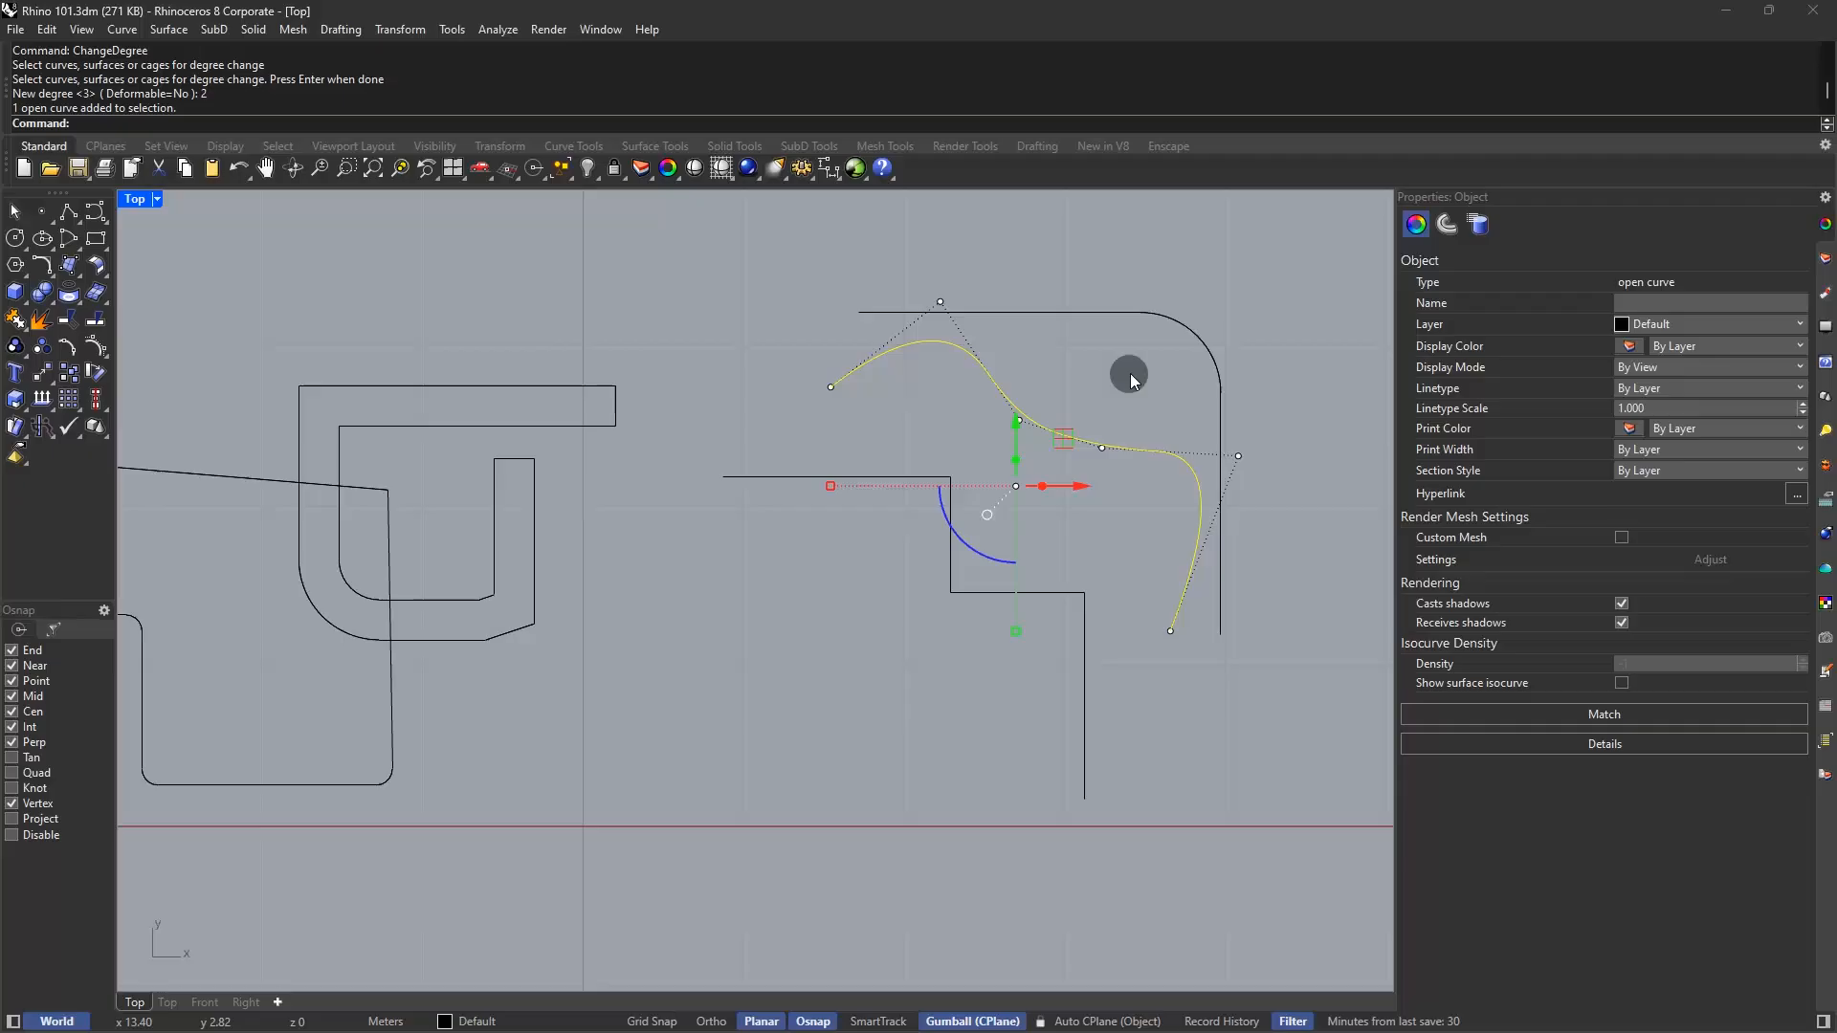
pyautogui.click(1129, 376)
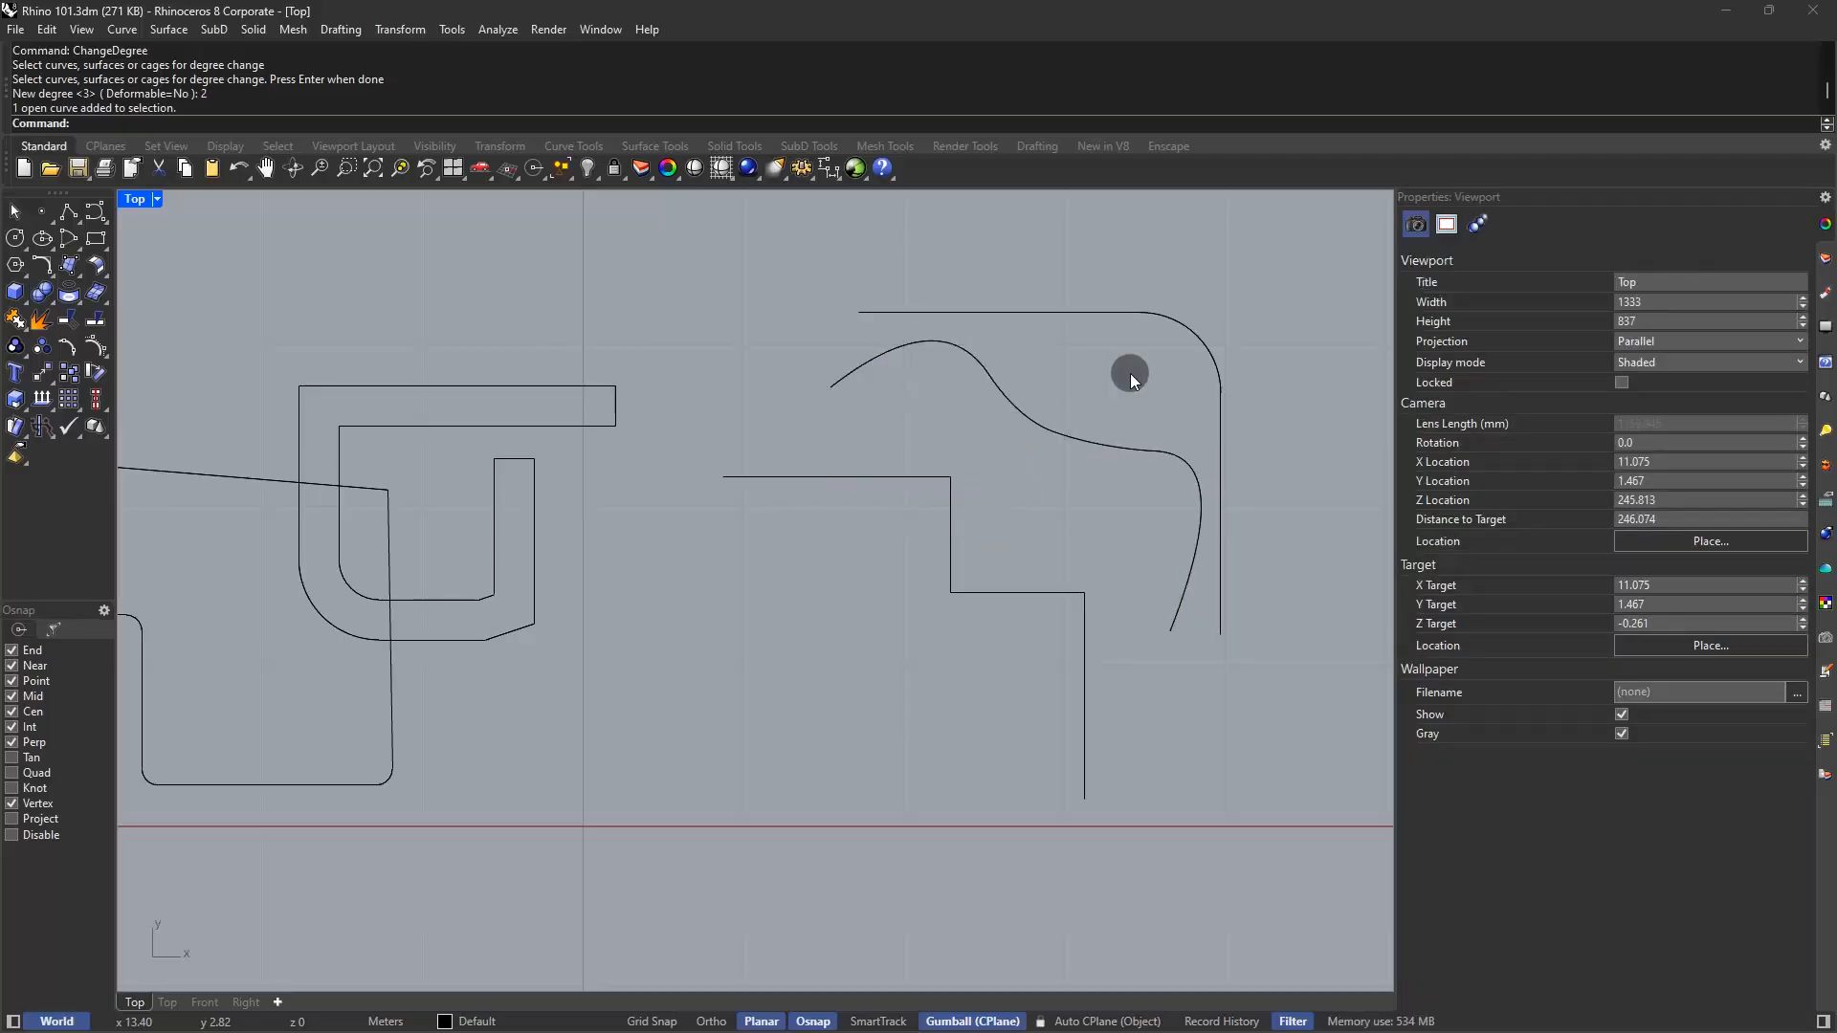
pyautogui.click(1016, 418)
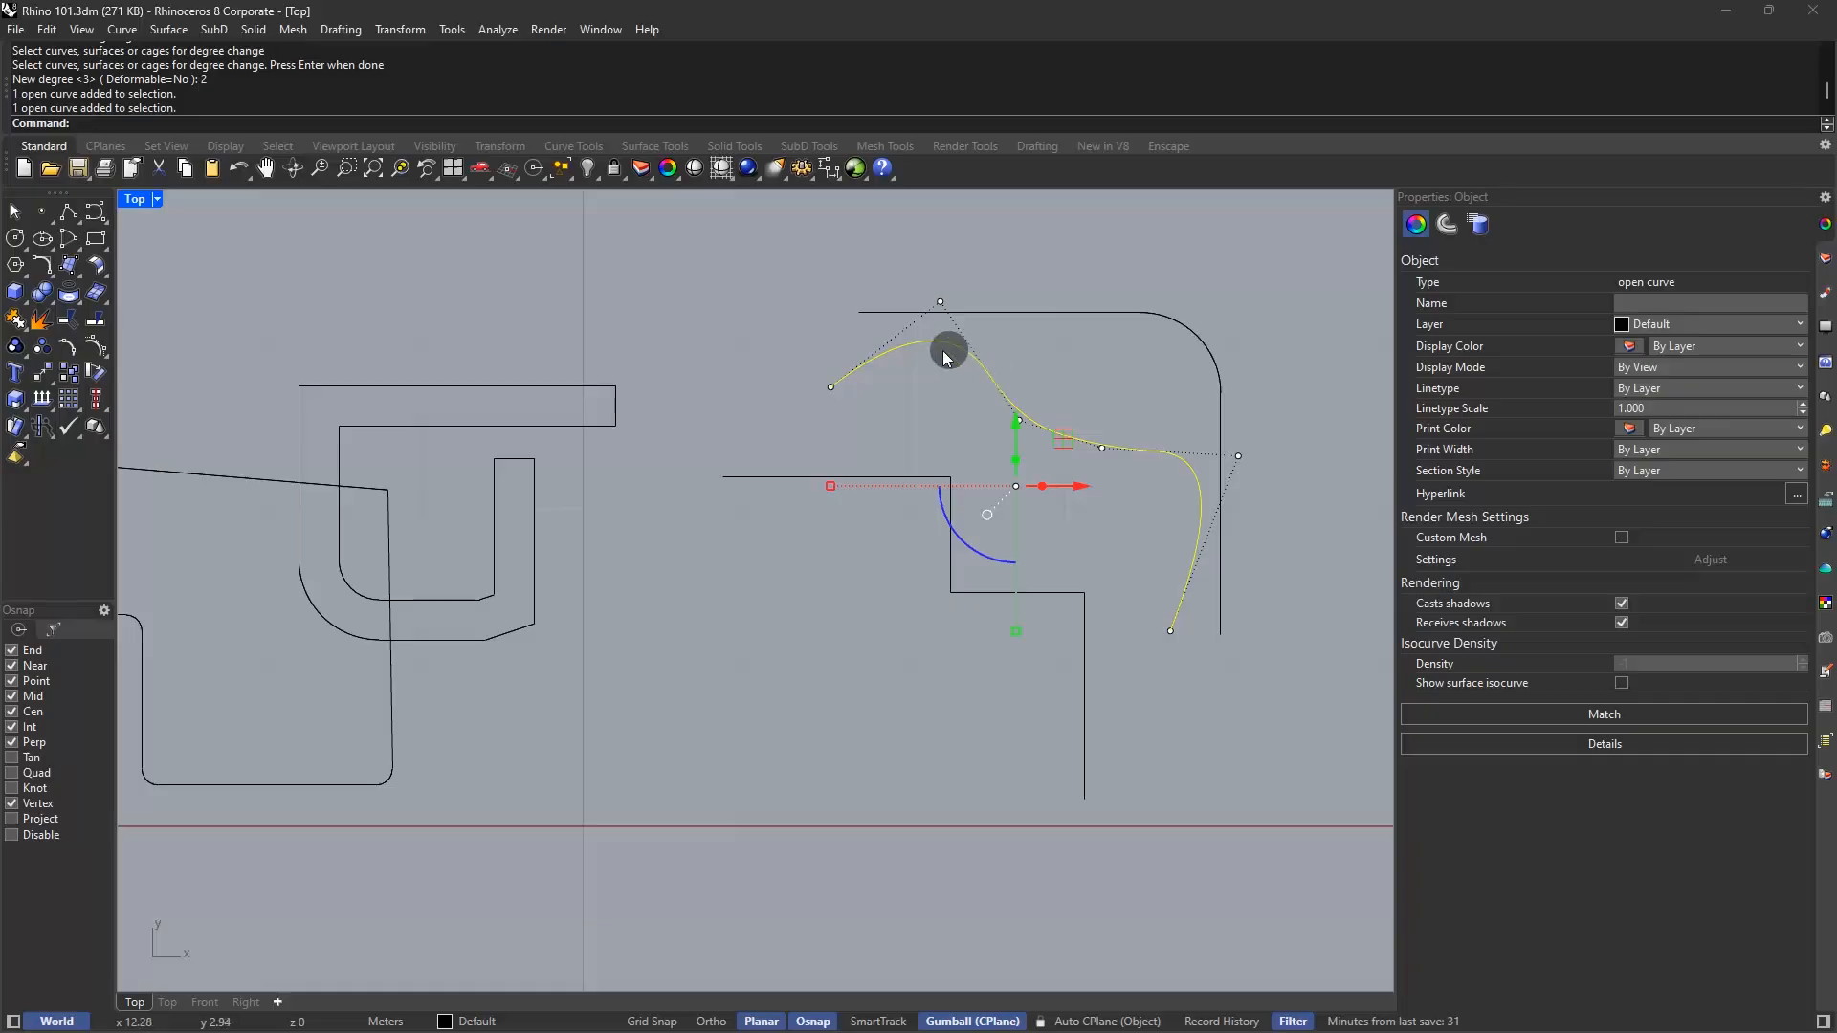
# Select the freeform curve and toggle its control points off and back on
pyautogui.click(1181, 433)
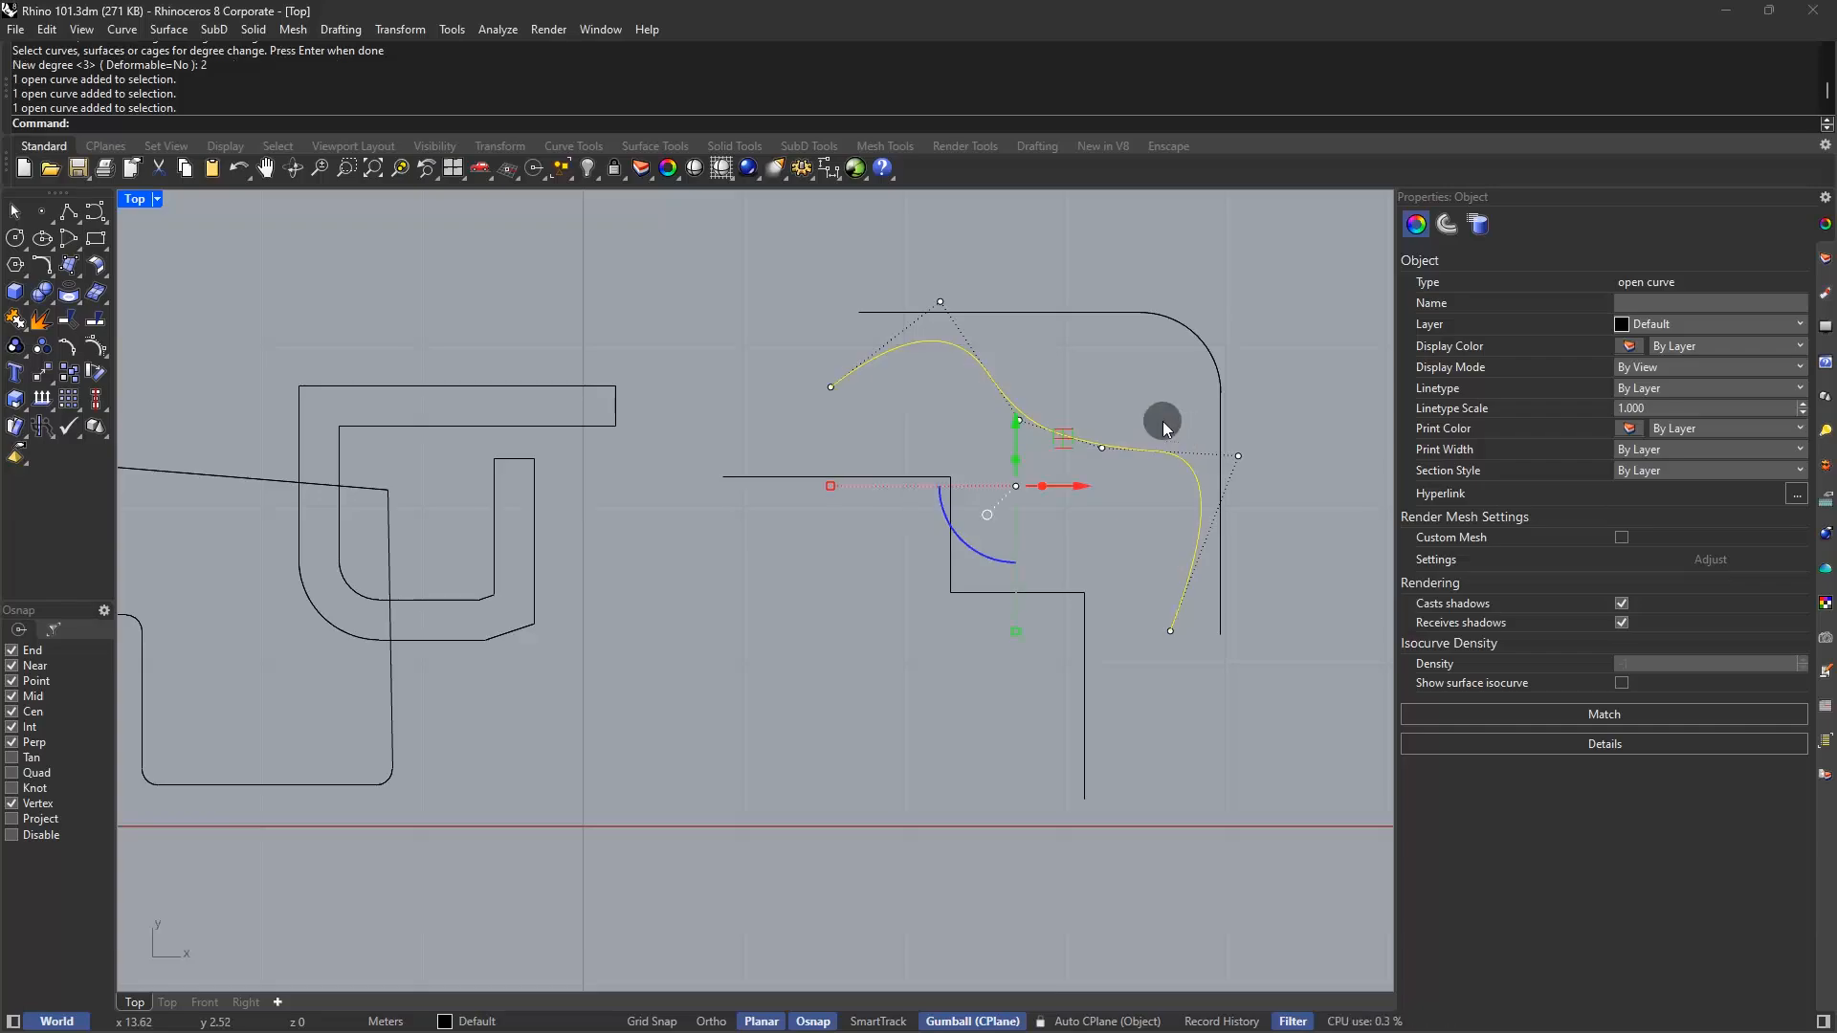
pyautogui.write('poff')
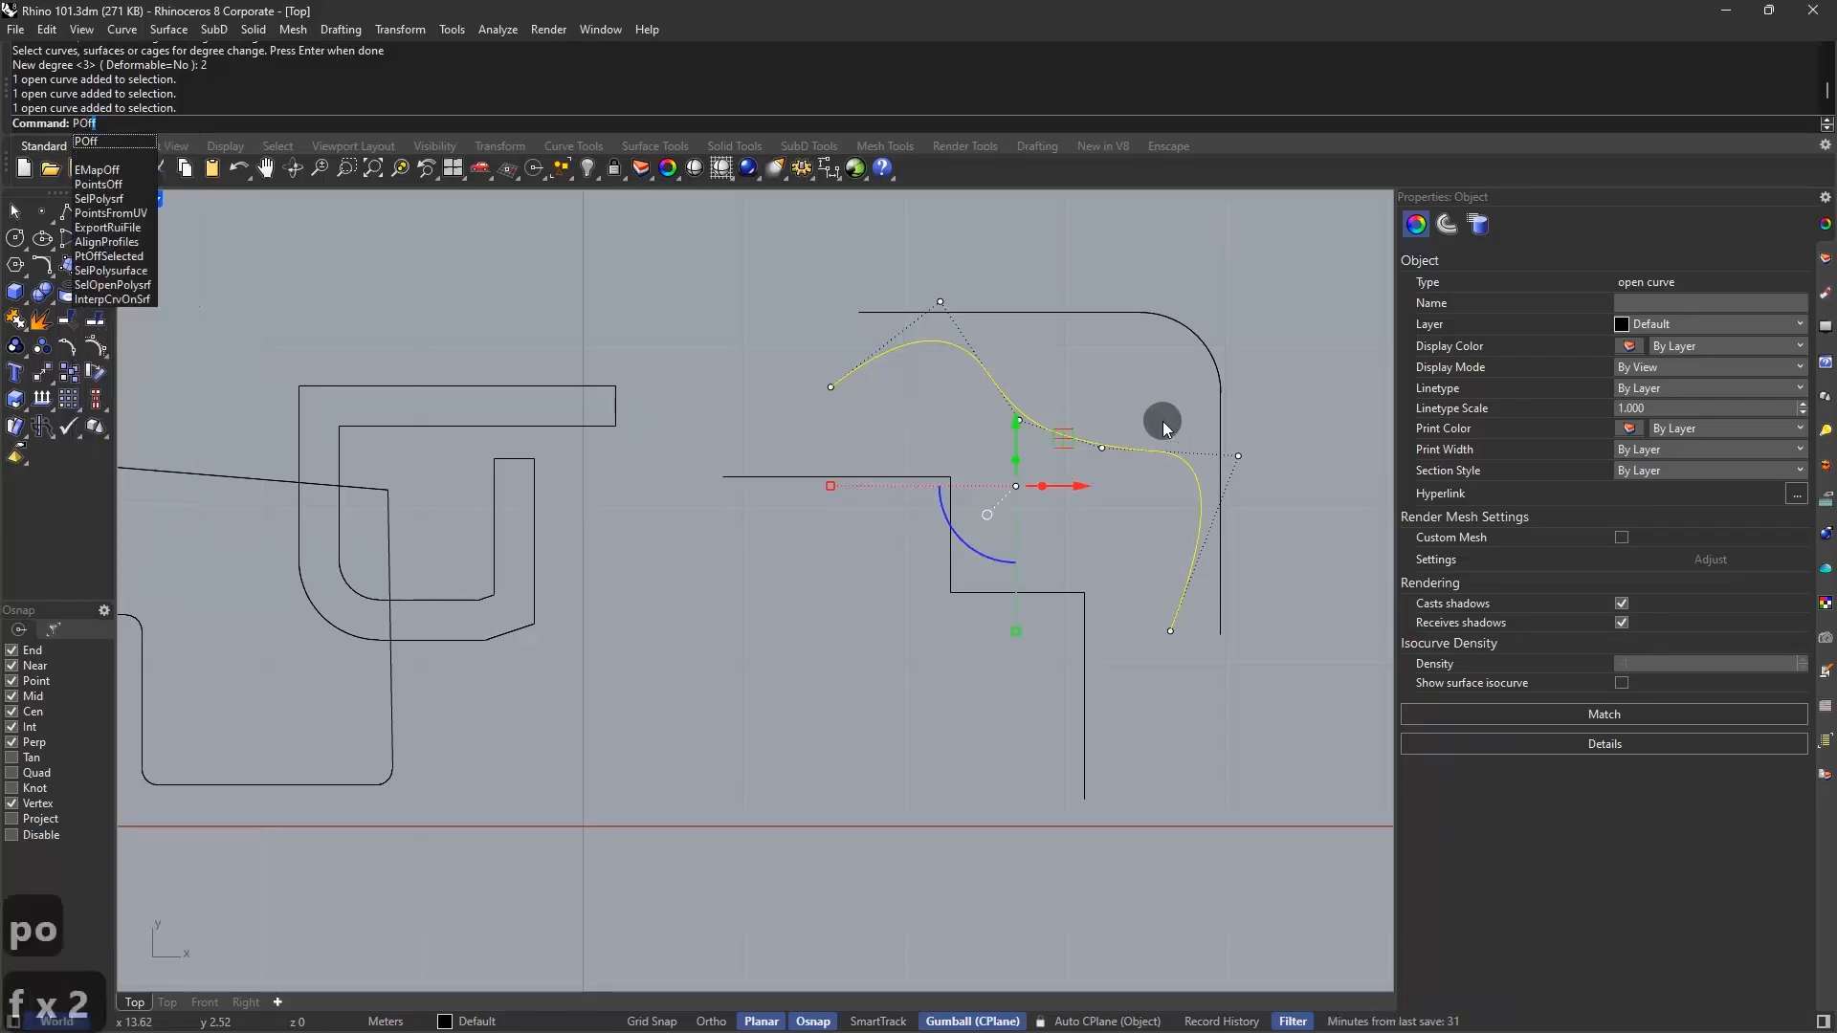
pyautogui.press('Return')
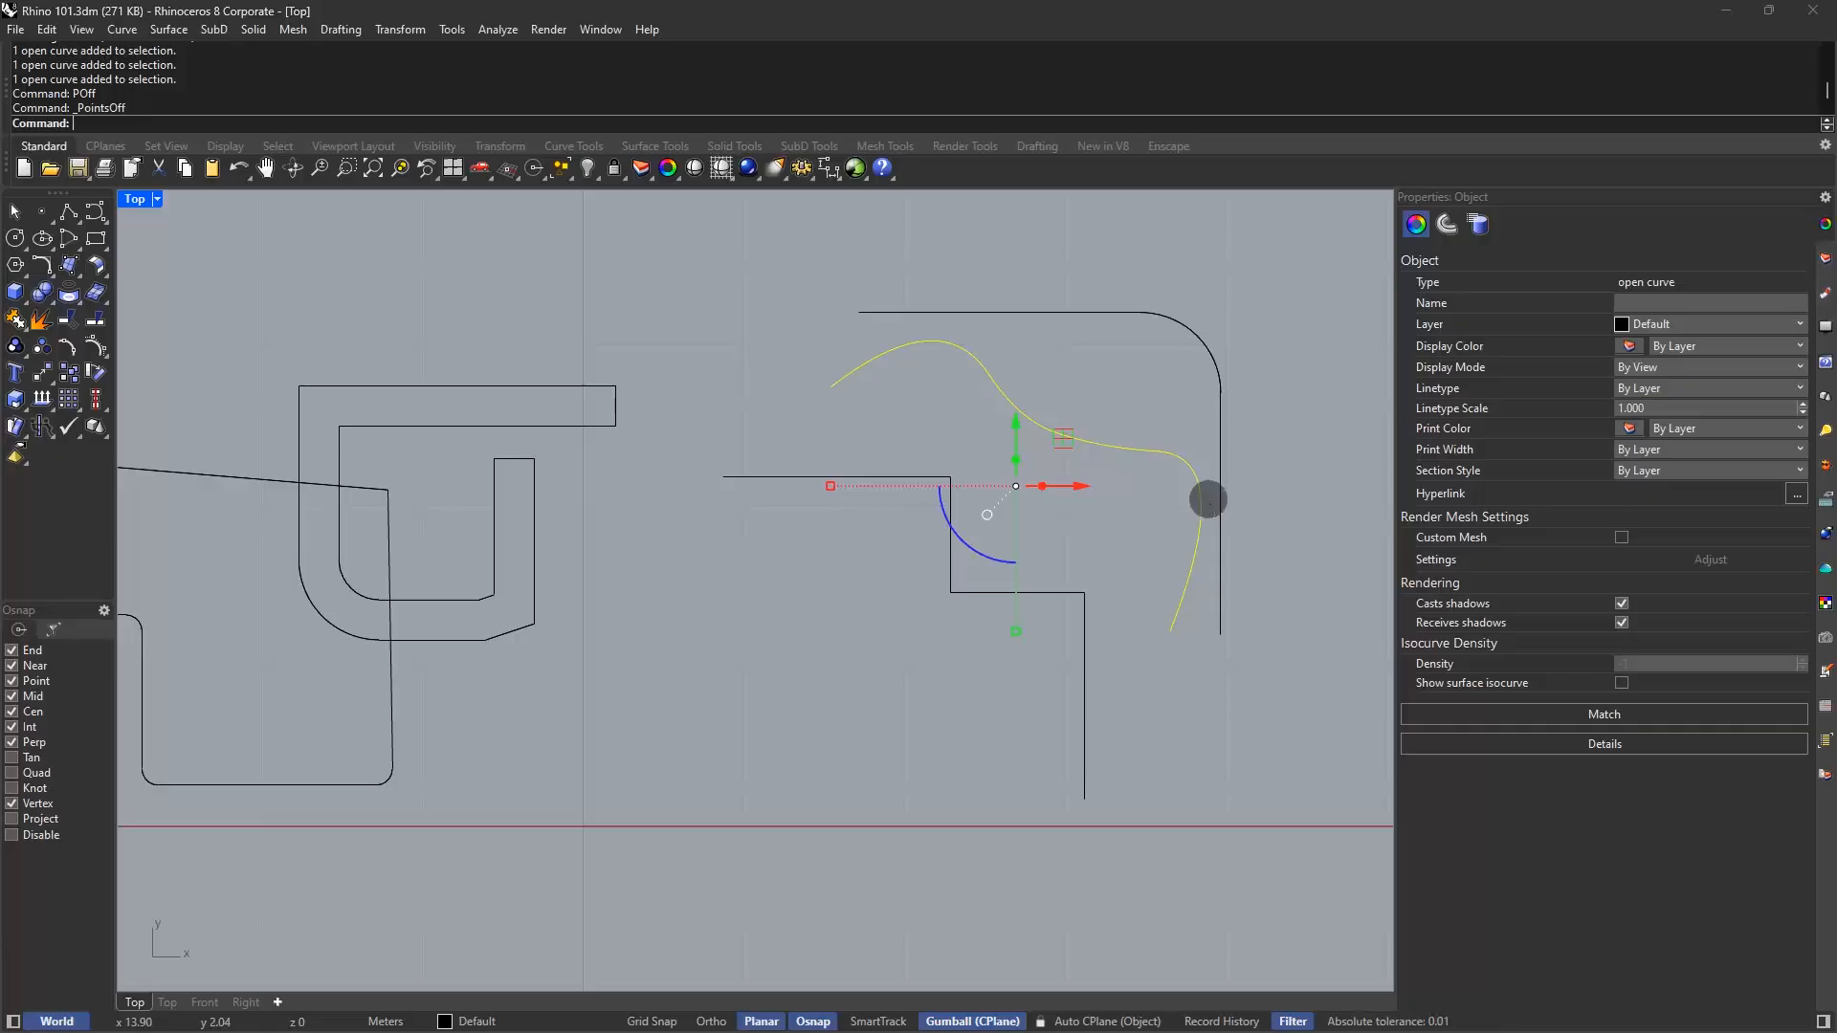
pyautogui.write('pon')
pyautogui.press('Return')
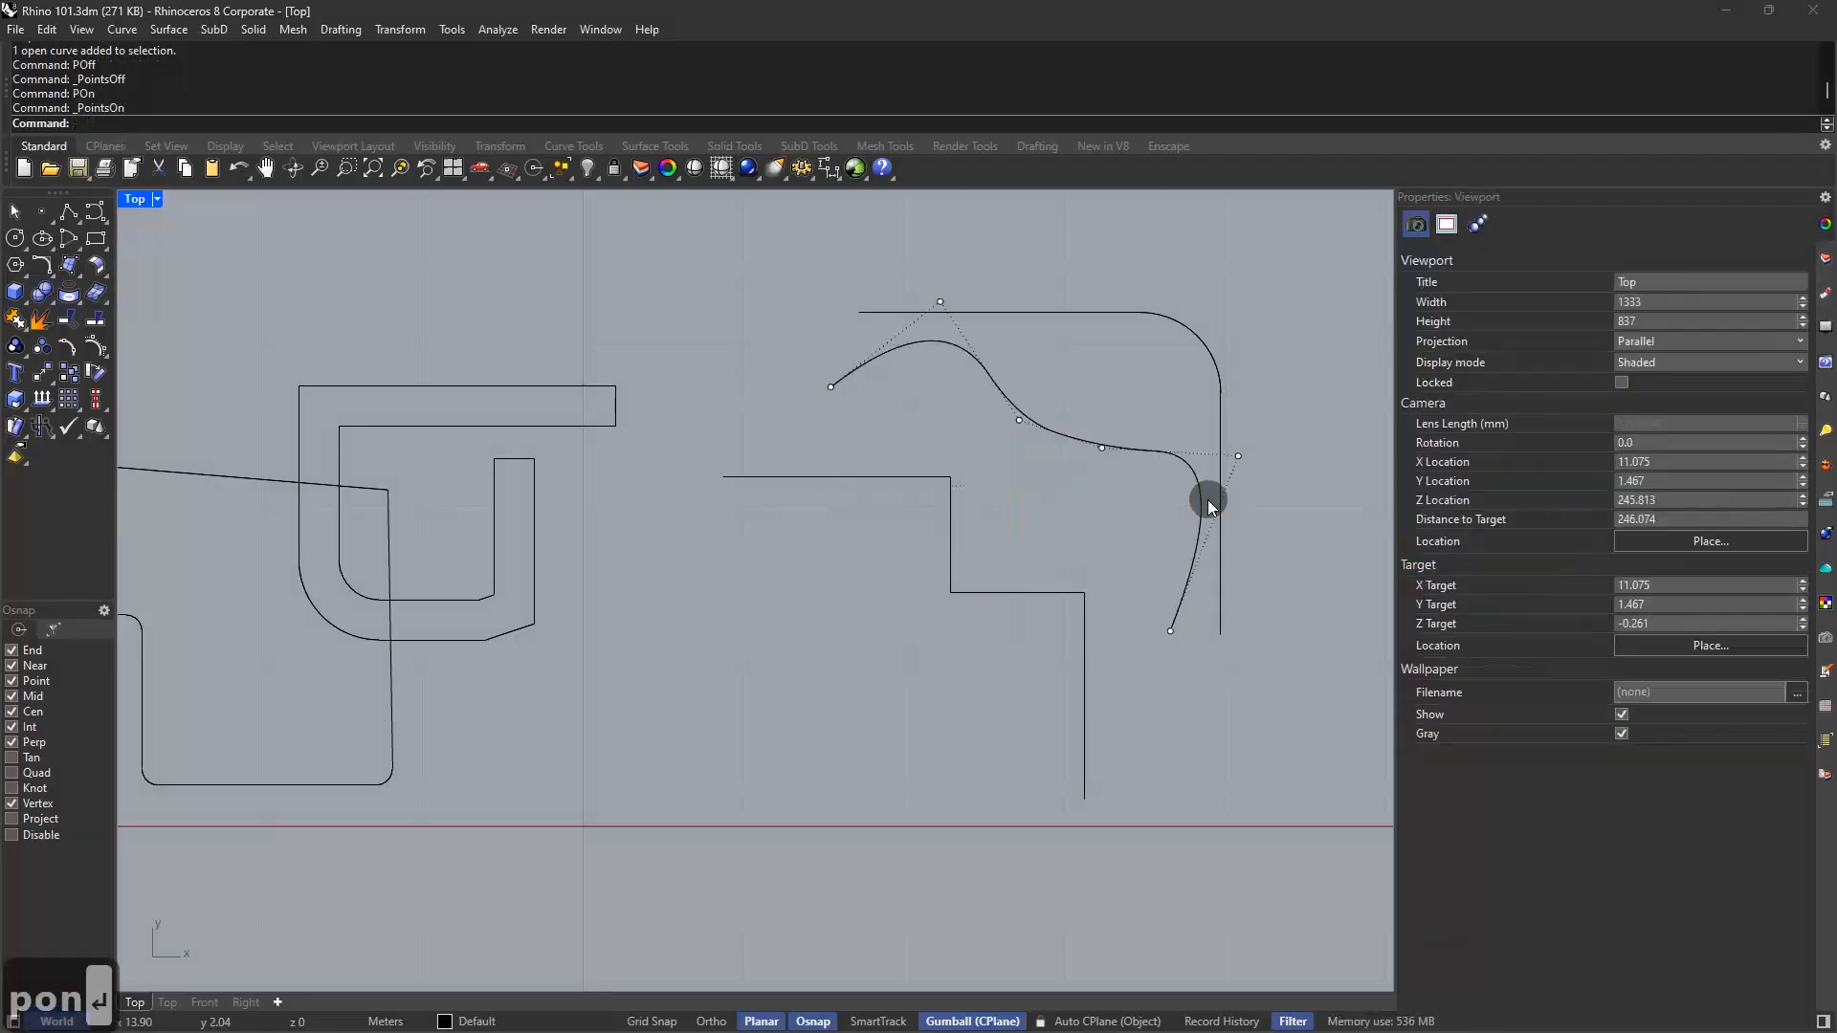
pyautogui.press('Escape')
pyautogui.press('Escape')
# Show the freeform curve's edit points and drag two of them to deepen the bend
pyautogui.write('editpt')
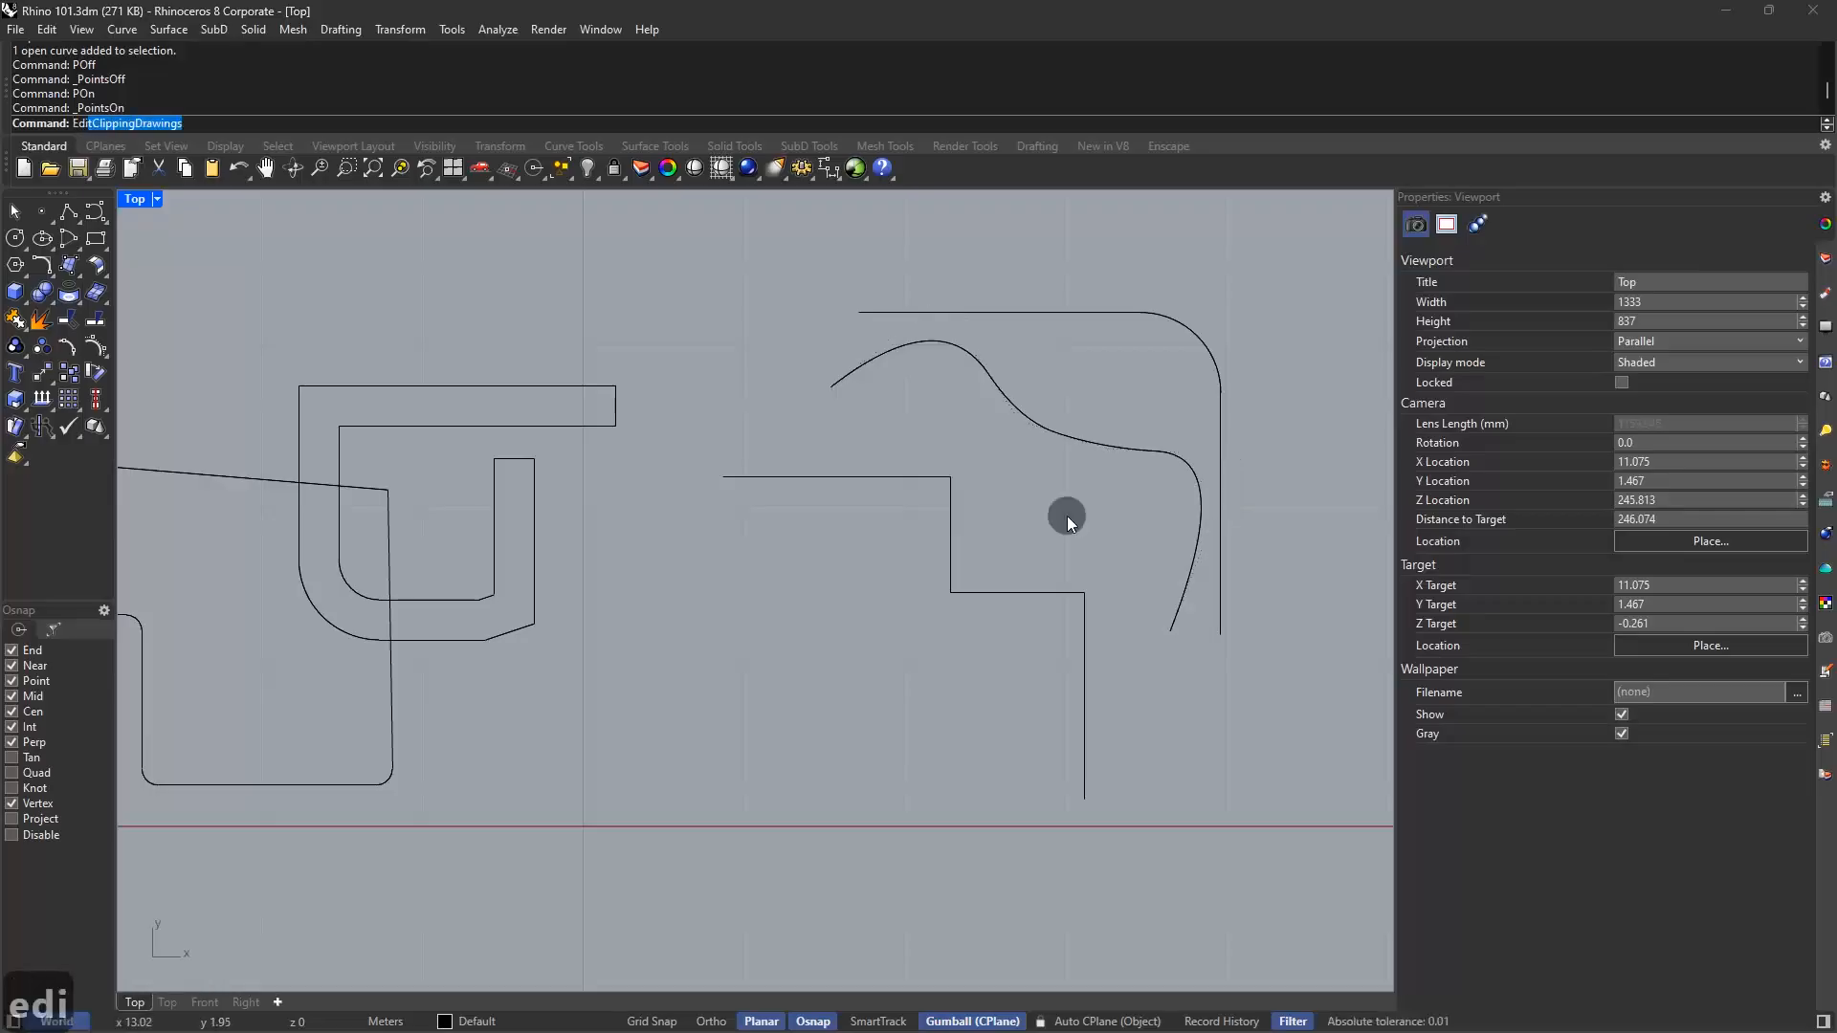
pyautogui.press('Return')
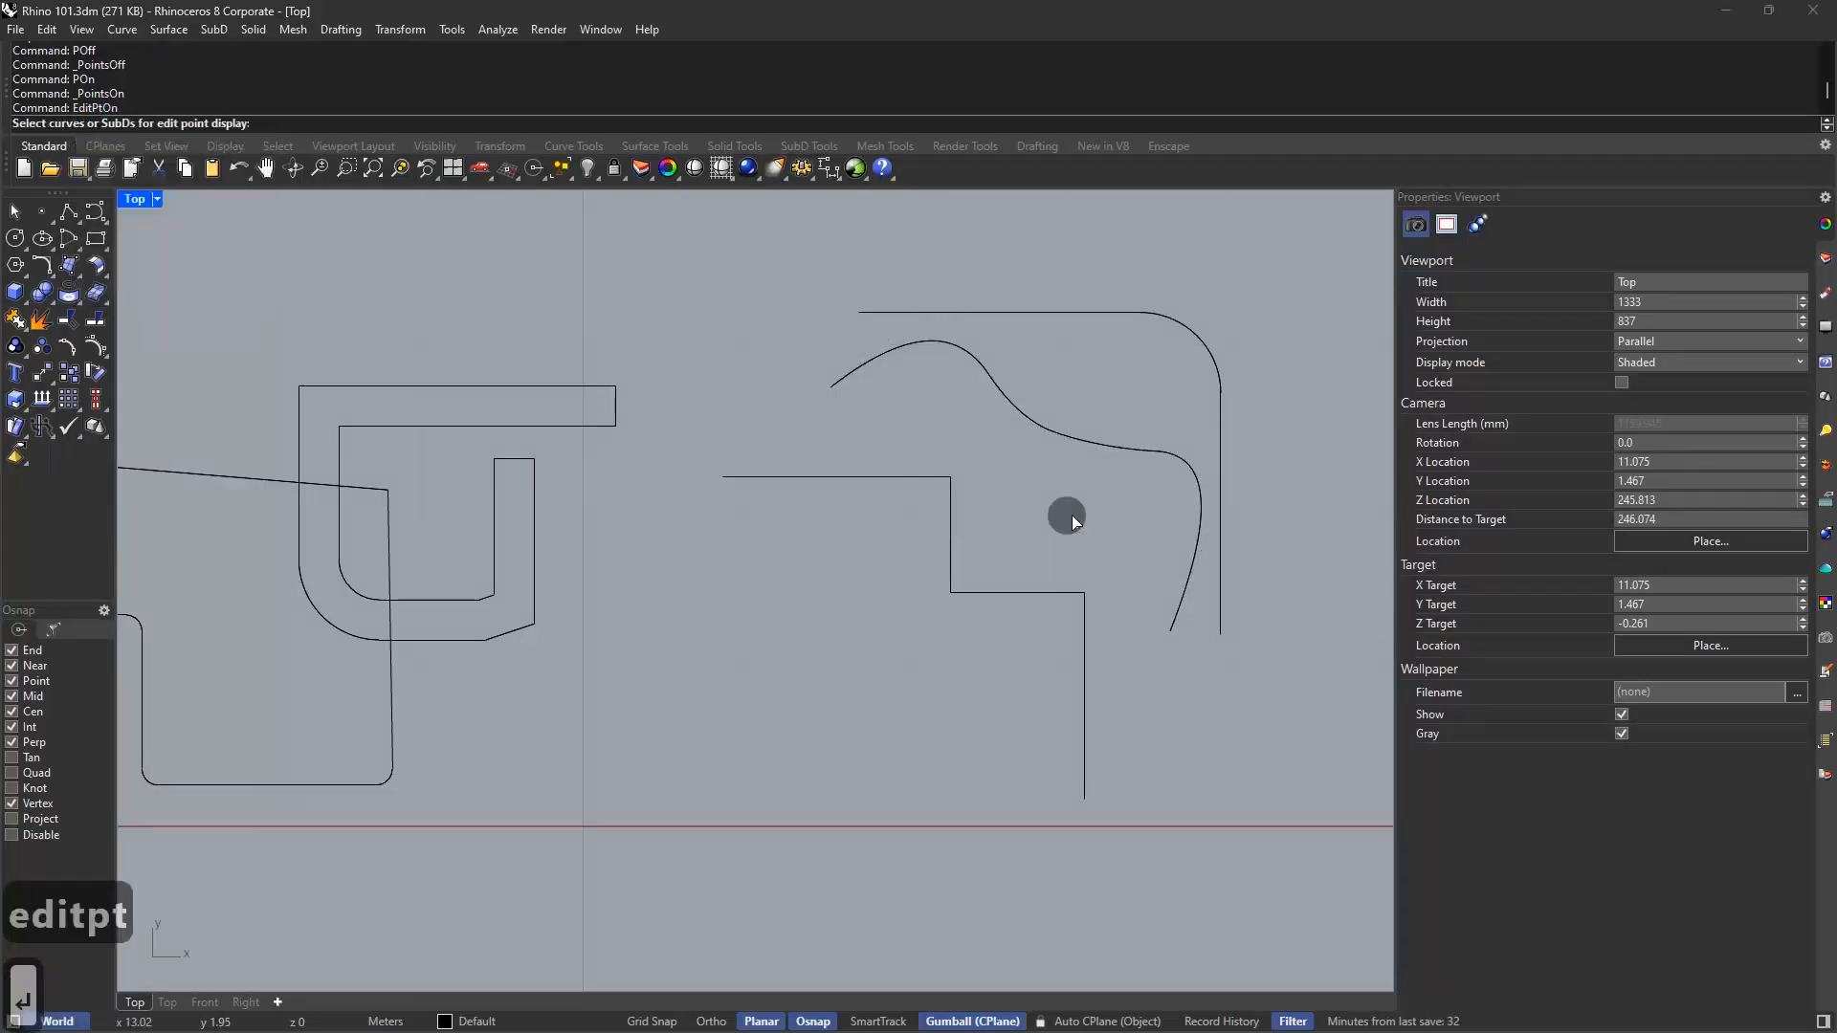
pyautogui.click(1104, 449)
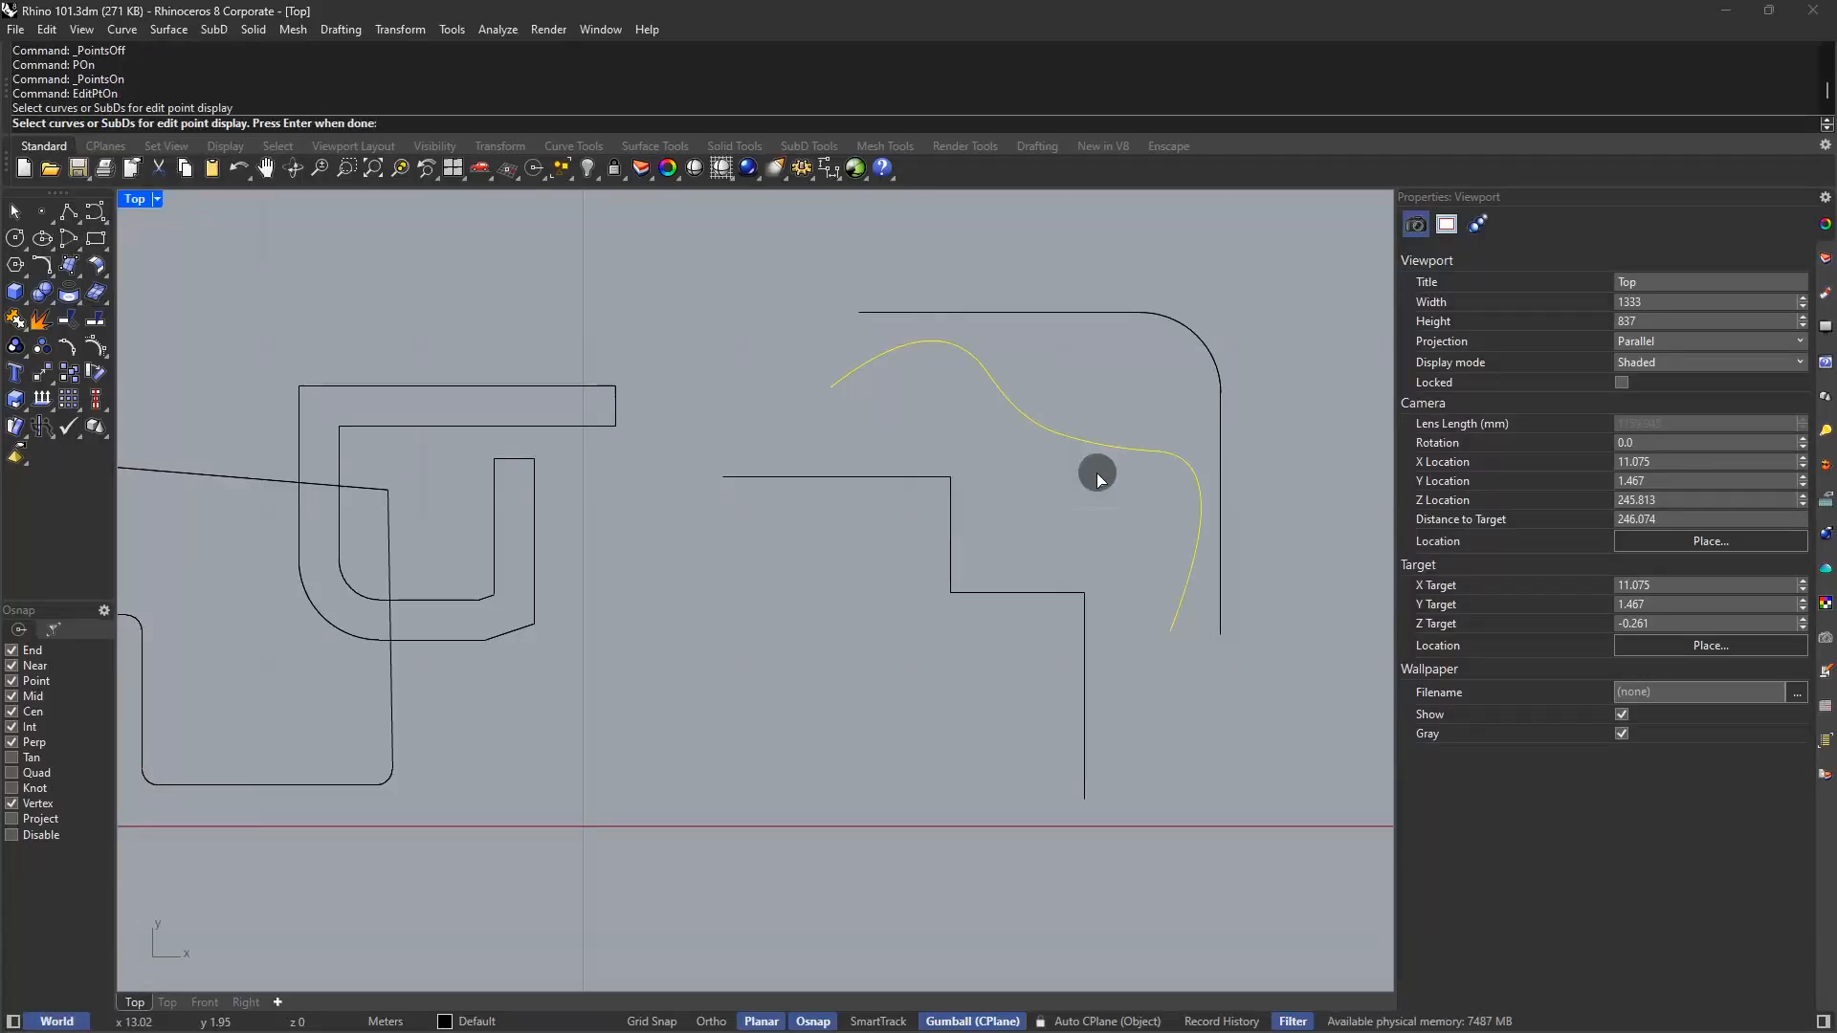
pyautogui.press('Return')
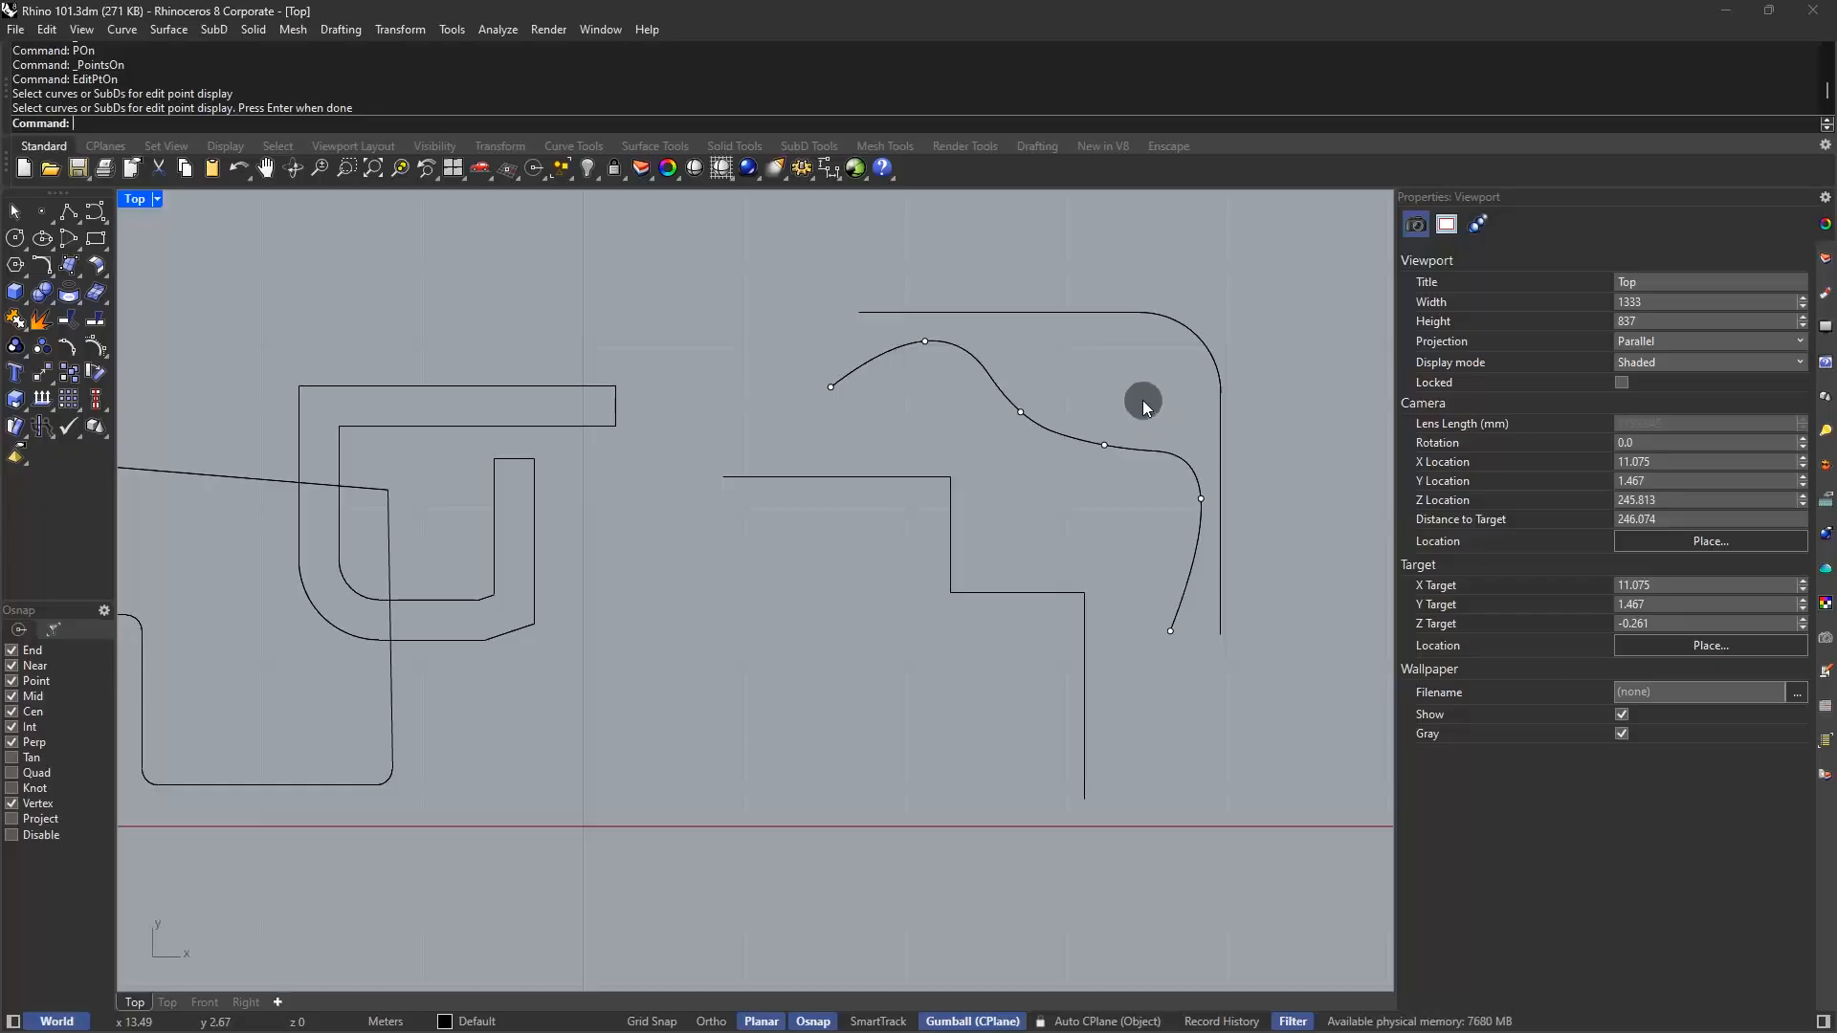
pyautogui.click(1021, 411)
pyautogui.moveTo(1021, 412); pyautogui.dragTo(1137, 513)
pyautogui.moveTo(1104, 445); pyautogui.dragTo(1076, 494)
pyautogui.press('Escape')
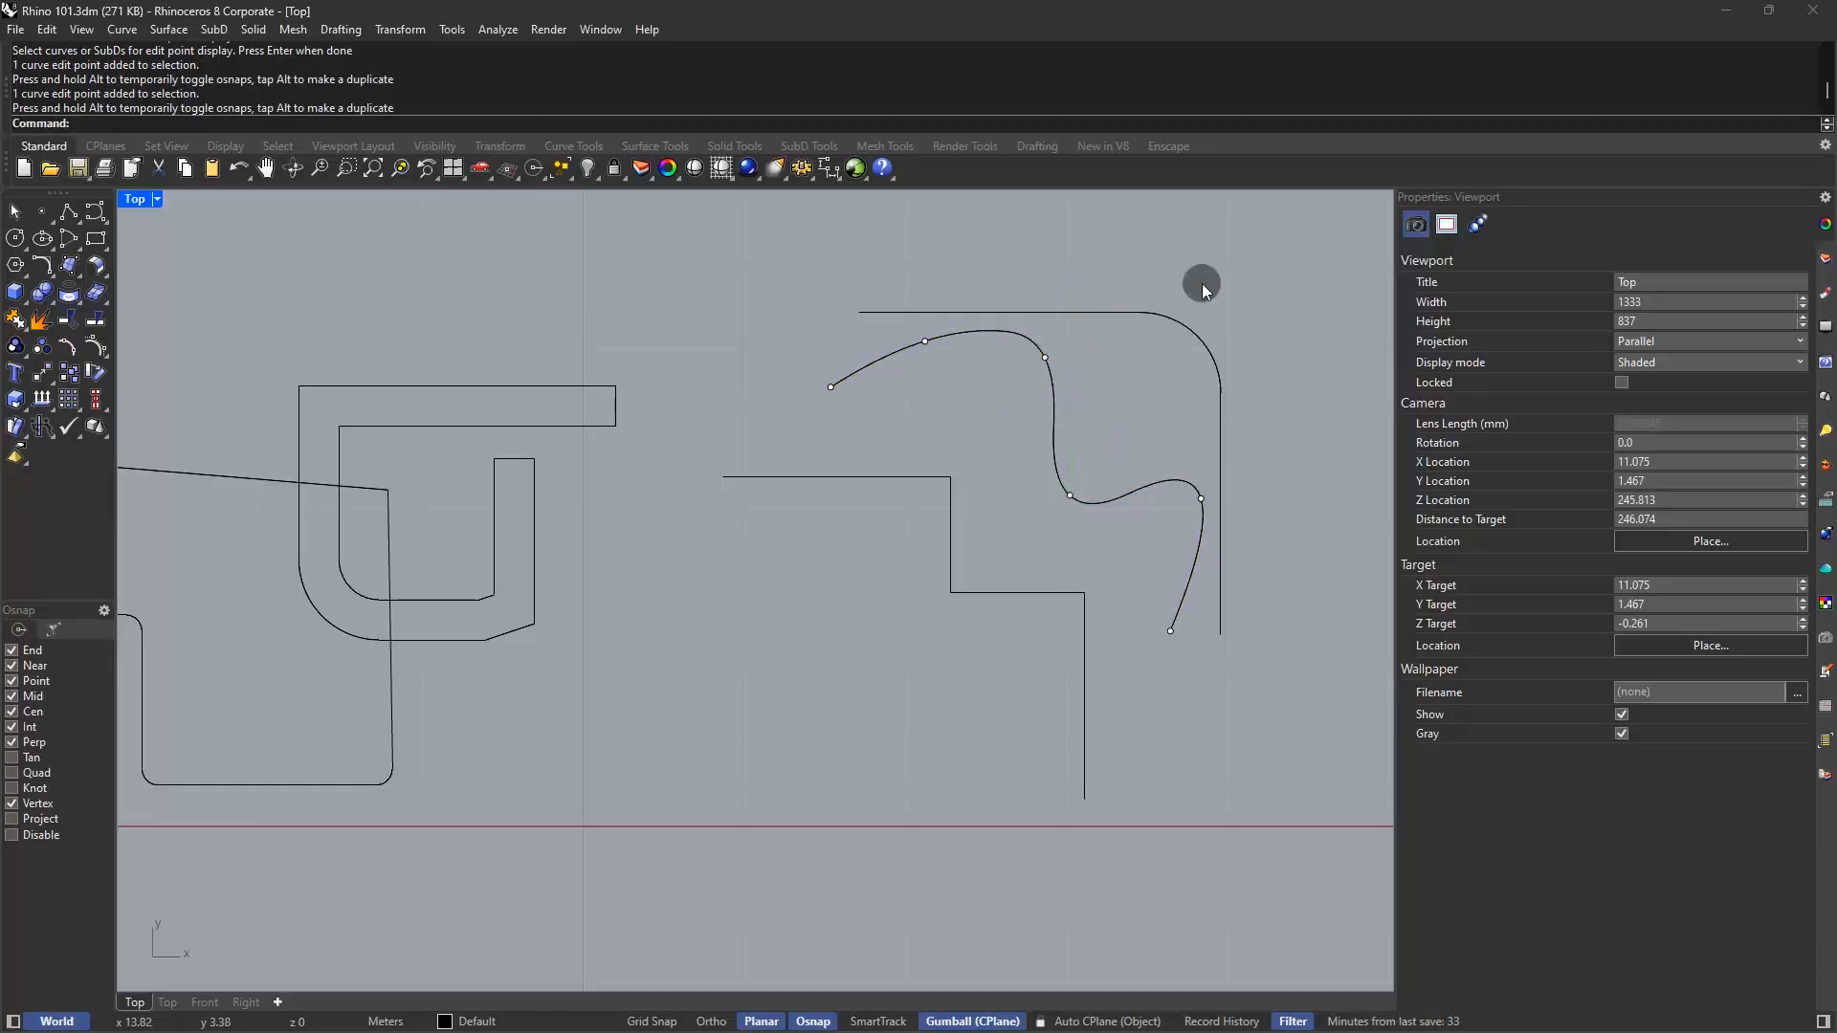
# Drag a control point near the curve's right end to hook it toward the vertical line
pyautogui.press('Escape')
pyautogui.click(1054, 385)
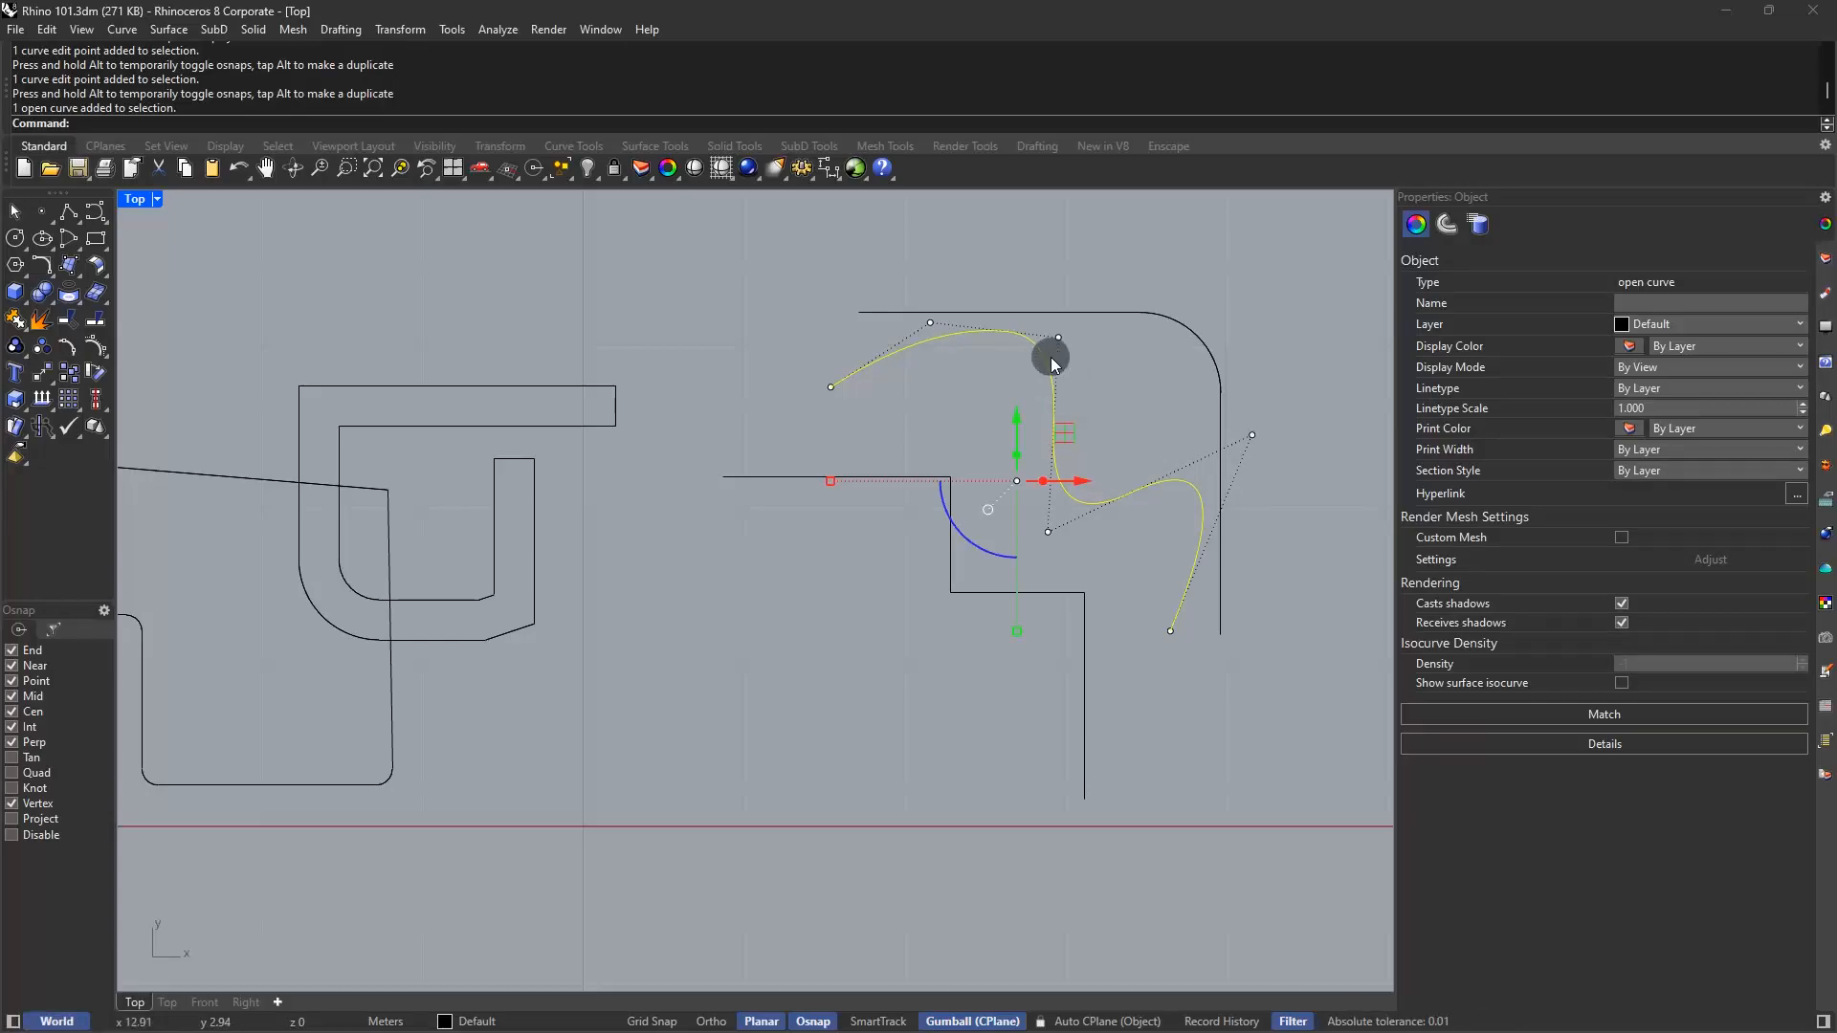
pyautogui.moveTo(1248, 386); pyautogui.dragTo(1316, 528)
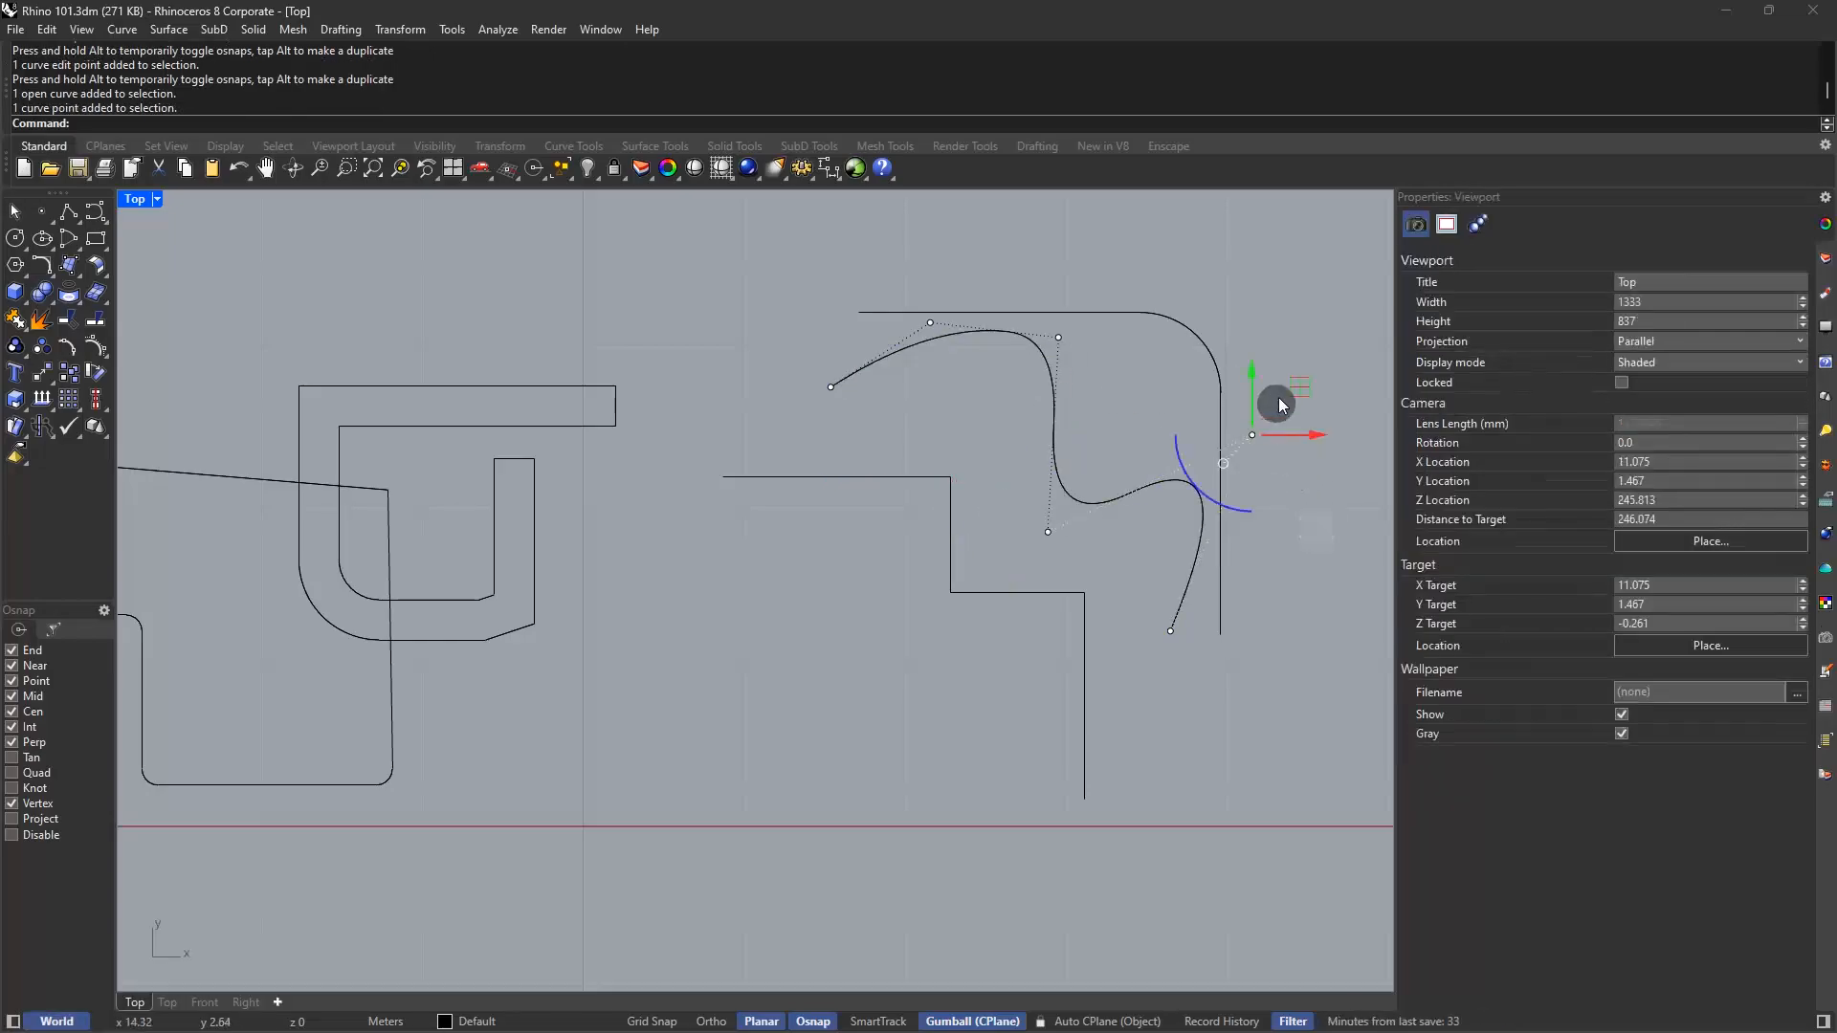
pyautogui.moveTo(1252, 436); pyautogui.dragTo(1223, 490)
pyautogui.click(1031, 249)
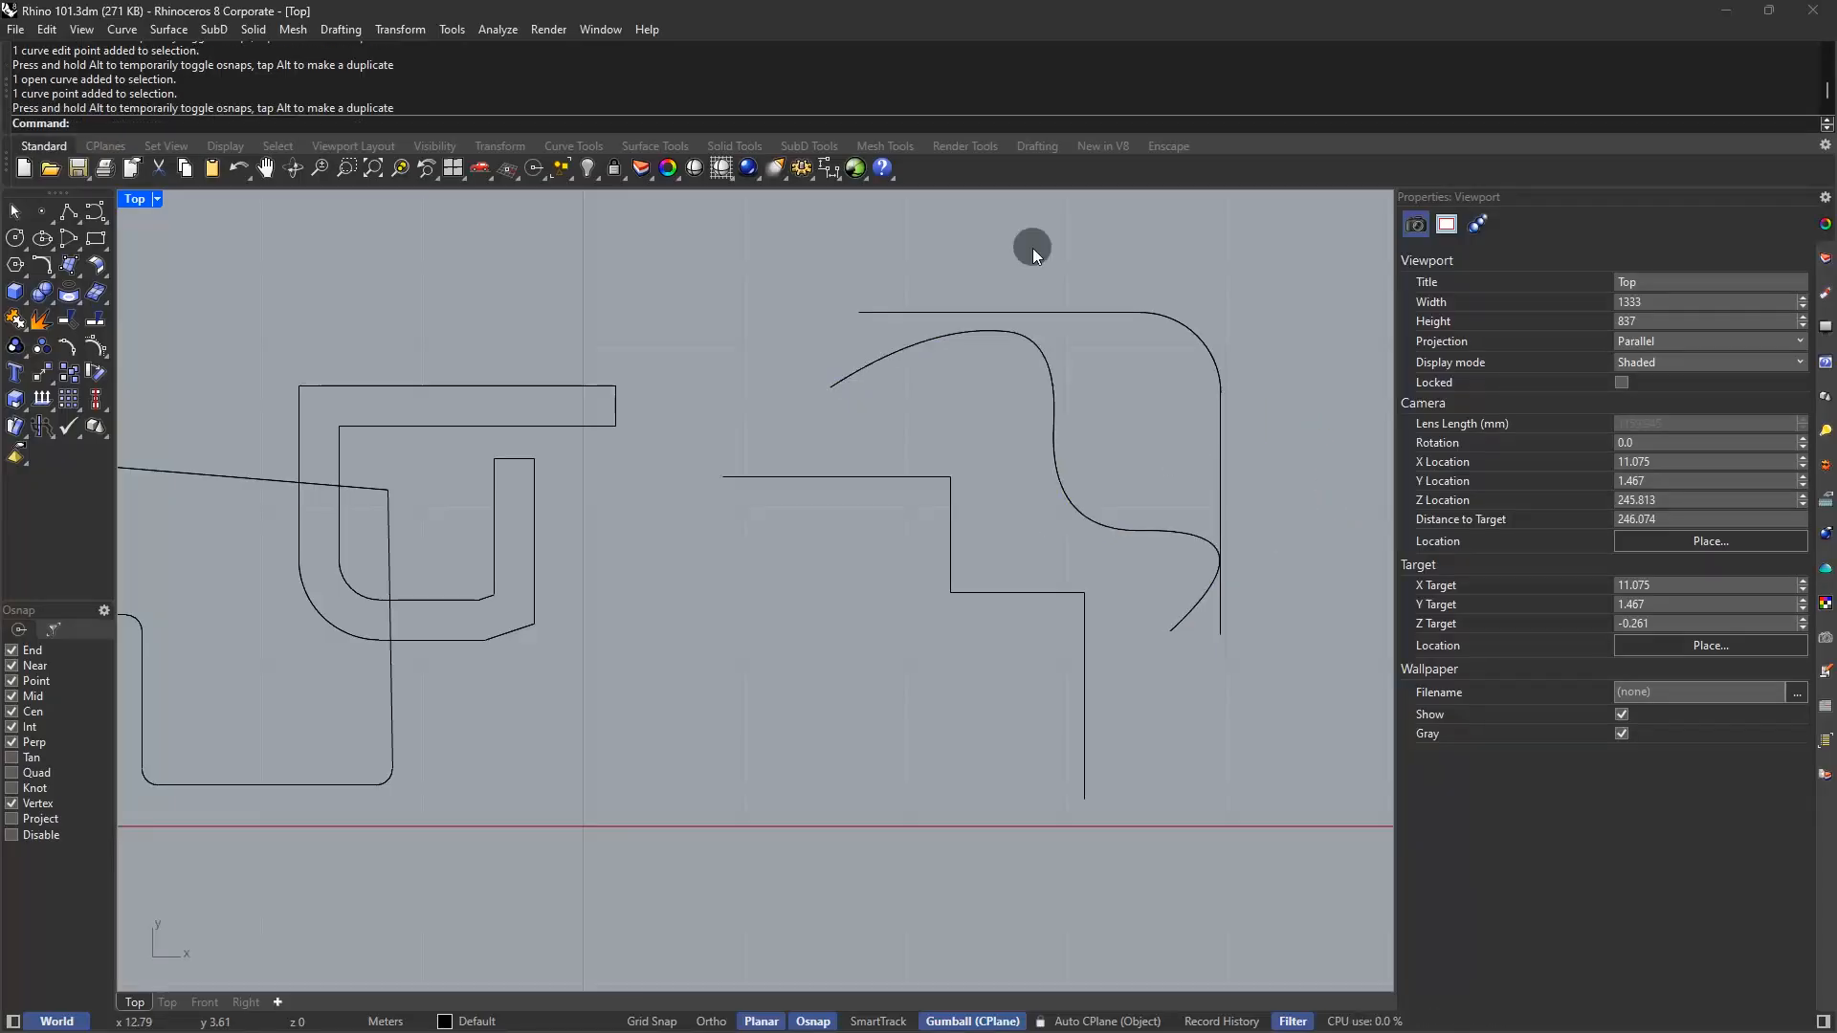